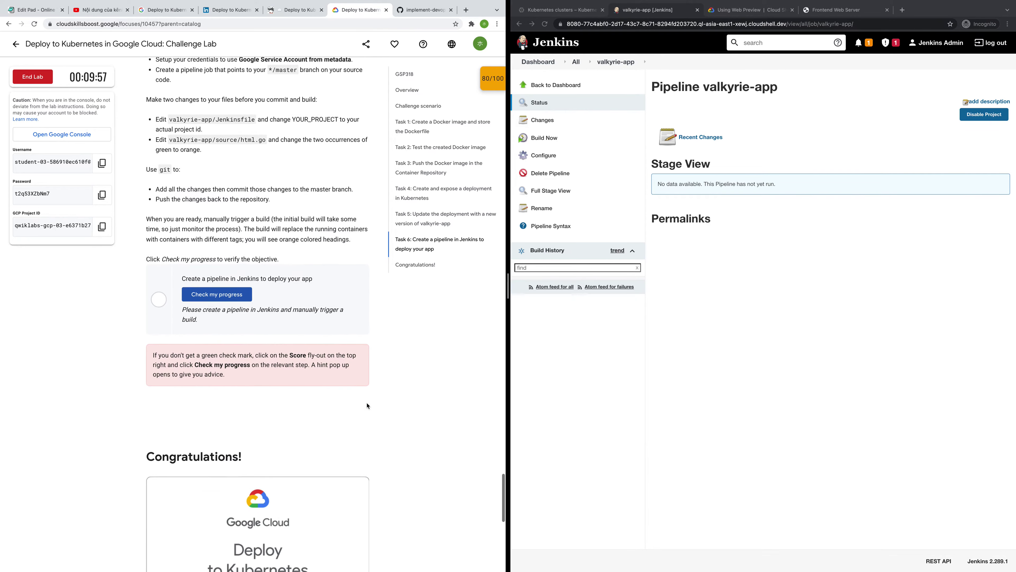
- Review the LinkedIn guide's Jenkins UI setup, code push and build instructions for the pipeline task
{"action": "scroll", "coordinate": [408, 103], "scroll_direction": "up", "scroll_amount": 10}
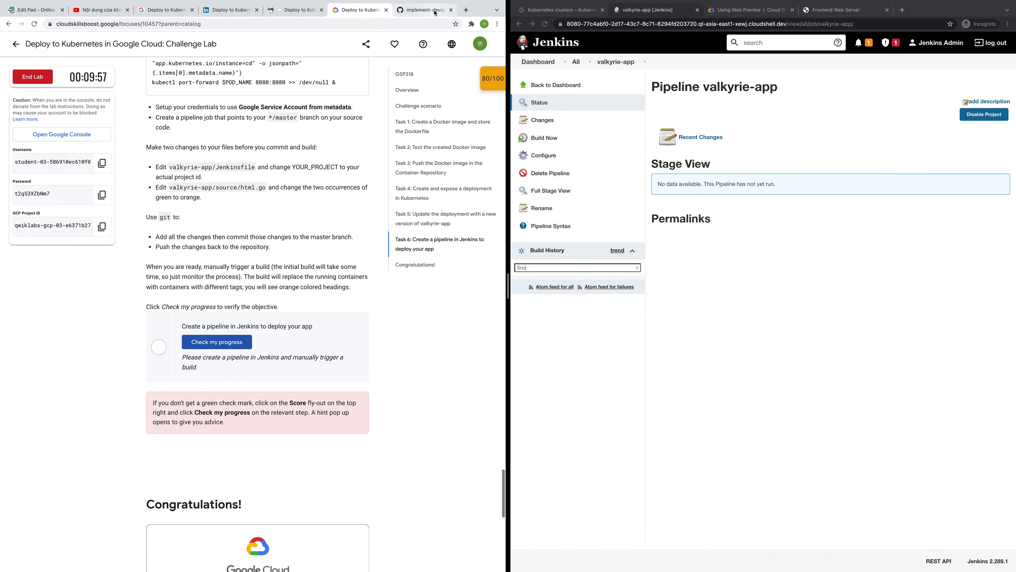
{"action": "left_click", "coordinate": [425, 9]}
{"action": "left_click", "coordinate": [222, 6]}
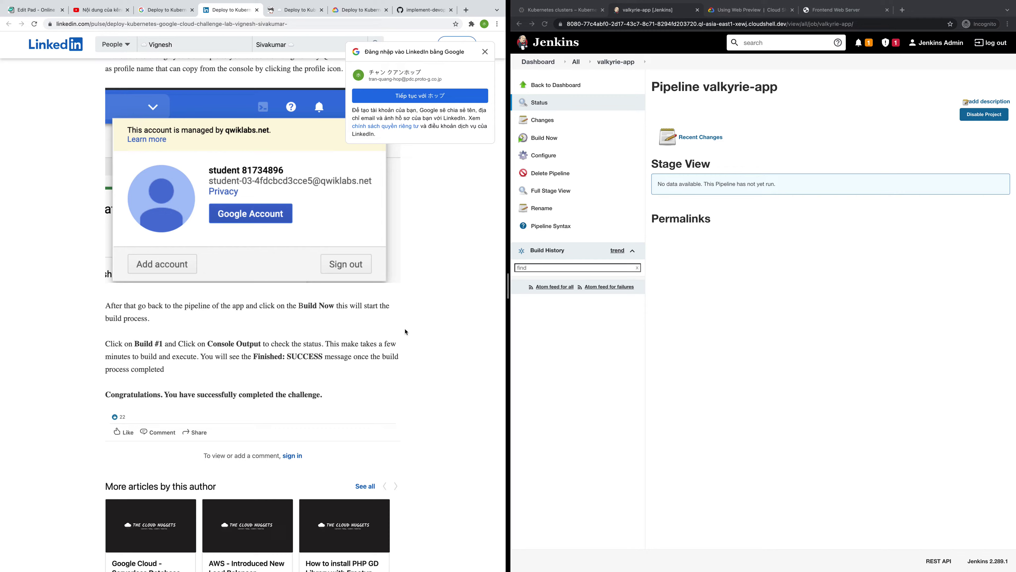
{"action": "scroll", "coordinate": [406, 331], "scroll_direction": "up", "scroll_amount": 5}
{"action": "scroll", "coordinate": [405, 331], "scroll_direction": "up", "scroll_amount": 1}
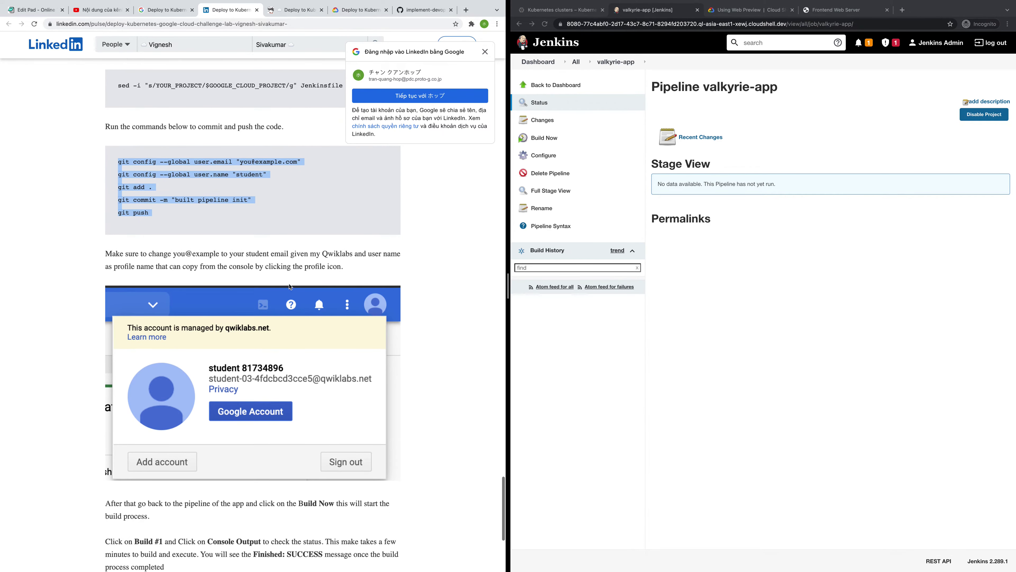
{"action": "scroll", "coordinate": [290, 286], "scroll_direction": "down", "scroll_amount": 3}
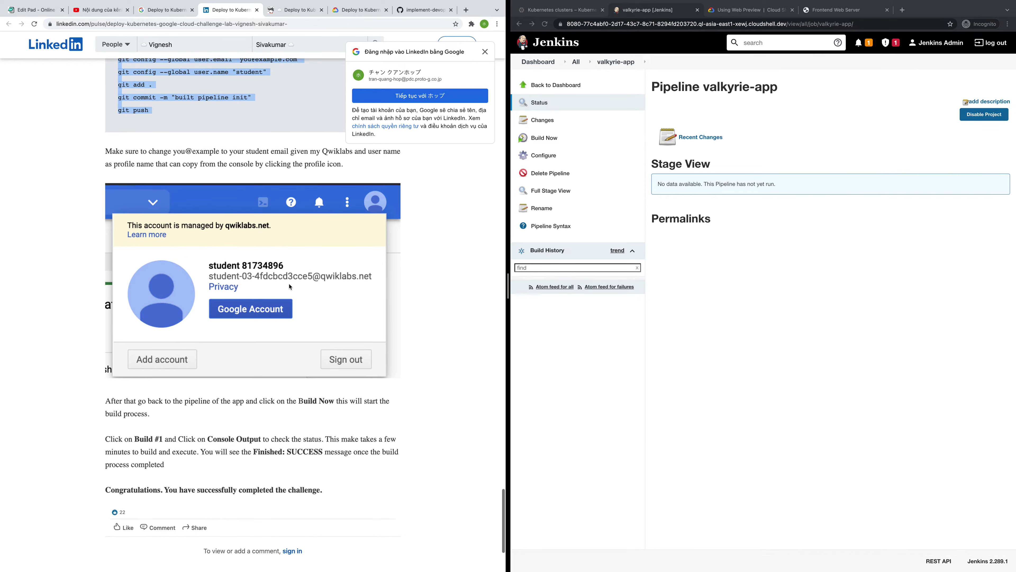
{"action": "scroll", "coordinate": [290, 286], "scroll_direction": "down", "scroll_amount": 1}
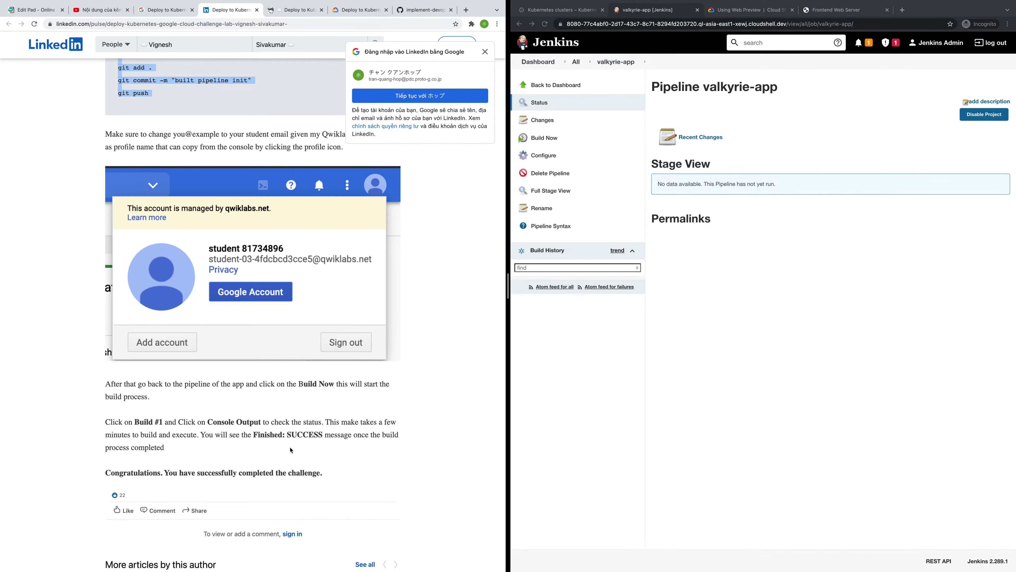
{"action": "scroll", "coordinate": [290, 449], "scroll_direction": "up", "scroll_amount": 10}
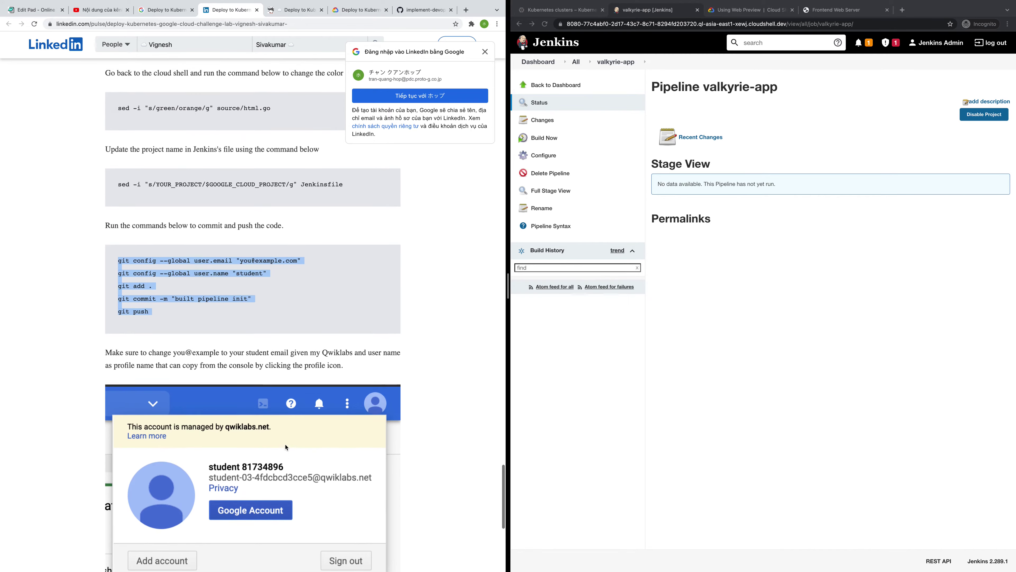
{"action": "scroll", "coordinate": [286, 447], "scroll_direction": "up", "scroll_amount": 20}
{"action": "scroll", "coordinate": [285, 447], "scroll_direction": "up", "scroll_amount": 1}
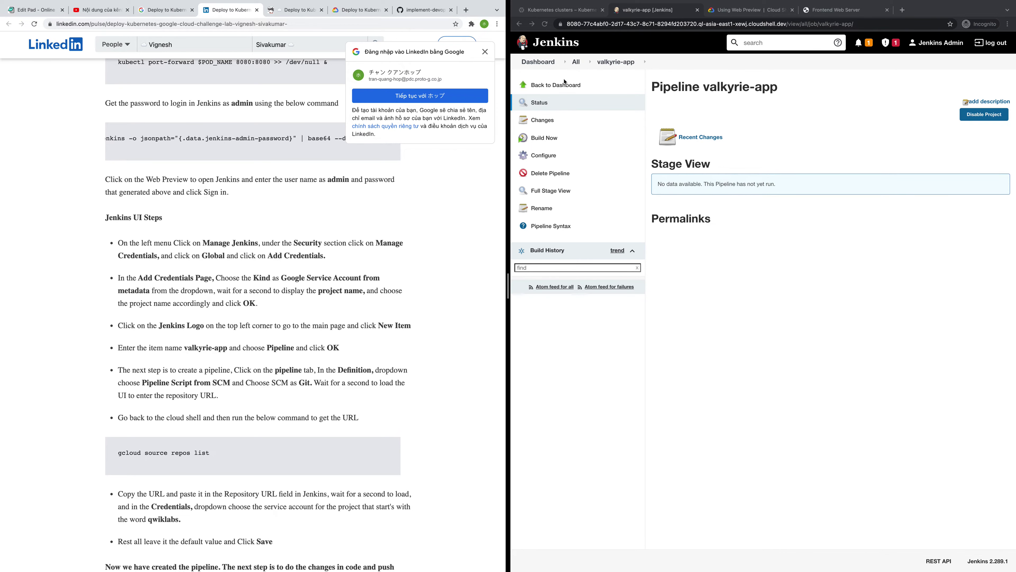
- Open the valkyrie-app pipeline's configuration in Jenkins, review its triggers and Git source settings, and apply it
{"action": "left_click", "coordinate": [560, 179]}
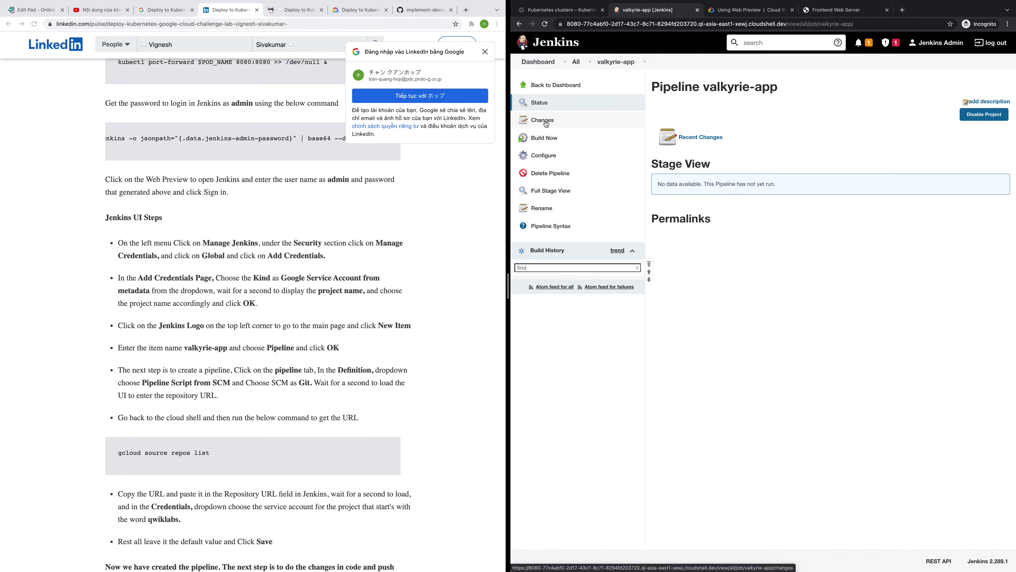
{"action": "left_click", "coordinate": [551, 157]}
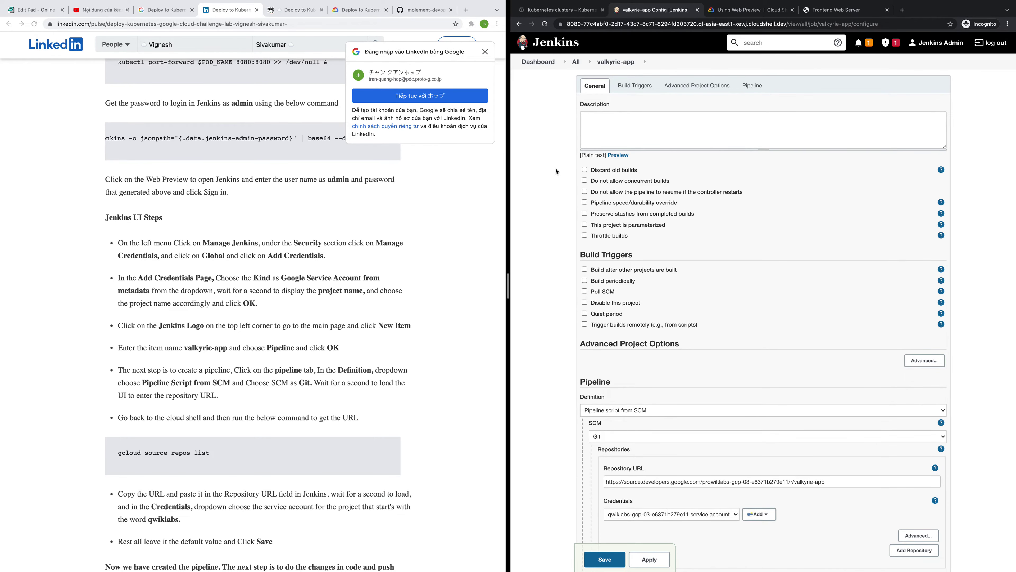
{"action": "scroll", "coordinate": [555, 171], "scroll_direction": "down", "scroll_amount": 7}
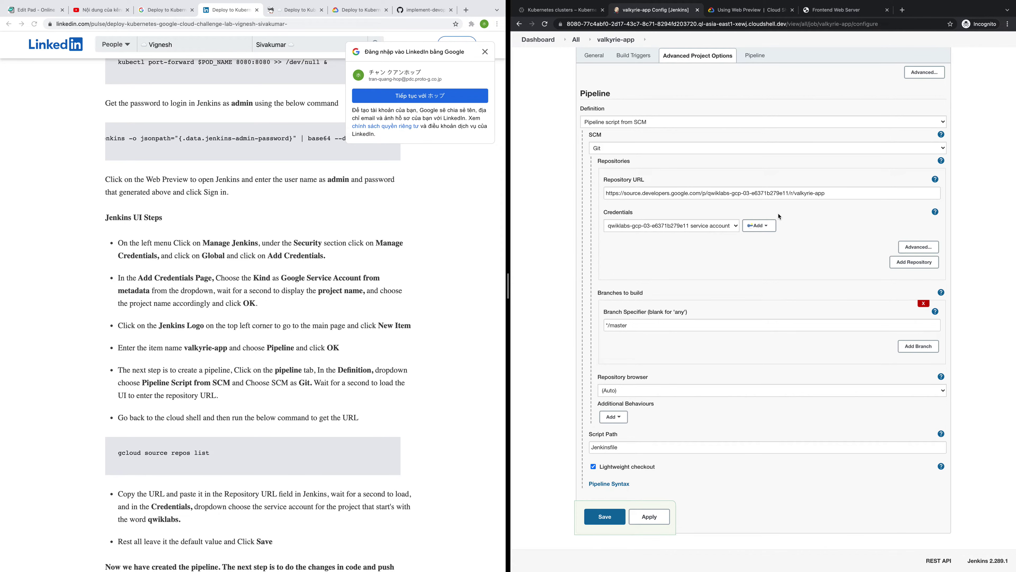
{"action": "scroll", "coordinate": [778, 216], "scroll_direction": "up", "scroll_amount": 3}
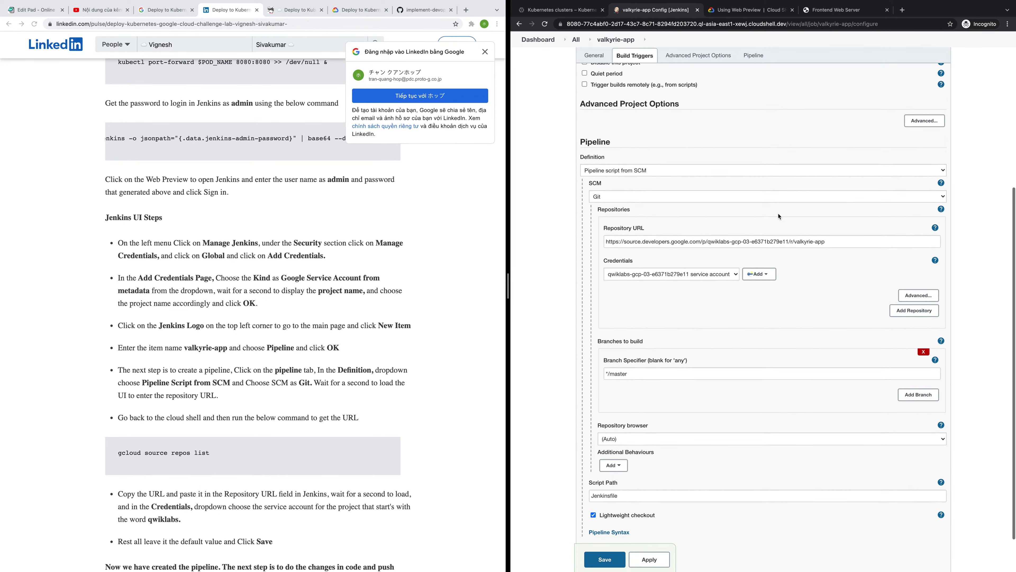
{"action": "scroll", "coordinate": [779, 216], "scroll_direction": "up", "scroll_amount": 5}
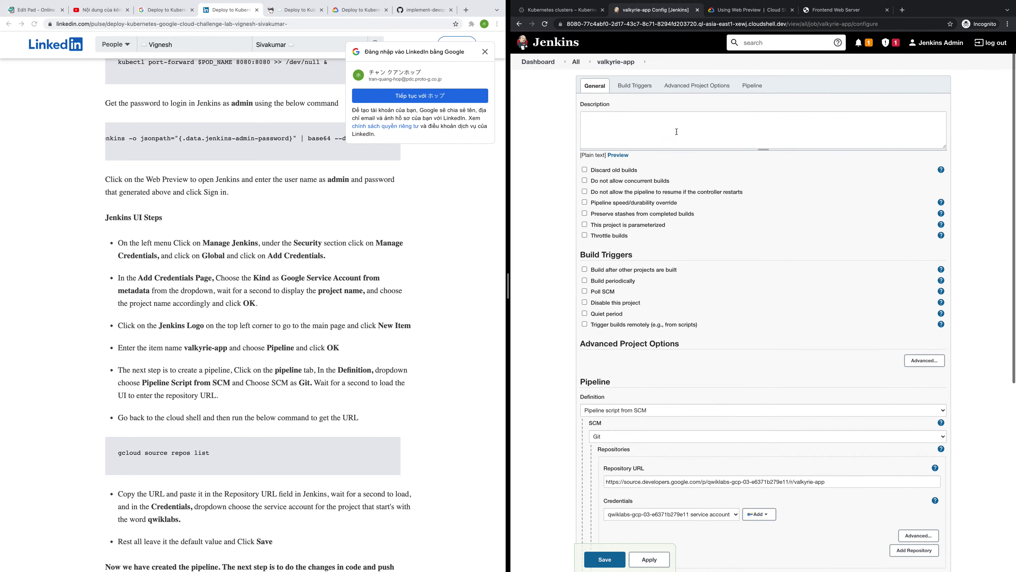
{"action": "left_click", "coordinate": [637, 89]}
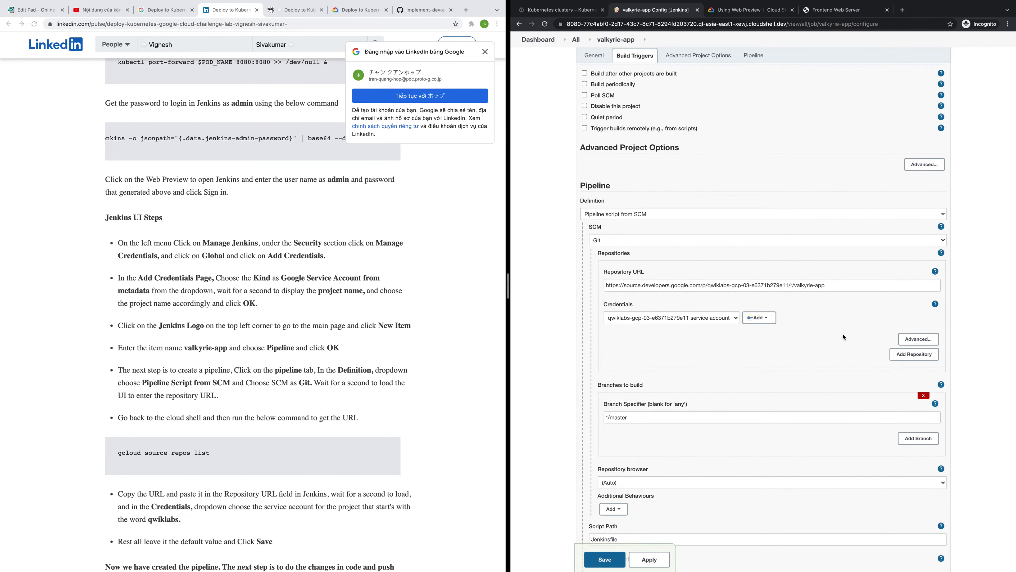
{"action": "left_click", "coordinate": [651, 555]}
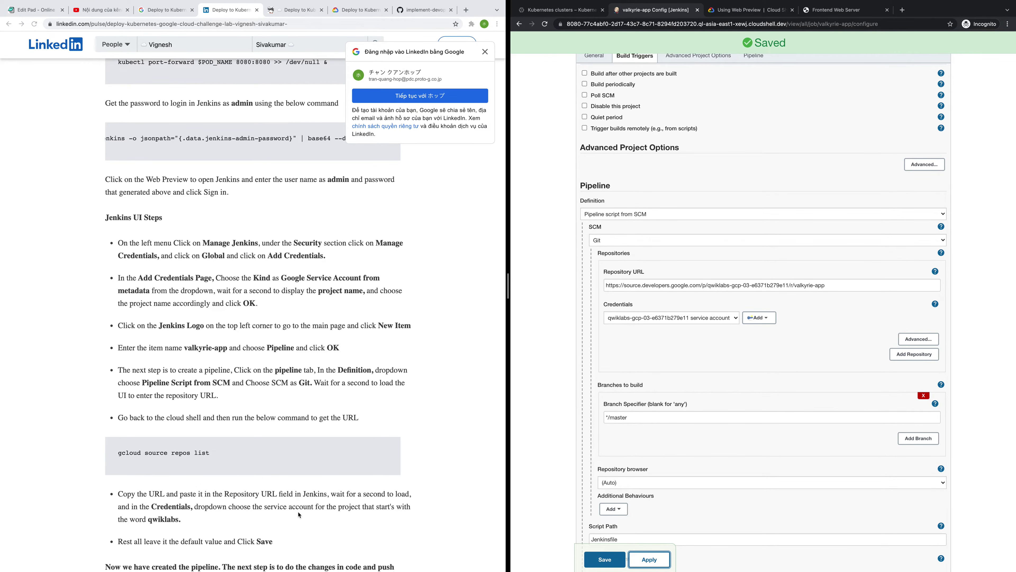
- Read the rest of the LinkedIn guide, then check the challenge lab's progress on the Jenkins pipeline objective
{"action": "scroll", "coordinate": [298, 515], "scroll_direction": "down", "scroll_amount": 20}
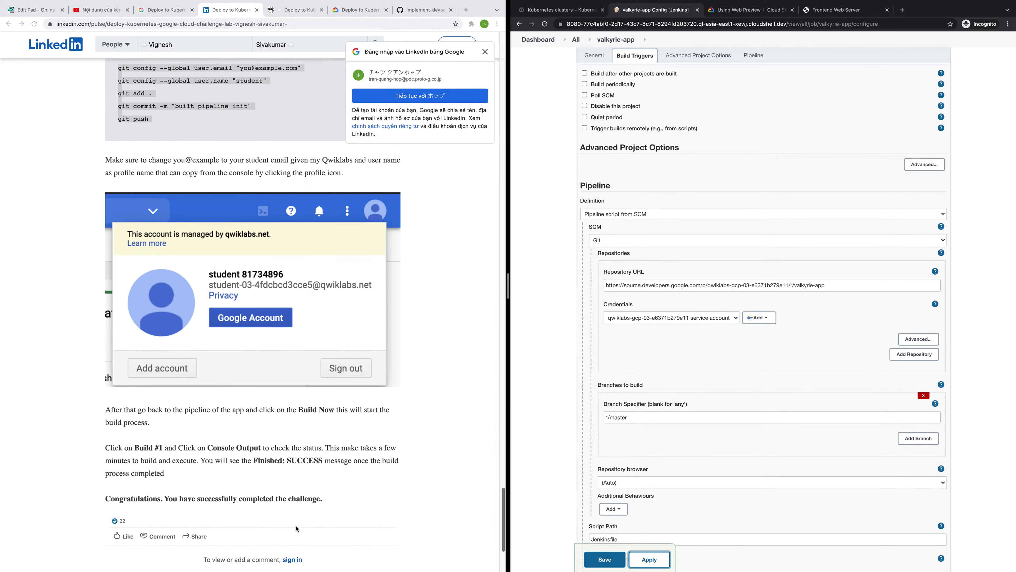
{"action": "scroll", "coordinate": [296, 529], "scroll_direction": "down", "scroll_amount": 5}
{"action": "left_click", "coordinate": [358, 10]}
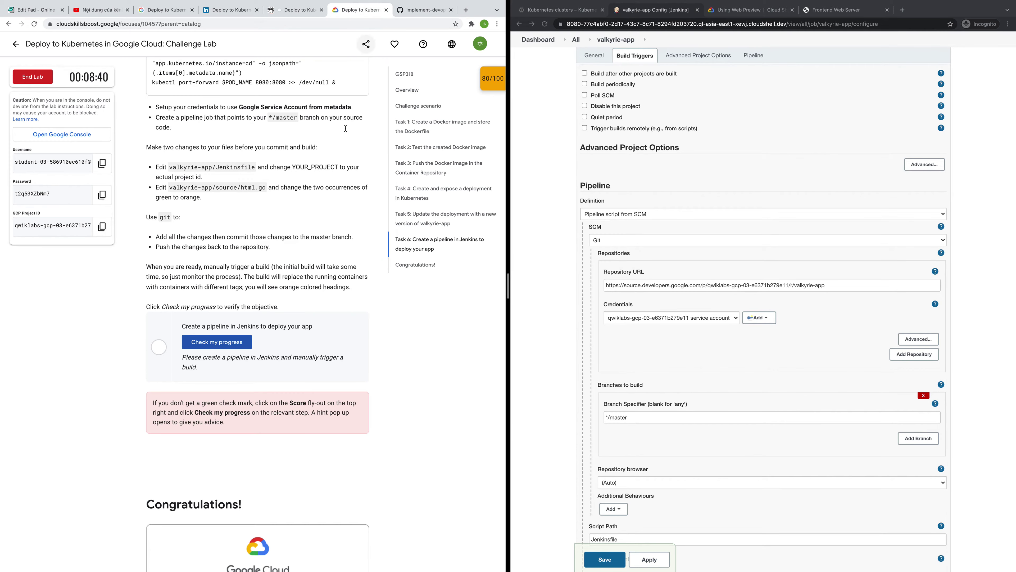
{"action": "left_click", "coordinate": [217, 341]}
- Apply and save the valkyrie-app pipeline configuration, then recheck the Task 6 progress in the lab
{"action": "left_click", "coordinate": [650, 559]}
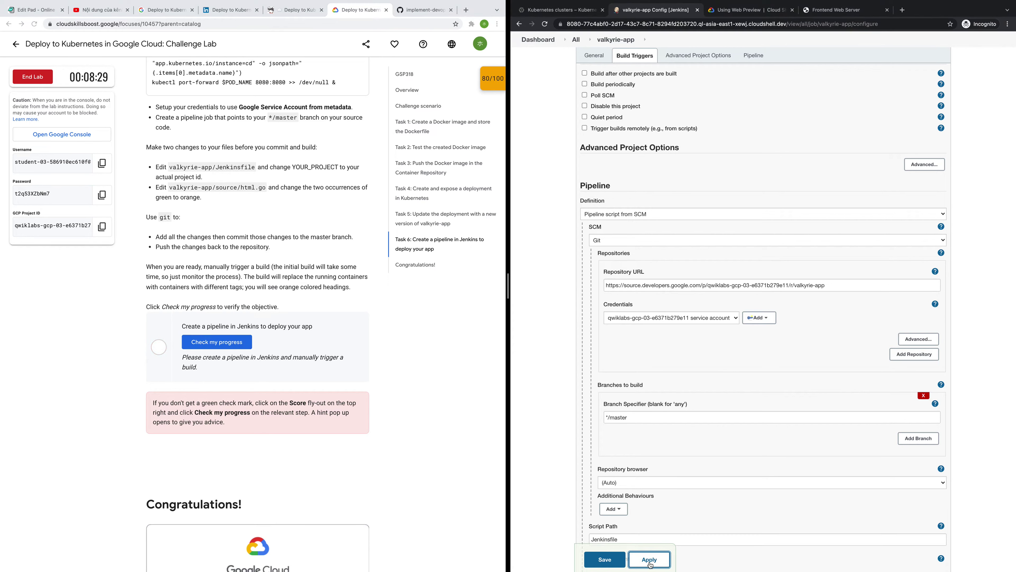
{"action": "left_click", "coordinate": [605, 560]}
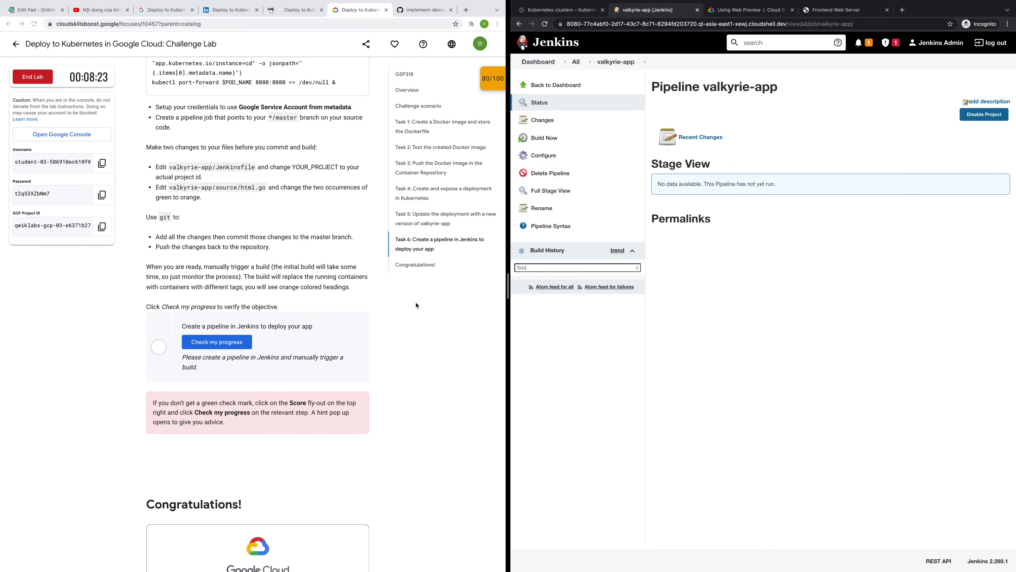
{"action": "left_click", "coordinate": [250, 343]}
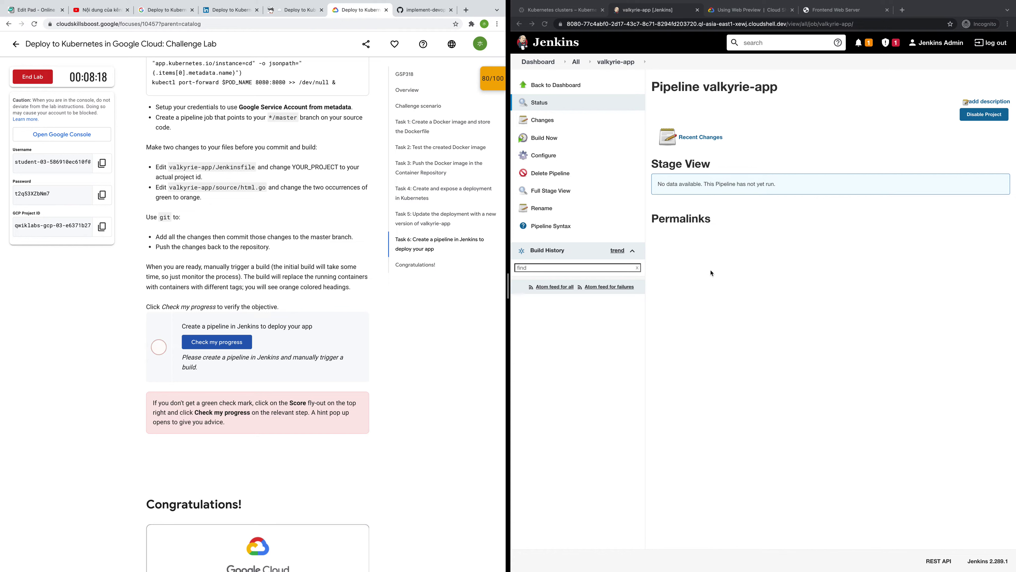
- Delete the valkyrie-app pipeline from Jenkins and confirm the deletion
{"action": "left_click", "coordinate": [559, 175]}
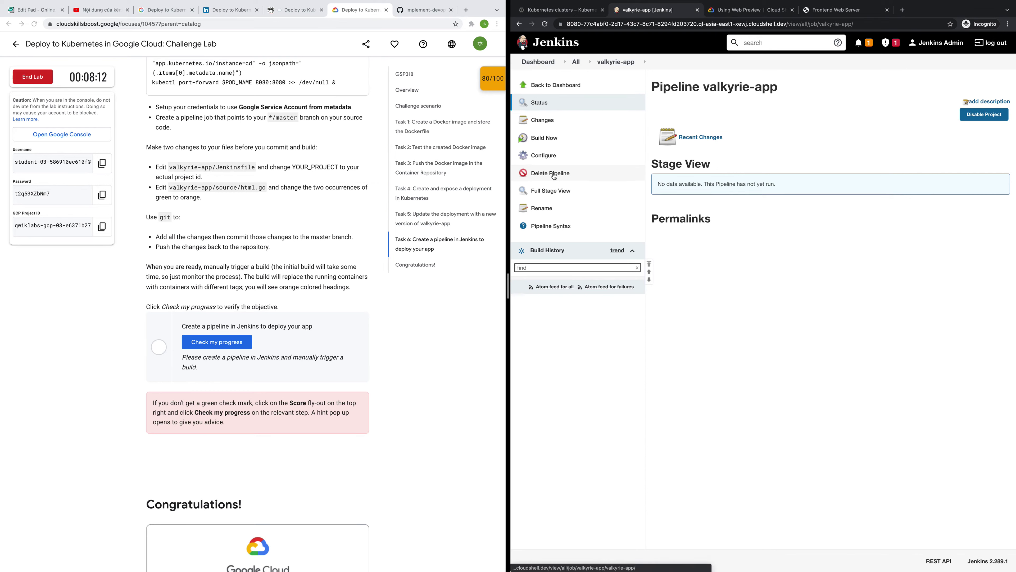
{"action": "left_click", "coordinate": [554, 176]}
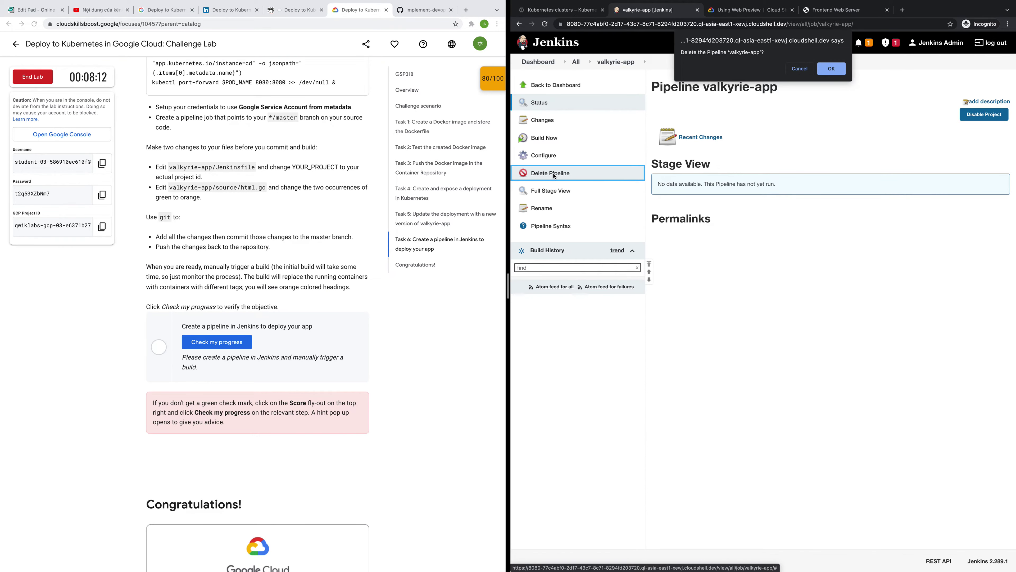
{"action": "key", "text": "Return"}
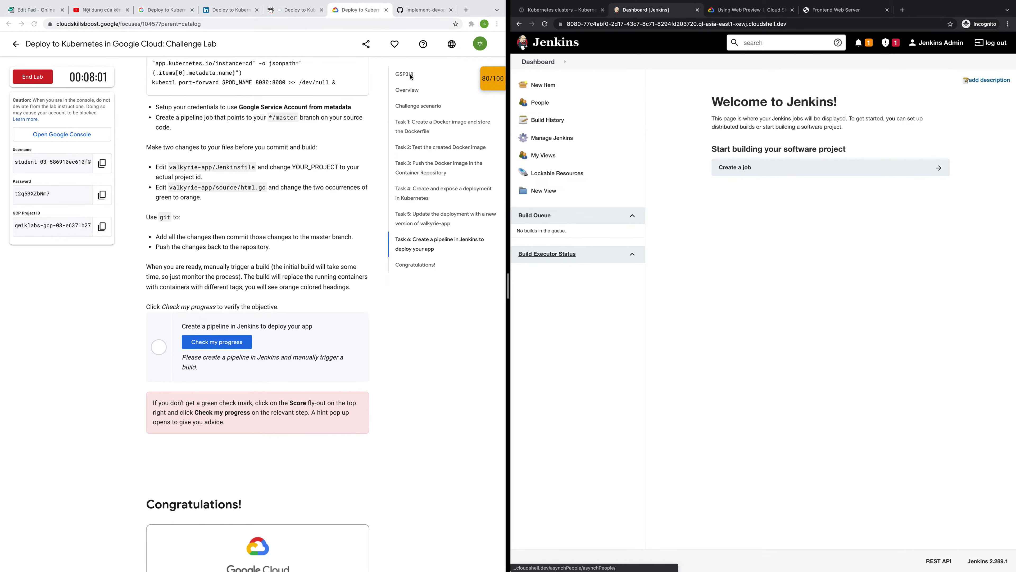
- Reread the lab's Task 6 instructions on creating the Jenkins pipeline and return to the LinkedIn guide
{"action": "scroll", "coordinate": [319, 182], "scroll_direction": "up", "scroll_amount": 7}
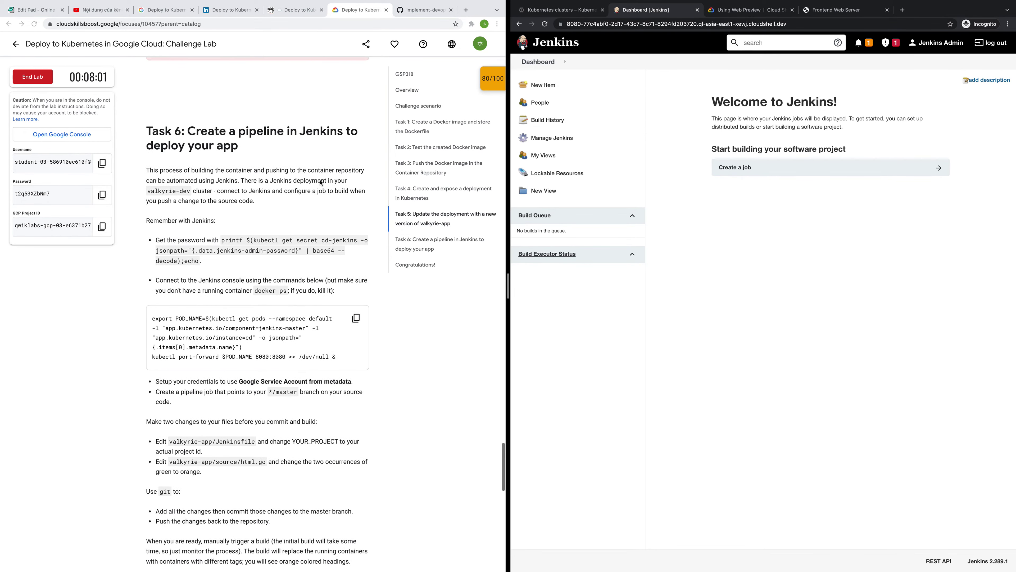
{"action": "scroll", "coordinate": [320, 173], "scroll_direction": "up", "scroll_amount": 2}
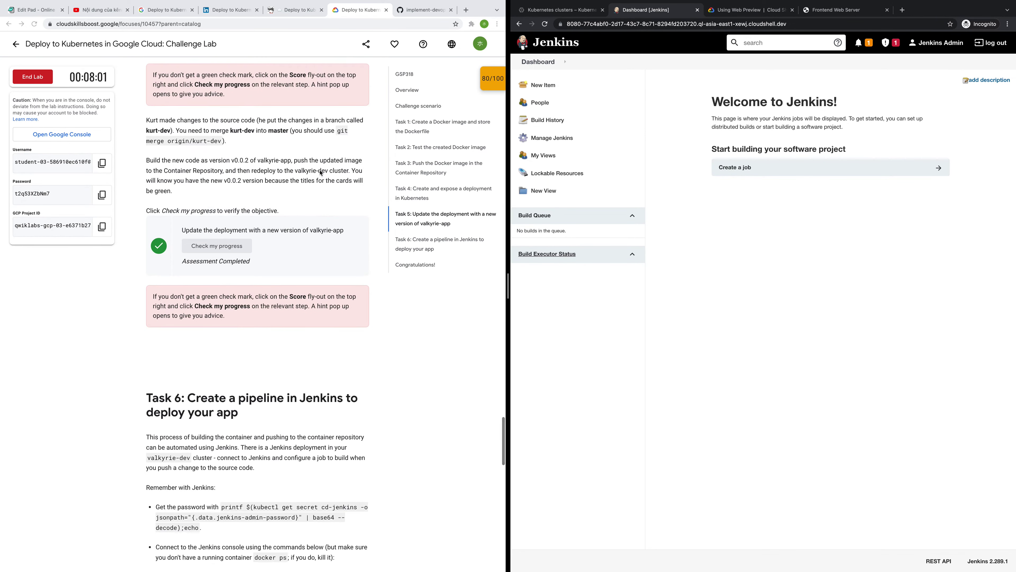
{"action": "scroll", "coordinate": [349, 58], "scroll_direction": "down", "scroll_amount": 1}
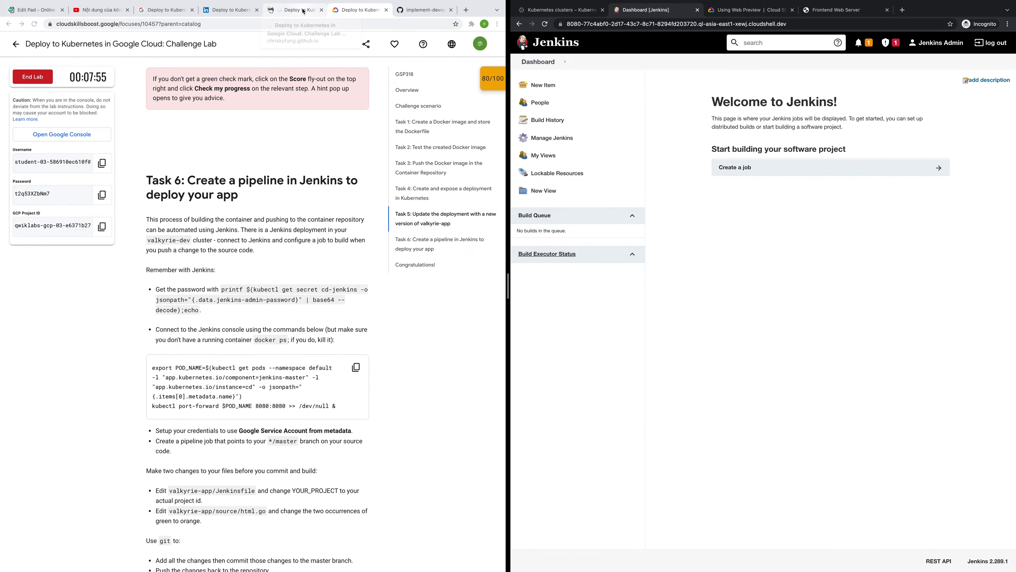
{"action": "left_click", "coordinate": [295, 9]}
{"action": "left_click", "coordinate": [223, 11]}
{"action": "left_click", "coordinate": [704, 234]}
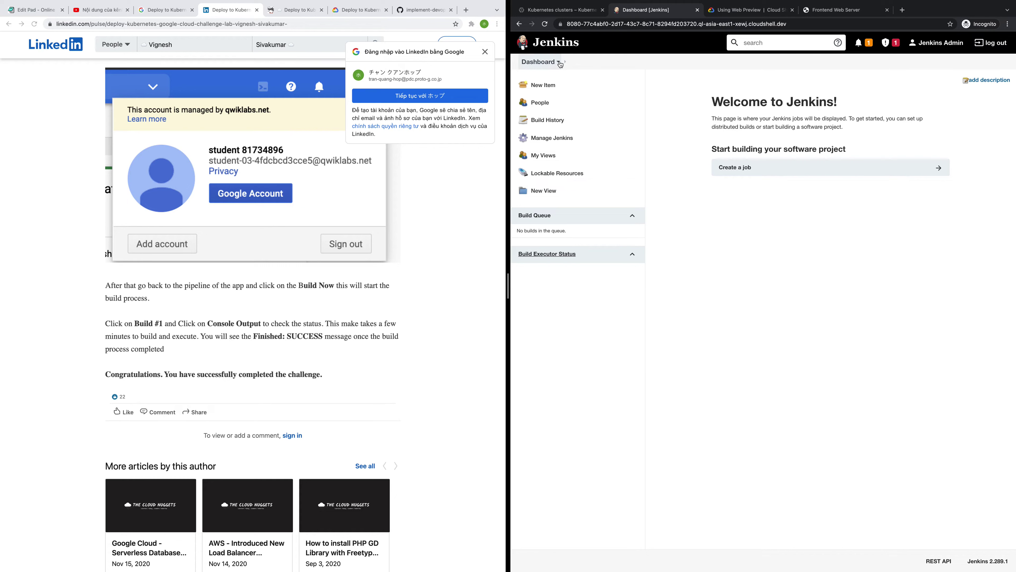
- Open the Manage Credentials page in Jenkins to check the stored service account credentials
{"action": "left_click", "coordinate": [558, 62]}
{"action": "mouse_move", "coordinate": [565, 118]}
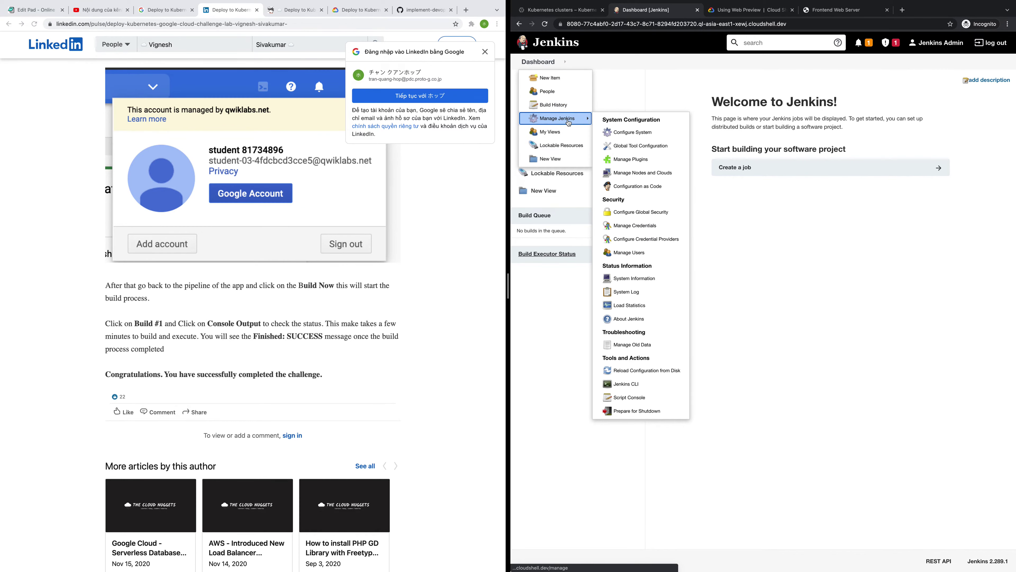
{"action": "left_click", "coordinate": [661, 225]}
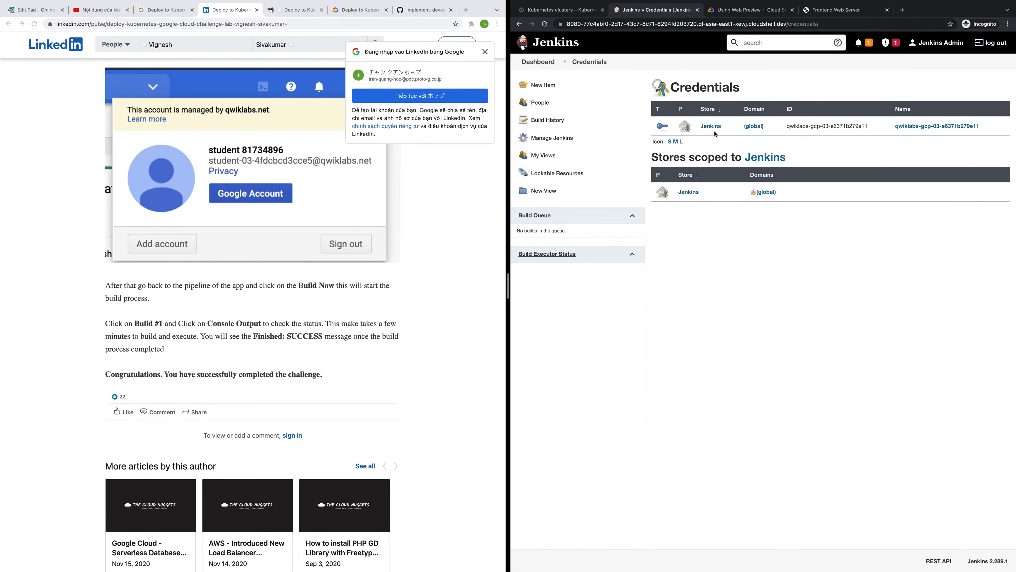
- Create a new Jenkins item of type Pipeline named valkyrie-app, copying the name from the LinkedIn guide
{"action": "left_click", "coordinate": [540, 85]}
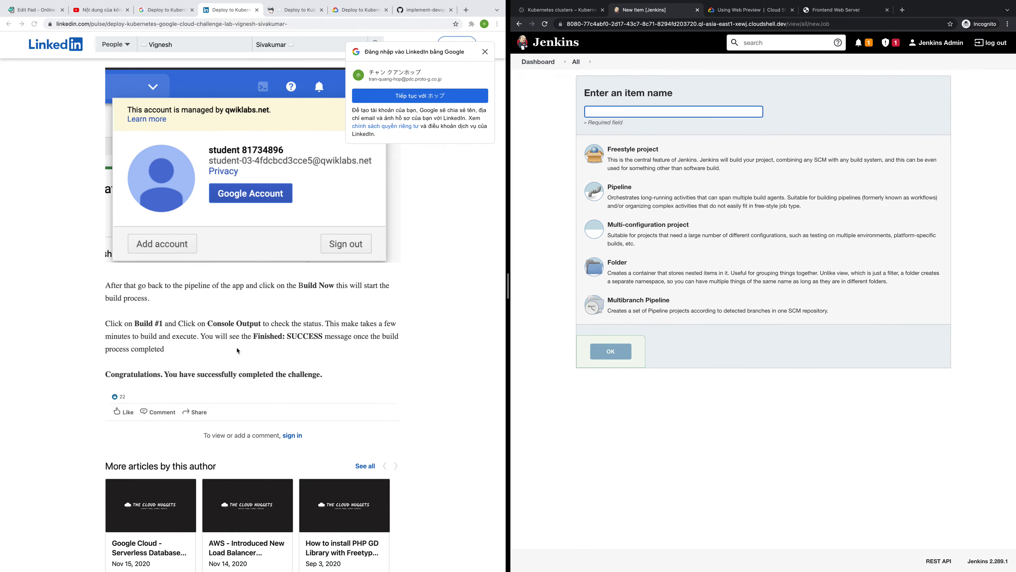
{"action": "scroll", "coordinate": [240, 305], "scroll_direction": "up", "scroll_amount": 10}
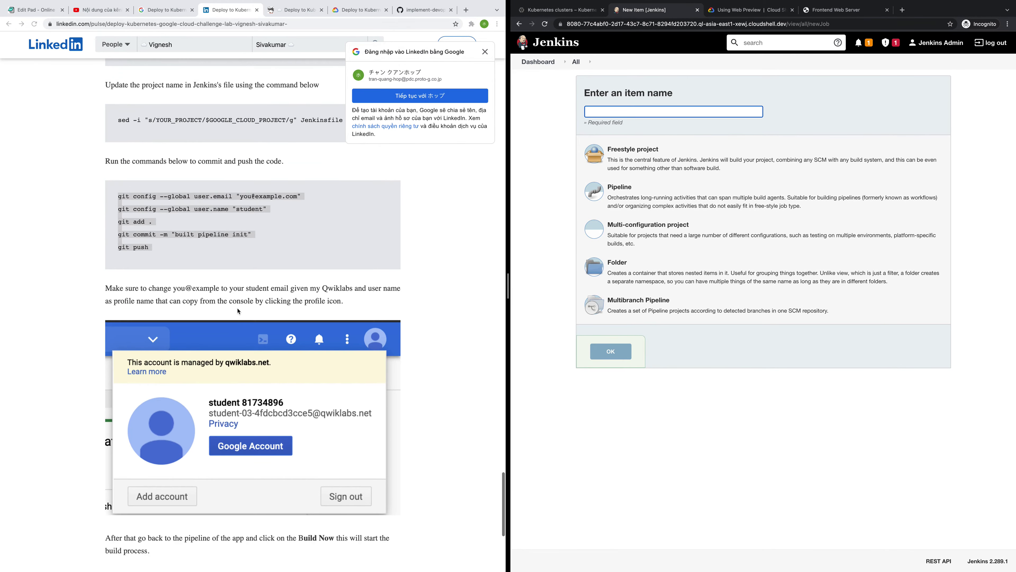
{"action": "scroll", "coordinate": [238, 310], "scroll_direction": "down", "scroll_amount": 11}
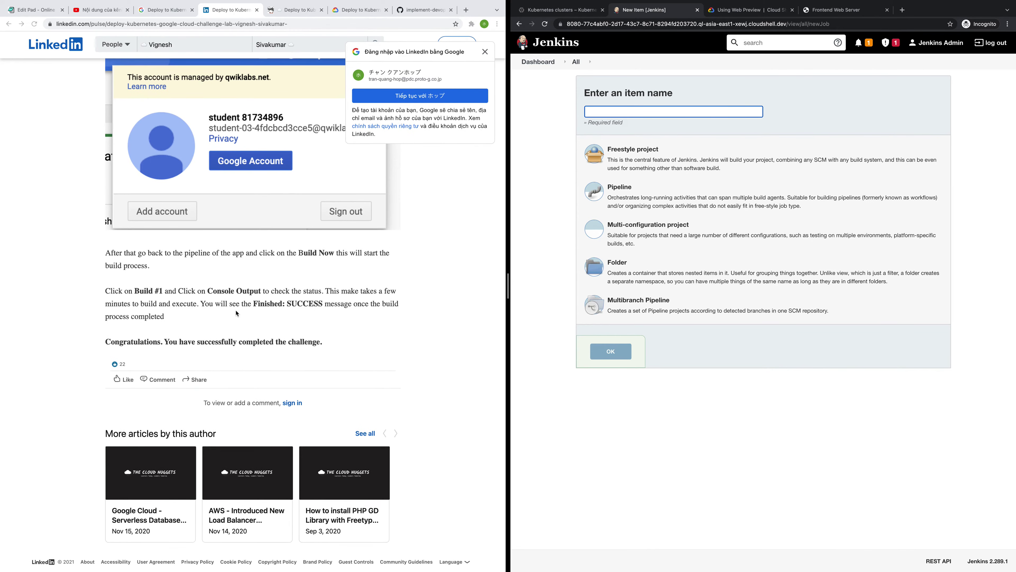
{"action": "scroll", "coordinate": [236, 313], "scroll_direction": "up", "scroll_amount": 15}
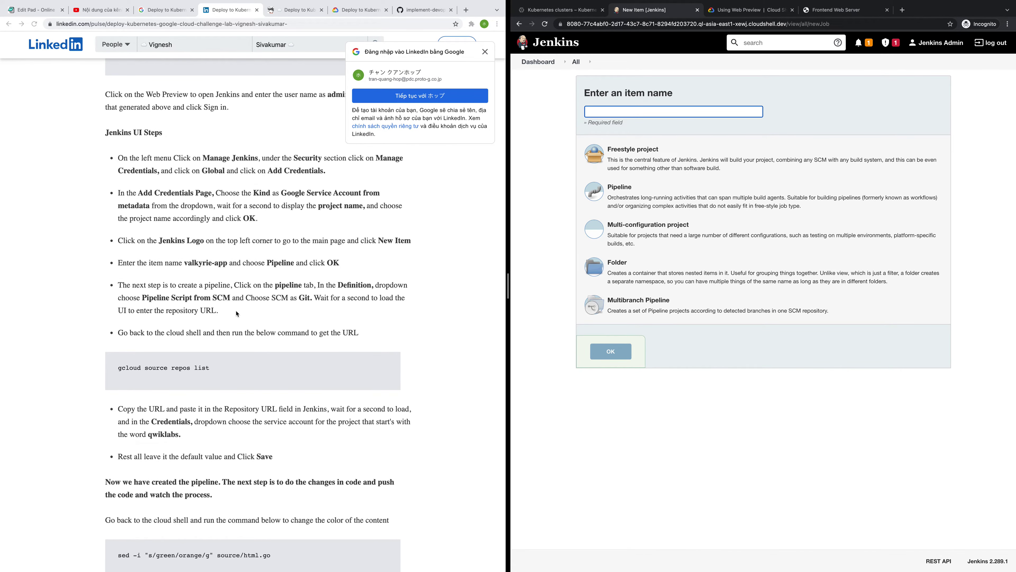
{"action": "left_click", "coordinate": [186, 262]}
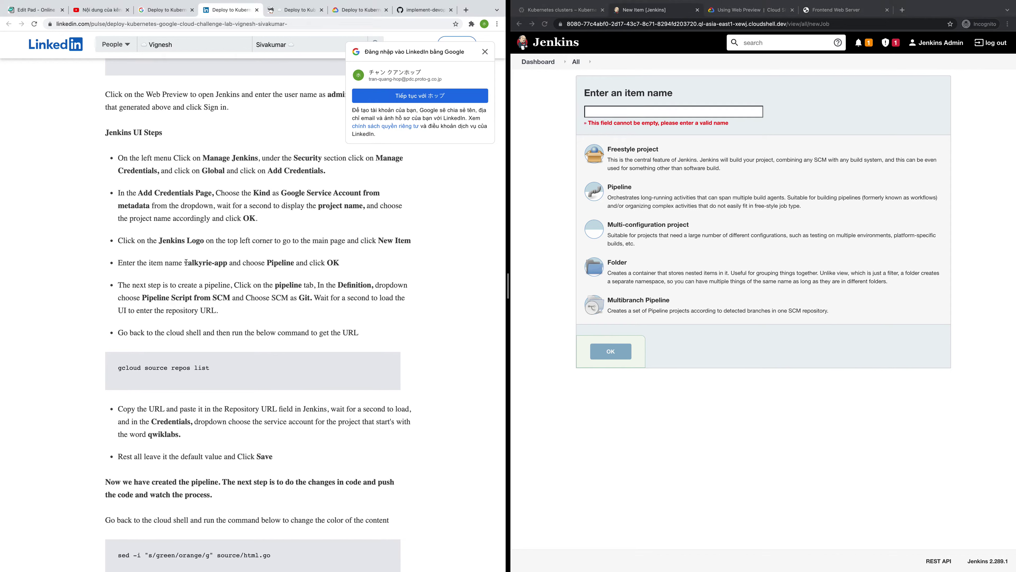
{"action": "left_click_drag", "start_coordinate": [225, 263], "coordinate": [186, 263]}
{"action": "key", "text": "ctrl+c"}
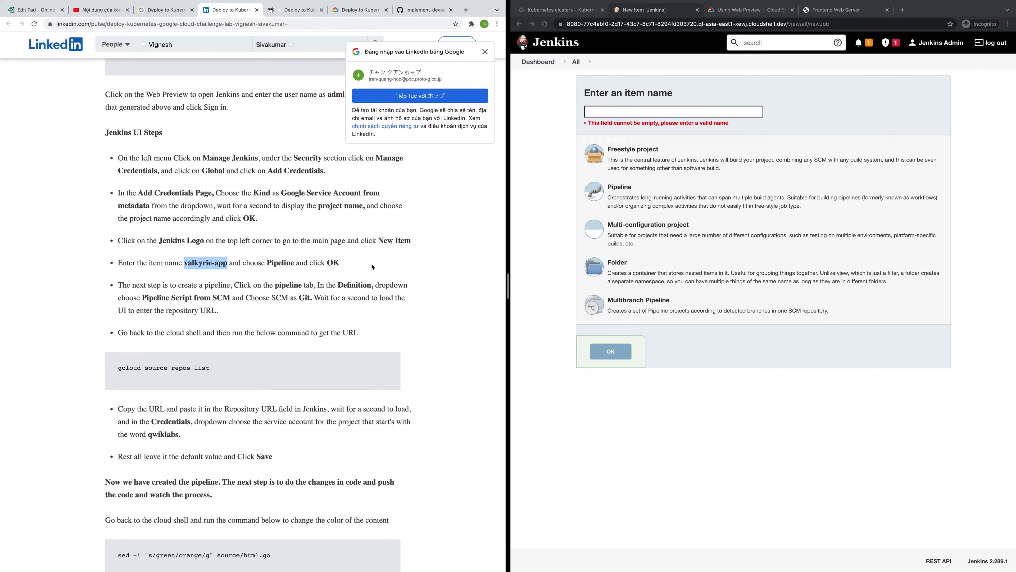
{"action": "left_click", "coordinate": [616, 112]}
{"action": "key", "text": "ctrl+v"}
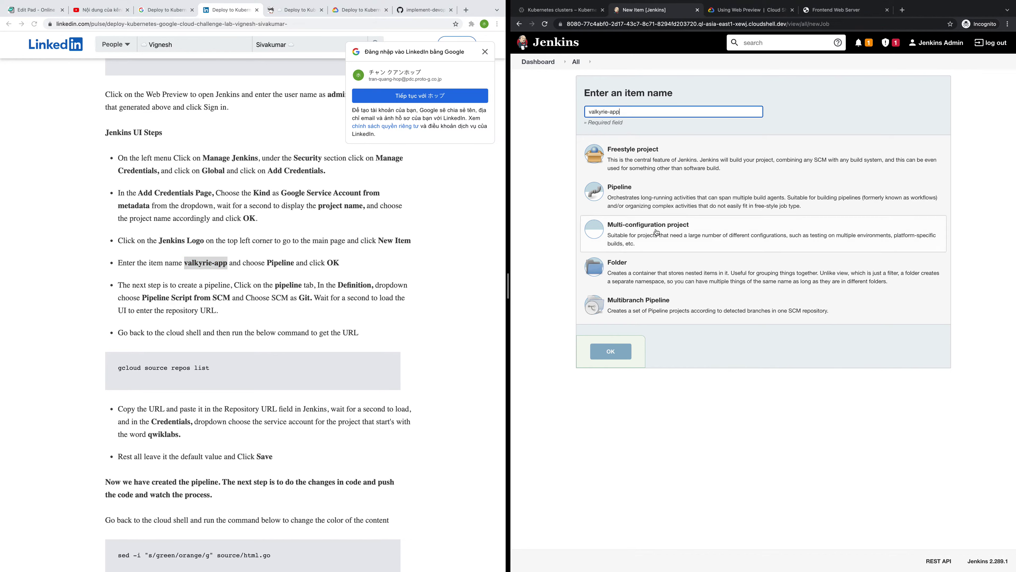
{"action": "left_click", "coordinate": [627, 198]}
{"action": "left_click", "coordinate": [618, 358]}
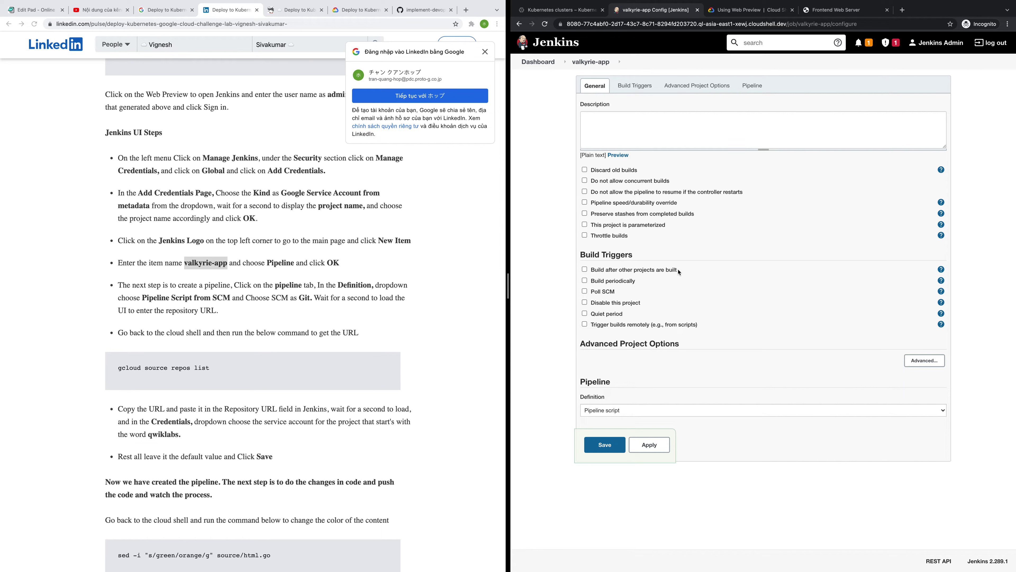
- Set the valkyrie-app pipeline definition to Pipeline script from SCM and choose Git as the SCM
{"action": "left_click", "coordinate": [645, 409]}
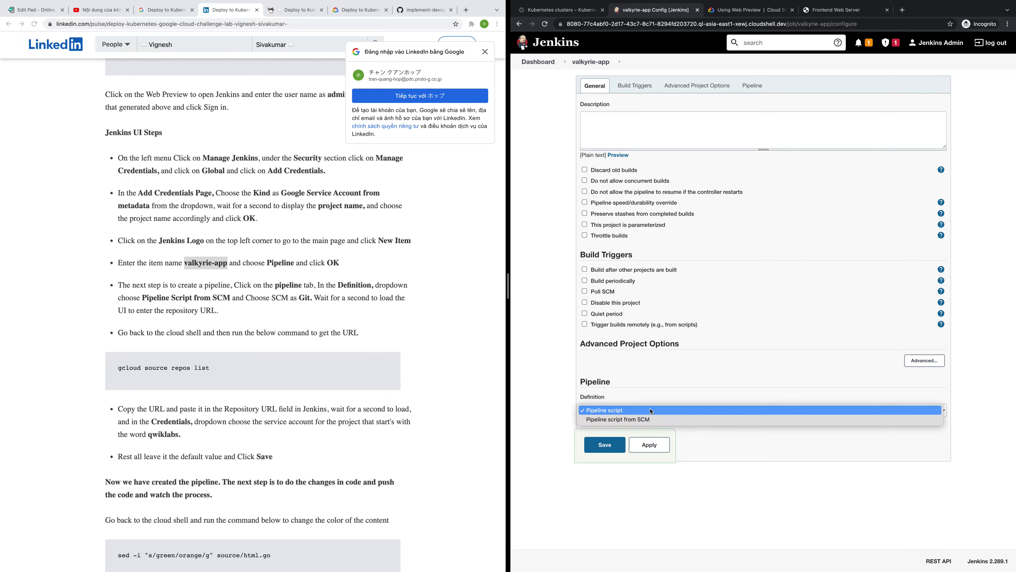
{"action": "left_click", "coordinate": [641, 419]}
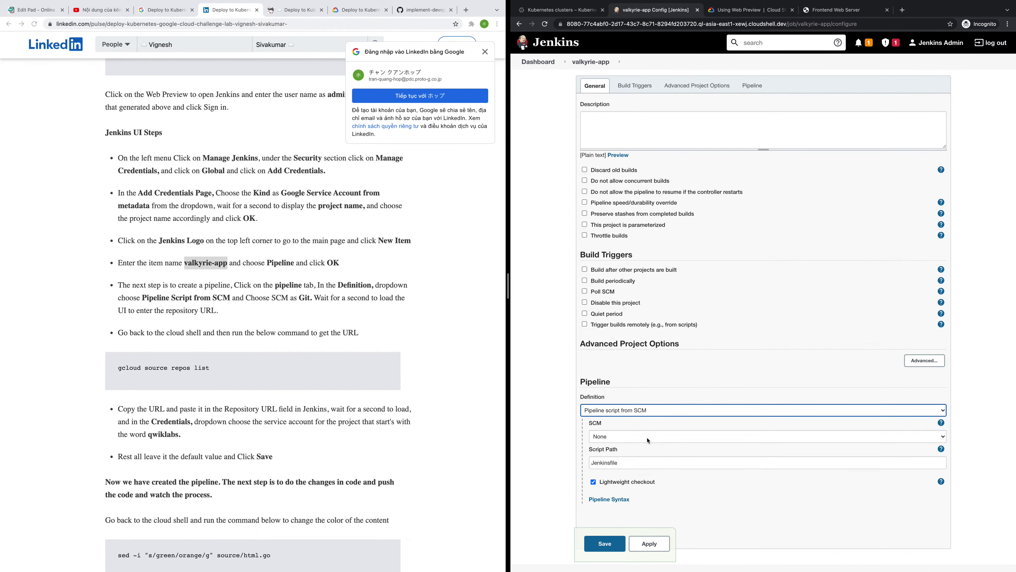
{"action": "left_click", "coordinate": [638, 436]}
{"action": "left_click", "coordinate": [636, 445]}
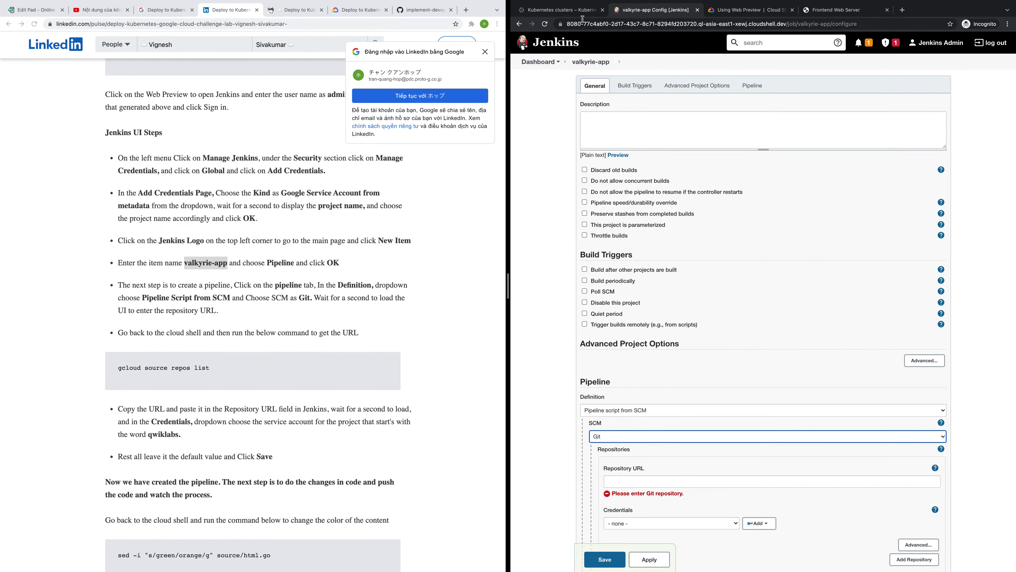
- Switch to Cloud Shell and copy the valkyrie-app repository URL from the earlier gcloud source repos list output
{"action": "left_click", "coordinate": [578, 10]}
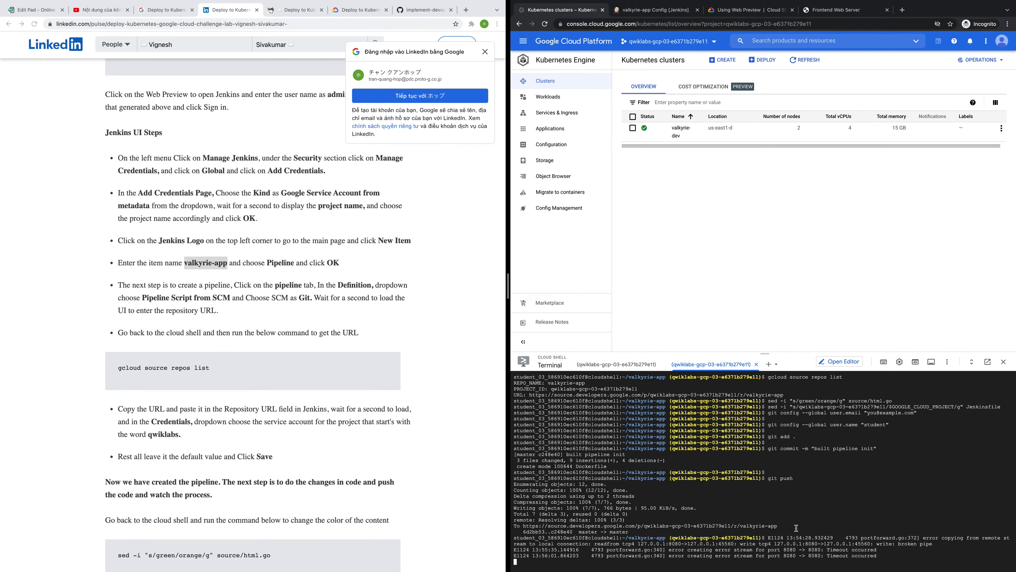
{"action": "scroll", "coordinate": [796, 528], "scroll_direction": "up", "scroll_amount": 3}
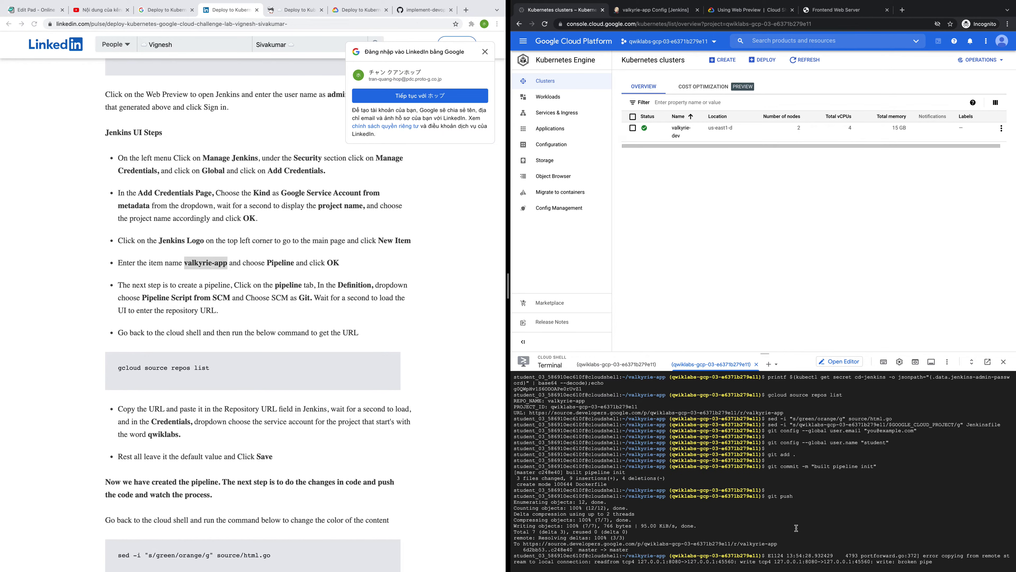
{"action": "scroll", "coordinate": [783, 524], "scroll_direction": "up", "scroll_amount": 3}
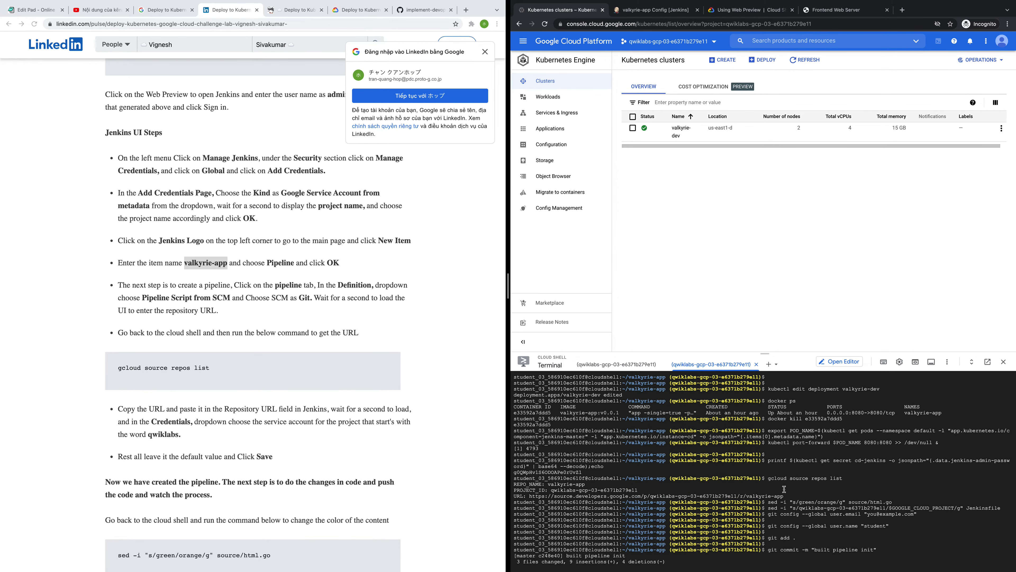
{"action": "left_click_drag", "start_coordinate": [785, 499], "coordinate": [530, 495]}
- Open the valkyrie-app repository in Cloud Source Repositories and examine its master branch and the repository overview
{"action": "left_click", "coordinate": [530, 497]}
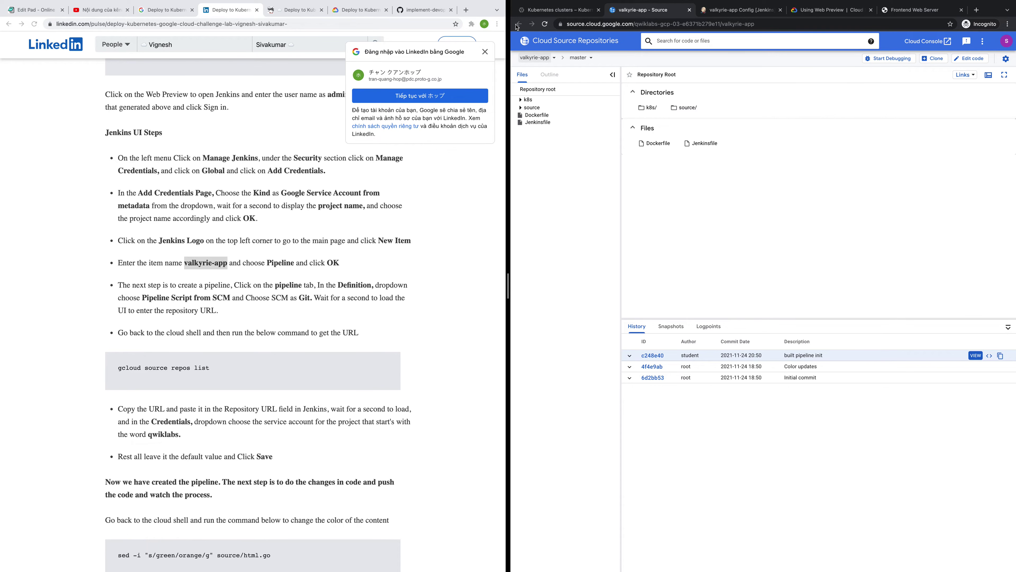
{"action": "left_click", "coordinate": [570, 10]}
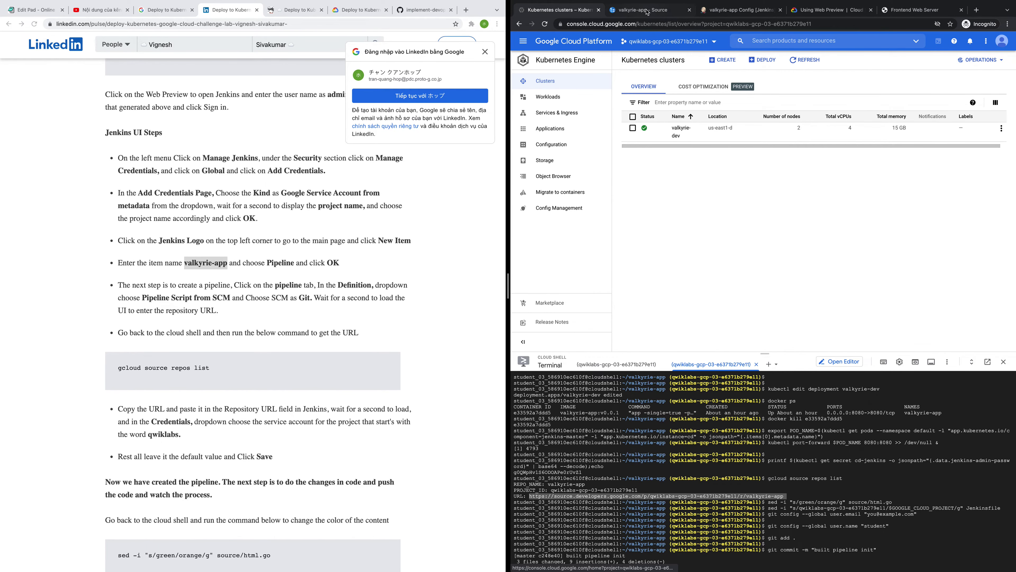
{"action": "left_click", "coordinate": [647, 12]}
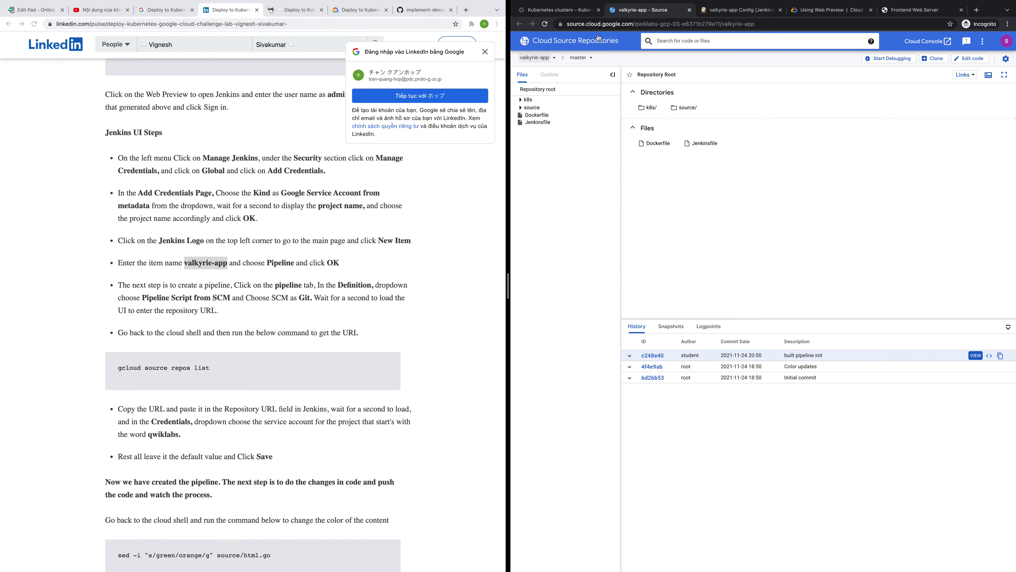
{"action": "left_click", "coordinate": [582, 58]}
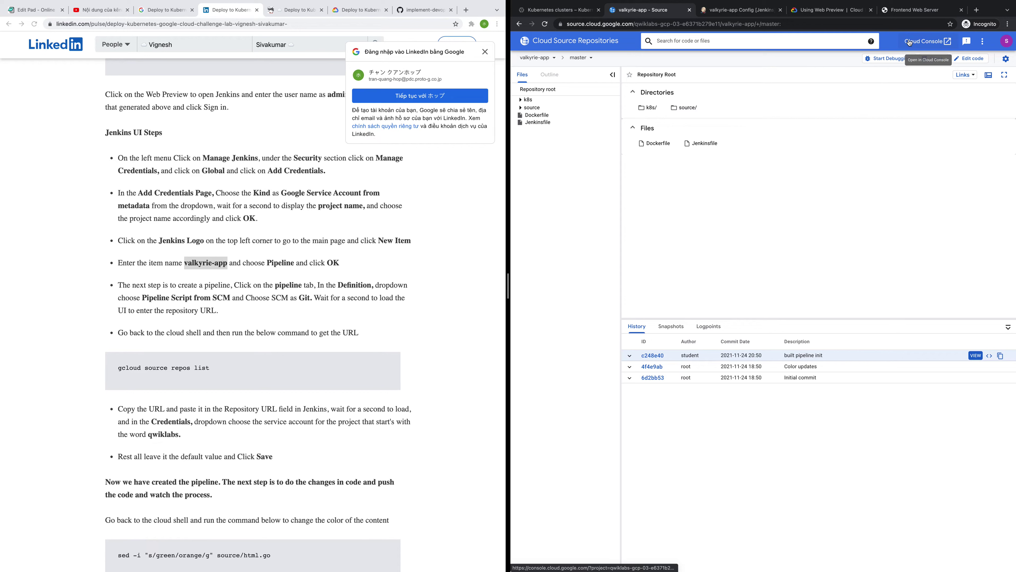
{"action": "left_click", "coordinate": [517, 41]}
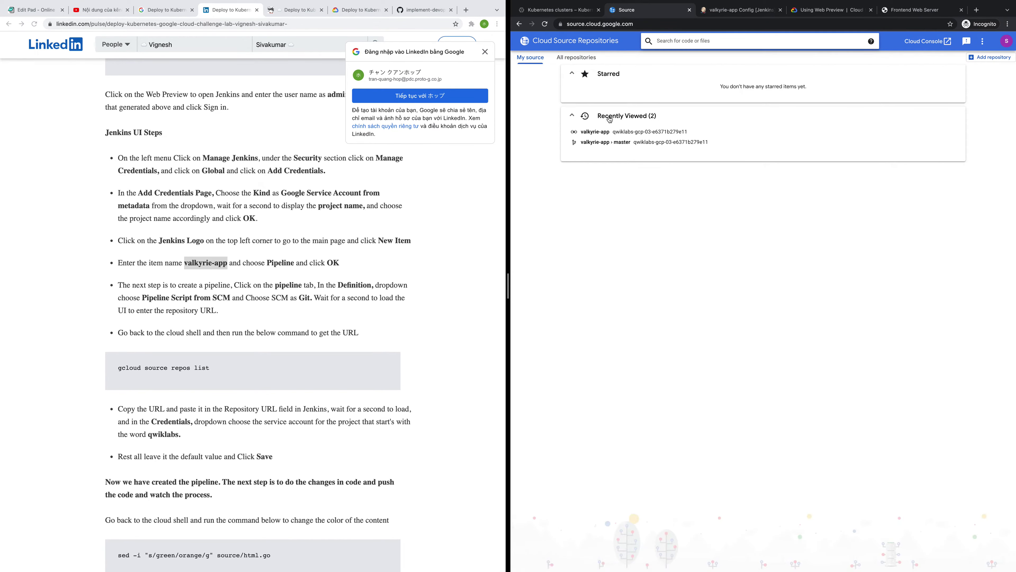
{"action": "left_click", "coordinate": [519, 23]}
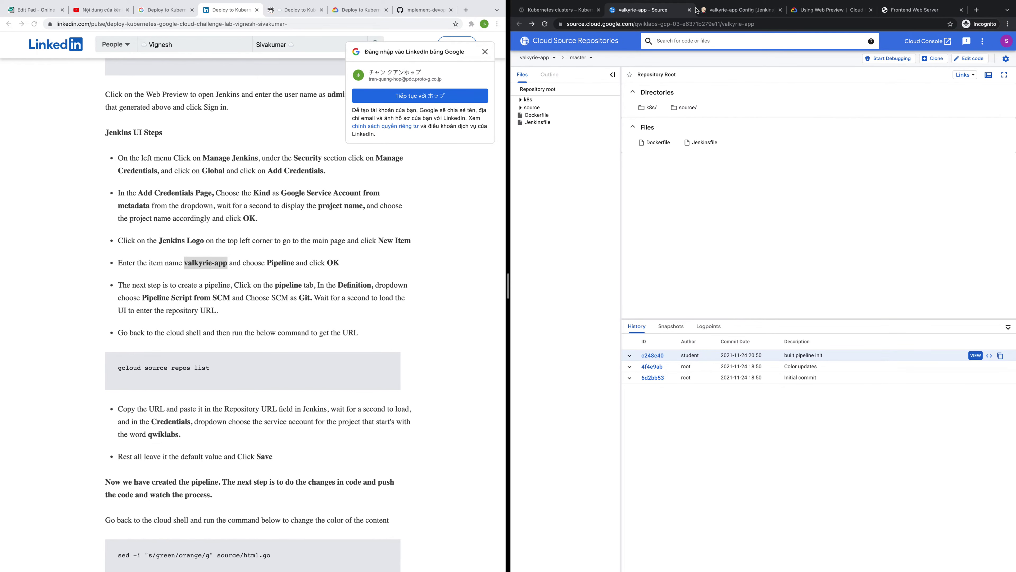
{"action": "left_click", "coordinate": [730, 11]}
{"action": "left_click", "coordinate": [644, 482]}
{"action": "type", "text": "https://source.developers.google.com/p/qwiklabs-gcp-03-e6371b279e11/r/valkyrie-app"}
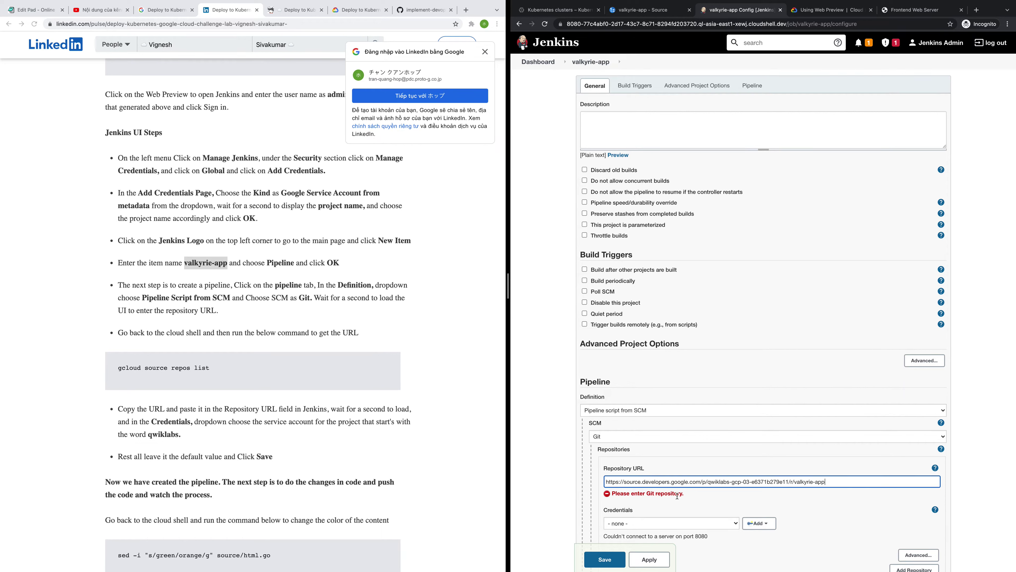
{"action": "left_click", "coordinate": [685, 525]}
{"action": "left_click", "coordinate": [678, 523]}
{"action": "left_click", "coordinate": [675, 525]}
{"action": "left_click", "coordinate": [675, 533]}
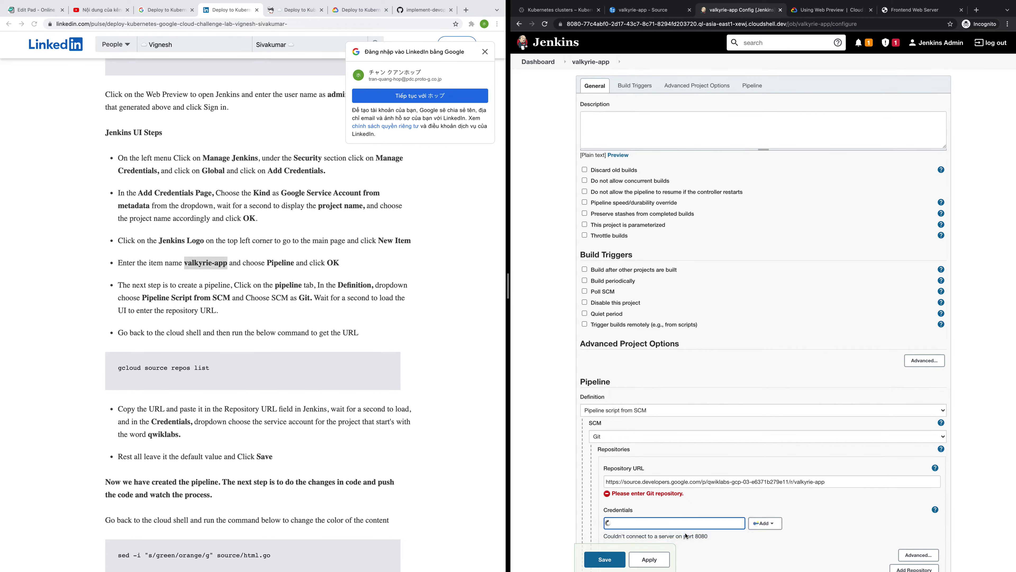
- Review the remaining default pipeline settings, then apply and save the valkyrie-app configuration
{"action": "scroll", "coordinate": [780, 540], "scroll_direction": "down", "scroll_amount": 1}
{"action": "scroll", "coordinate": [780, 540], "scroll_direction": "down", "scroll_amount": 5}
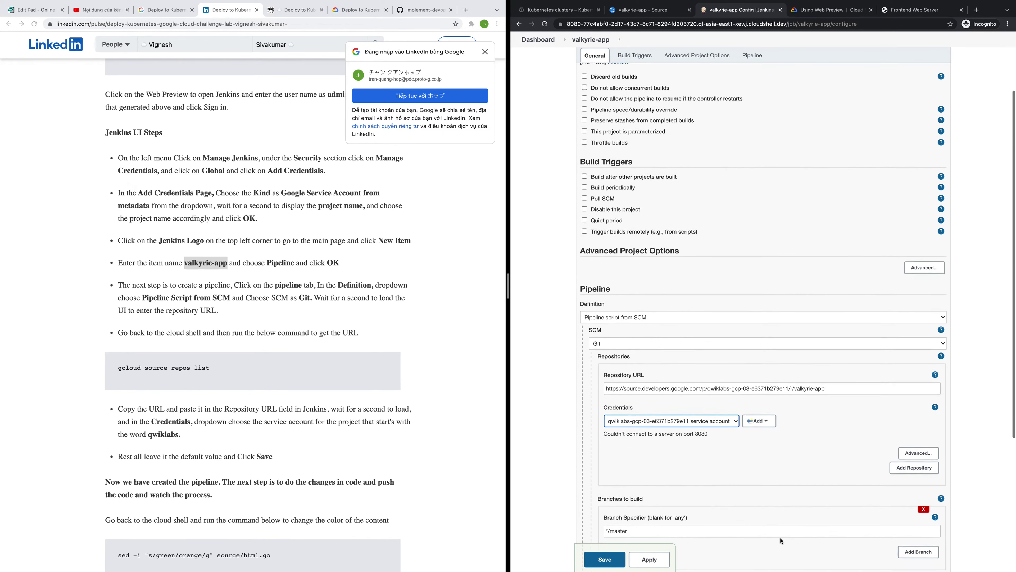
{"action": "scroll", "coordinate": [780, 541], "scroll_direction": "down", "scroll_amount": 1}
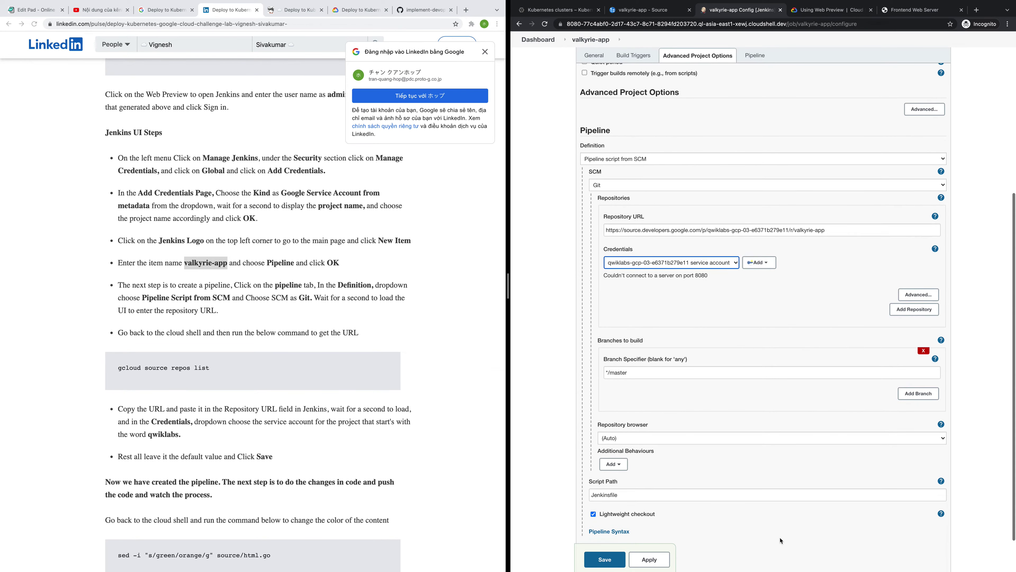
{"action": "scroll", "coordinate": [640, 529], "scroll_direction": "down", "scroll_amount": 1}
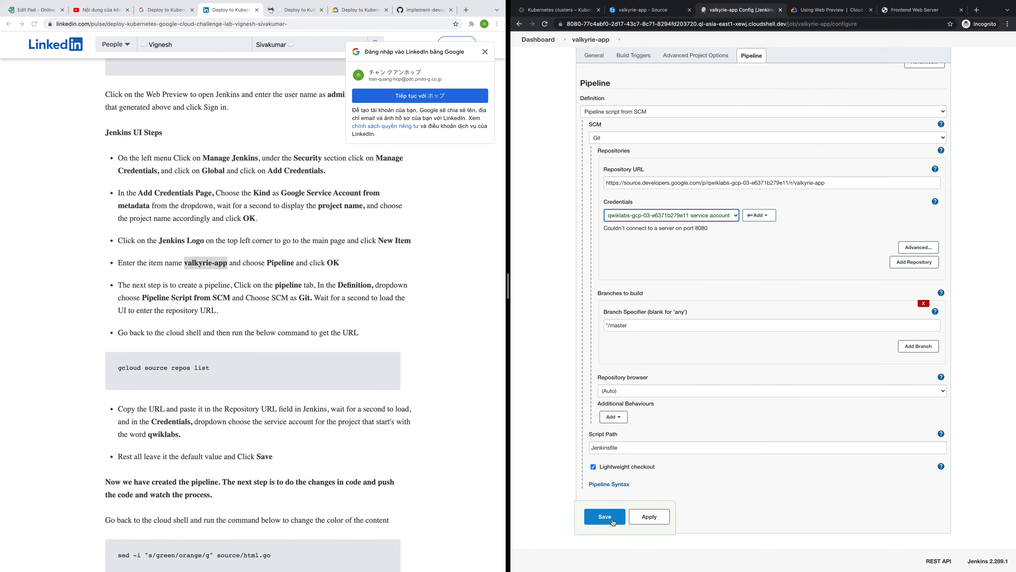
{"action": "left_click", "coordinate": [637, 519]}
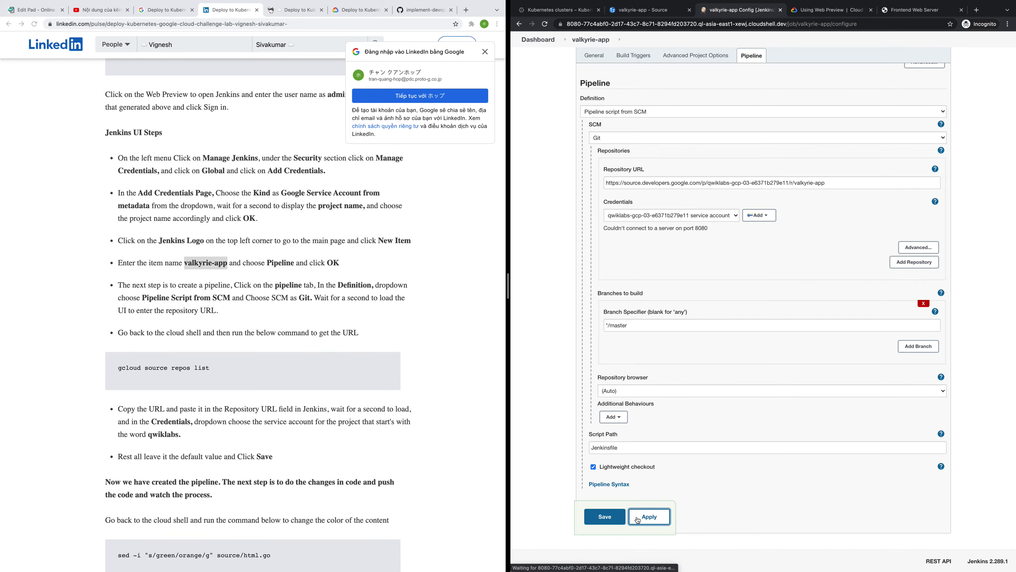
{"action": "left_click", "coordinate": [605, 517]}
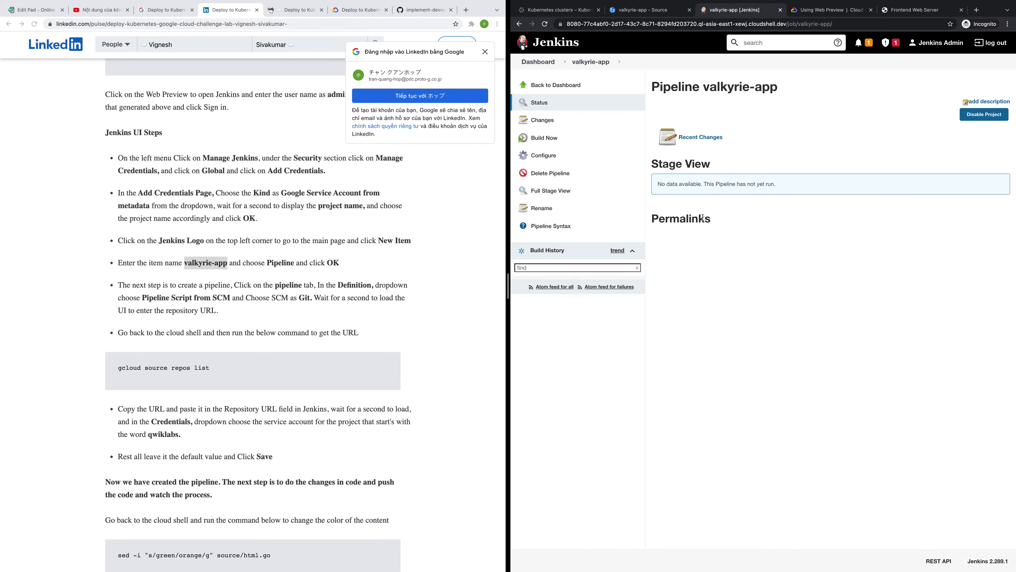
- Open the Configure Credential Providers page in Jenkins and check the available provider options without changing them
{"action": "left_click", "coordinate": [557, 64]}
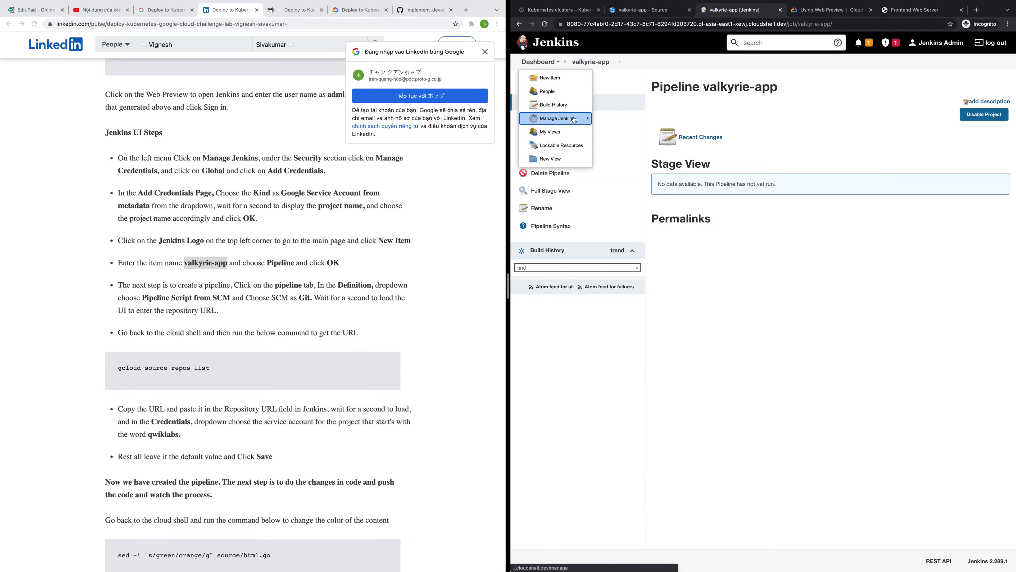
{"action": "mouse_move", "coordinate": [574, 120]}
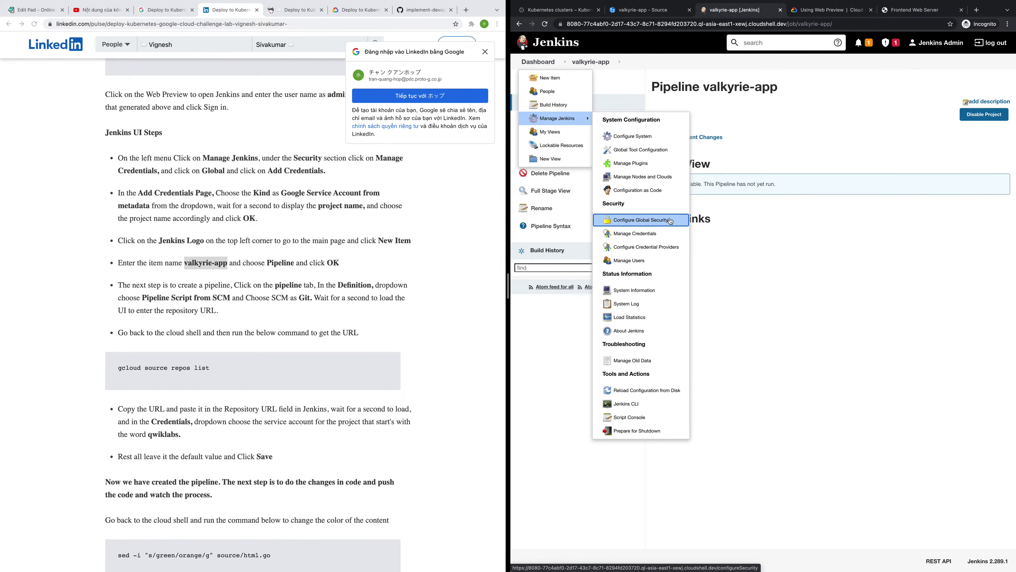
{"action": "left_click", "coordinate": [670, 247]}
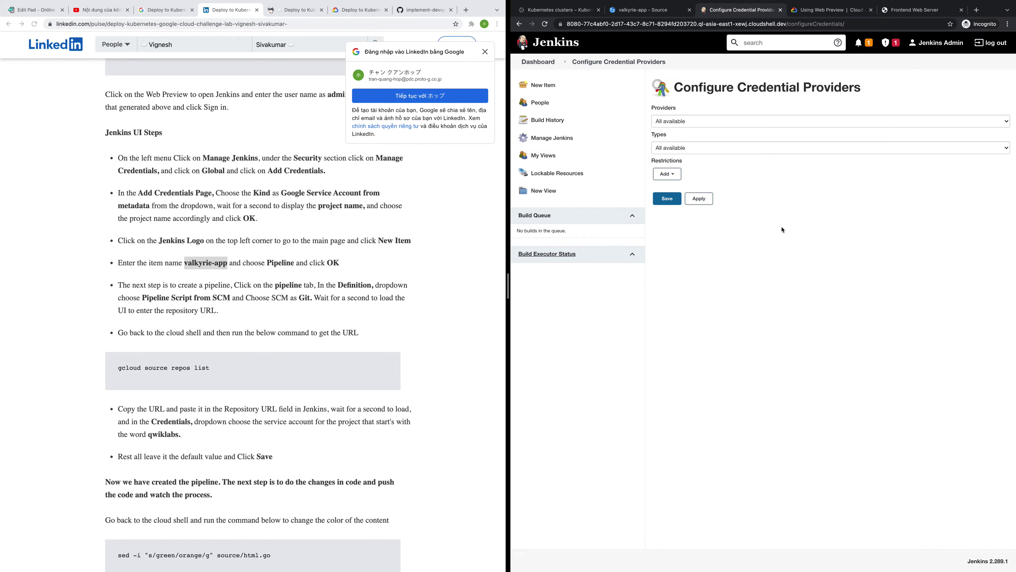
{"action": "left_click", "coordinate": [699, 121]}
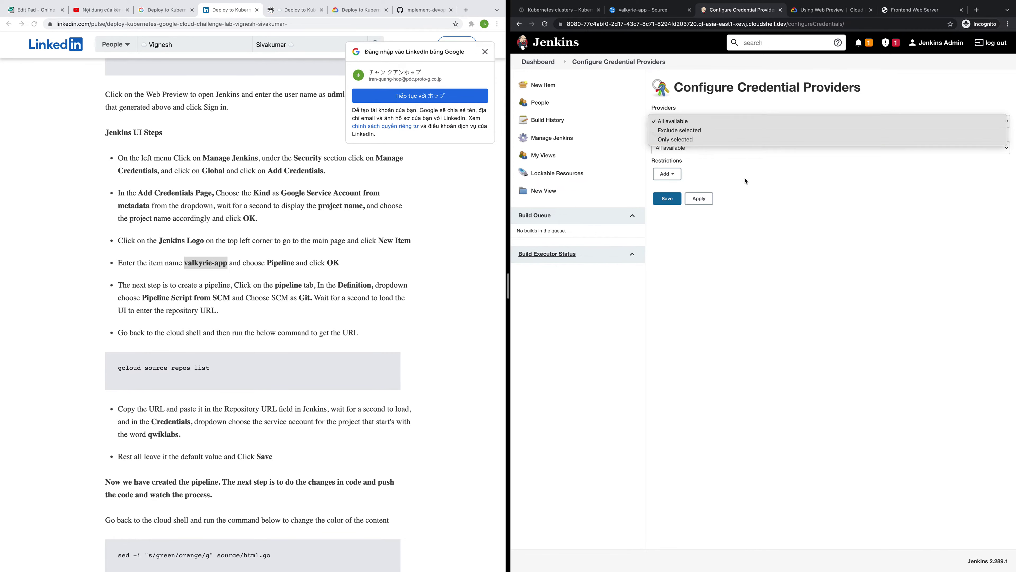
{"action": "left_click", "coordinate": [725, 154]}
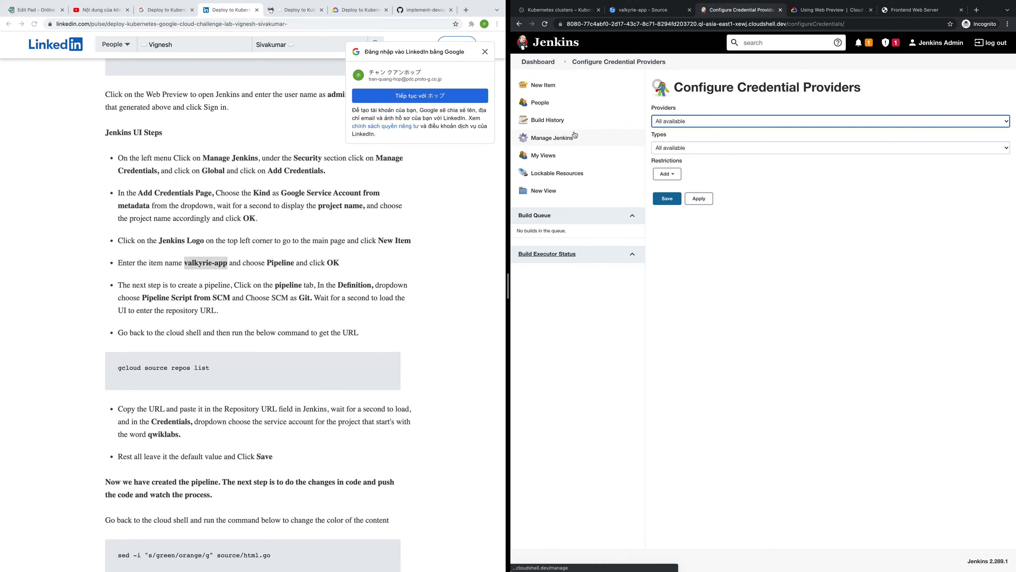
- Open the Manage Credentials page in Jenkins to review the stored credentials and the global domain
{"action": "left_click", "coordinate": [561, 63]}
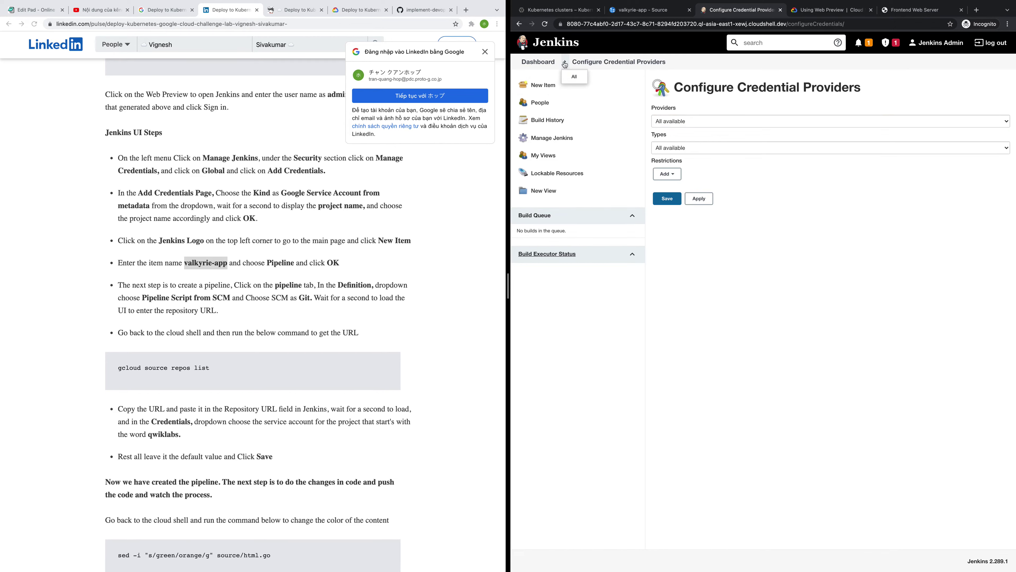
{"action": "left_click", "coordinate": [558, 62]}
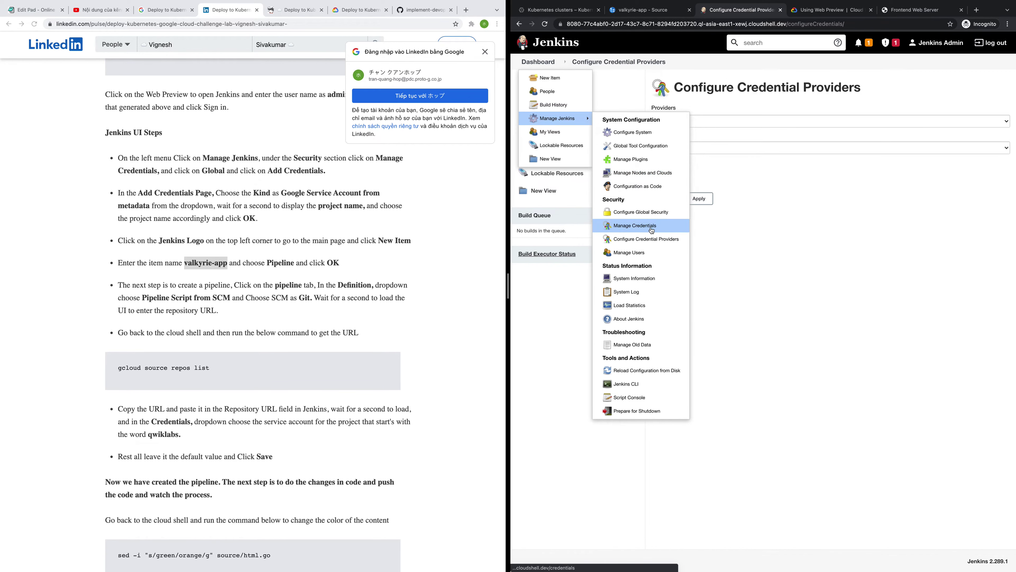
{"action": "left_click", "coordinate": [650, 226]}
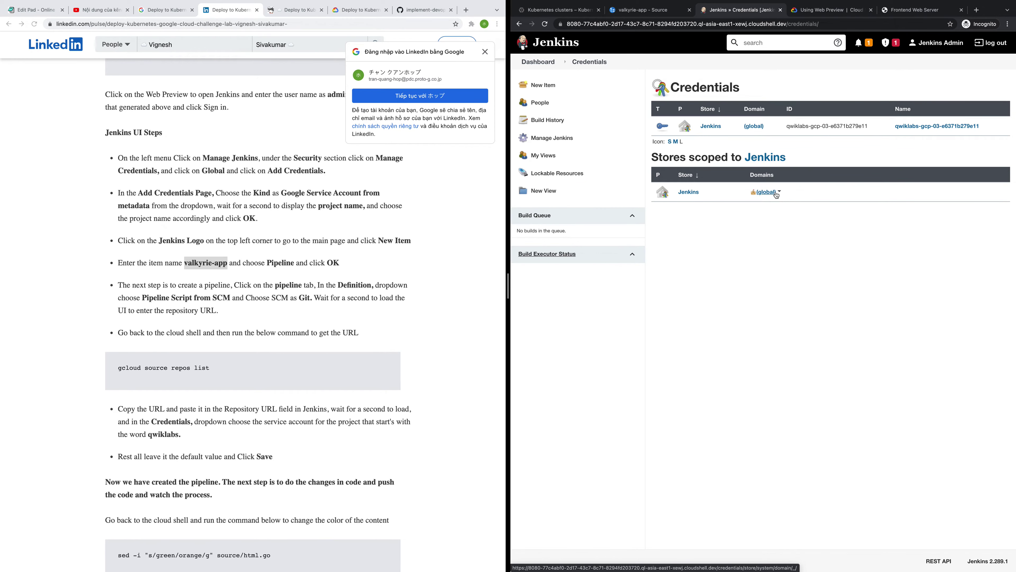
- Open the global credentials domain in Jenkins and view the details of the stored qwiklabs service account credential
{"action": "left_click", "coordinate": [776, 195]}
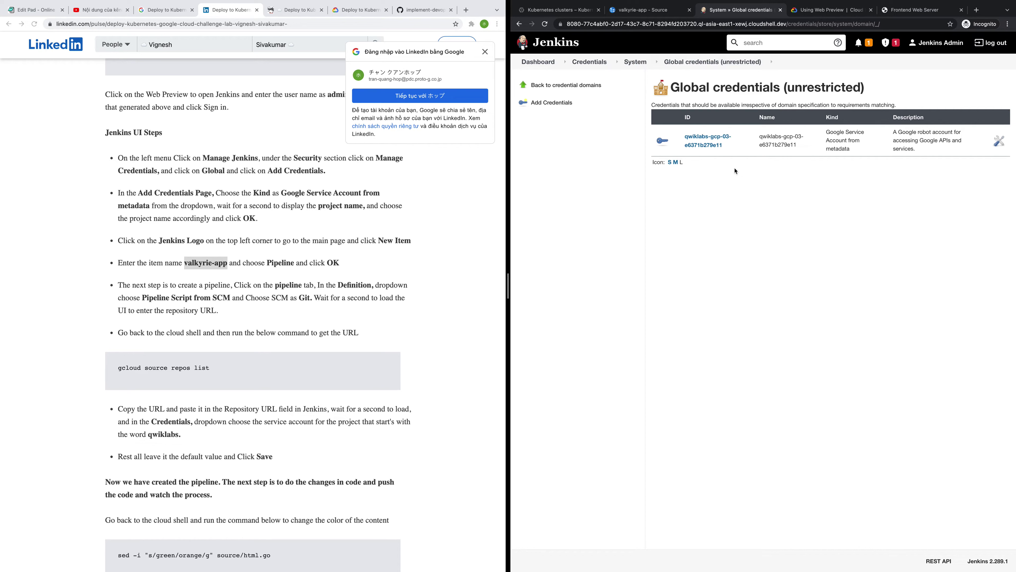
{"action": "left_click", "coordinate": [707, 140]}
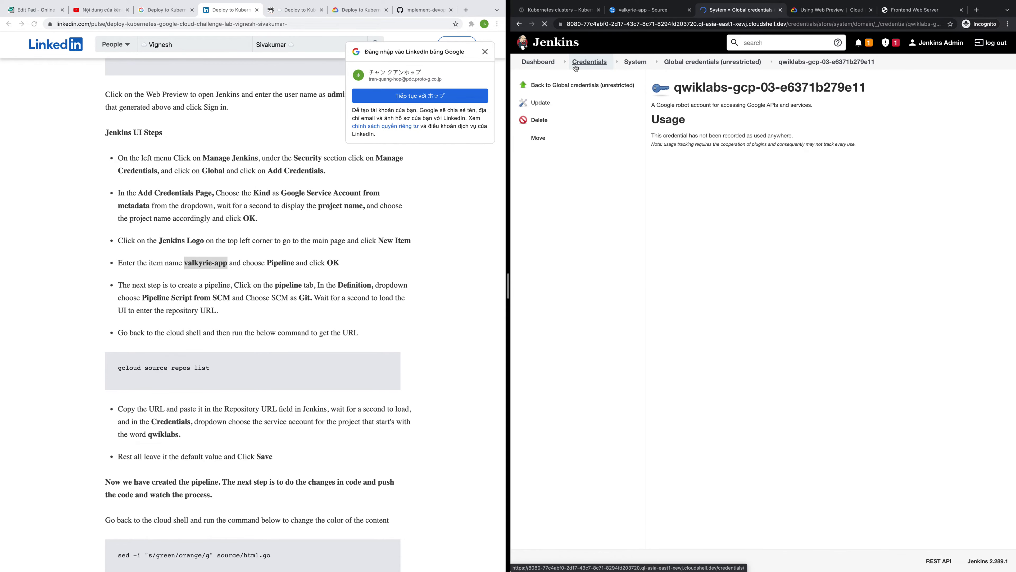
- Review the LinkedIn guide's closing instructions on committing the code and running the pipeline build
{"action": "scroll", "coordinate": [215, 344], "scroll_direction": "down", "scroll_amount": 3}
{"action": "scroll", "coordinate": [215, 343], "scroll_direction": "down", "scroll_amount": 15}
{"action": "scroll", "coordinate": [186, 240], "scroll_direction": "up", "scroll_amount": 2}
{"action": "scroll", "coordinate": [186, 240], "scroll_direction": "up", "scroll_amount": 2}
{"action": "scroll", "coordinate": [187, 240], "scroll_direction": "down", "scroll_amount": 4}
{"action": "scroll", "coordinate": [189, 239], "scroll_direction": "up", "scroll_amount": 3}
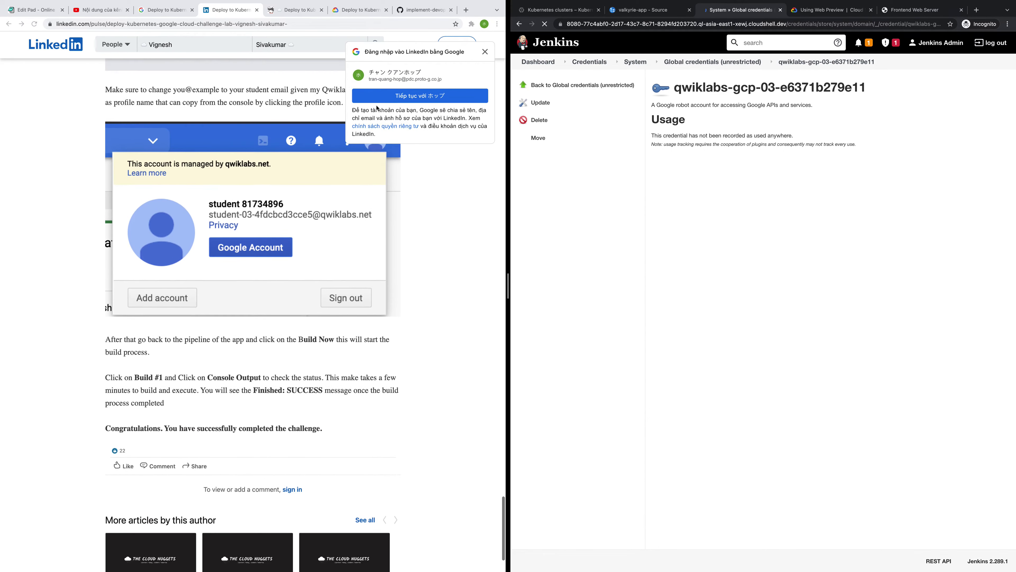
{"action": "scroll", "coordinate": [376, 107], "scroll_direction": "up", "scroll_amount": 1}
- Switch to the challenge lab page and check the progress of the "Create a pipeline in Jenkins to deploy your app" task
{"action": "left_click", "coordinate": [360, 11]}
{"action": "scroll", "coordinate": [284, 374], "scroll_direction": "down", "scroll_amount": 3}
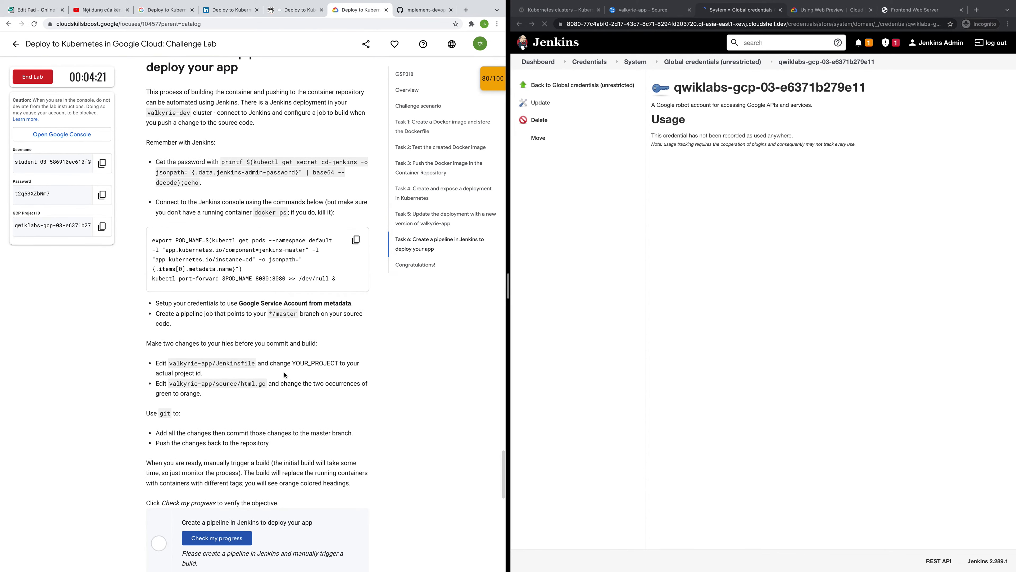
{"action": "scroll", "coordinate": [284, 374], "scroll_direction": "down", "scroll_amount": 5}
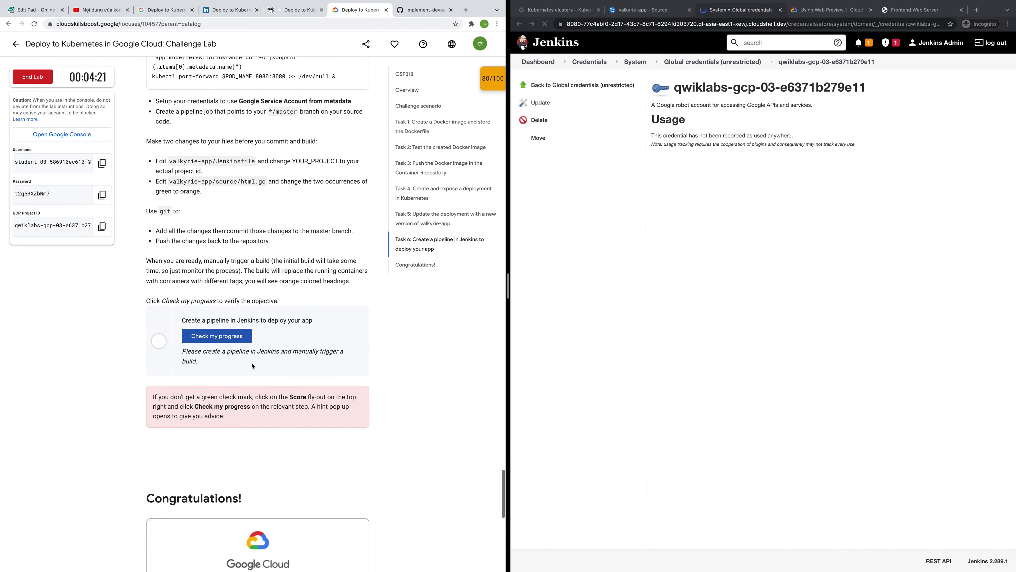
{"action": "left_click", "coordinate": [230, 336]}
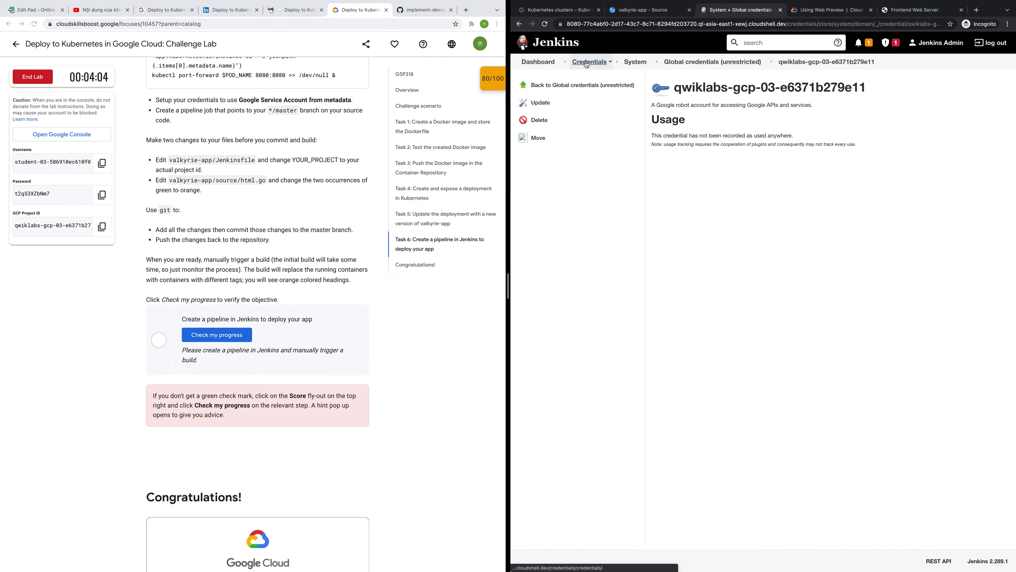
- Leave the credential details in Jenkins, go through Manage Jenkins, and open the new item form
{"action": "left_click", "coordinate": [558, 64]}
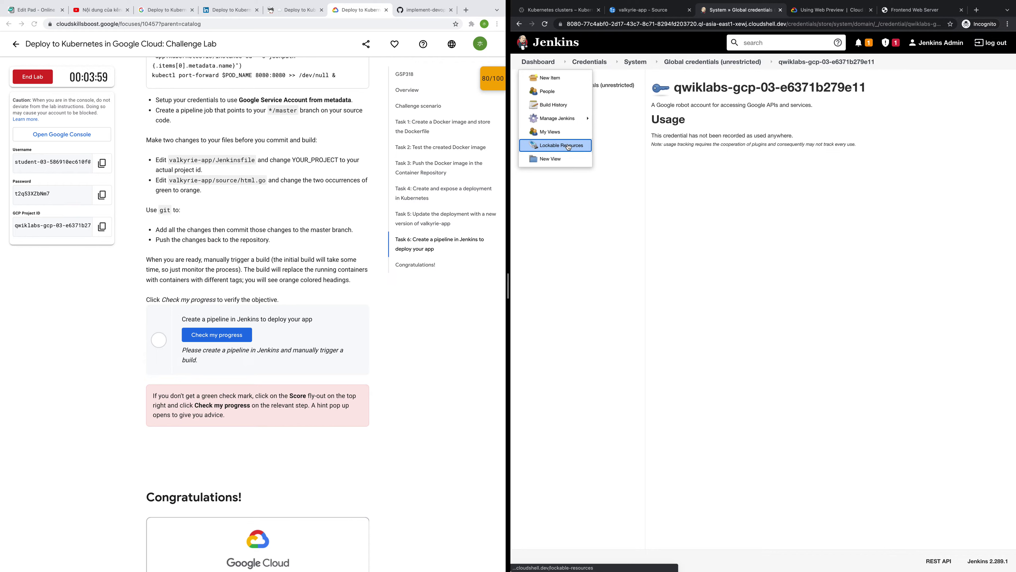
{"action": "mouse_move", "coordinate": [561, 120]}
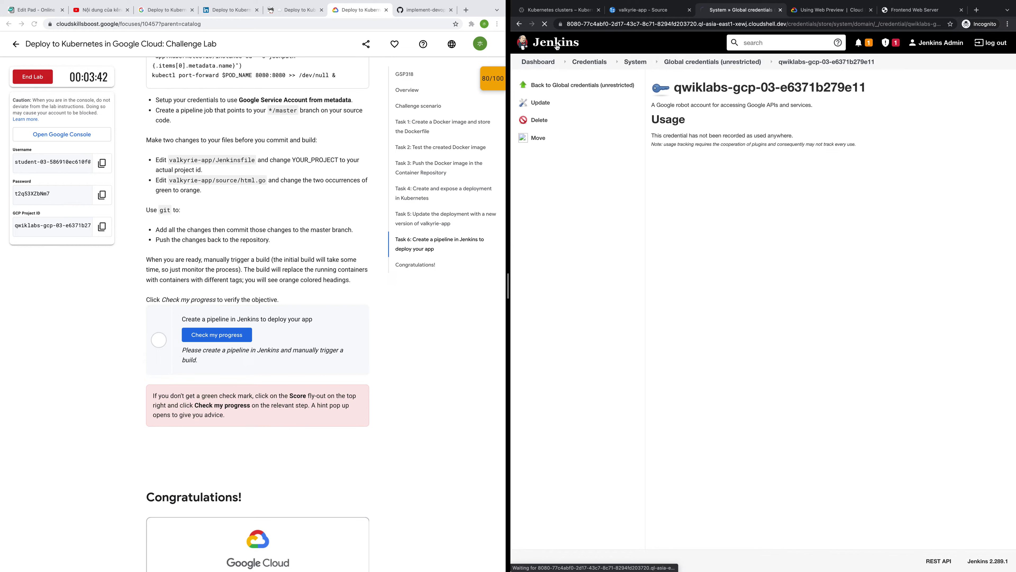
{"action": "left_click", "coordinate": [563, 124]}
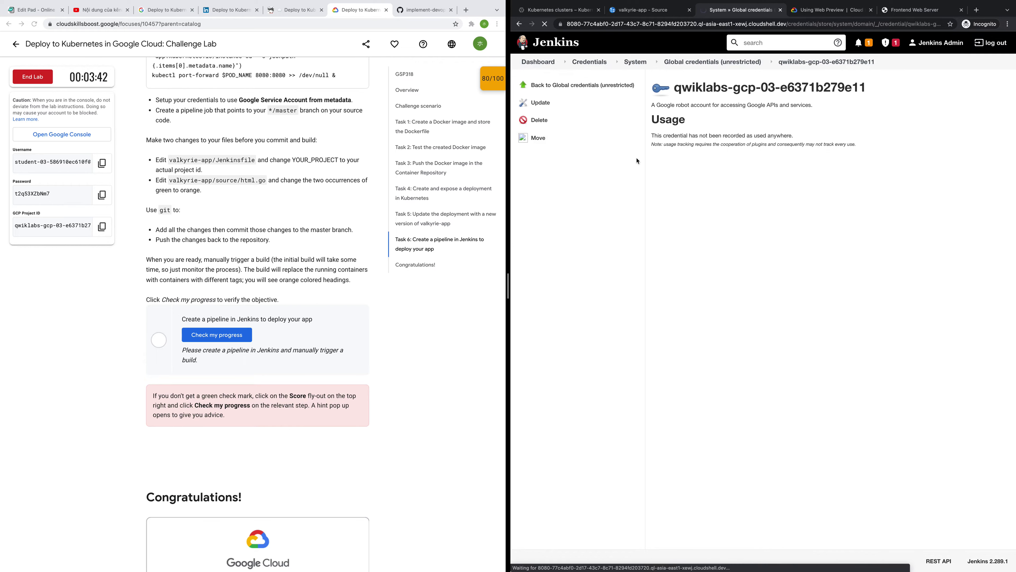
{"action": "left_click", "coordinate": [520, 85]}
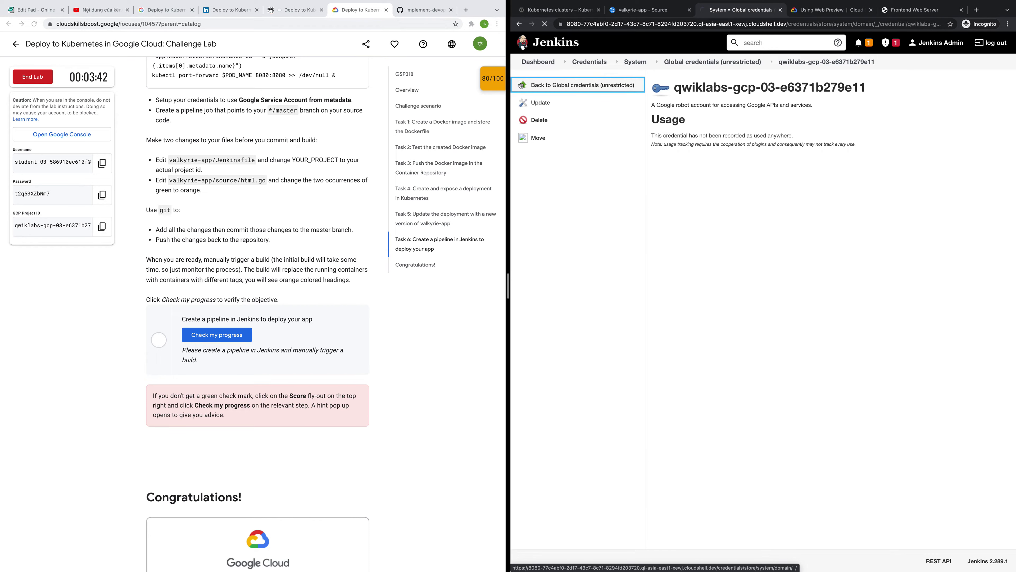
{"action": "left_click", "coordinate": [530, 86]}
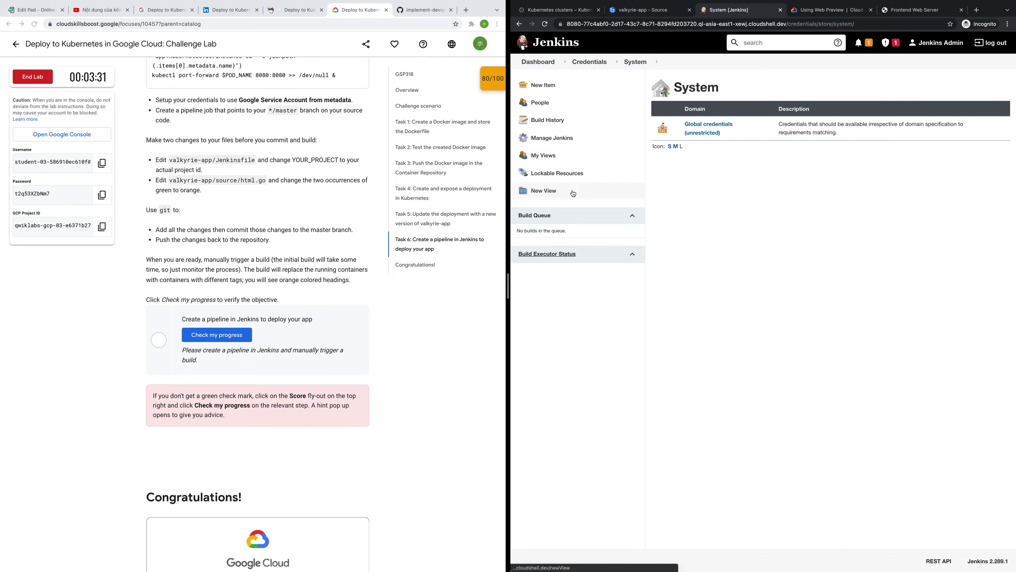
{"action": "left_click", "coordinate": [562, 139]}
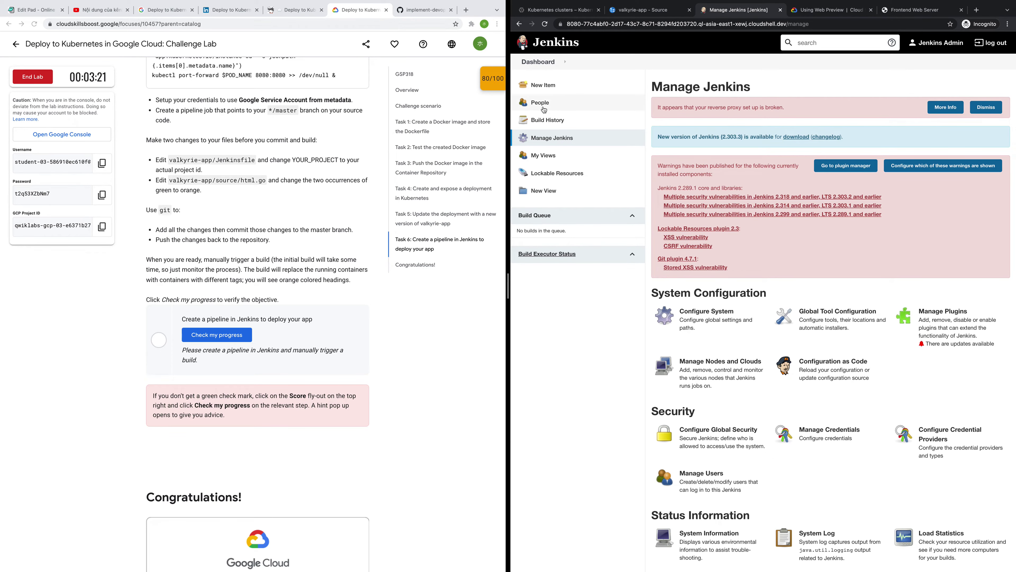
{"action": "left_click", "coordinate": [544, 86]}
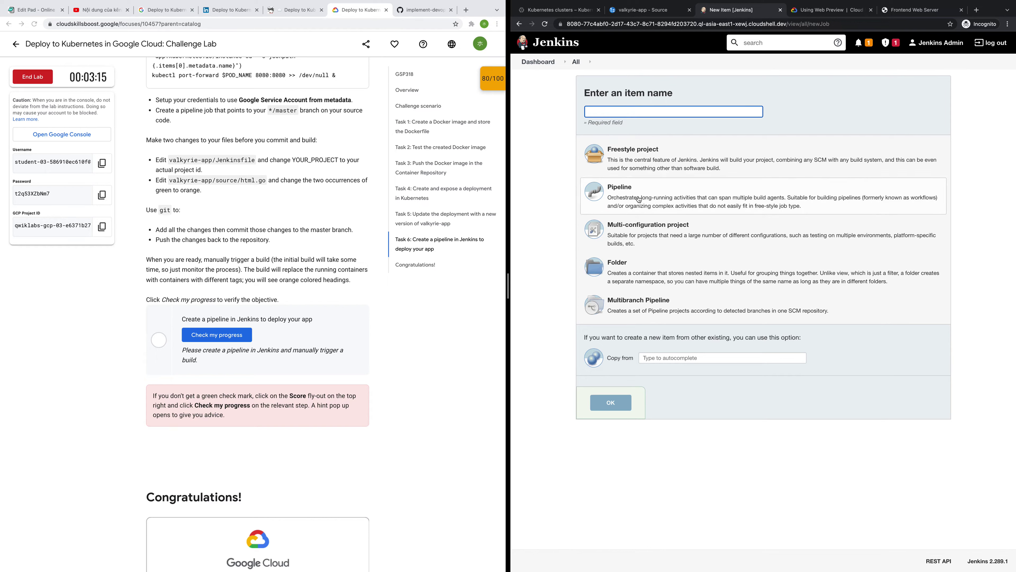
- Reread the Task 6 instructions and the LinkedIn guide's Jenkins UI steps for naming, configuring and building the pipeline
{"action": "scroll", "coordinate": [275, 306], "scroll_direction": "up", "scroll_amount": 3}
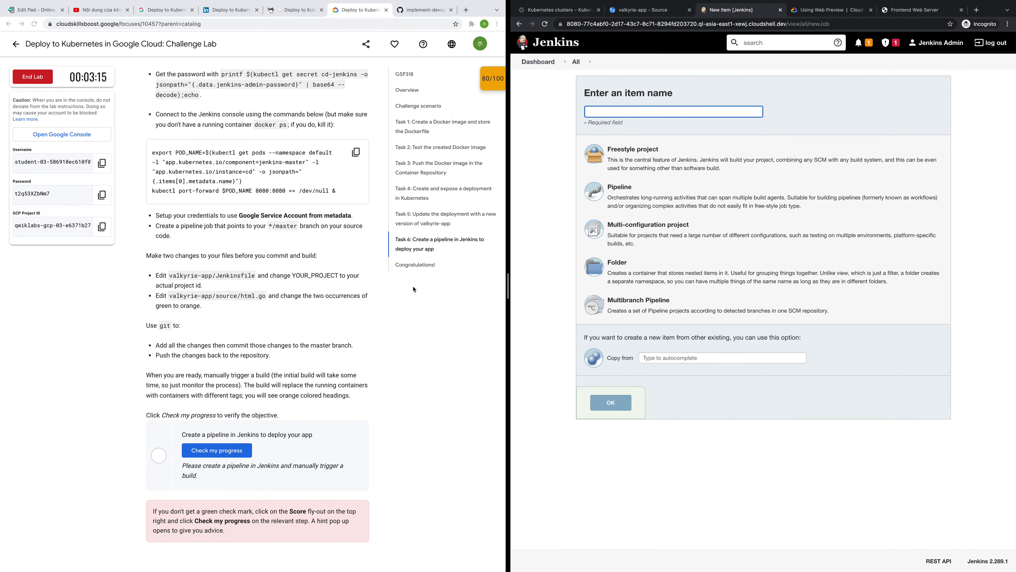
{"action": "mouse_move", "coordinate": [174, 3]}
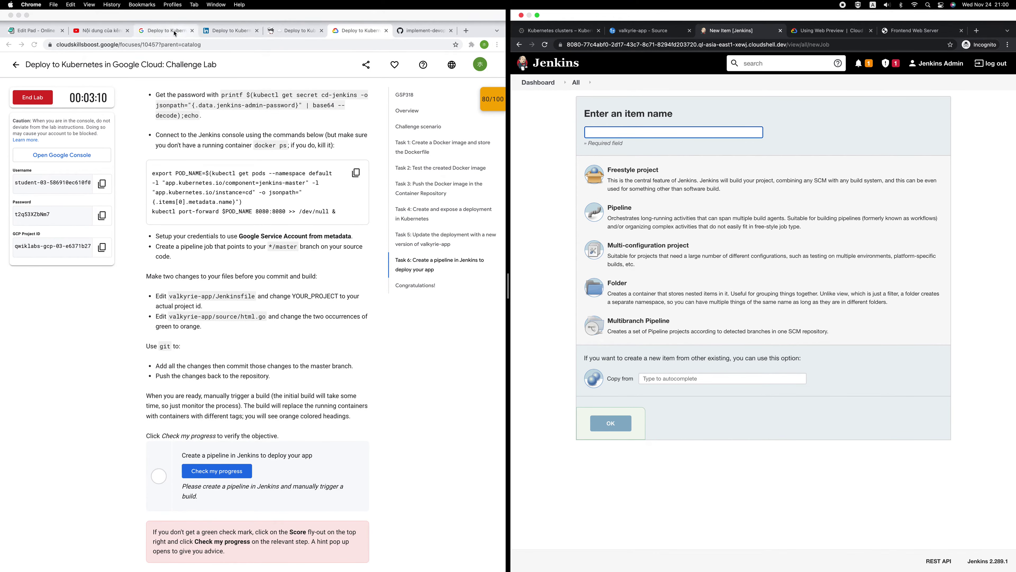
{"action": "left_click", "coordinate": [100, 30]}
{"action": "left_click", "coordinate": [166, 31]}
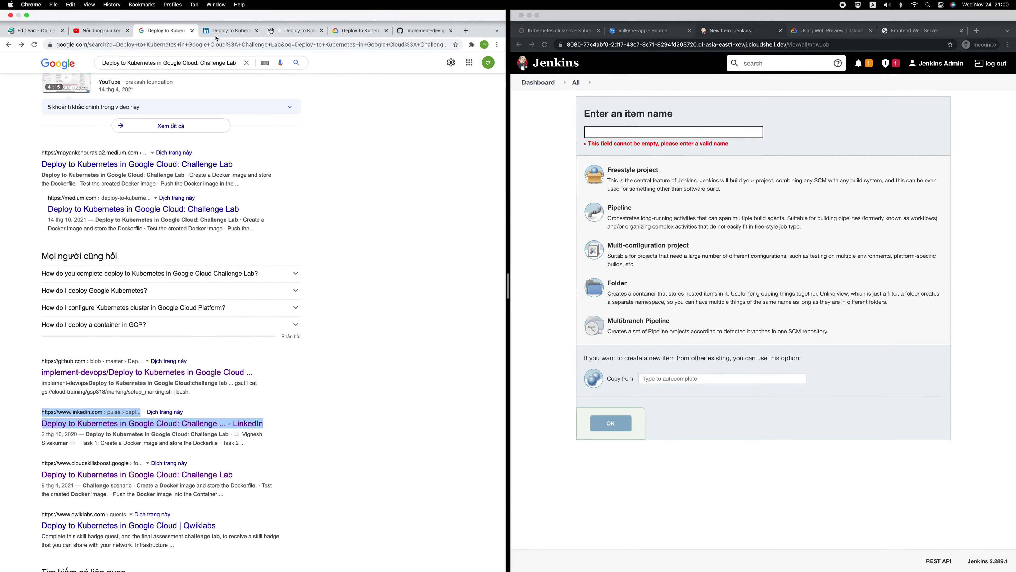
{"action": "left_click", "coordinate": [220, 31]}
{"action": "scroll", "coordinate": [303, 296], "scroll_direction": "up", "scroll_amount": 8}
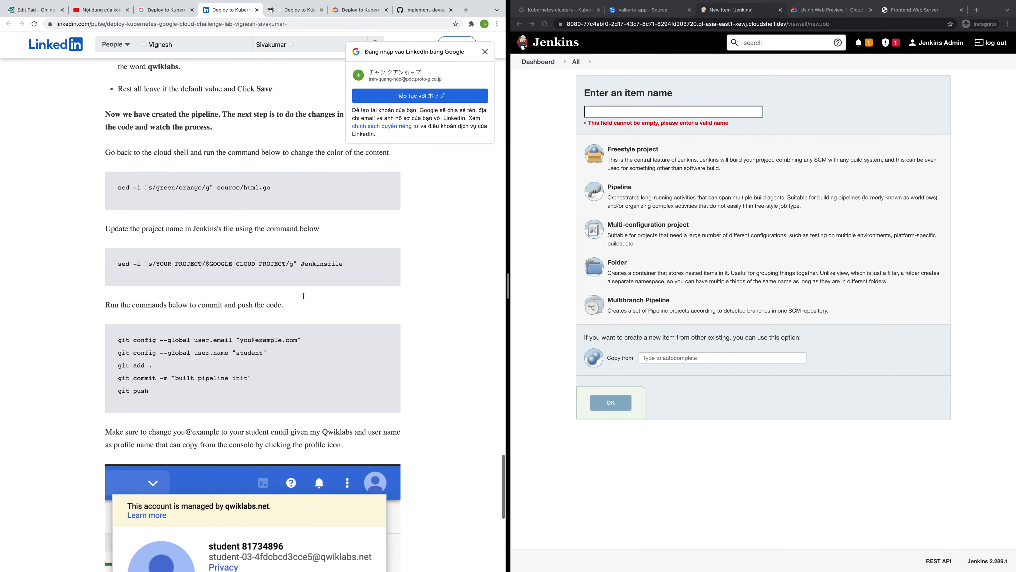
{"action": "scroll", "coordinate": [303, 296], "scroll_direction": "up", "scroll_amount": 3}
{"action": "scroll", "coordinate": [304, 299], "scroll_direction": "up", "scroll_amount": 8}
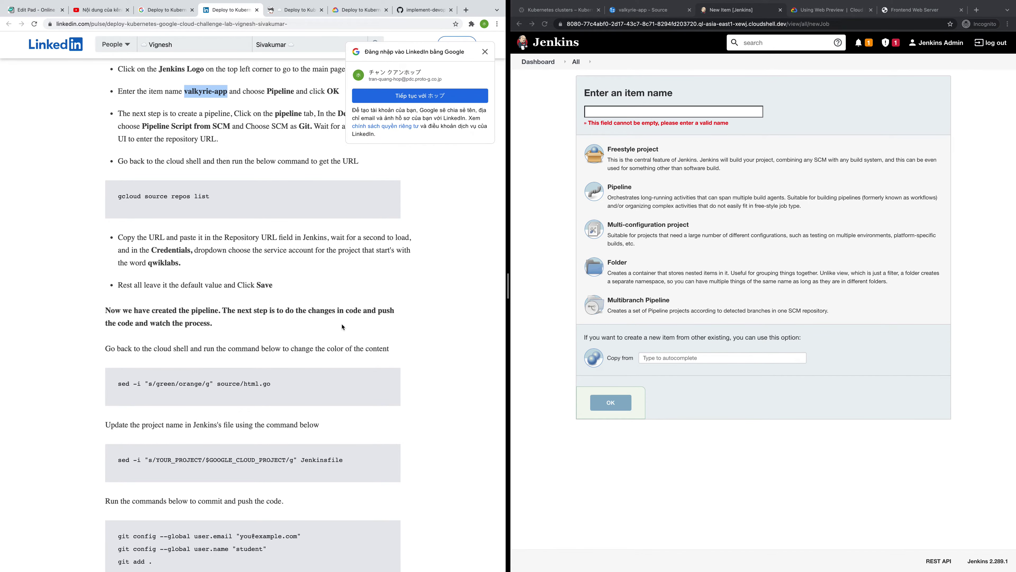
{"action": "scroll", "coordinate": [307, 343], "scroll_direction": "down", "scroll_amount": 1}
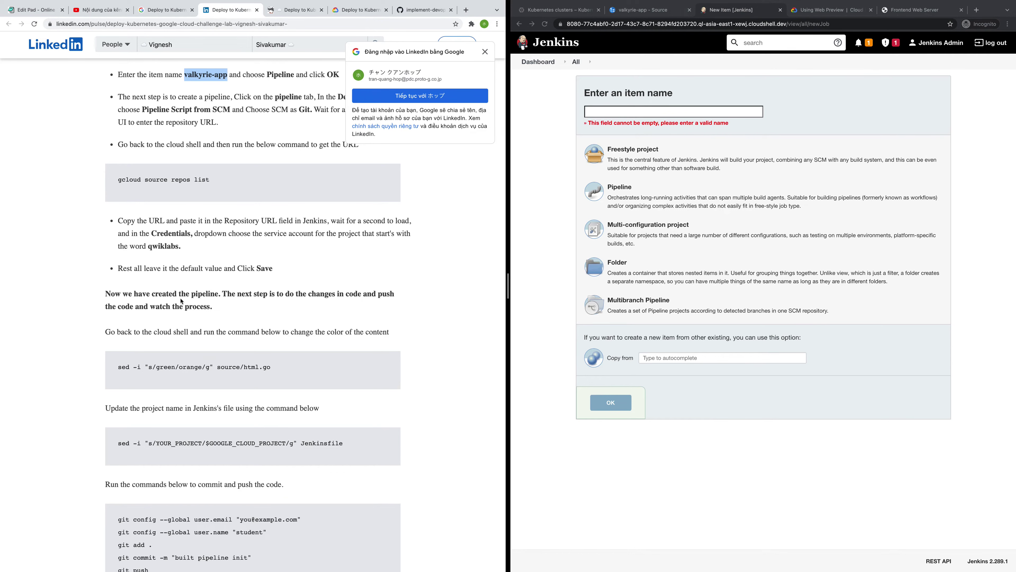
{"action": "scroll", "coordinate": [322, 371], "scroll_direction": "up", "scroll_amount": 2}
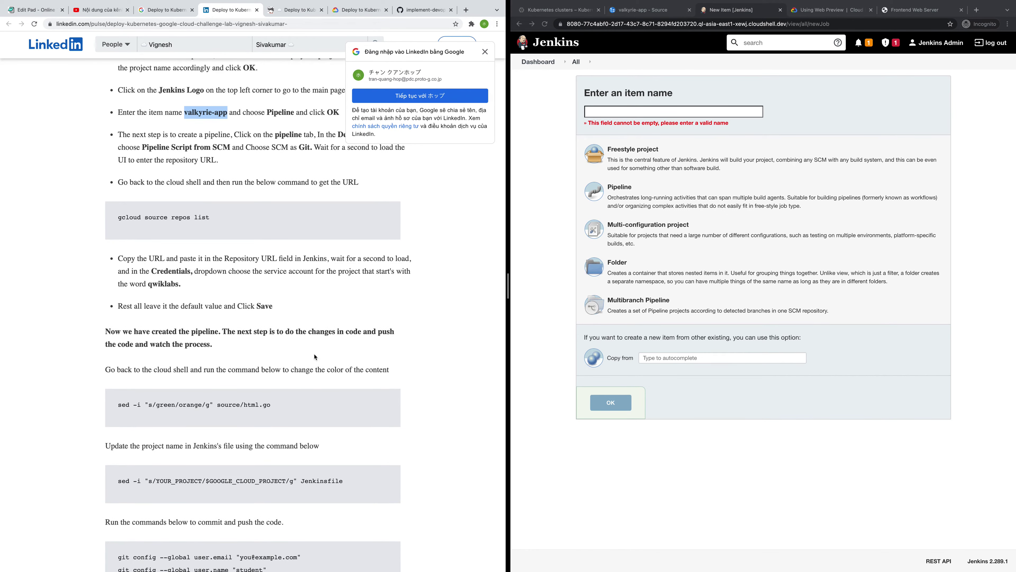
{"action": "scroll", "coordinate": [314, 356], "scroll_direction": "up", "scroll_amount": 2}
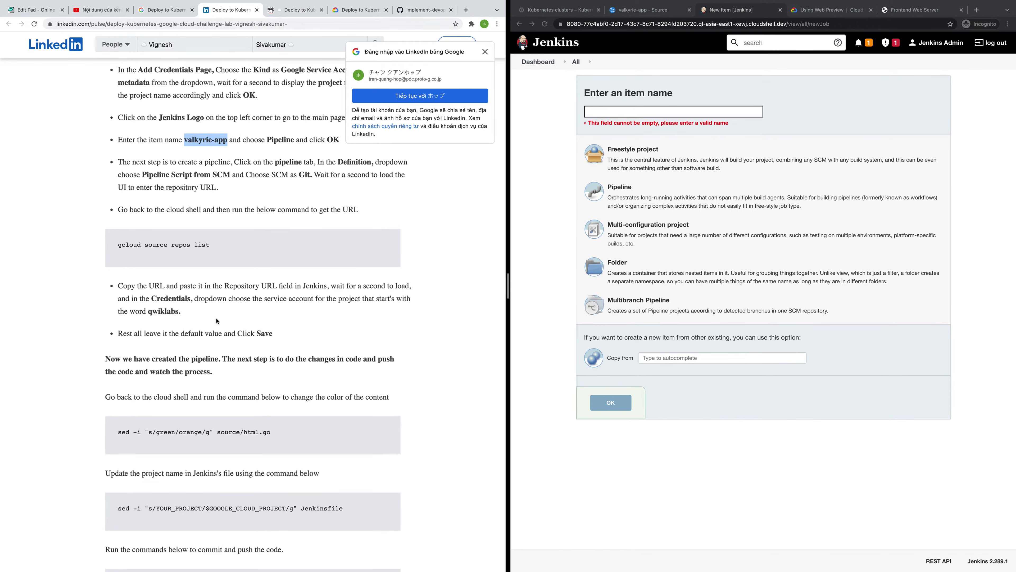
{"action": "scroll", "coordinate": [258, 362], "scroll_direction": "down", "scroll_amount": 10}
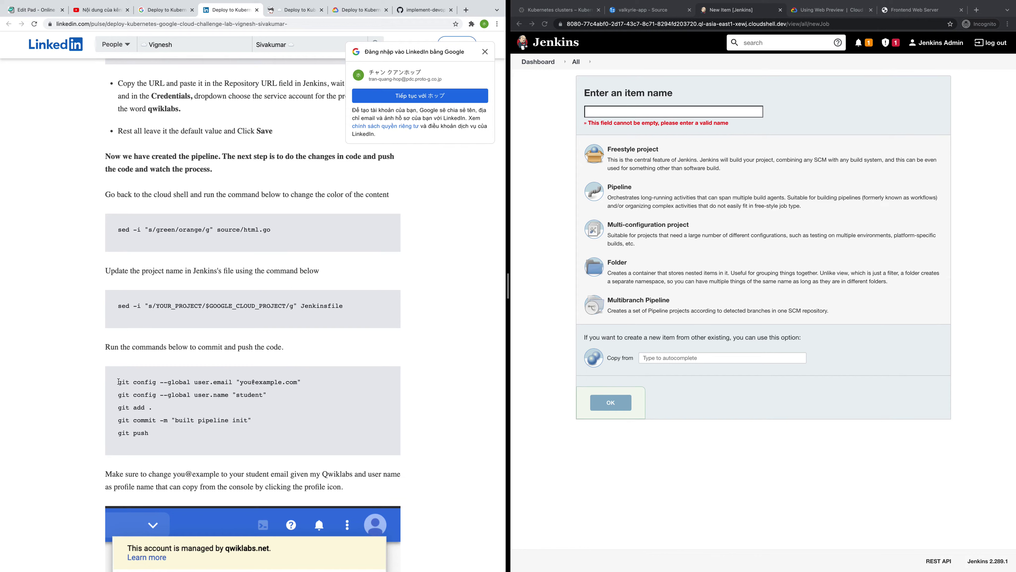
{"action": "scroll", "coordinate": [210, 341], "scroll_direction": "up", "scroll_amount": 5}
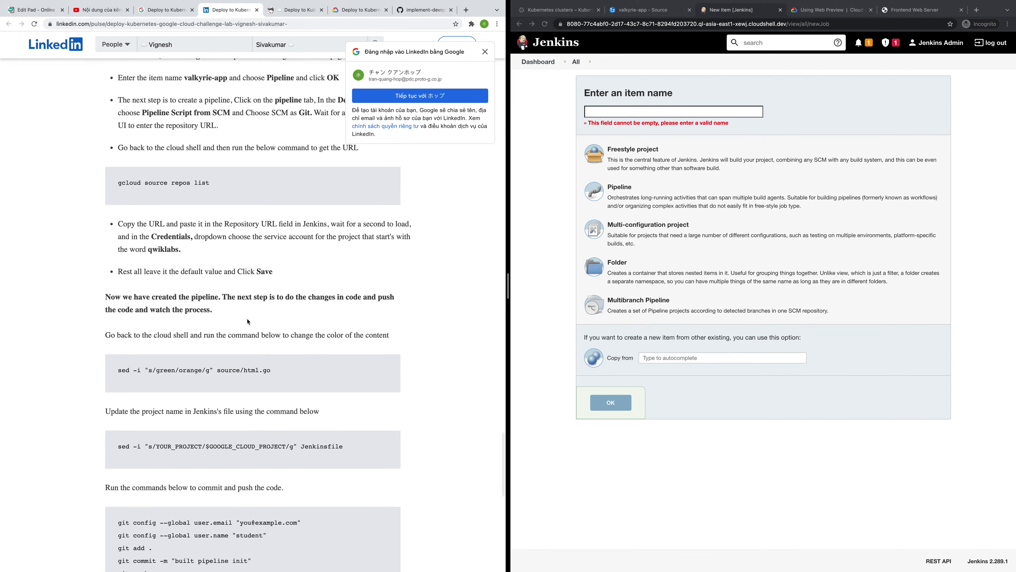
{"action": "scroll", "coordinate": [247, 321], "scroll_direction": "up", "scroll_amount": 5}
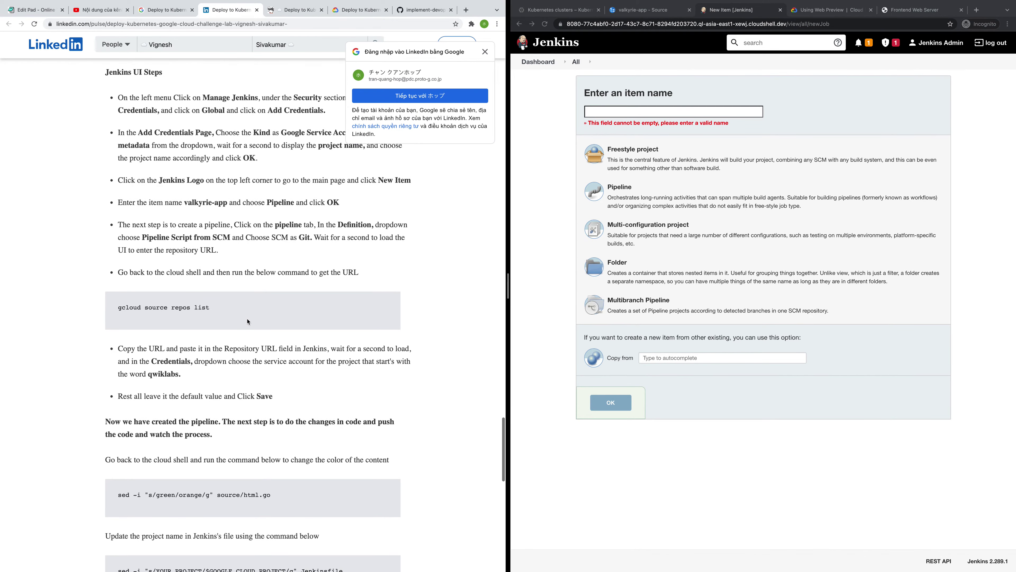
{"action": "scroll", "coordinate": [280, 319], "scroll_direction": "up", "scroll_amount": 2}
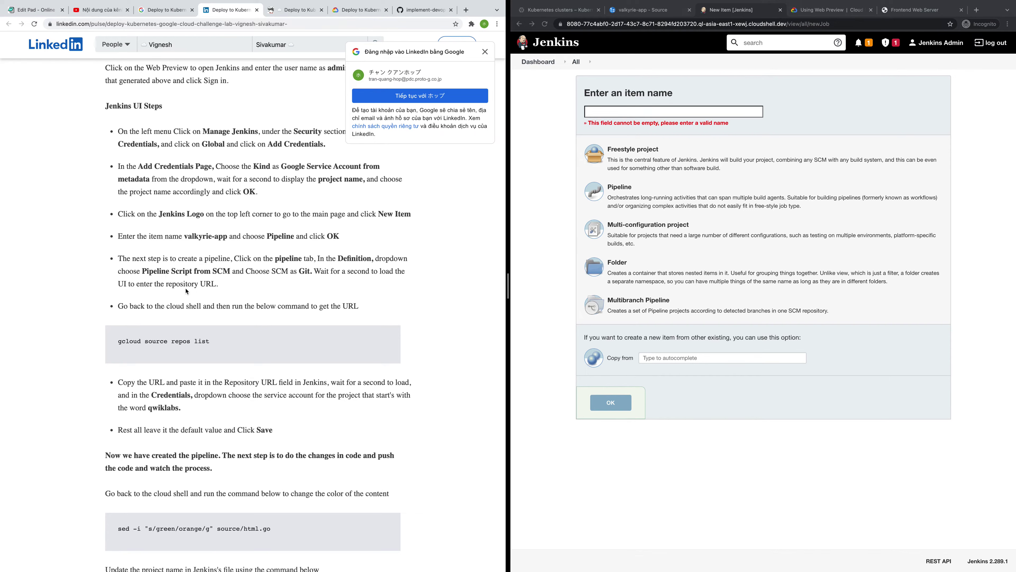
- Copy valkyrie-app from the guide and create a Jenkins Multibranch Pipeline item named valkyrie-app1
{"action": "left_click_drag", "start_coordinate": [184, 236], "coordinate": [225, 236]}
{"action": "key", "text": "super+c"}
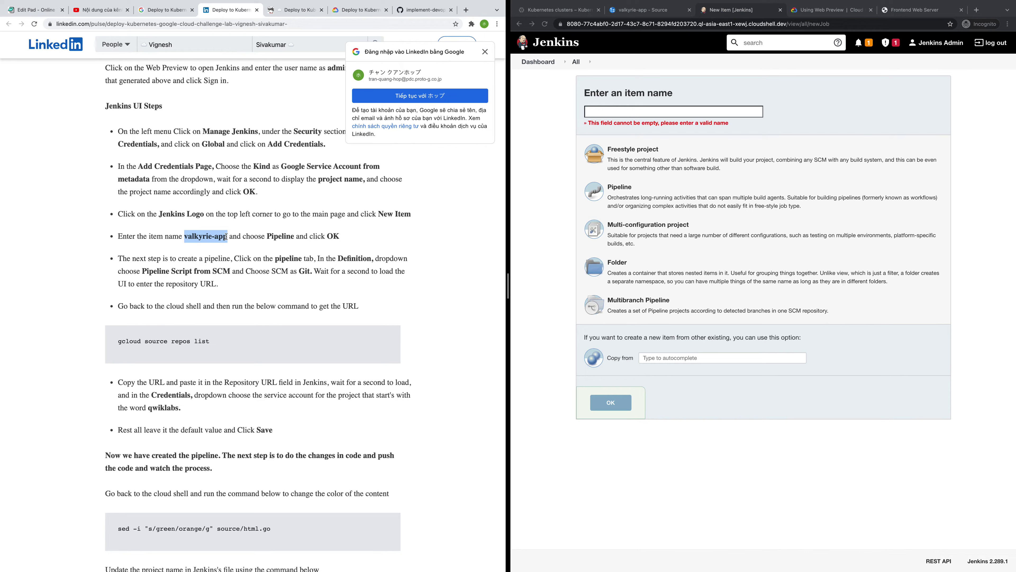
{"action": "left_click", "coordinate": [603, 110]}
{"action": "key", "text": "super+v"}
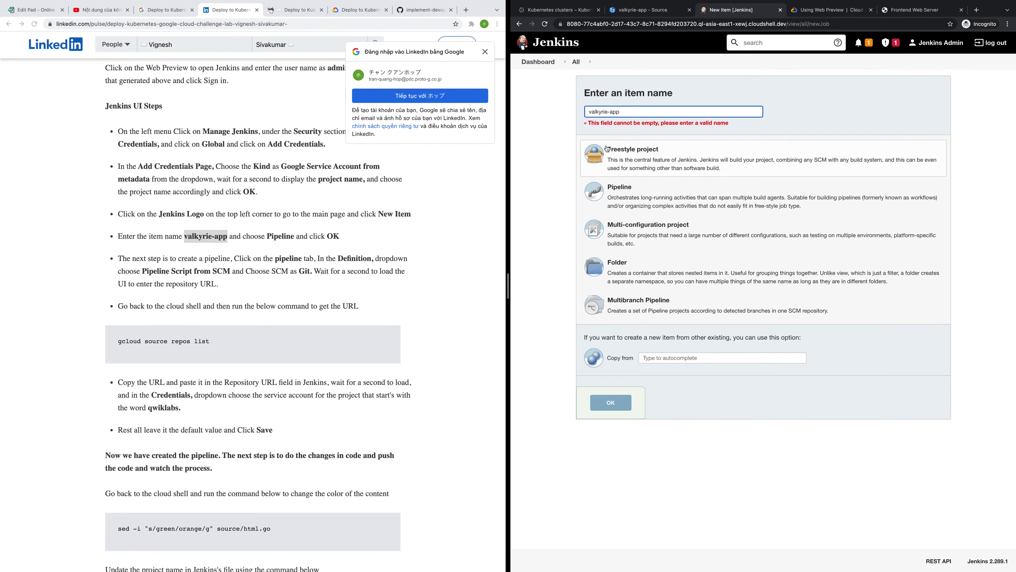
{"action": "type", "text": "1"}
{"action": "left_click", "coordinate": [631, 194]}
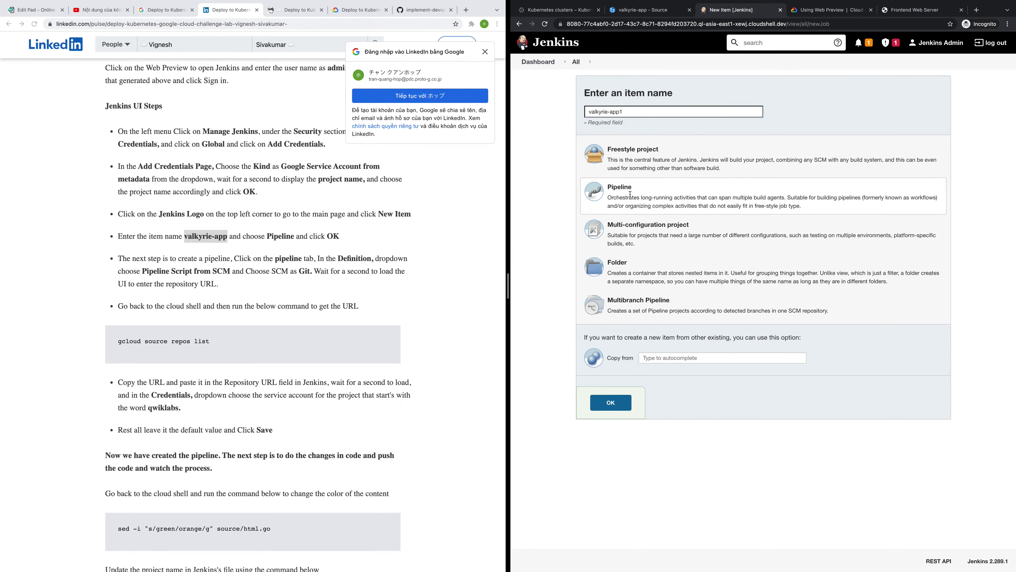
{"action": "left_click", "coordinate": [661, 307]}
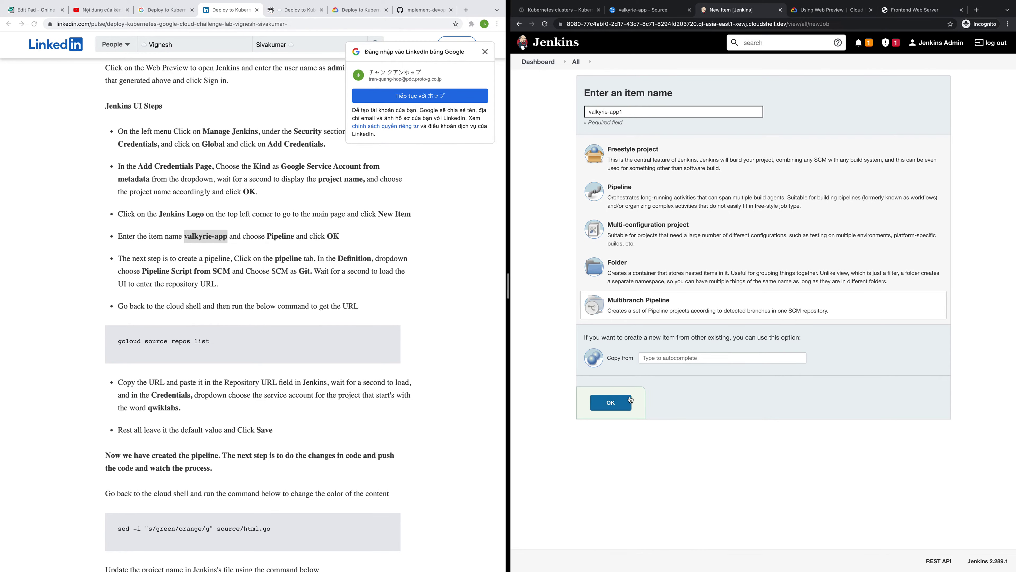
{"action": "left_click", "coordinate": [615, 406]}
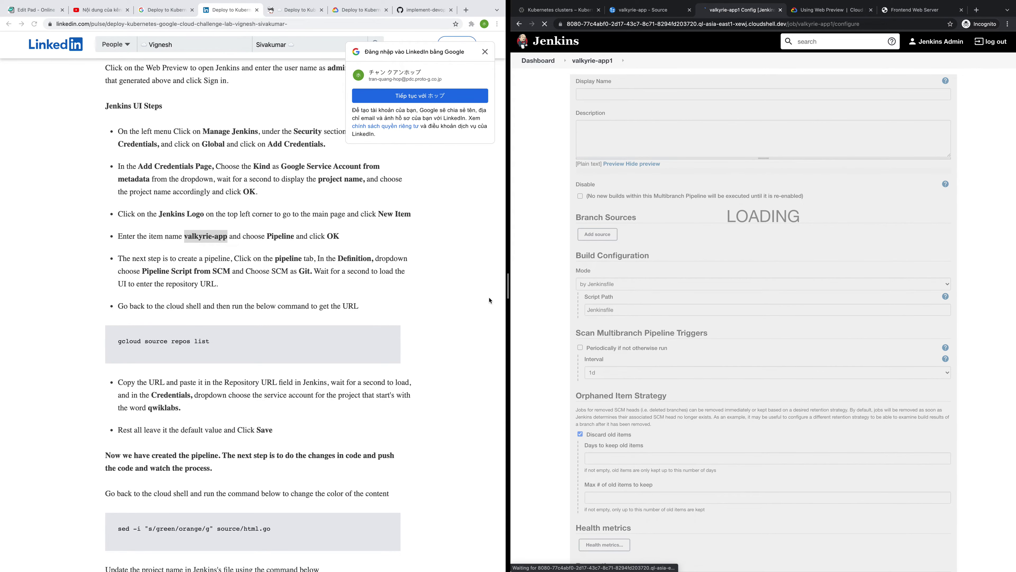
- Examine the valkyrie-app1 configuration page, from the general and branch source settings to the Kubernetes section
{"action": "scroll", "coordinate": [611, 304], "scroll_direction": "down", "scroll_amount": 2}
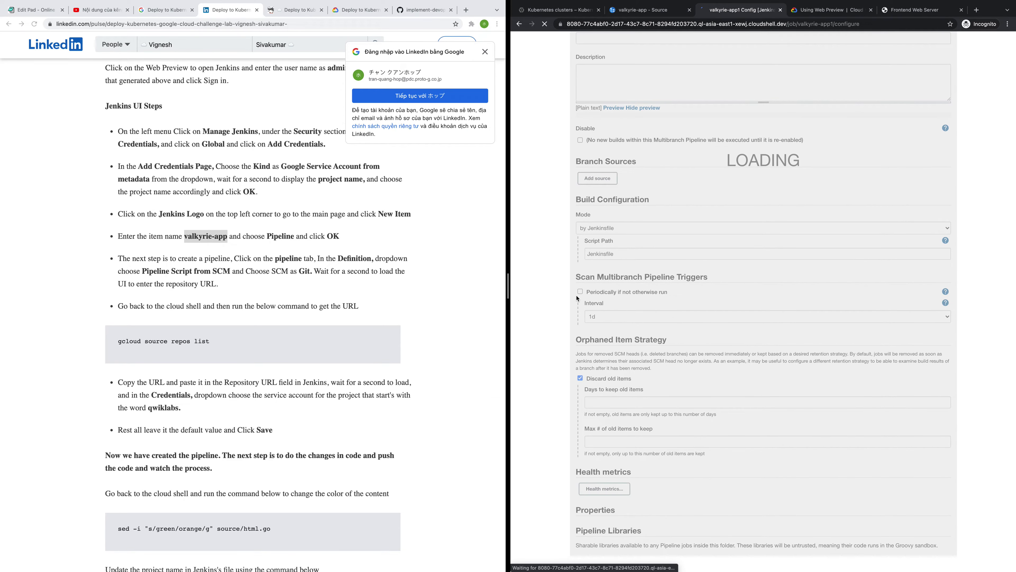
{"action": "scroll", "coordinate": [576, 298], "scroll_direction": "up", "scroll_amount": 2}
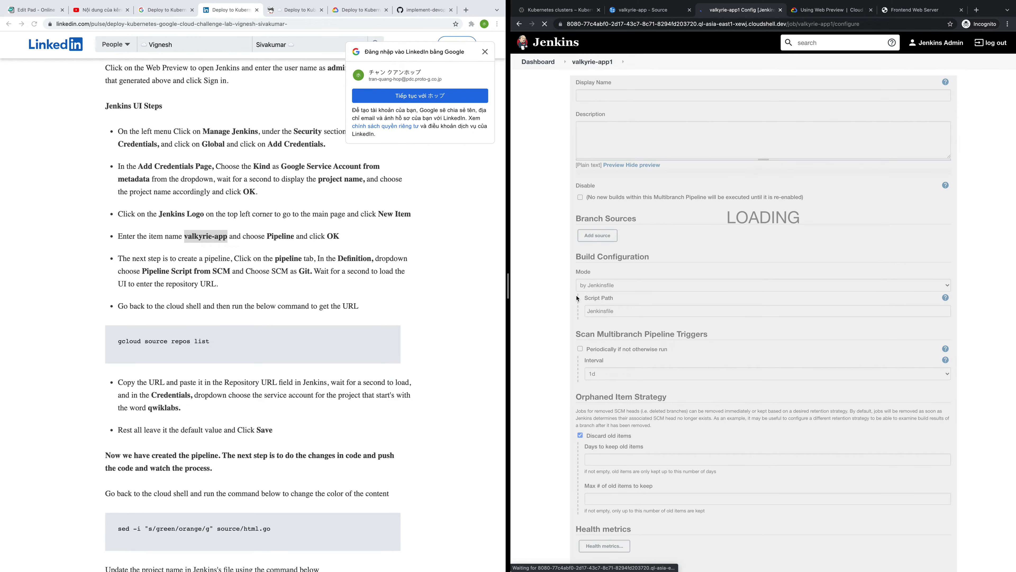
{"action": "scroll", "coordinate": [576, 298], "scroll_direction": "down", "scroll_amount": 1}
{"action": "scroll", "coordinate": [576, 298], "scroll_direction": "down", "scroll_amount": 1}
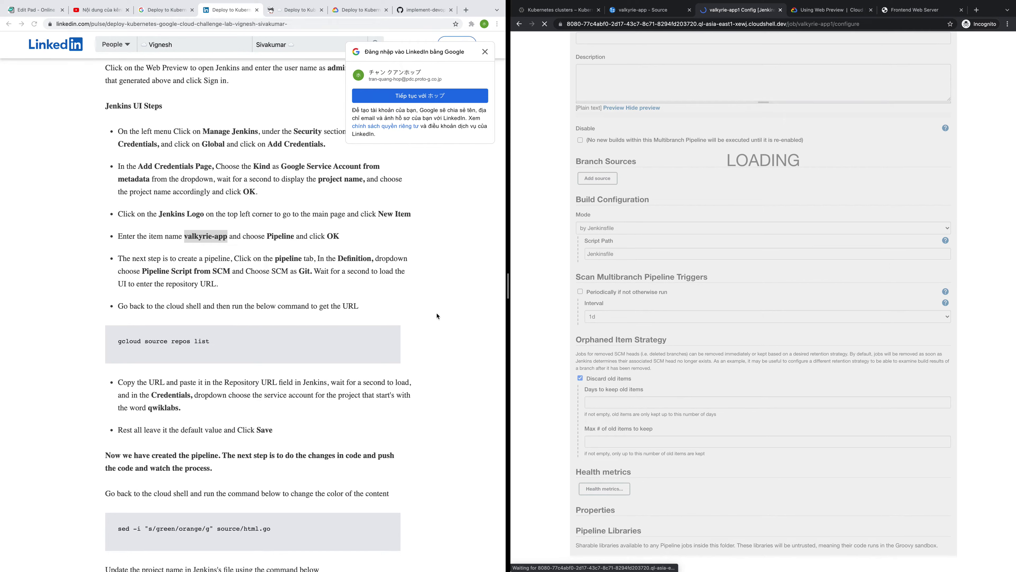
{"action": "scroll", "coordinate": [645, 294], "scroll_direction": "up", "scroll_amount": 2}
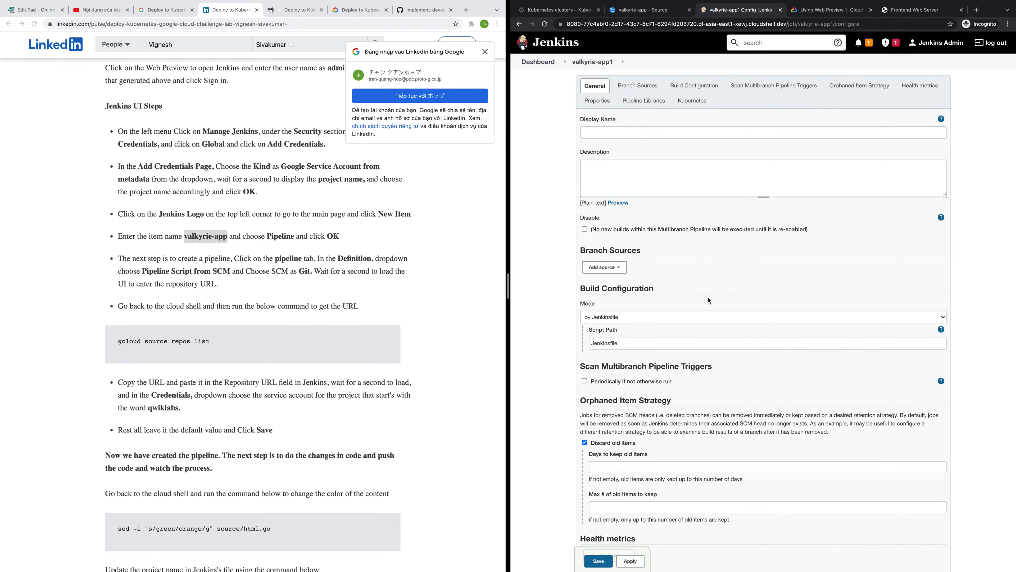
{"action": "scroll", "coordinate": [708, 303], "scroll_direction": "down", "scroll_amount": 5}
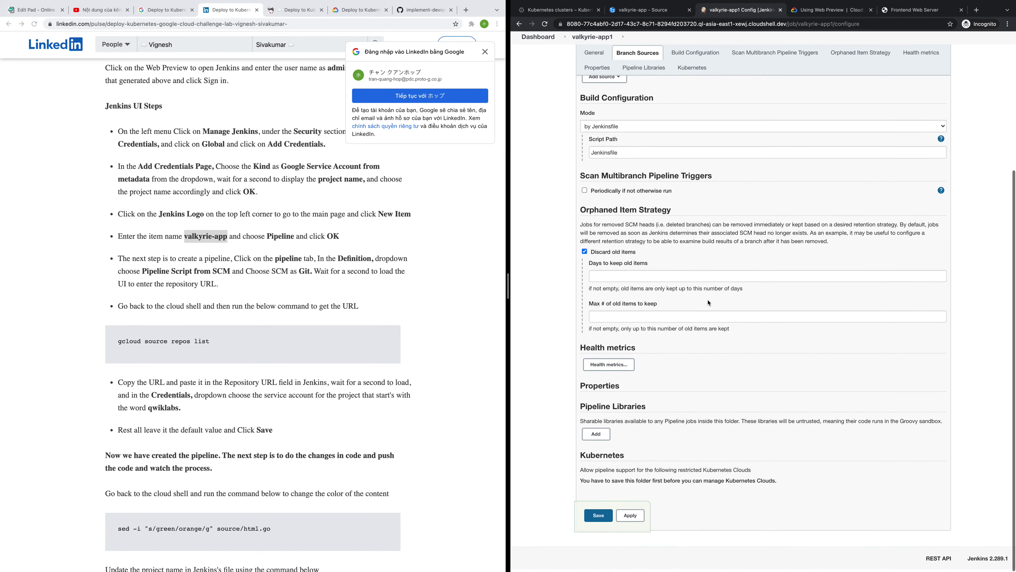
- Add a Single repository & branch source to valkyrie-app1 with Git as its source code management
{"action": "scroll", "coordinate": [708, 302], "scroll_direction": "up", "scroll_amount": 4}
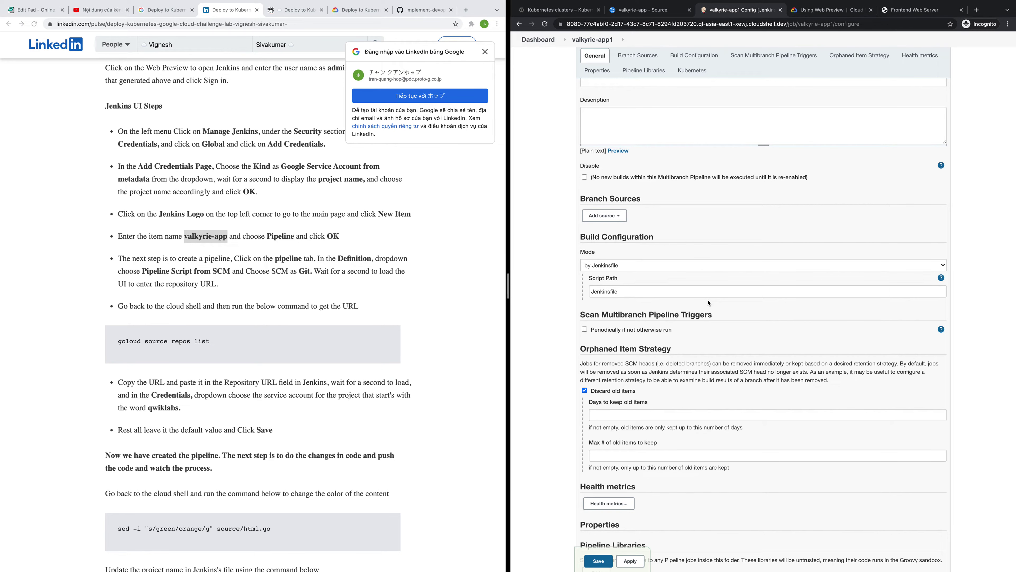
{"action": "scroll", "coordinate": [708, 302], "scroll_direction": "up", "scroll_amount": 2}
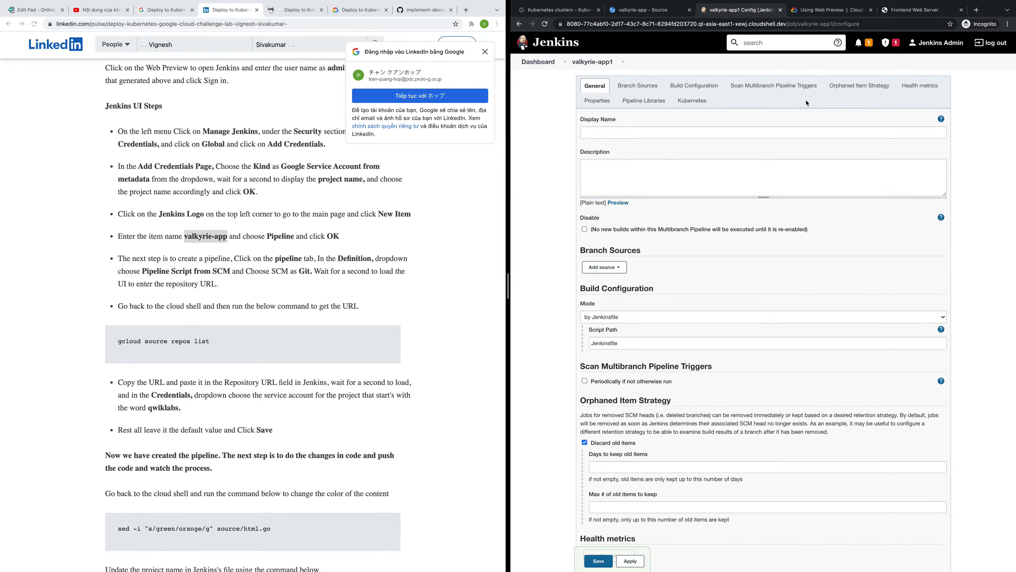
{"action": "left_click", "coordinate": [747, 91]}
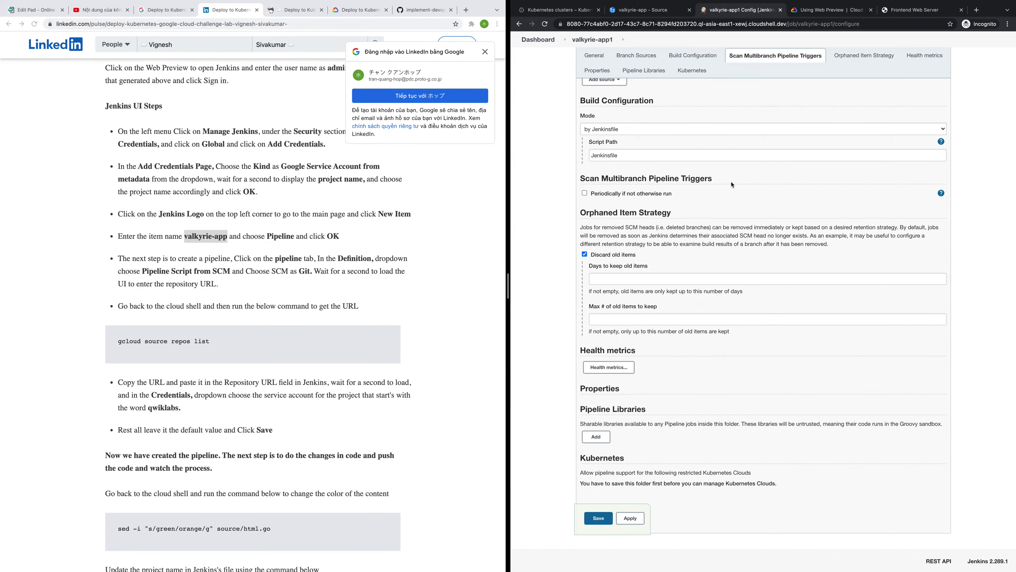
{"action": "scroll", "coordinate": [731, 184], "scroll_direction": "up", "scroll_amount": 5}
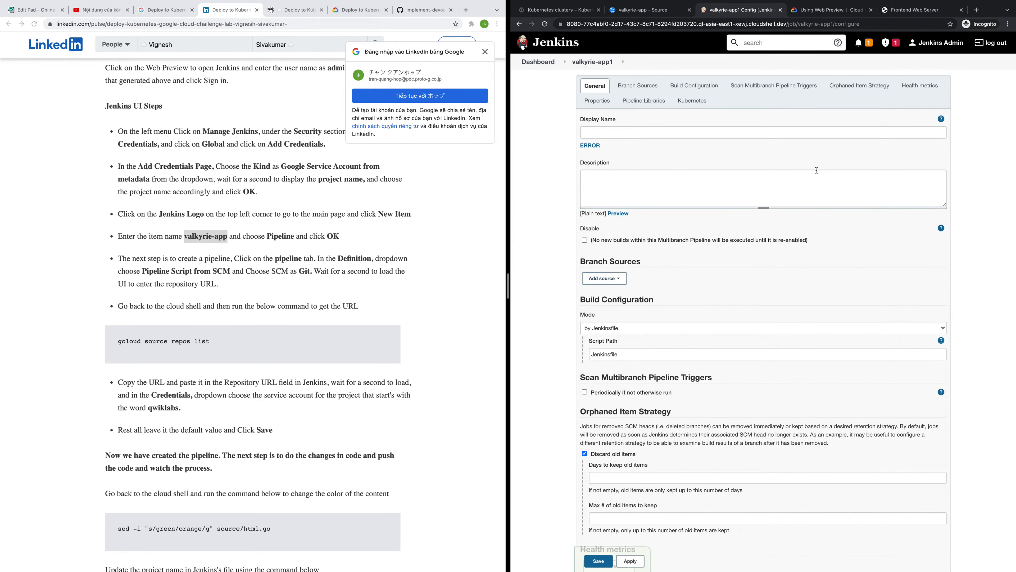
{"action": "left_click", "coordinate": [636, 87]}
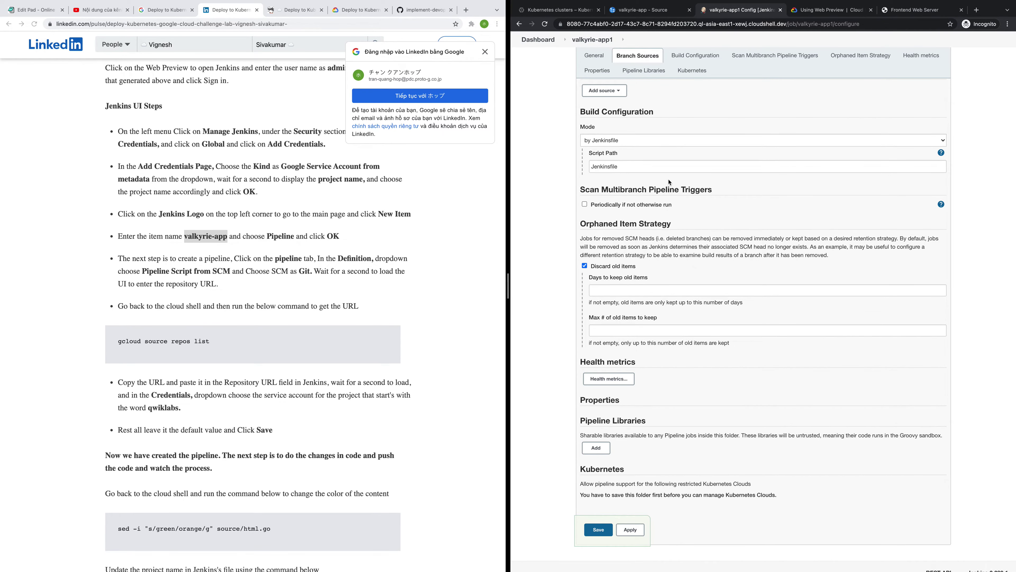
{"action": "scroll", "coordinate": [668, 181], "scroll_direction": "up", "scroll_amount": 2}
{"action": "left_click", "coordinate": [616, 173]}
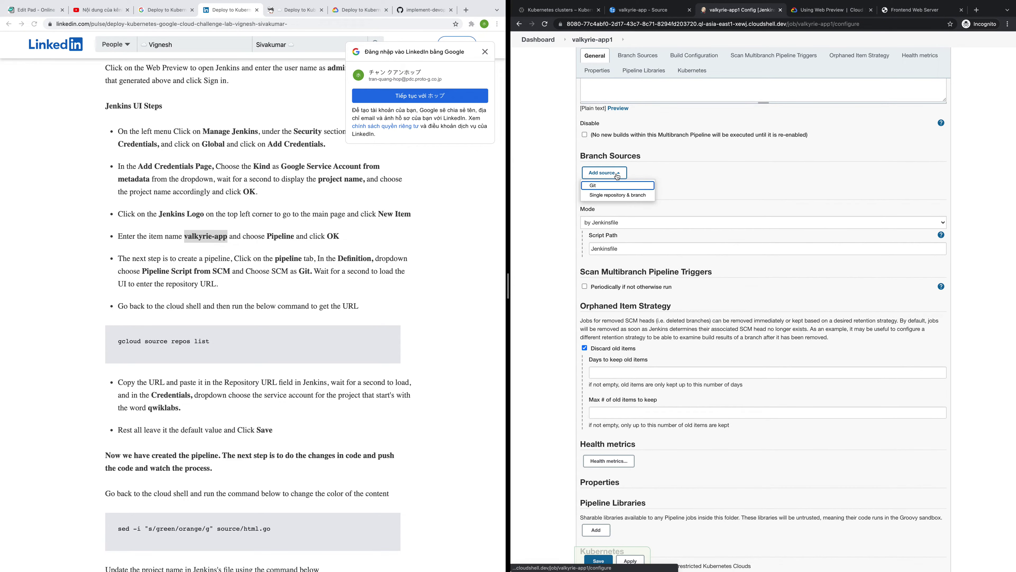
{"action": "left_click", "coordinate": [624, 210]}
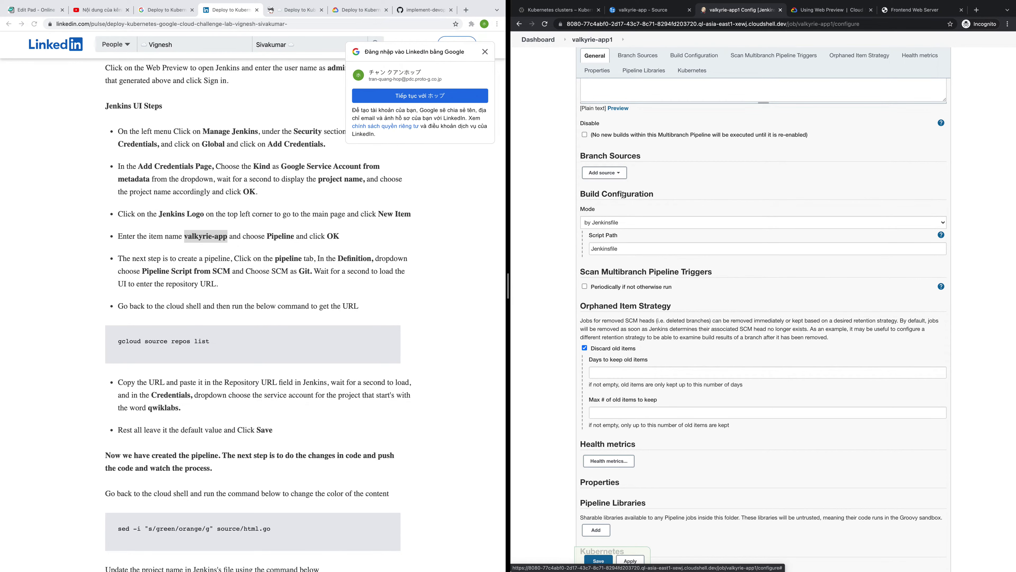
{"action": "left_click", "coordinate": [625, 224]}
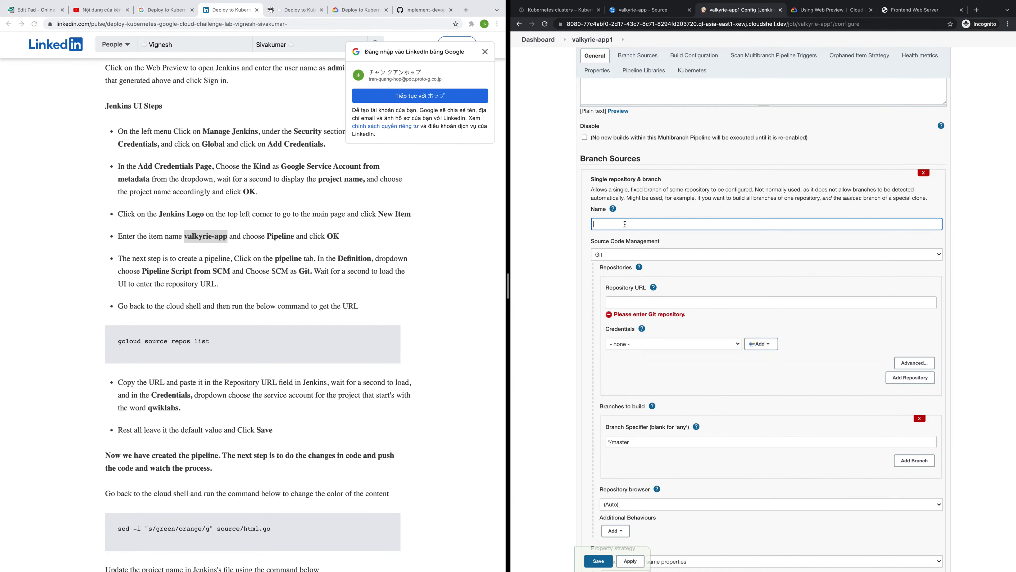
{"action": "left_click", "coordinate": [629, 254]}
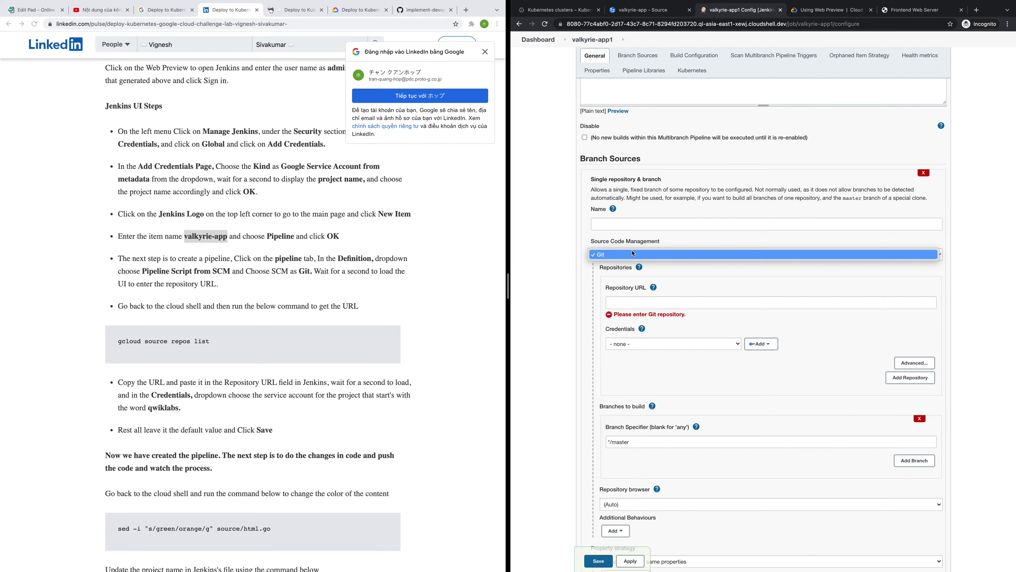
{"action": "left_click", "coordinate": [631, 254]}
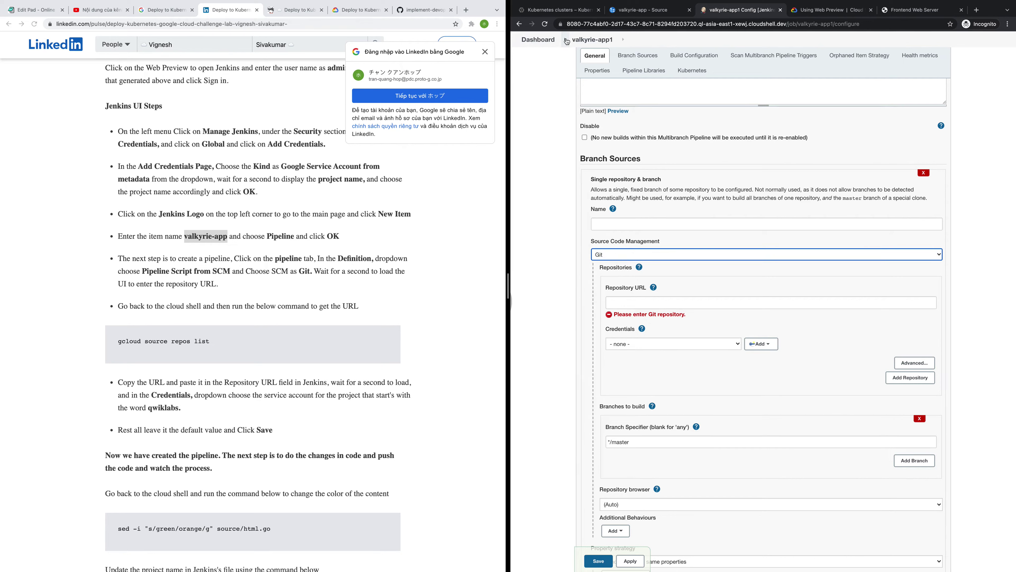
- Review the valkyrie-app1 branch source fields and copy the valkyrie-app repository URL from the Cloud Shell output
{"action": "scroll", "coordinate": [902, 190], "scroll_direction": "down", "scroll_amount": 5}
{"action": "scroll", "coordinate": [902, 190], "scroll_direction": "down", "scroll_amount": 6}
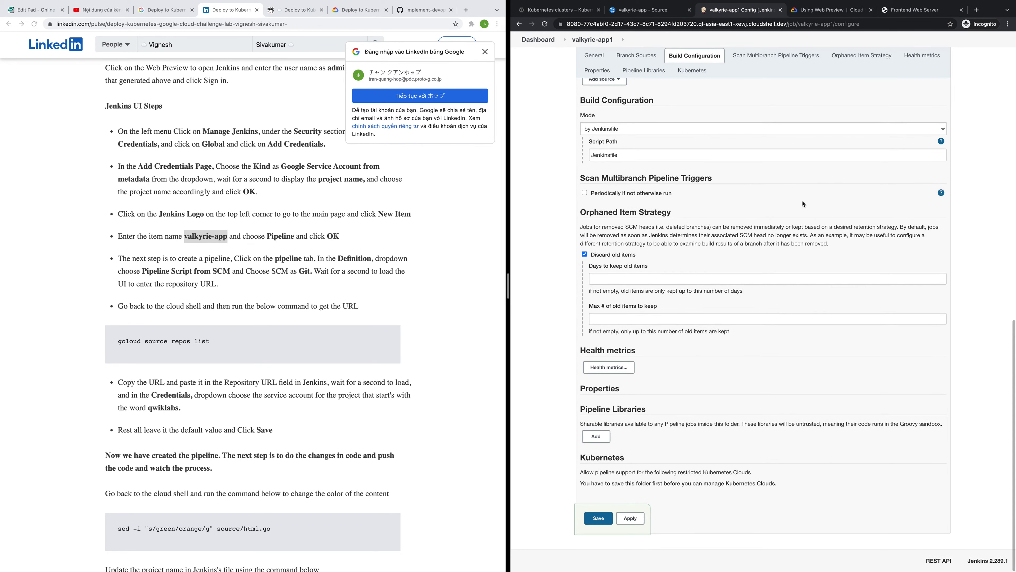
{"action": "scroll", "coordinate": [802, 204], "scroll_direction": "up", "scroll_amount": 8}
{"action": "scroll", "coordinate": [681, 179], "scroll_direction": "down", "scroll_amount": 6}
{"action": "scroll", "coordinate": [682, 182], "scroll_direction": "up", "scroll_amount": 4}
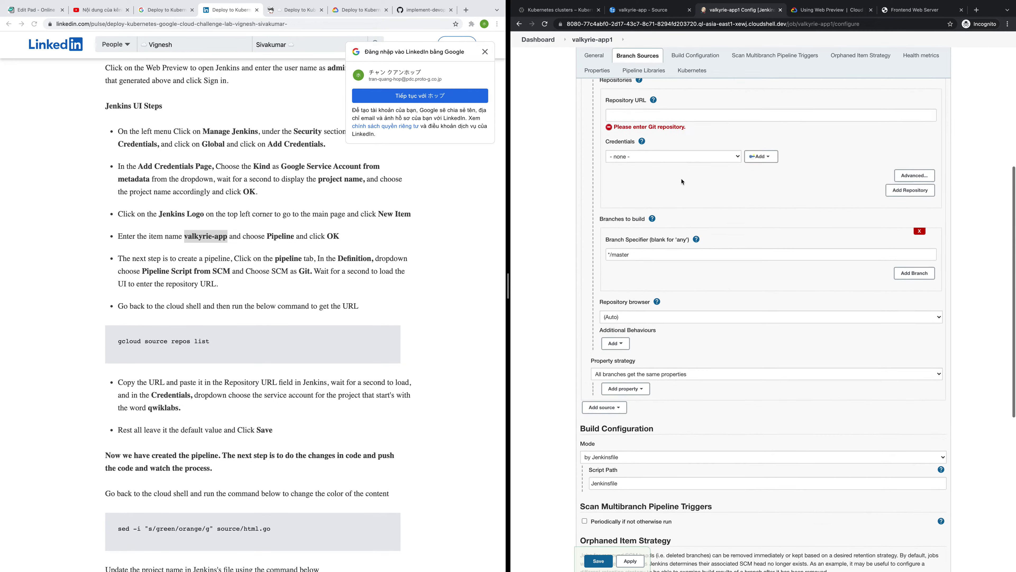
{"action": "scroll", "coordinate": [681, 182], "scroll_direction": "up", "scroll_amount": 5}
{"action": "left_click", "coordinate": [642, 331]}
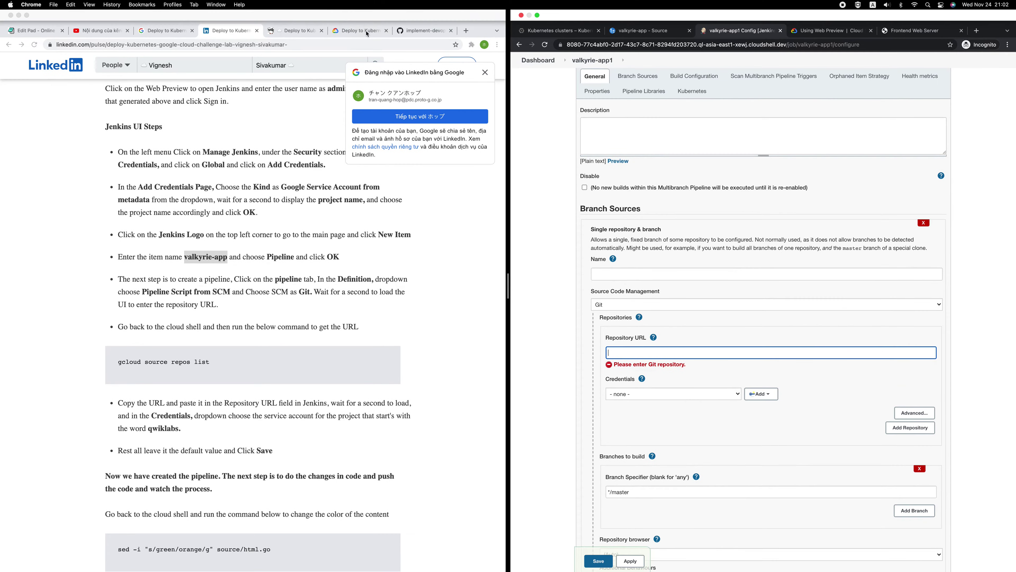
{"action": "left_click", "coordinate": [582, 11]}
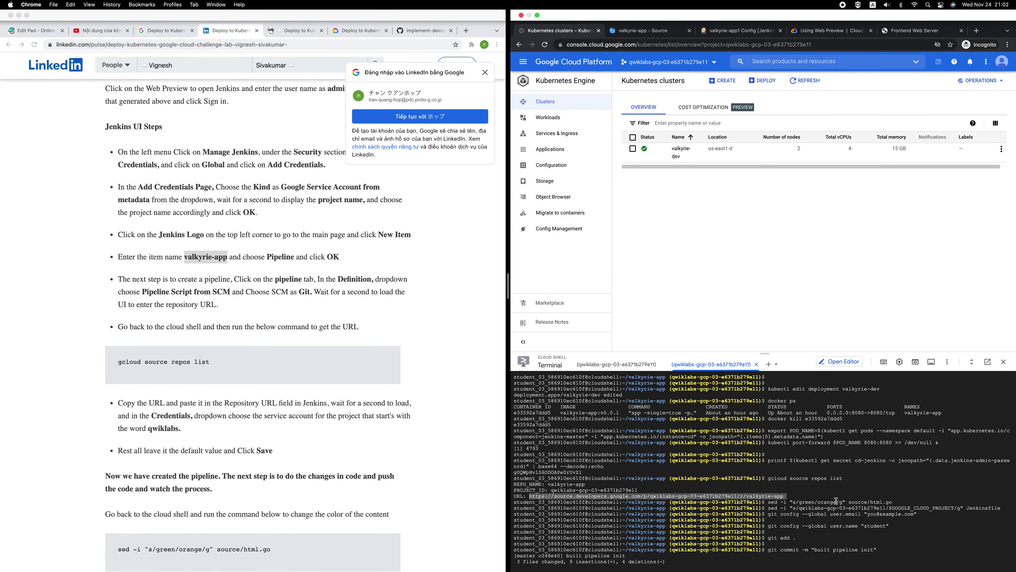
{"action": "right_click", "coordinate": [746, 497]}
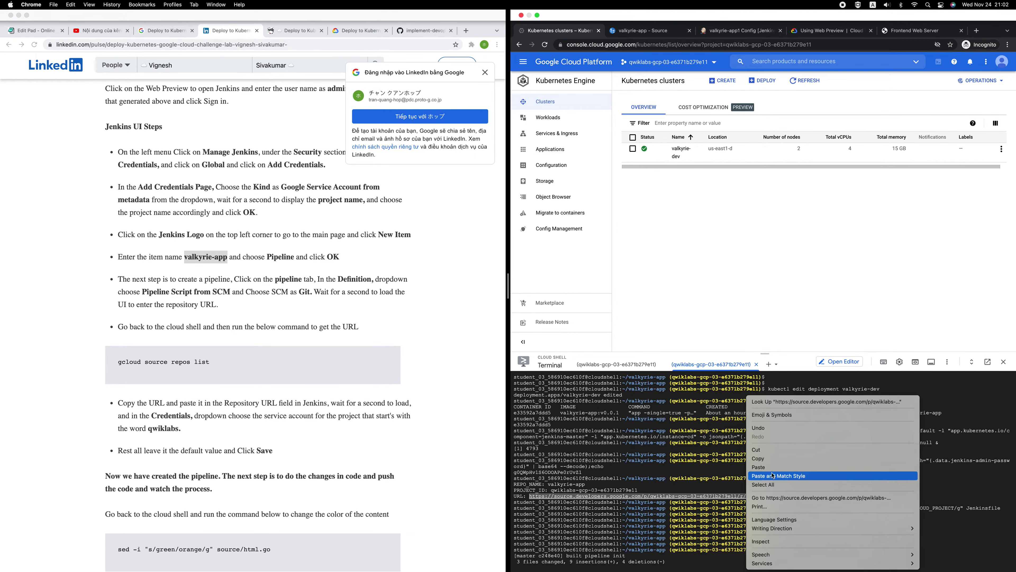
{"action": "left_click", "coordinate": [758, 458]}
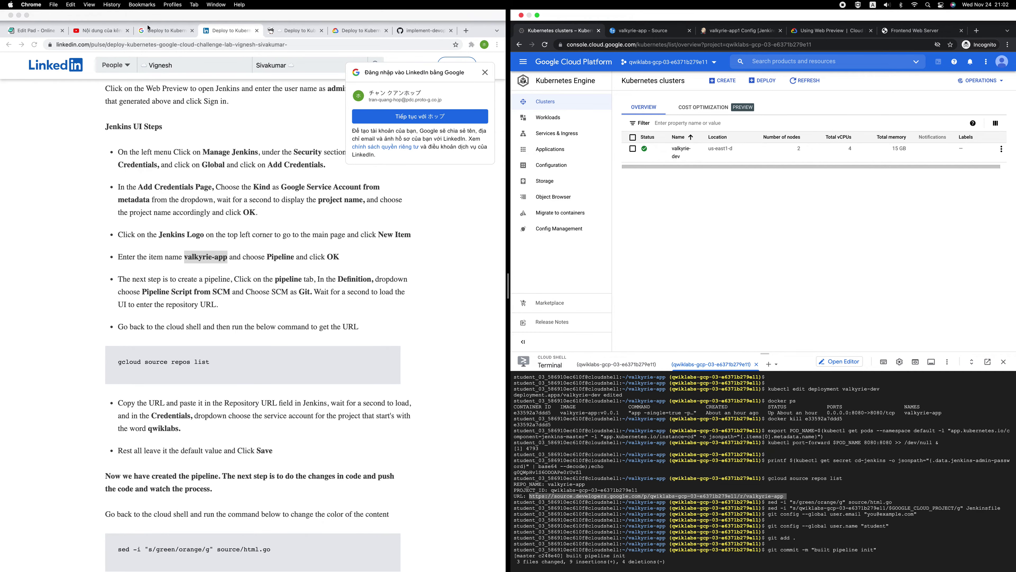
- End the running challenge lab and submit a five-star satisfaction rating without comments
{"action": "left_click", "coordinate": [364, 32]}
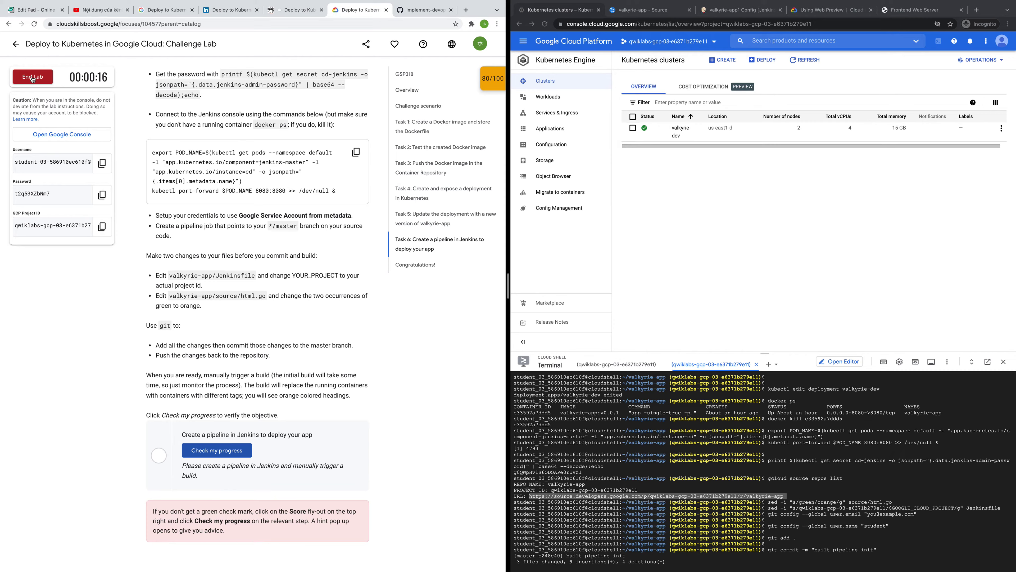
{"action": "left_click", "coordinate": [32, 79]}
{"action": "left_click", "coordinate": [332, 334]}
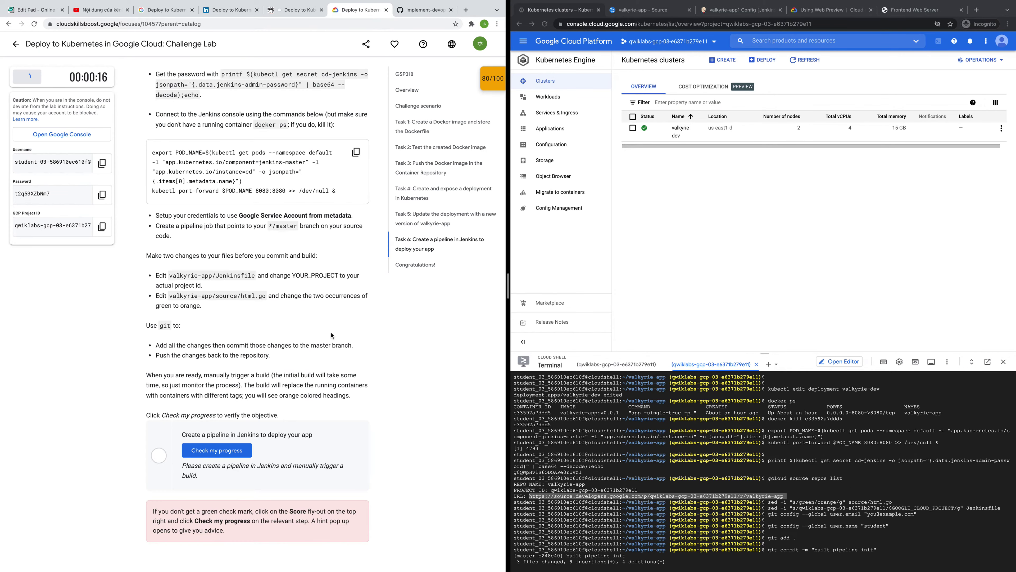
{"action": "left_click", "coordinate": [195, 285]}
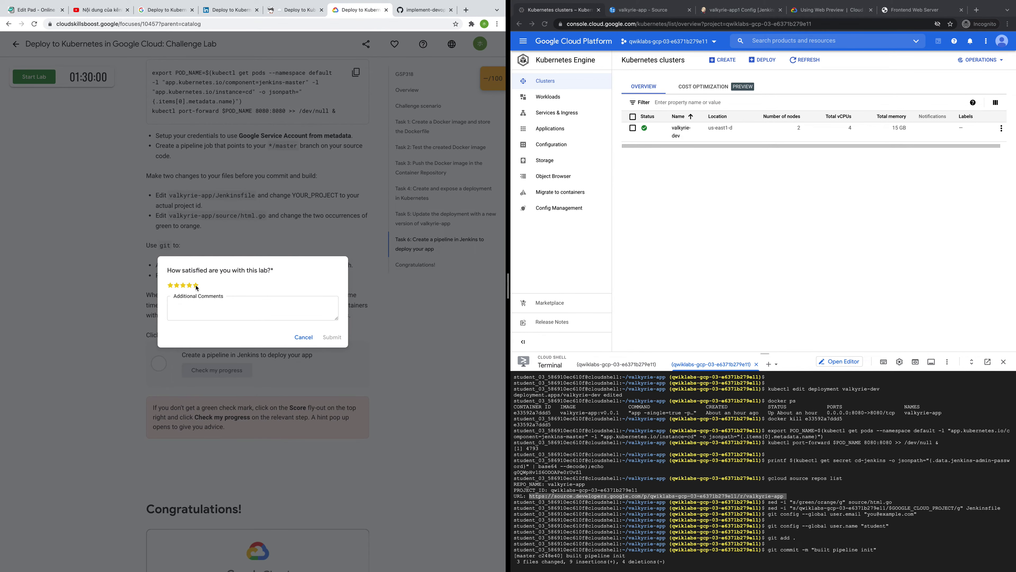
{"action": "left_click", "coordinate": [332, 337]}
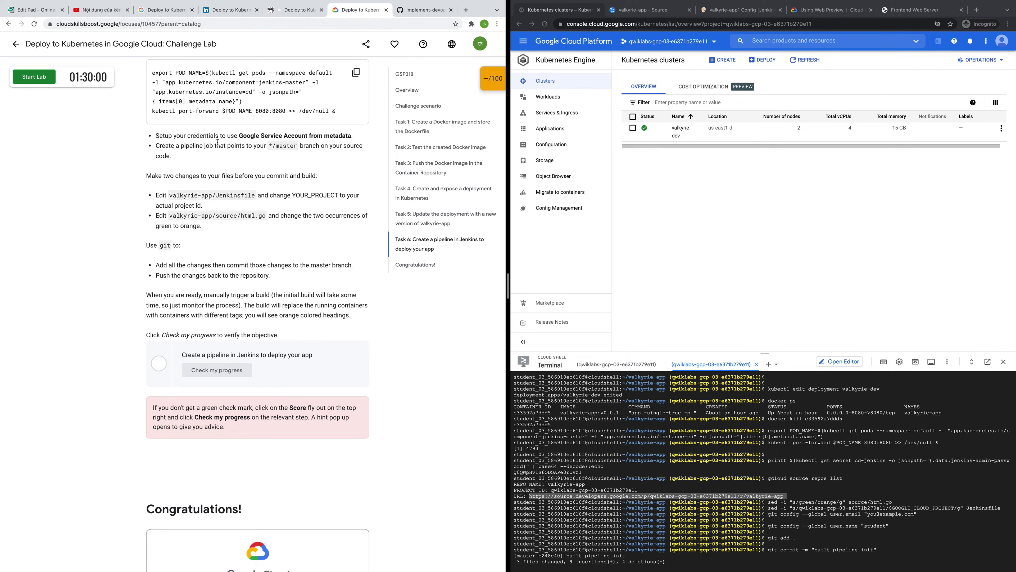
- Reopen Deploy to Kubernetes in Google Cloud: Challenge Lab from its quest page and start it again with the subscription
{"action": "left_click", "coordinate": [422, 10]}
{"action": "left_click", "coordinate": [360, 10]}
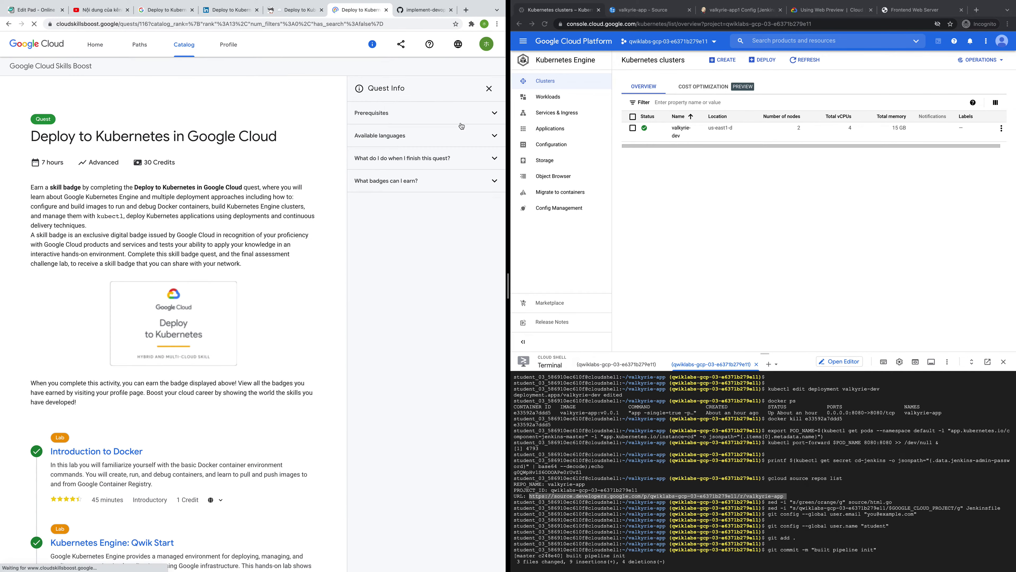
{"action": "scroll", "coordinate": [253, 245], "scroll_direction": "down", "scroll_amount": 10}
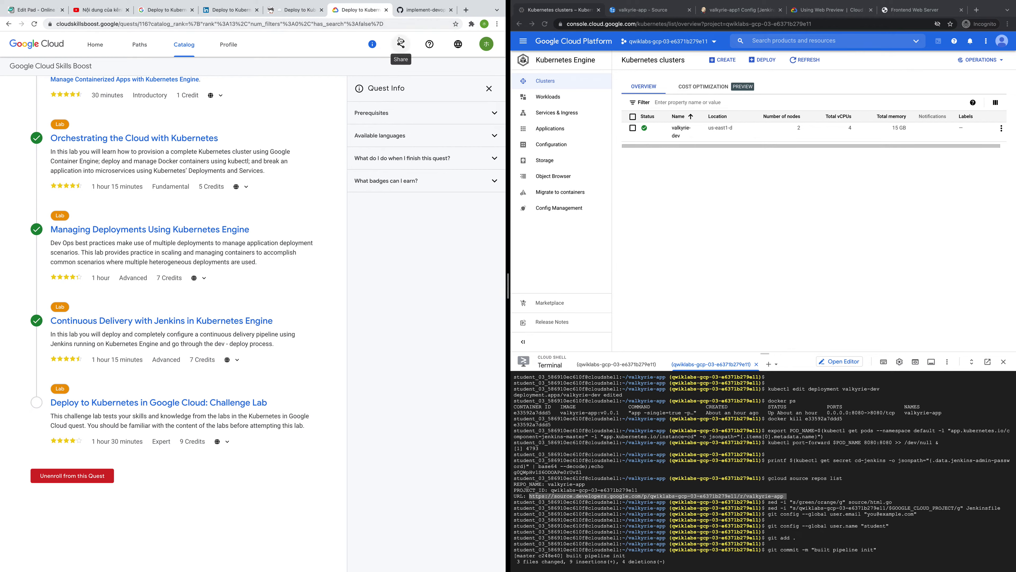
{"action": "left_click", "coordinate": [136, 402]}
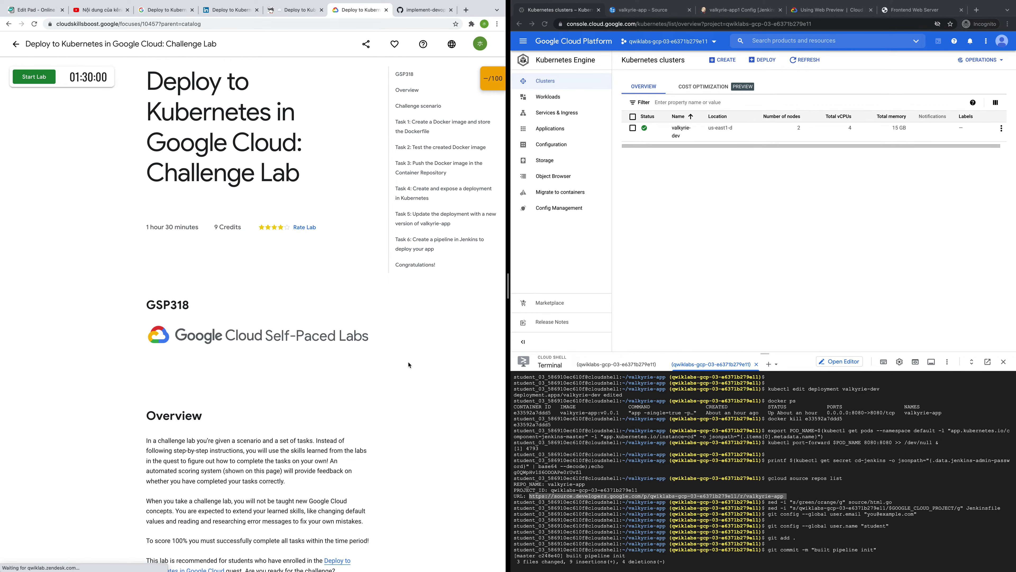
{"action": "left_click", "coordinate": [34, 77]}
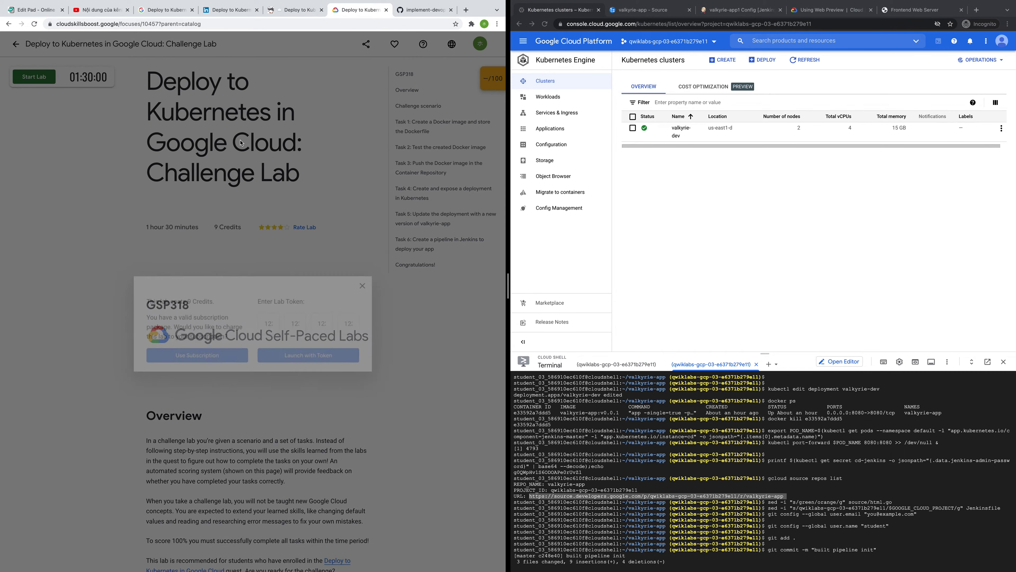
{"action": "left_click", "coordinate": [204, 337]}
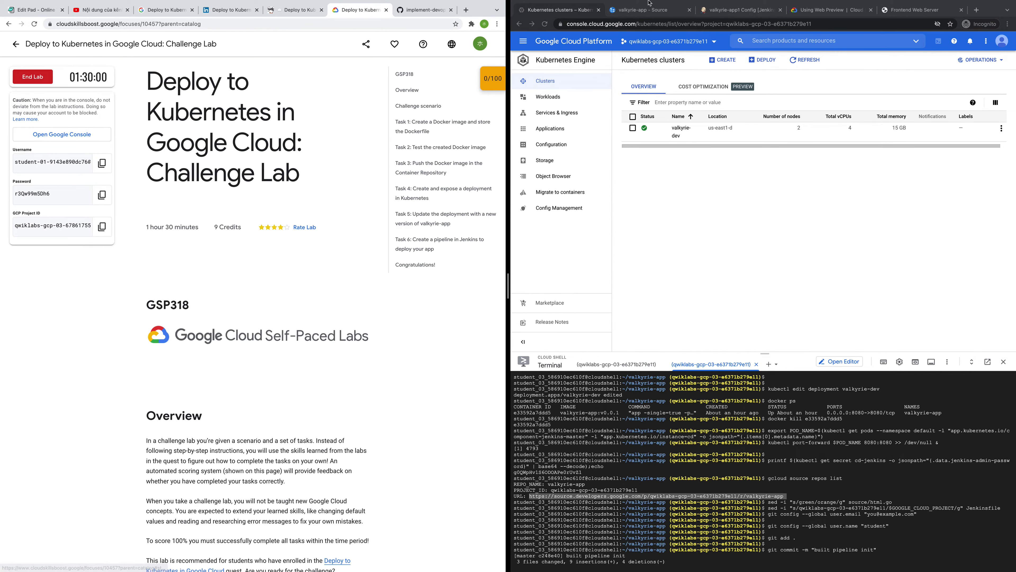
- Close the old lab's incognito tabs, including the Cloud console, Jenkins, Web Preview documentation and Frontend Web Server pages
{"action": "mouse_move", "coordinate": [543, 12]}
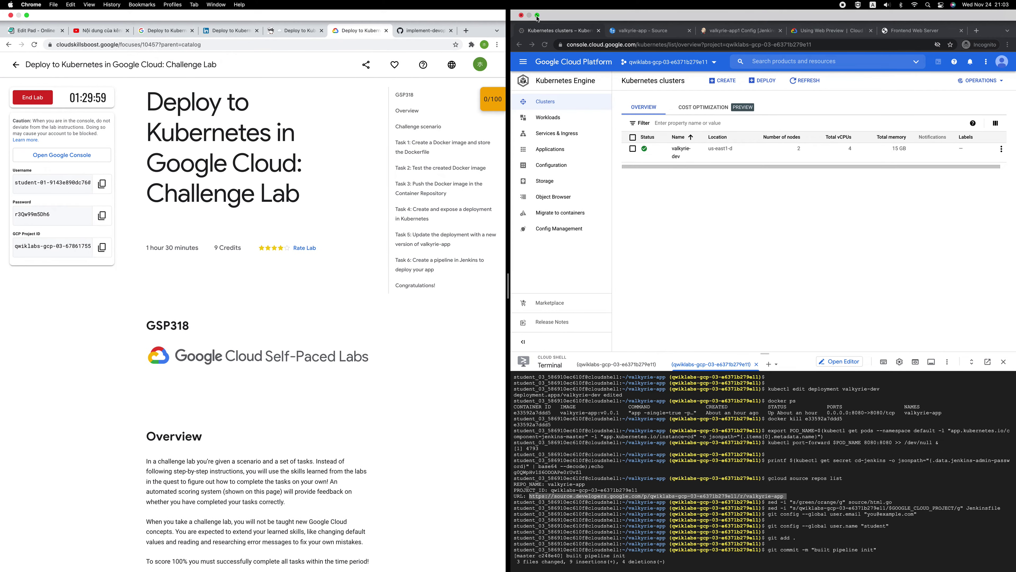
{"action": "left_click", "coordinate": [599, 31]}
{"action": "left_click", "coordinate": [532, 192]}
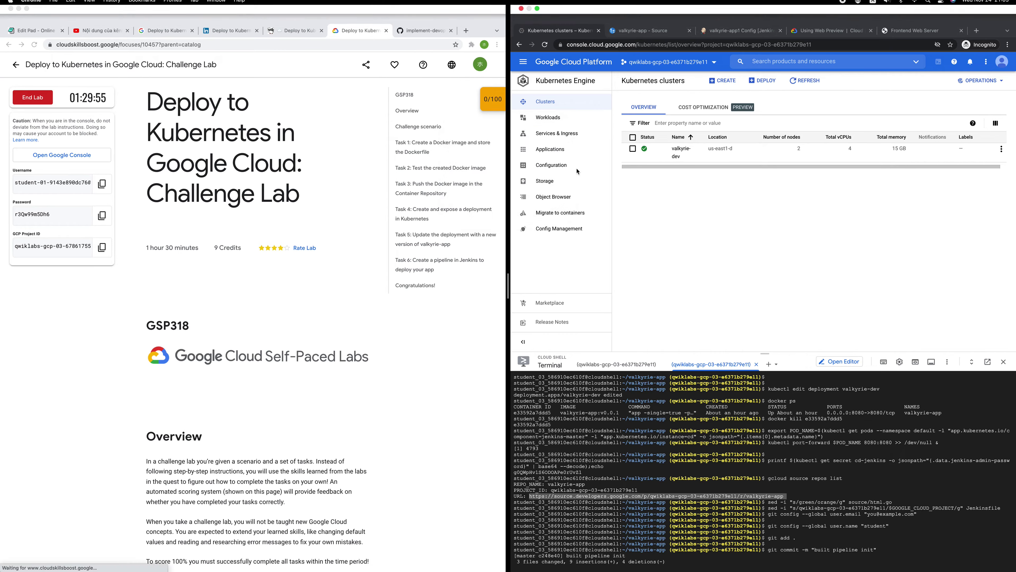
{"action": "left_click", "coordinate": [603, 11]}
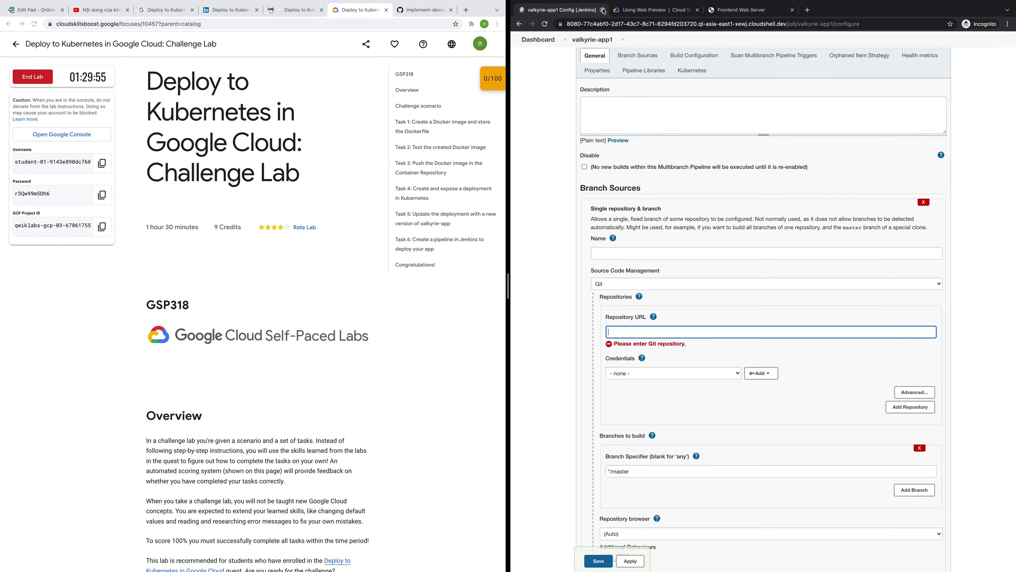
{"action": "left_click", "coordinate": [603, 10]}
{"action": "left_click", "coordinate": [534, 194]}
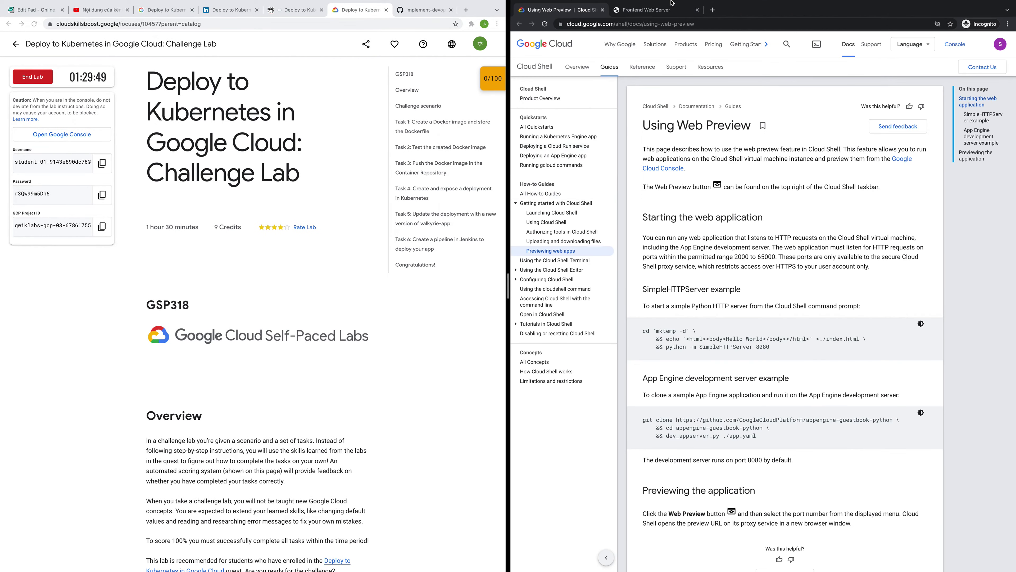
{"action": "left_click", "coordinate": [605, 11]}
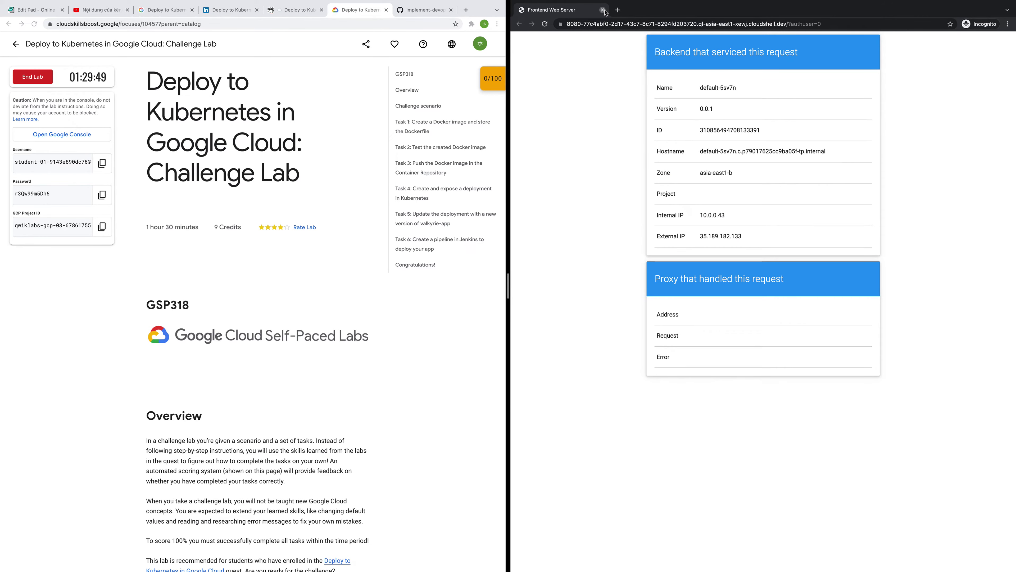
{"action": "key", "text": "ctrl+shift+w"}
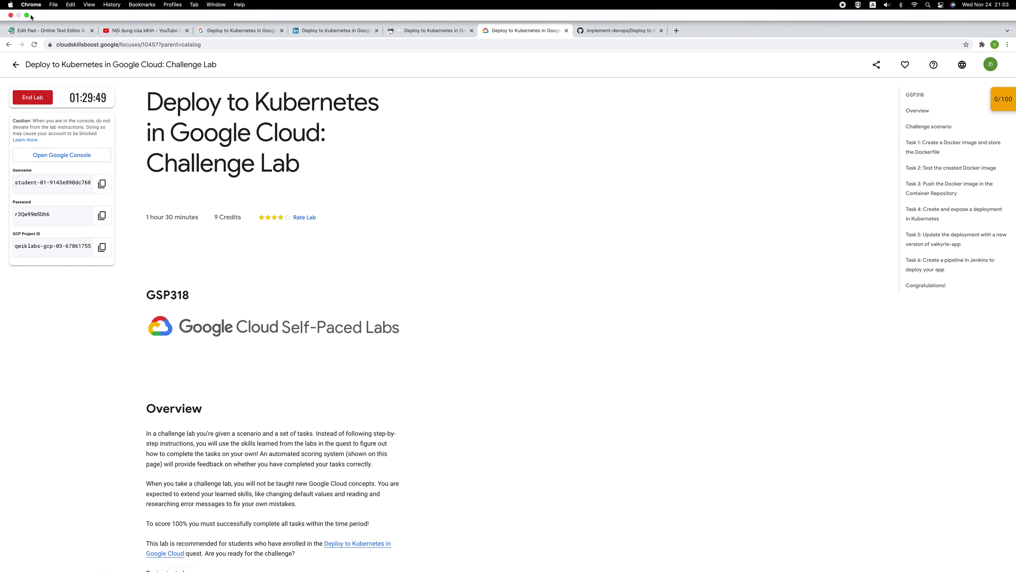
- Take the lab browser out of full screen and open a new incognito window placed clear of the lab credentials
{"action": "left_click", "coordinate": [27, 15]}
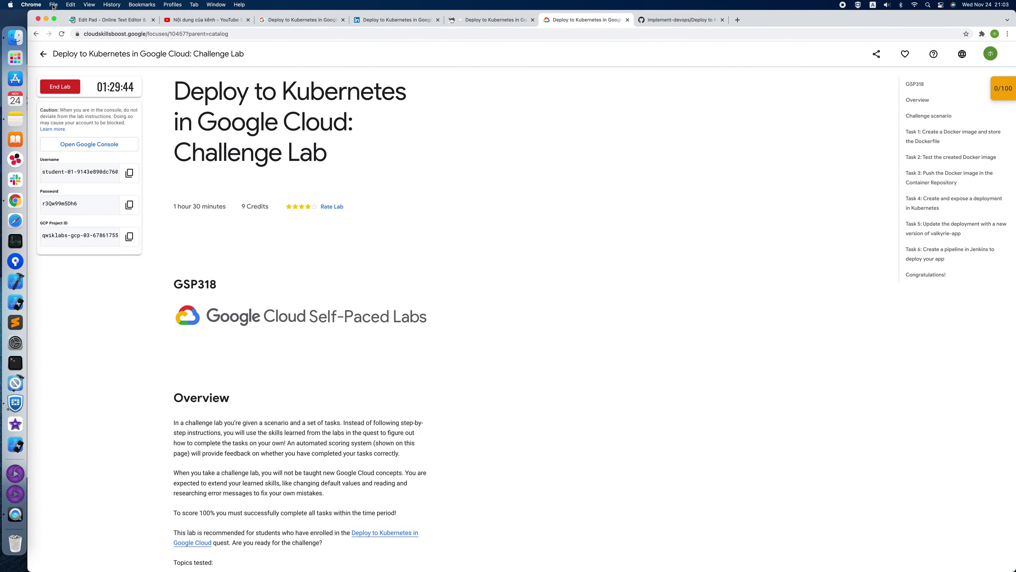
{"action": "left_click", "coordinate": [53, 4]}
{"action": "left_click", "coordinate": [68, 33]}
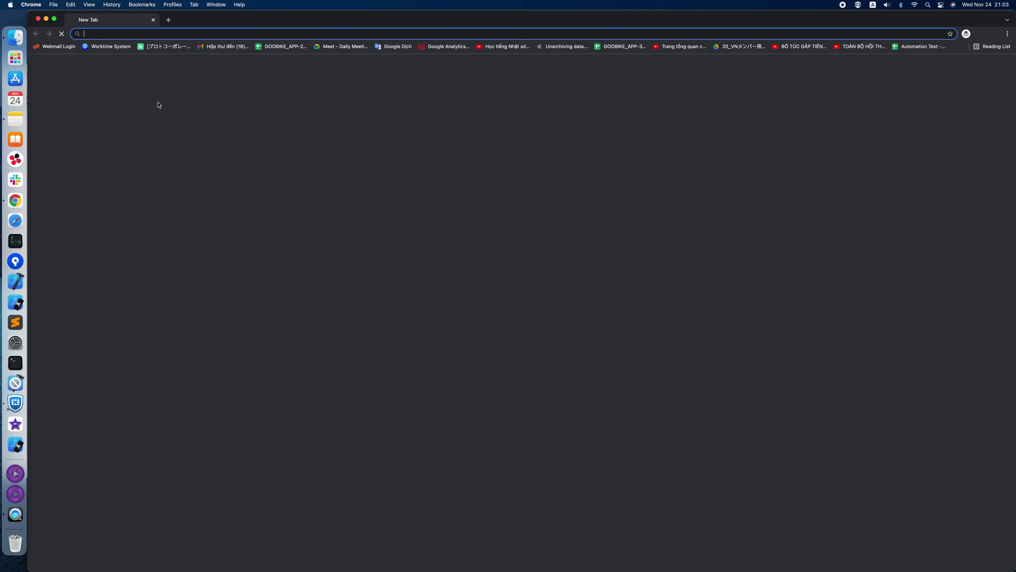
{"action": "left_click_drag", "start_coordinate": [191, 22], "coordinate": [364, 34]}
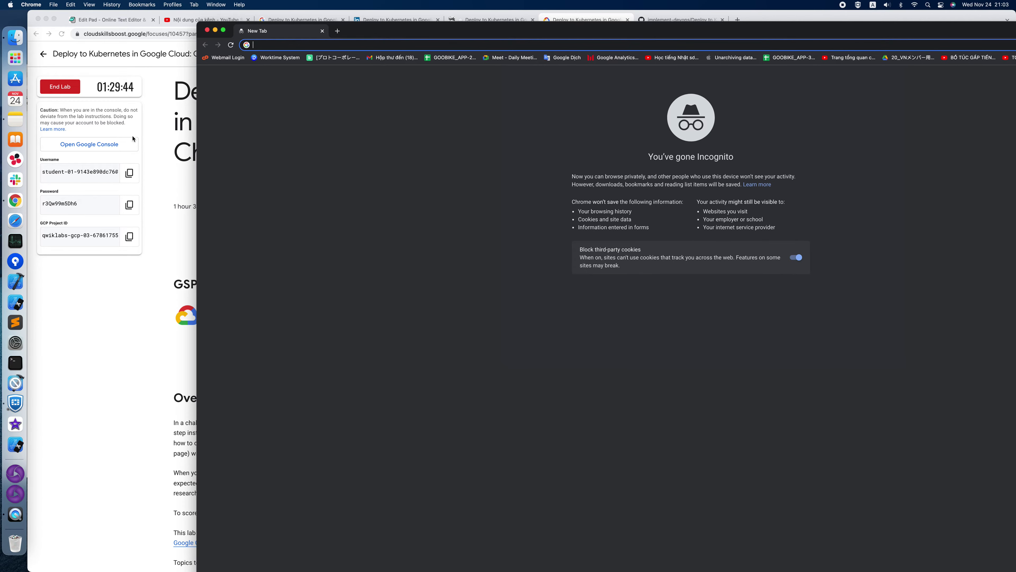
- Load the lab's copied Google Console link in the incognito window and proceed with the prefilled student account
{"action": "right_click", "coordinate": [114, 147]}
{"action": "left_click", "coordinate": [144, 188]}
{"action": "right_click", "coordinate": [276, 44]}
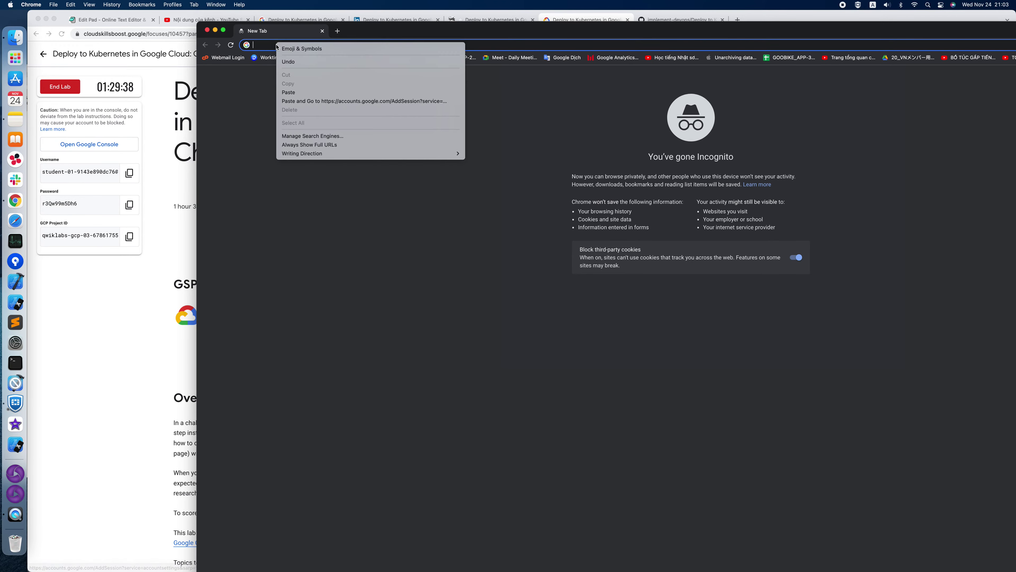
{"action": "left_click", "coordinate": [303, 102]}
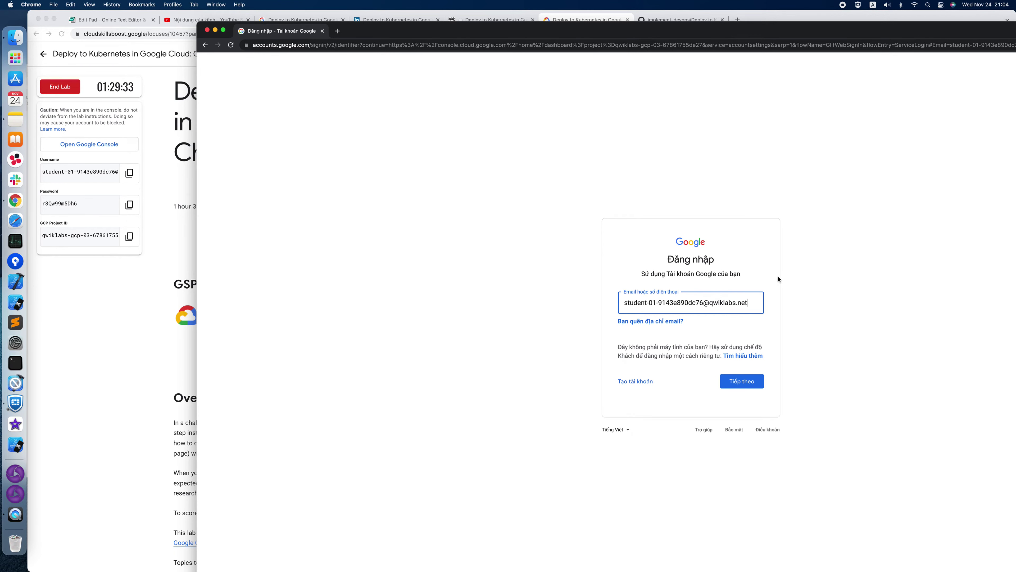
{"action": "left_click", "coordinate": [741, 381]}
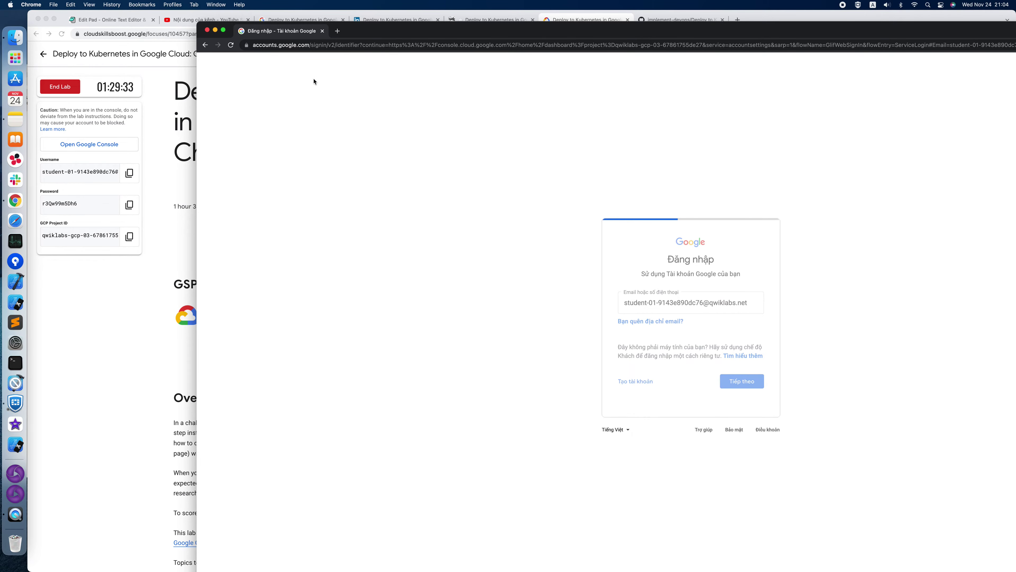
- Tile the incognito sign-in window side by side with the Challenge Lab instructions window in split view
{"action": "mouse_move", "coordinate": [223, 31]}
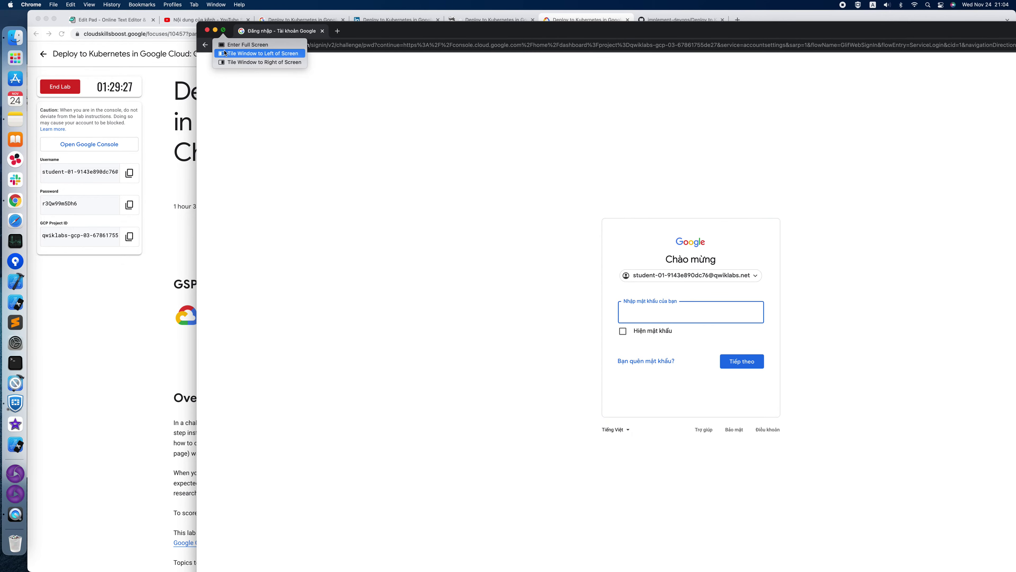
{"action": "left_click", "coordinate": [226, 61]}
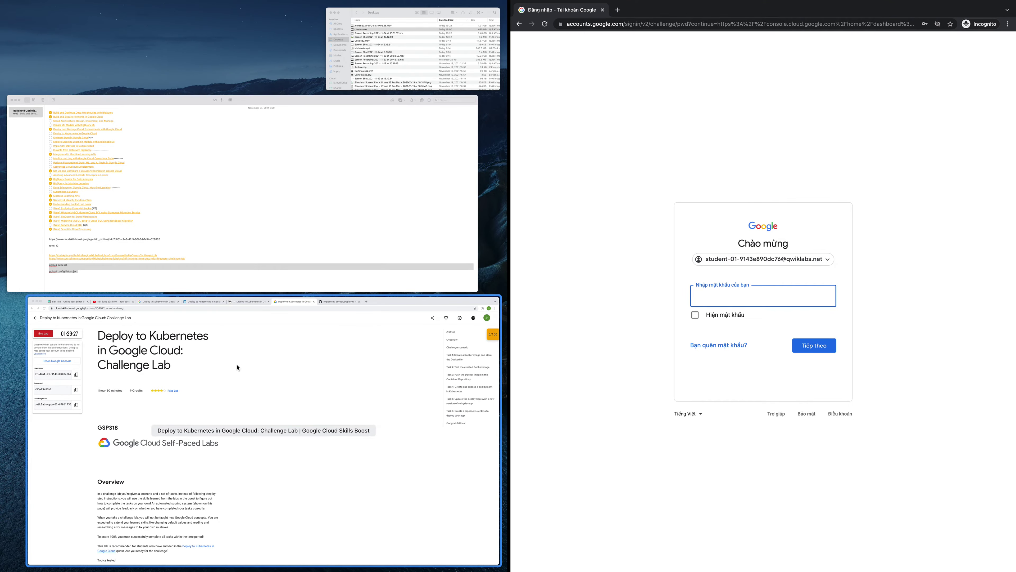
{"action": "left_click", "coordinate": [239, 366]}
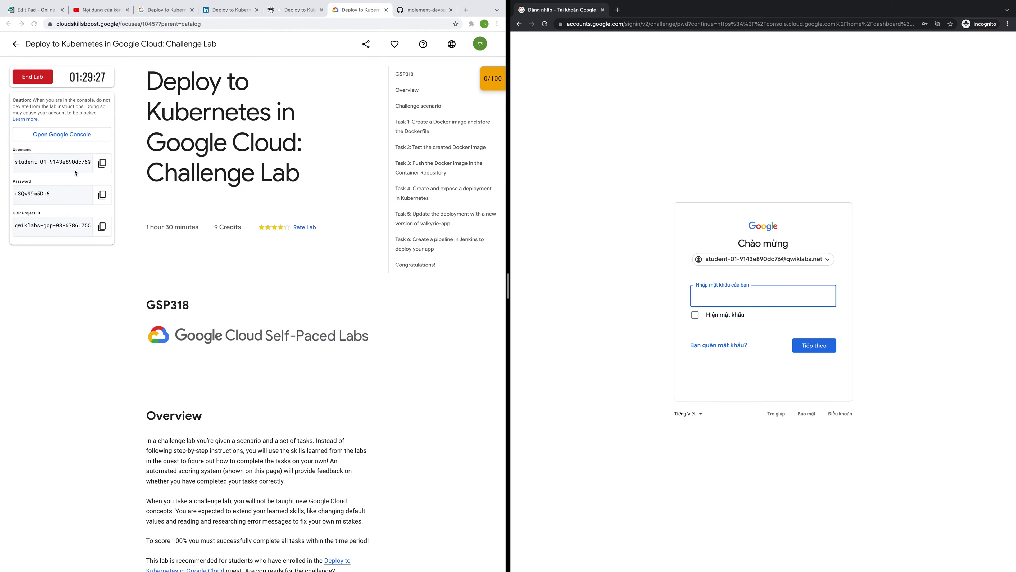
- Sign in to the student account with the password copied from the lab credentials and accept the new-account notice
{"action": "left_click", "coordinate": [102, 195]}
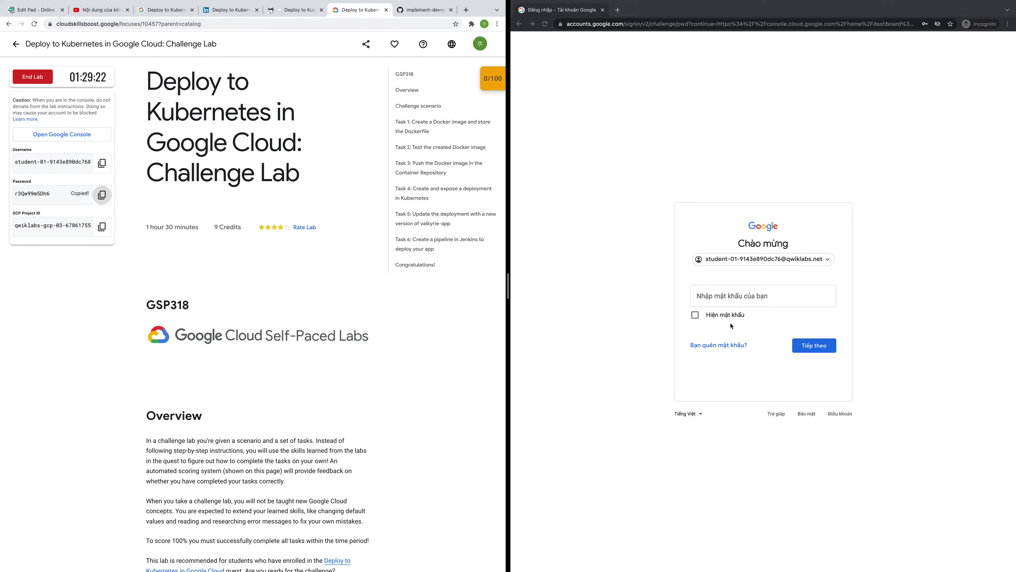
{"action": "left_click", "coordinate": [773, 295]}
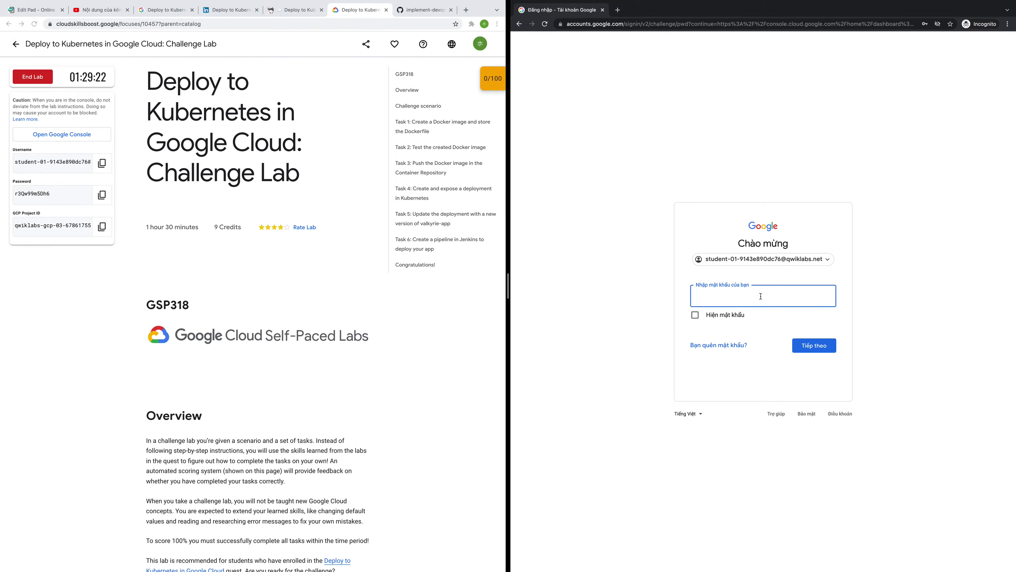
{"action": "key", "text": "ctrl+v"}
{"action": "left_click", "coordinate": [804, 345]}
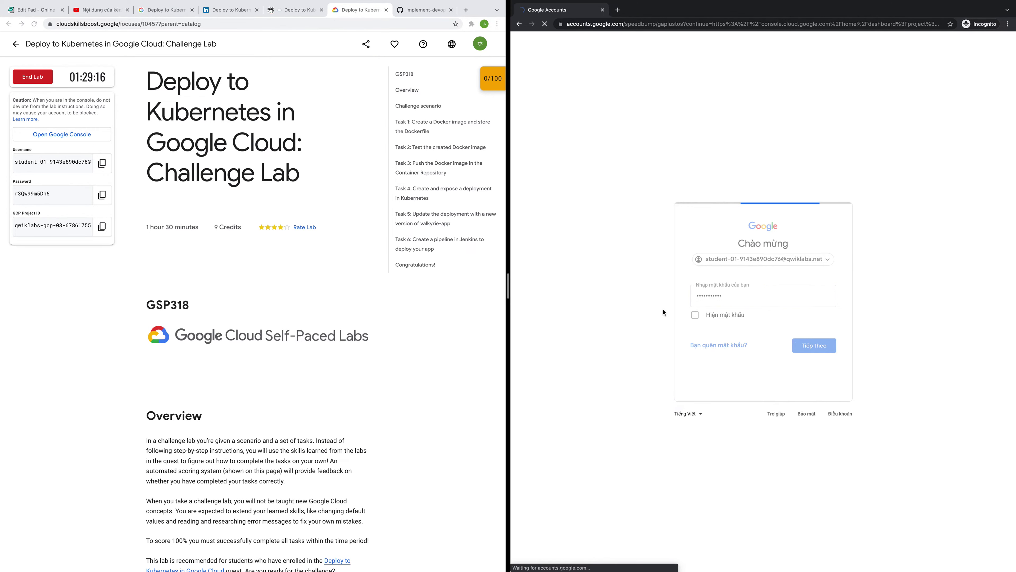
{"action": "left_click", "coordinate": [689, 250]}
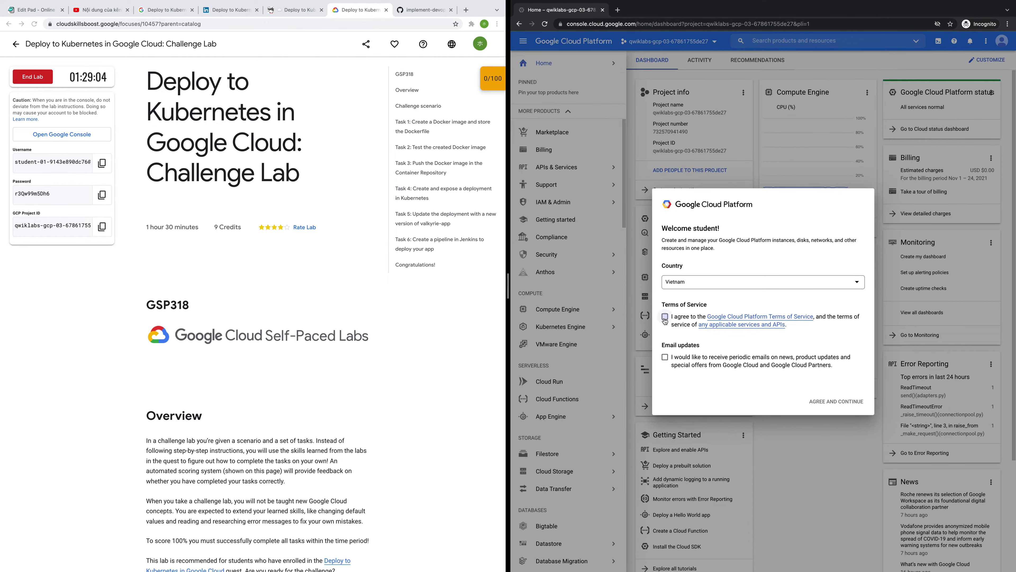
- Agree to the Google Cloud Platform Terms of Service without email updates and activate Cloud Shell
{"action": "left_click", "coordinate": [665, 318]}
{"action": "left_click", "coordinate": [831, 401]}
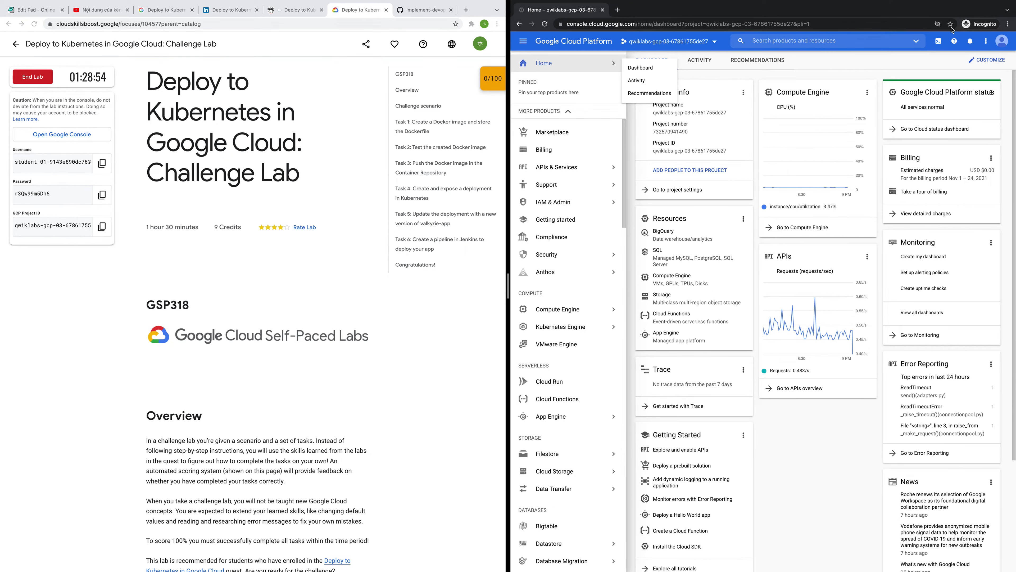
{"action": "left_click", "coordinate": [938, 40]}
{"action": "mouse_move", "coordinate": [556, 167]}
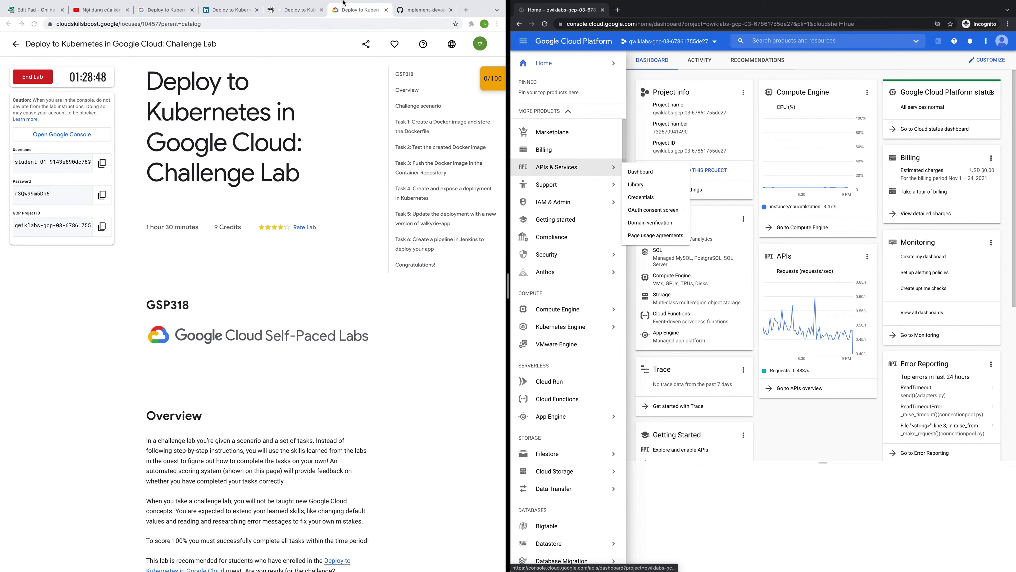
- Bring up the LinkedIn walkthrough of the challenge lab and continue past the Cloud Shell introduction
{"action": "scroll", "coordinate": [239, 149], "scroll_direction": "down", "scroll_amount": 15}
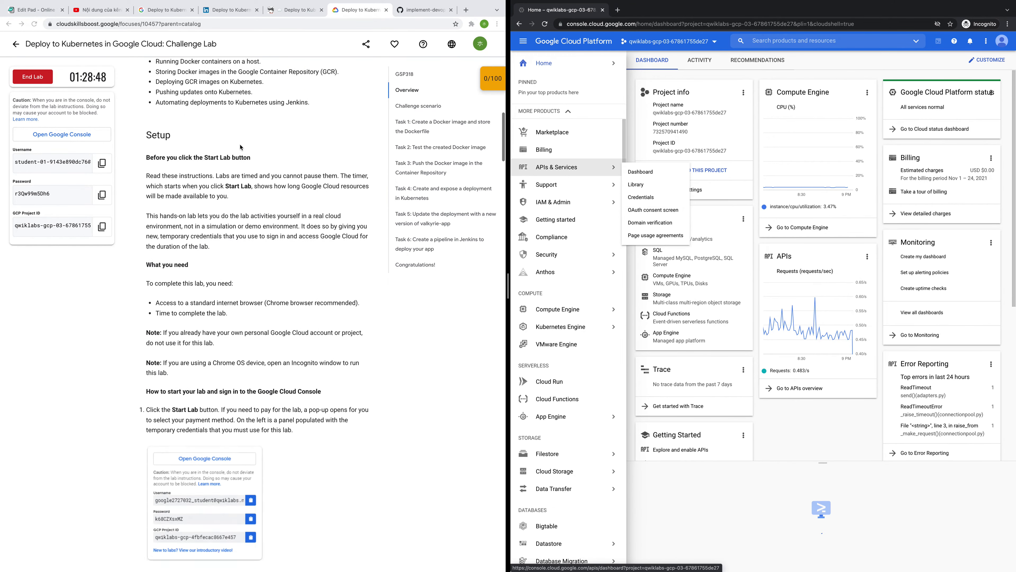
{"action": "scroll", "coordinate": [240, 146], "scroll_direction": "down", "scroll_amount": 2}
{"action": "mouse_move", "coordinate": [167, 2]}
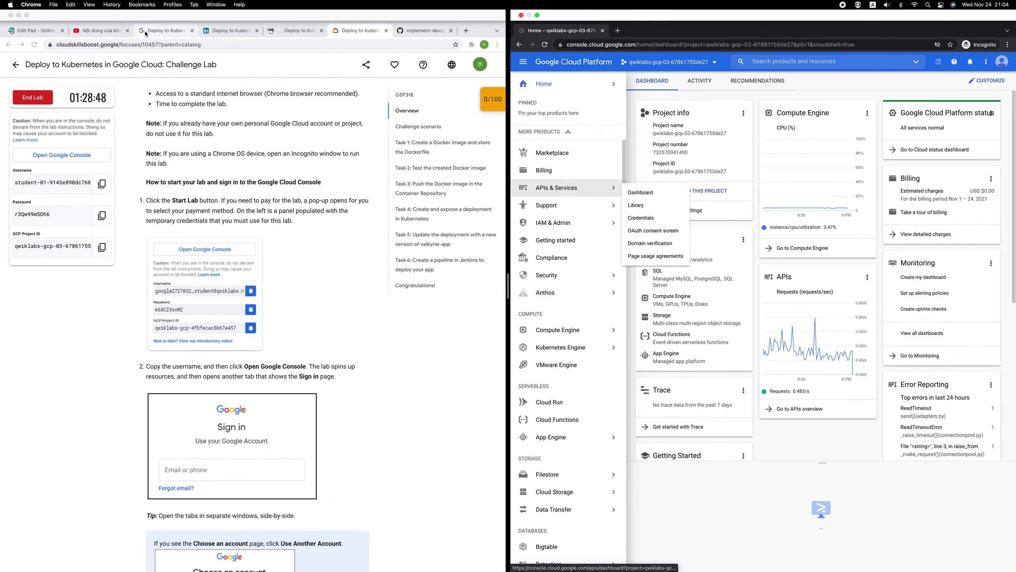
{"action": "left_click", "coordinate": [231, 31]}
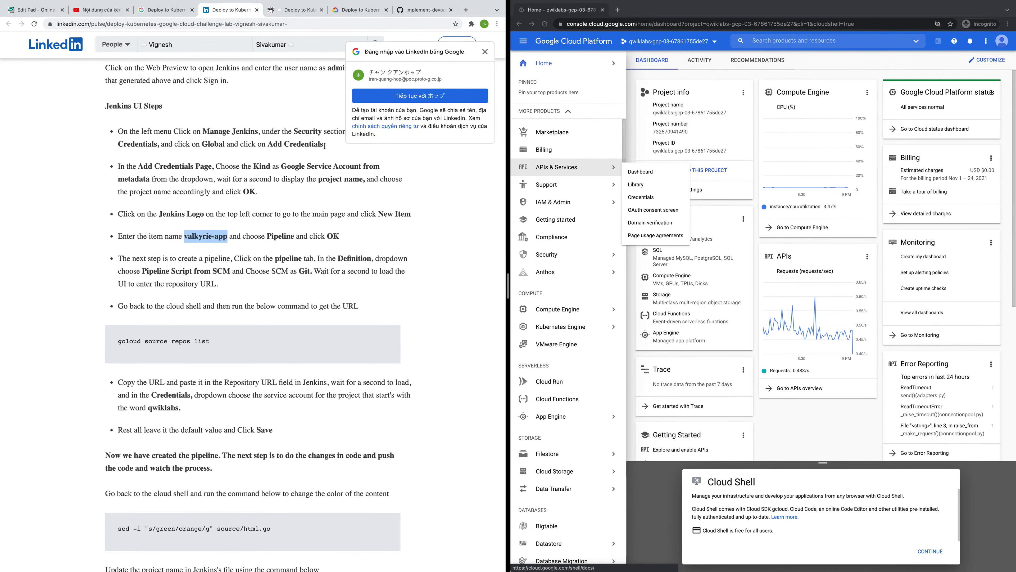
{"action": "scroll", "coordinate": [280, 154], "scroll_direction": "up", "scroll_amount": 20}
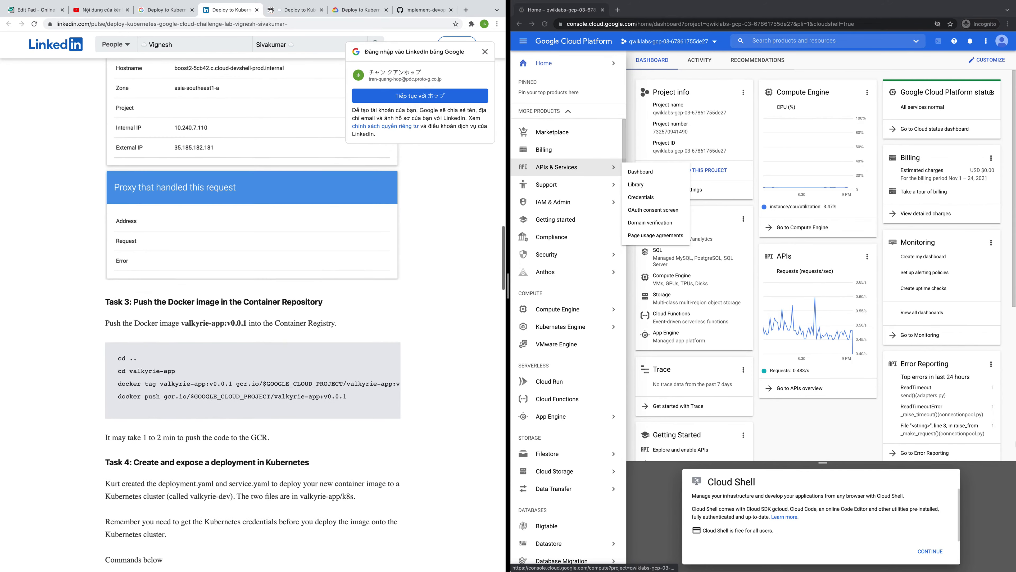
{"action": "left_click", "coordinate": [928, 551]}
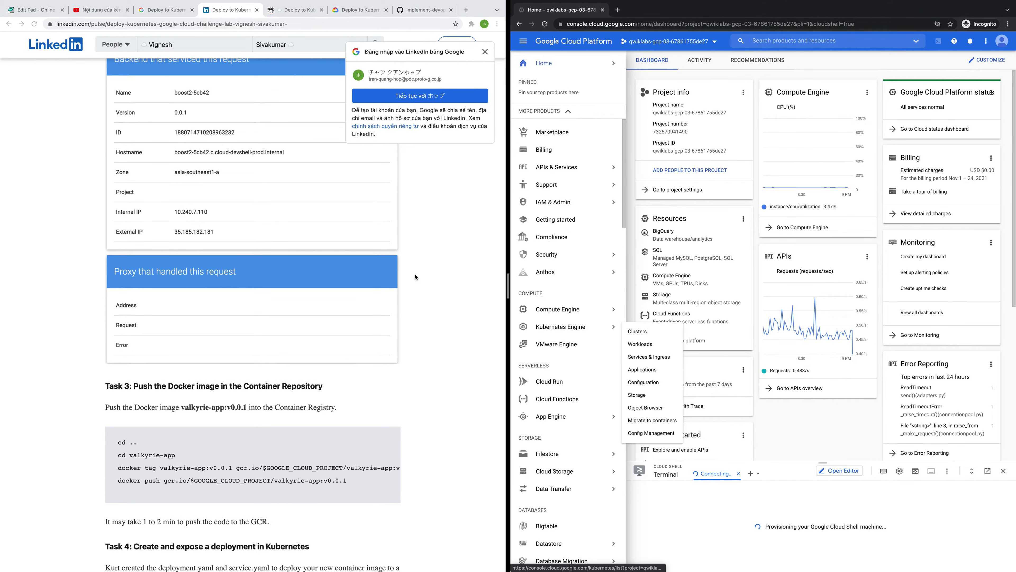
- Select the gsutil setup_marking.sh command under Task 1 of the walkthrough and dismiss the Cloud Shell session tip
{"action": "scroll", "coordinate": [395, 280], "scroll_direction": "up", "scroll_amount": 20}
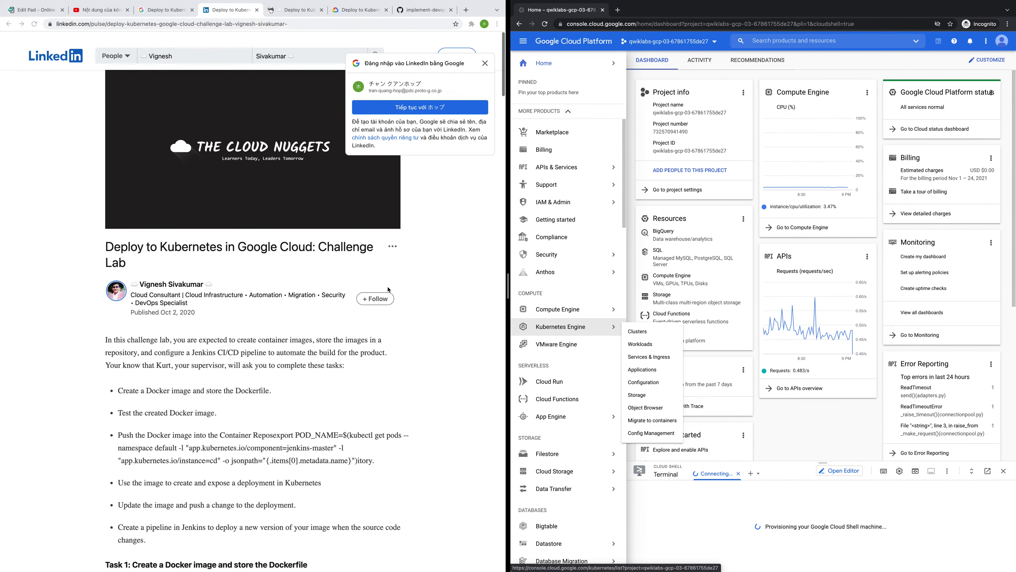
{"action": "scroll", "coordinate": [349, 339], "scroll_direction": "down", "scroll_amount": 5}
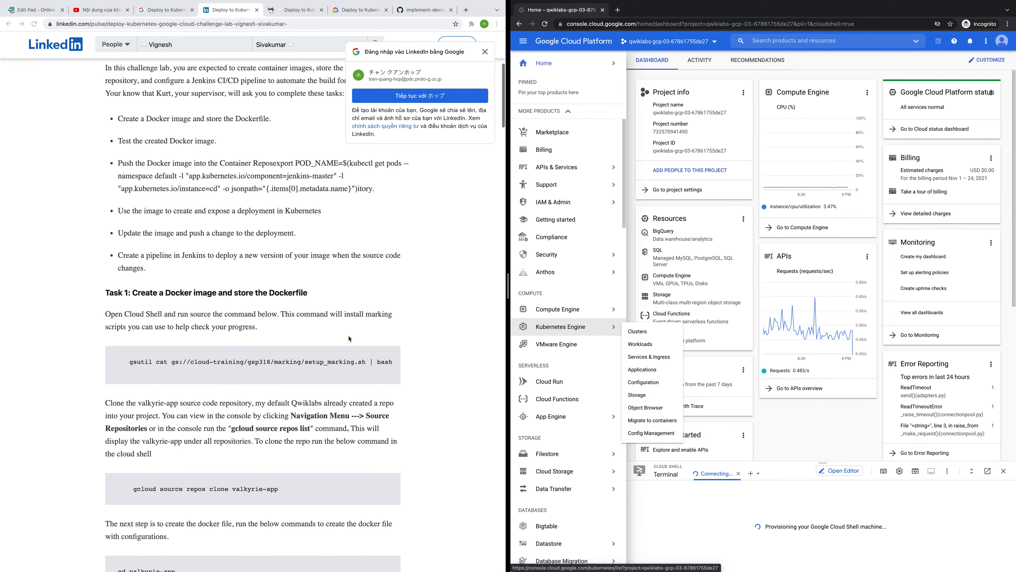
{"action": "scroll", "coordinate": [349, 338], "scroll_direction": "up", "scroll_amount": 4}
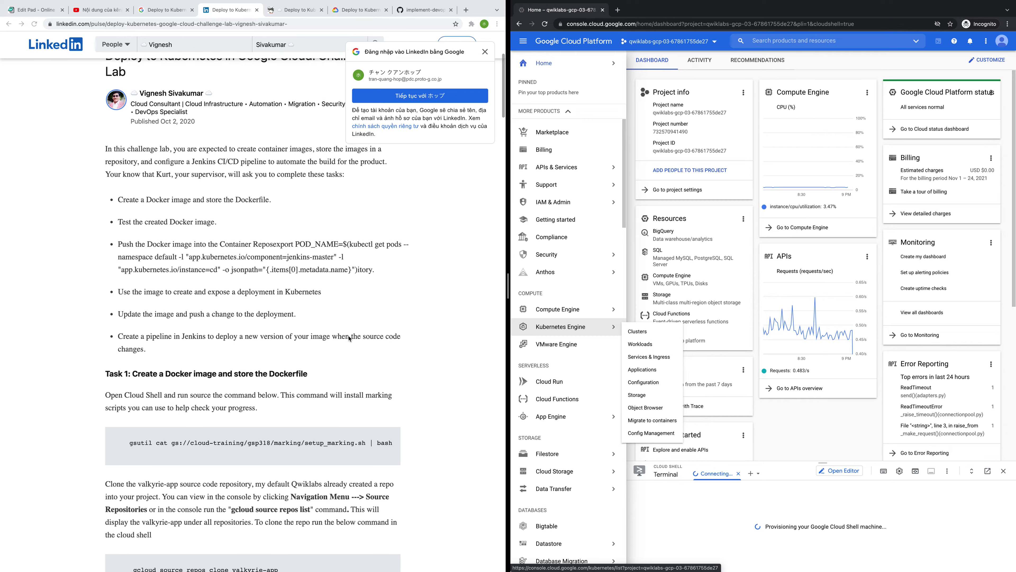
{"action": "scroll", "coordinate": [349, 338], "scroll_direction": "down", "scroll_amount": 5}
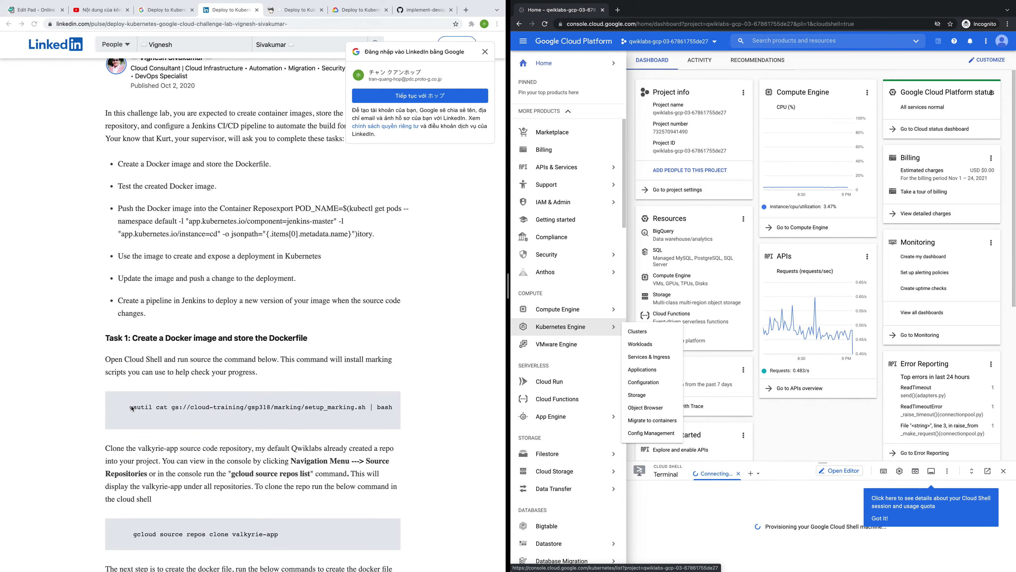
{"action": "left_click_drag", "start_coordinate": [132, 408], "coordinate": [403, 409]}
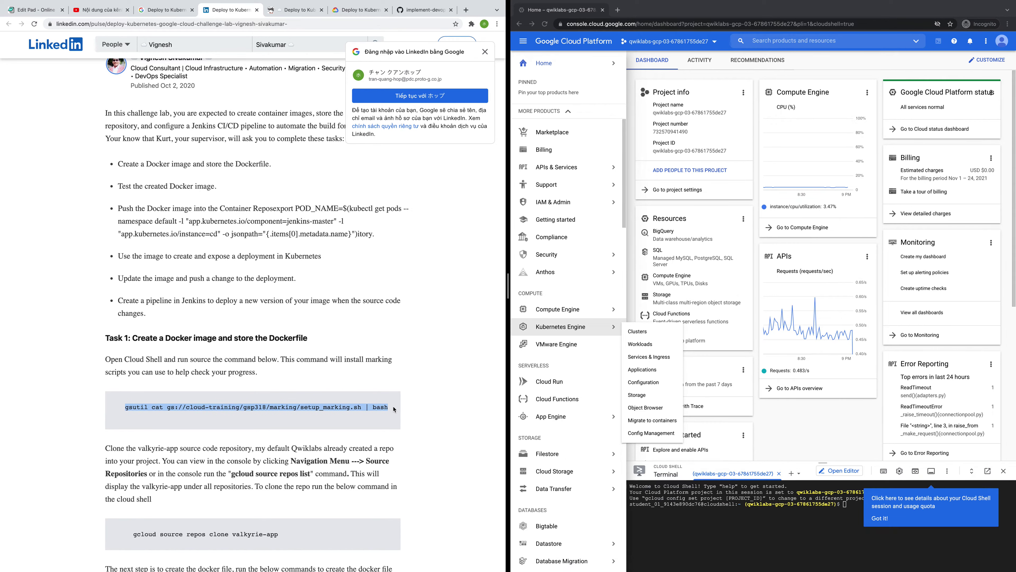
{"action": "left_click", "coordinate": [878, 521]}
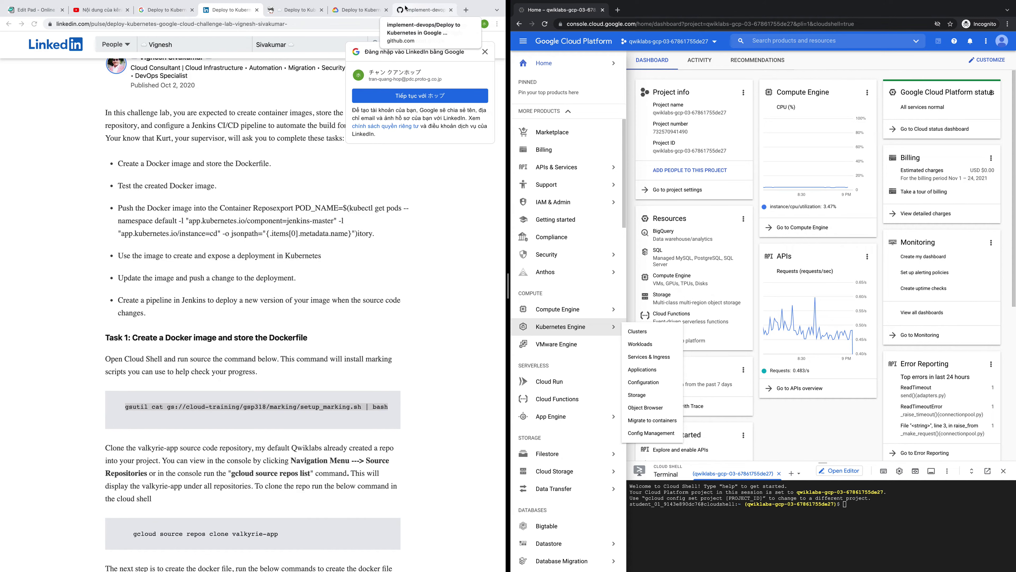
- Check the implement-devops GitHub script, then switch to Notes and copy the gcloud auth list and gcloud config list project commands
{"action": "left_click", "coordinate": [423, 11]}
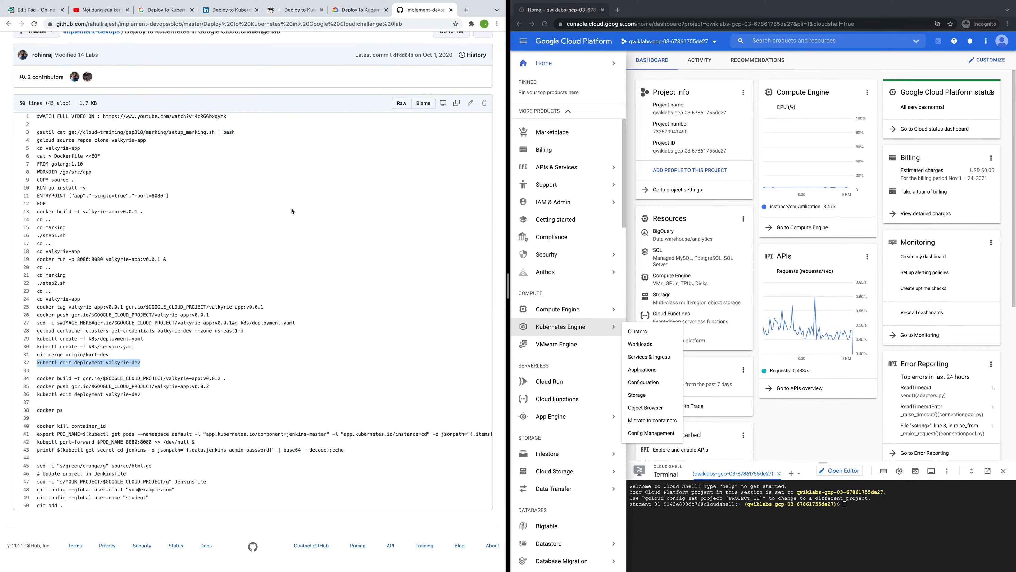
{"action": "scroll", "coordinate": [292, 210], "scroll_direction": "up", "scroll_amount": 3}
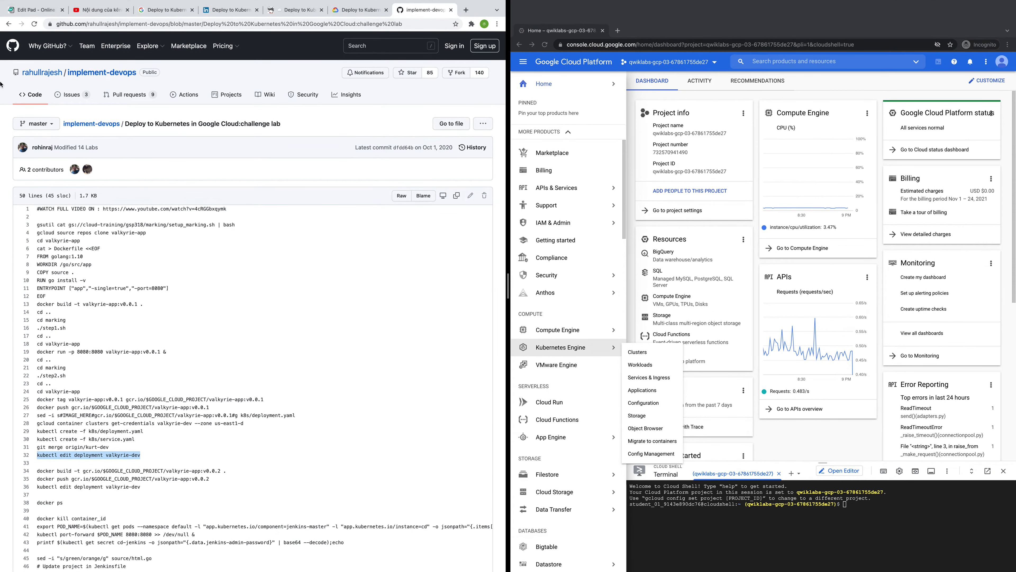
{"action": "mouse_move", "coordinate": [4, 89]}
{"action": "left_click", "coordinate": [15, 118]}
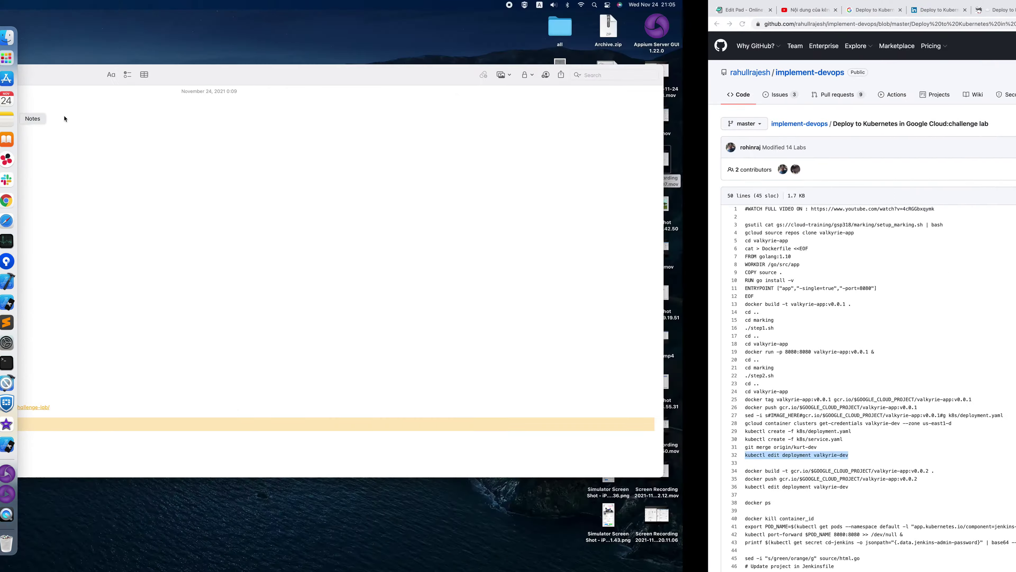
{"action": "left_click_drag", "start_coordinate": [161, 434], "coordinate": [96, 421]}
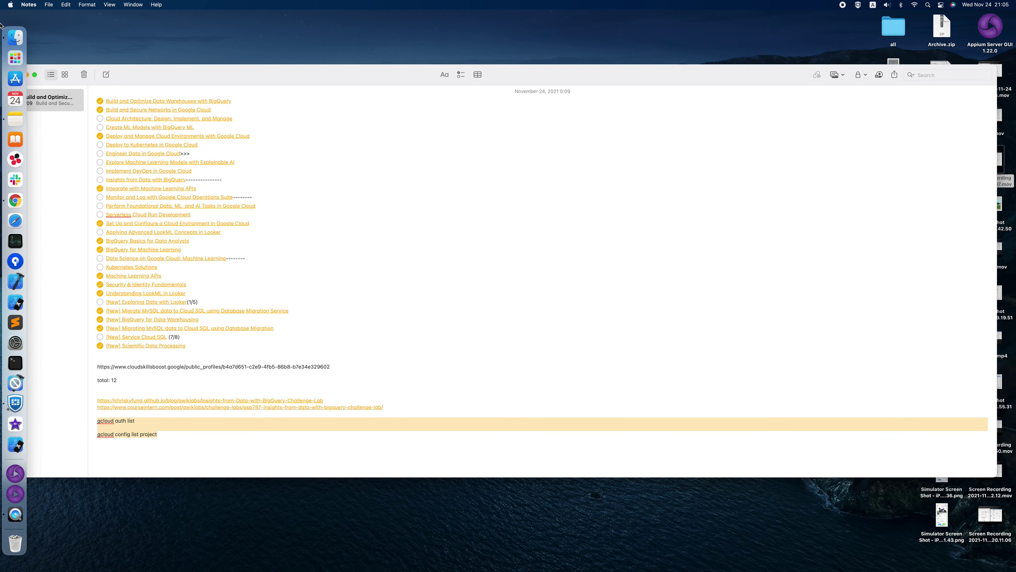
- Return to Chrome, run gcloud auth list and gcloud config list project in Cloud Shell, and authorize its credential request
{"action": "left_click", "coordinate": [14, 202]}
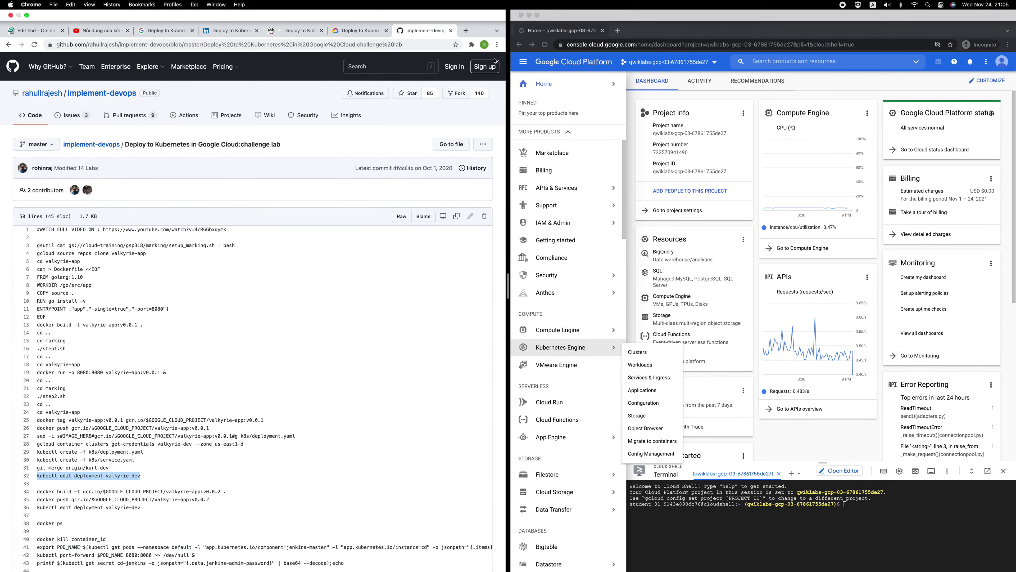
{"action": "left_click", "coordinate": [852, 512]}
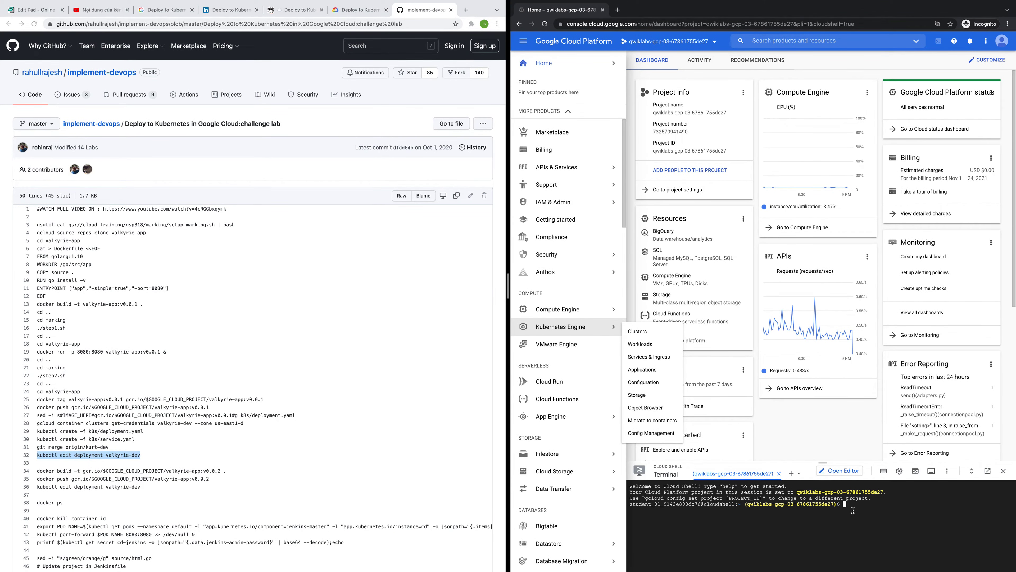
{"action": "key", "text": "ctrl+v"}
{"action": "key", "text": "Return"}
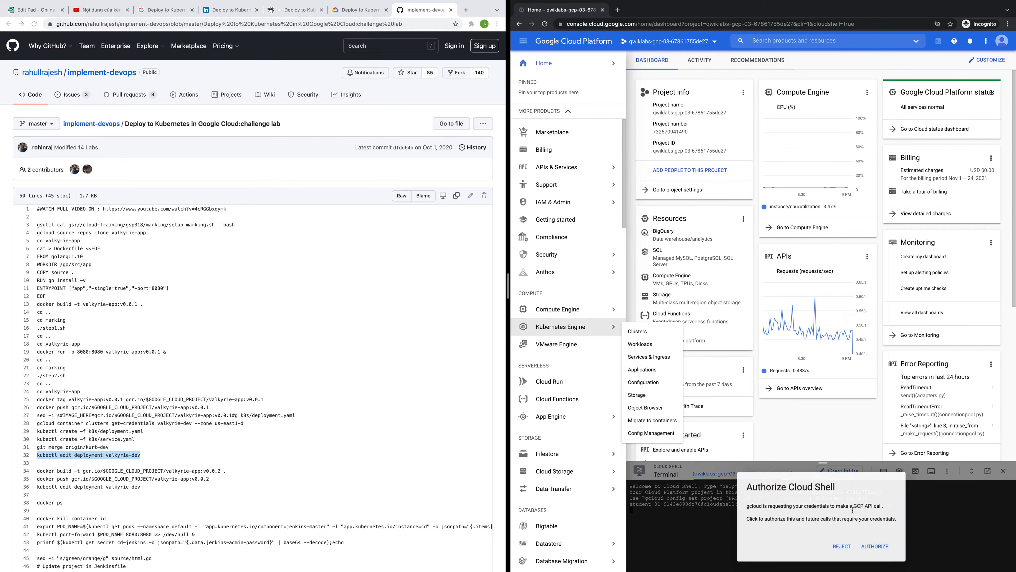
{"action": "left_click", "coordinate": [875, 548]}
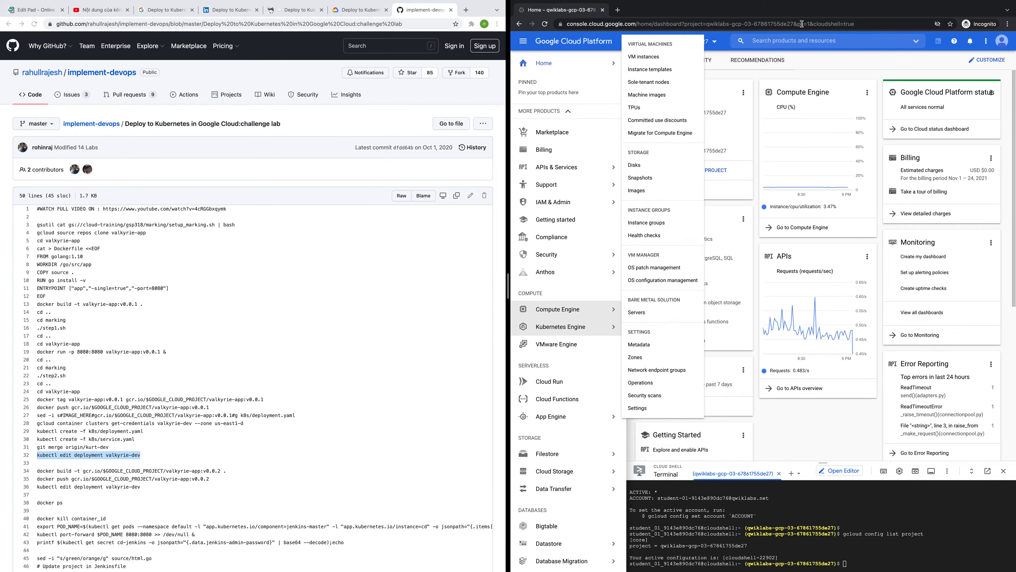
- Copy the gsutil cat gs://cloud-training/gsp318/marking/setup_marking.sh | bash command from the LinkedIn walkthrough and run it in Cloud Shell
{"action": "mouse_move", "coordinate": [818, 4]}
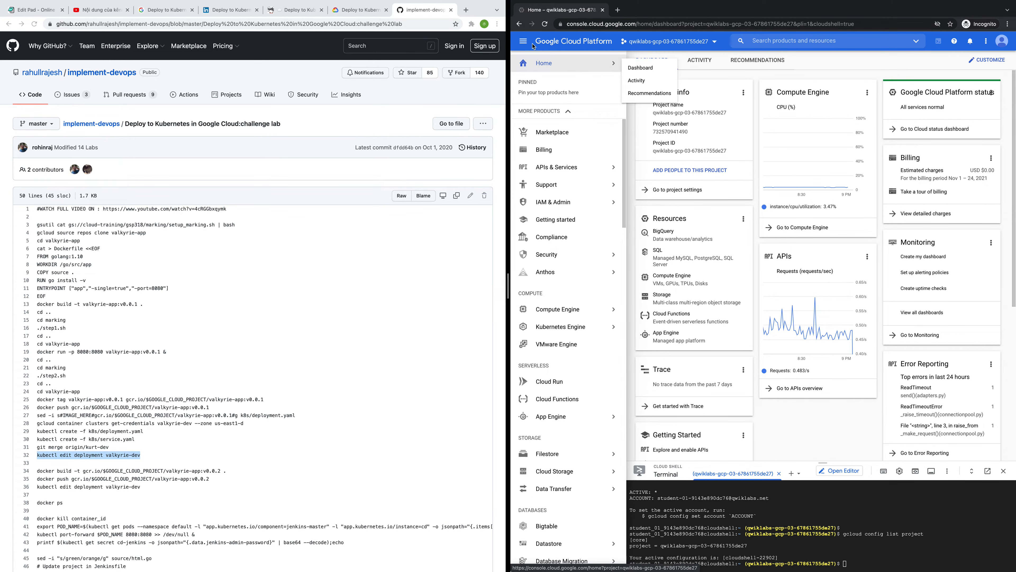
{"action": "left_click", "coordinate": [522, 41]}
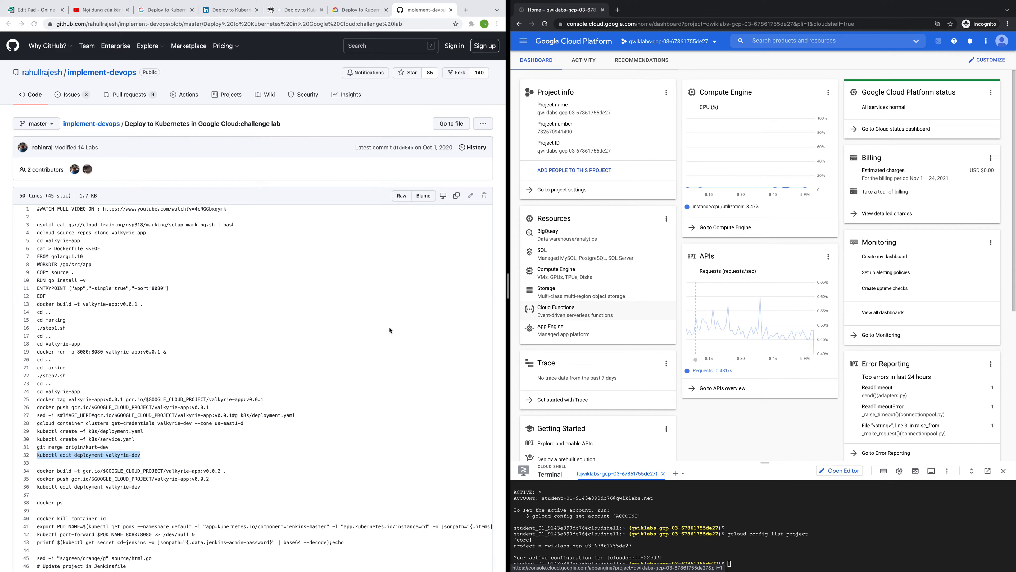
{"action": "left_click", "coordinate": [214, 12]}
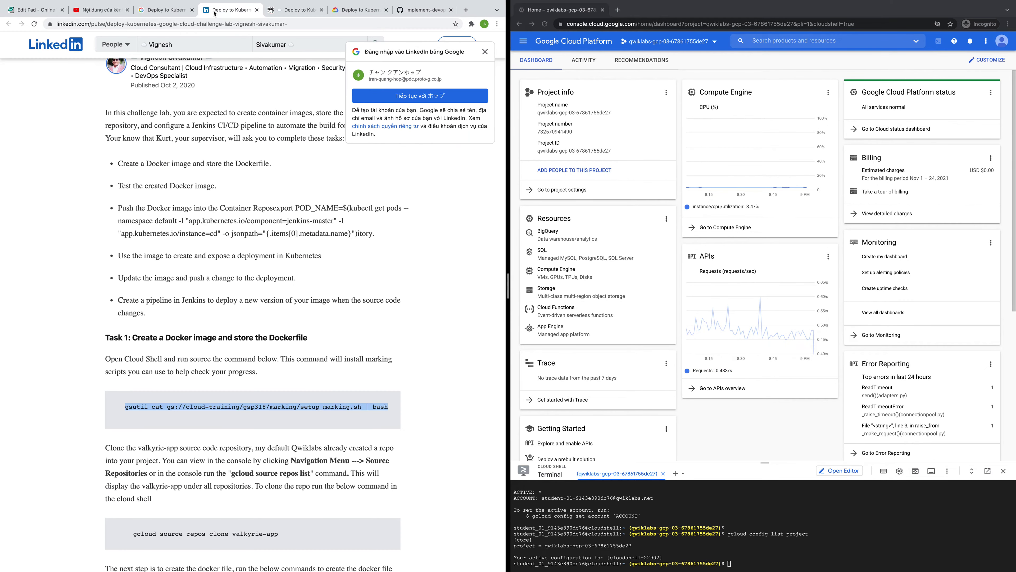
{"action": "right_click", "coordinate": [298, 413]}
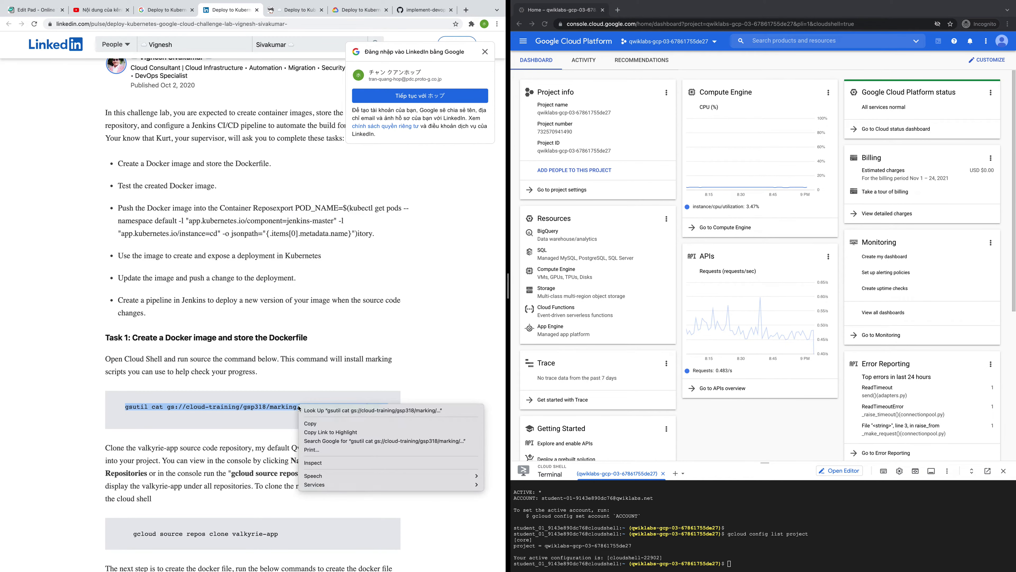
{"action": "left_click", "coordinate": [316, 423]}
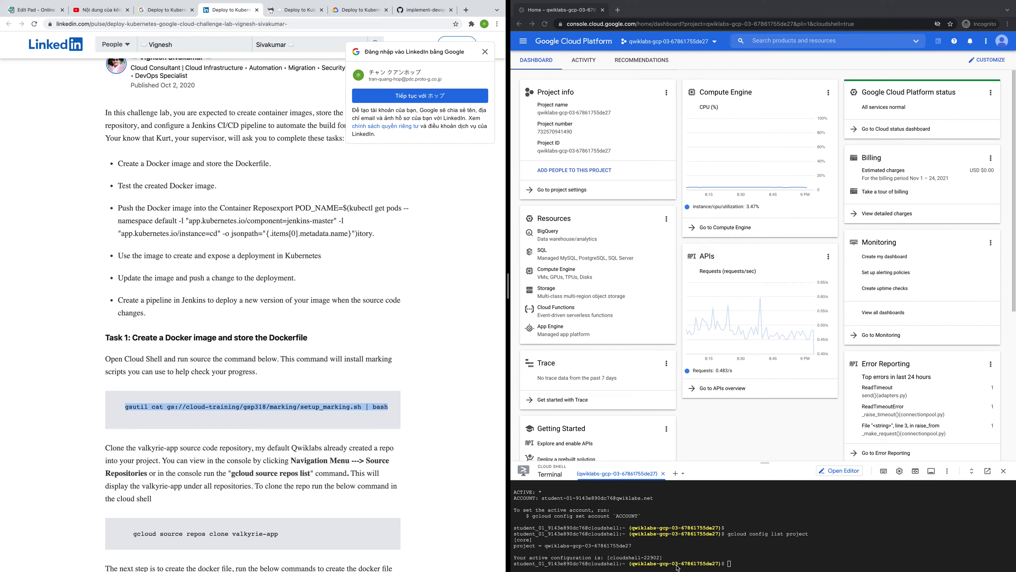
{"action": "left_click", "coordinate": [729, 566]}
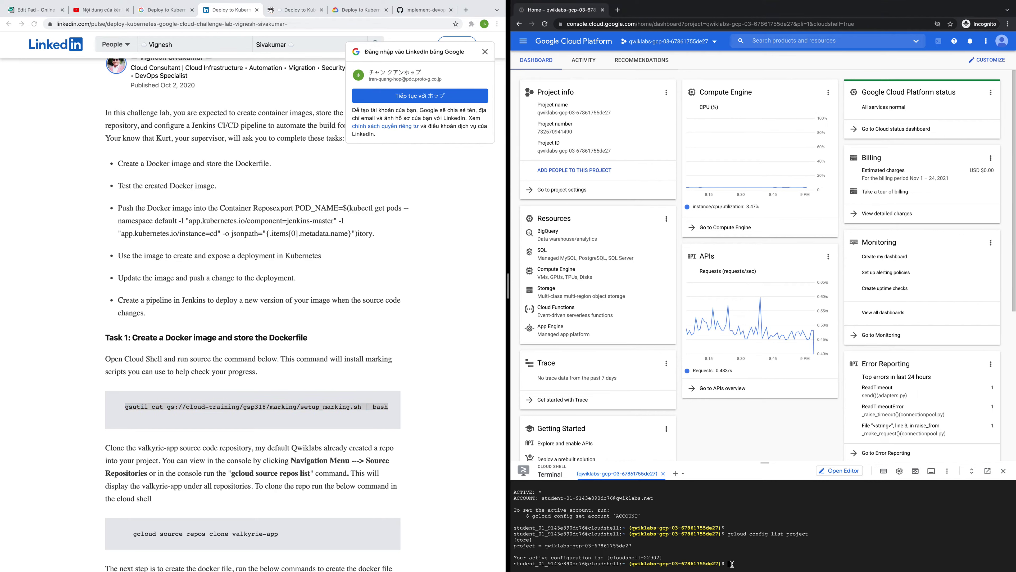
{"action": "key", "text": "ctrl+v"}
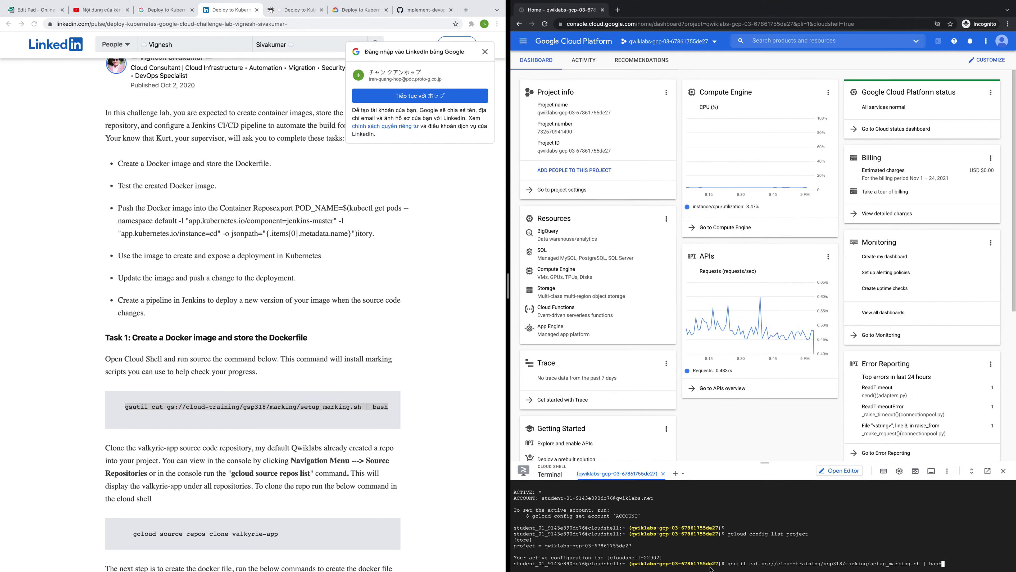
{"action": "key", "text": "Return"}
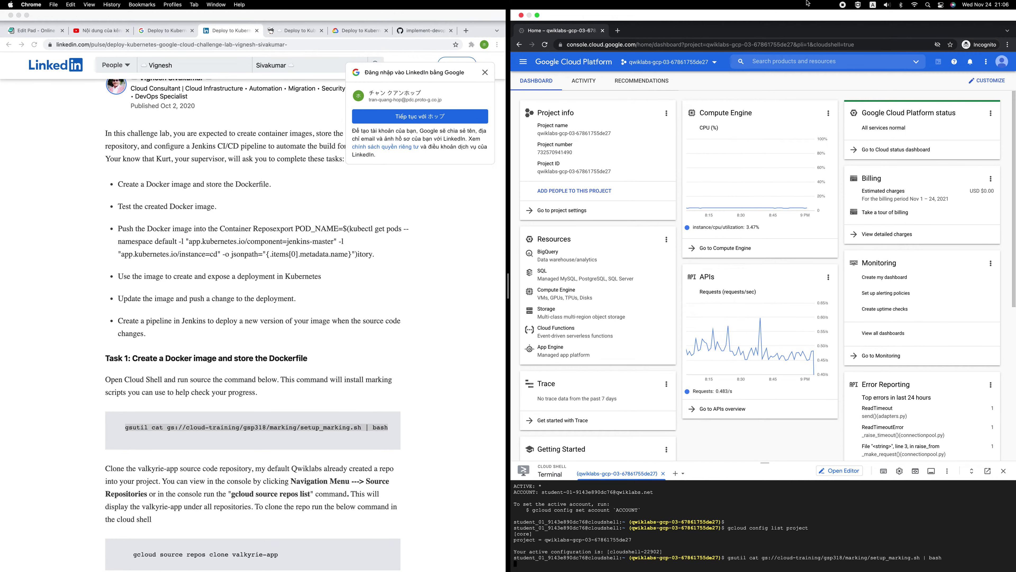
- Select the gcloud source repos clone valkyrie-app command under Task 1 of the walkthrough
{"action": "scroll", "coordinate": [301, 355], "scroll_direction": "down", "scroll_amount": 5}
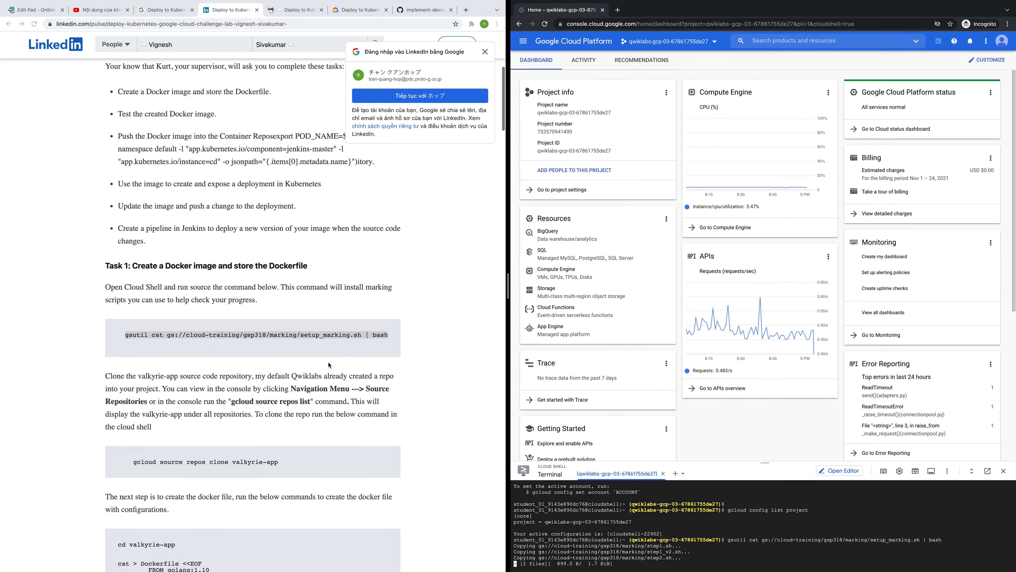
{"action": "left_click_drag", "start_coordinate": [279, 333], "coordinate": [127, 333]}
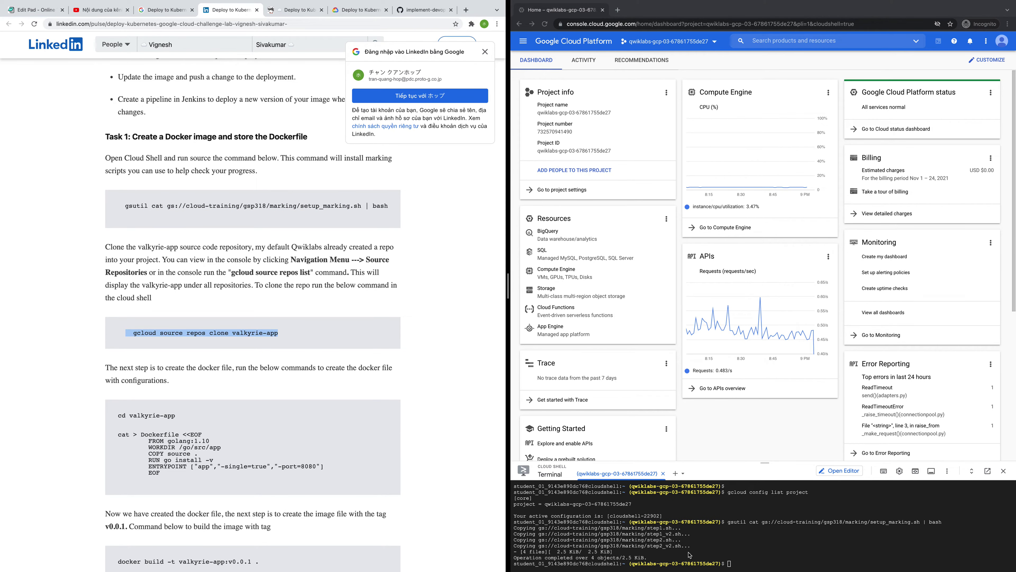
{"action": "left_click_drag", "start_coordinate": [737, 522], "coordinate": [960, 558]}
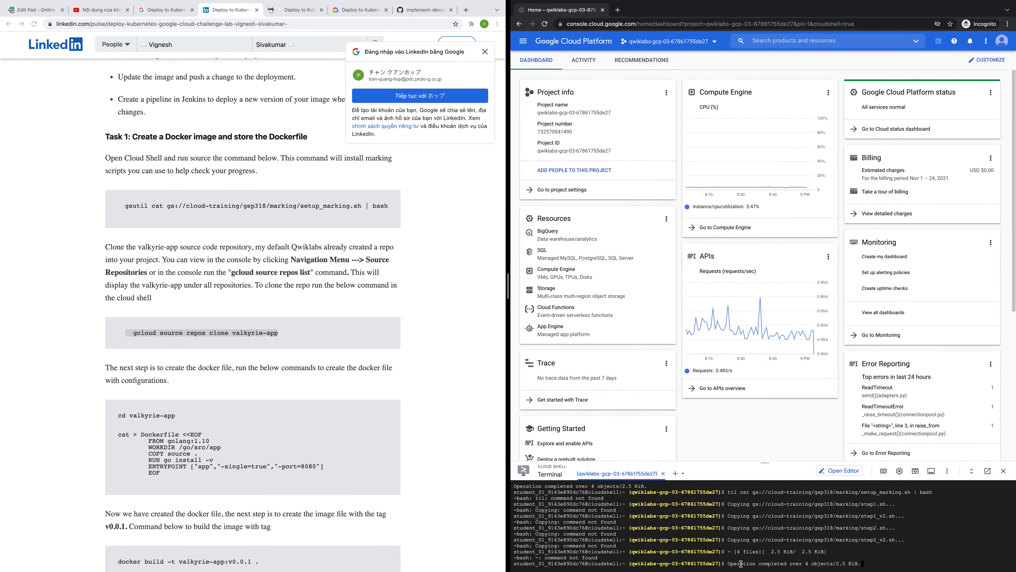
{"action": "key", "text": "BackSpace"}
{"action": "key", "text": "BackSpace"}
{"action": "key", "text": "BackSpace"}
{"action": "key", "text": "BackSpace"}
{"action": "key", "text": "BackSpace"}
{"action": "key", "text": "BackSpace"}
{"action": "key", "text": "BackSpace"}
{"action": "key", "text": "BackSpace"}
{"action": "key", "text": "BackSpace"}
{"action": "key", "text": "BackSpace"}
{"action": "key", "text": "BackSpace"}
{"action": "key", "text": "BackSpace"}
{"action": "key", "text": "BackSpace"}
{"action": "key", "text": "BackSpace"}
{"action": "key", "text": "BackSpace"}
{"action": "key", "text": "BackSpace"}
{"action": "key", "text": "BackSpace"}
{"action": "key", "text": "BackSpace"}
{"action": "key", "text": "BackSpace"}
{"action": "key", "text": "BackSpace"}
{"action": "key", "text": "BackSpace"}
{"action": "key", "text": "BackSpace"}
{"action": "key", "text": "BackSpace"}
{"action": "key", "text": "BackSpace"}
{"action": "key", "text": "BackSpace"}
{"action": "key", "text": "BackSpace"}
{"action": "key", "text": "BackSpace"}
{"action": "key", "text": "BackSpace"}
{"action": "key", "text": "BackSpace"}
{"action": "key", "text": "BackSpace"}
{"action": "key", "text": "BackSpace"}
{"action": "key", "text": "BackSpace"}
{"action": "key", "text": "BackSpace"}
{"action": "key", "text": "BackSpace"}
{"action": "key", "text": "BackSpace"}
{"action": "key", "text": "BackSpace"}
{"action": "key", "text": "BackSpace"}
{"action": "key", "text": "BackSpace"}
{"action": "key", "text": "BackSpace"}
{"action": "key", "text": "BackSpace"}
{"action": "key", "text": "BackSpace"}
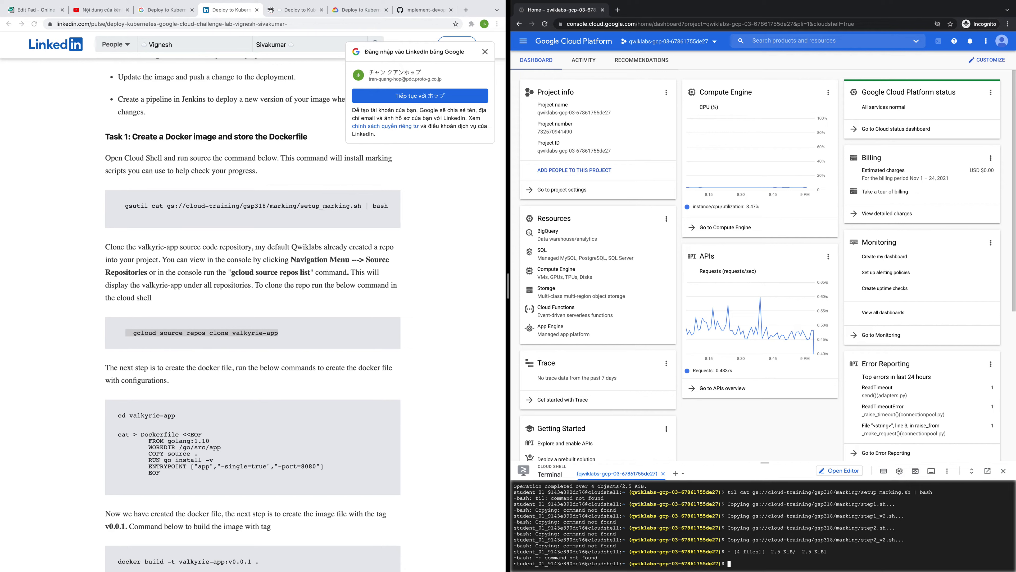
- Clone the valkyrie-app source repository in Cloud Shell with gcloud source repos clone valkyrie-app
{"action": "left_click", "coordinate": [233, 336]}
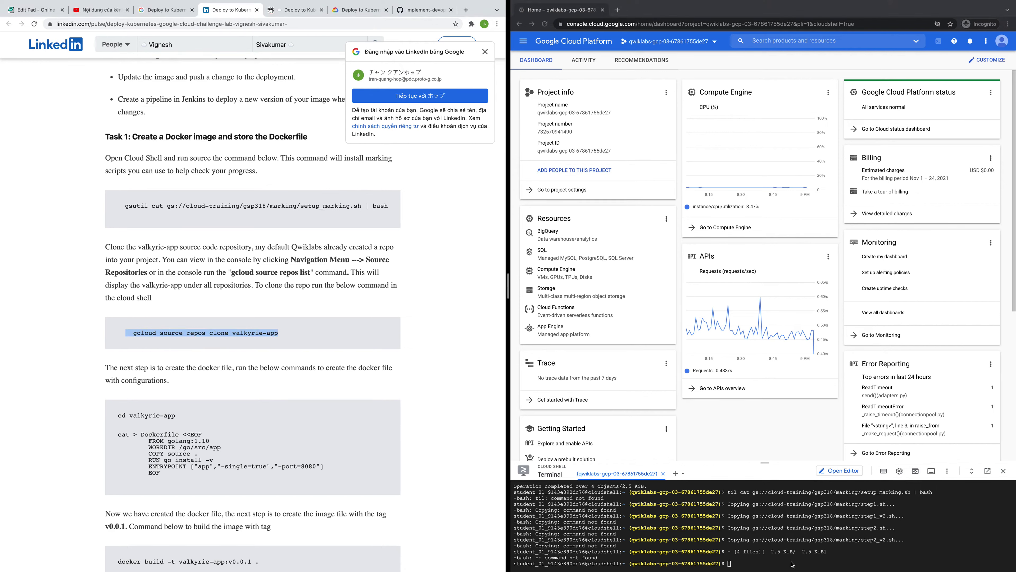
{"action": "left_click", "coordinate": [769, 562]}
{"action": "type", "text": "gcloud source repos clone valkyrie-app"}
{"action": "key", "text": "Return"}
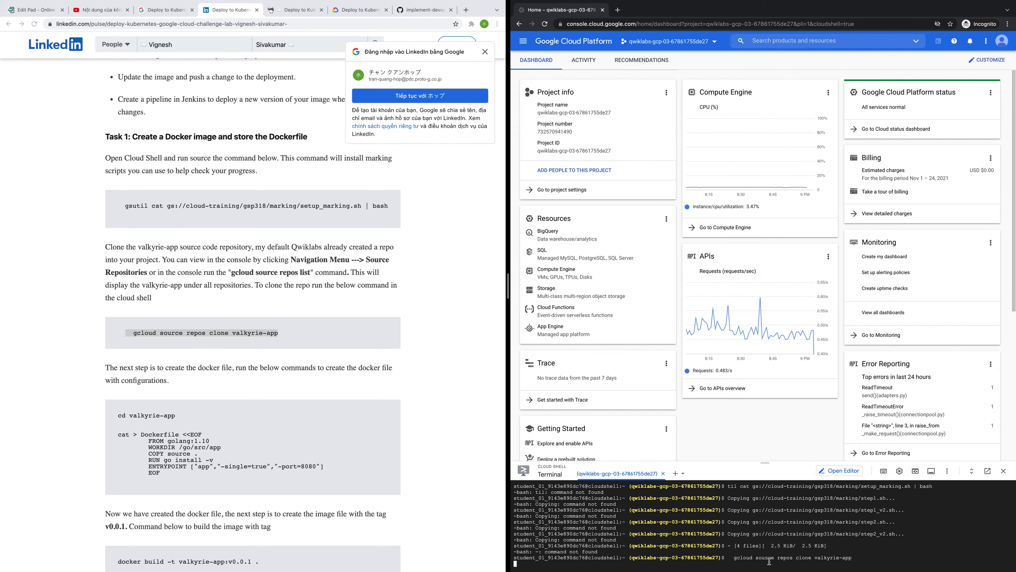
- Copy the walkthrough's cd valkyrie-app and cat > Dockerfile block and run it in Cloud Shell to create the golang:1.10 Dockerfile
{"action": "left_click", "coordinate": [227, 423]}
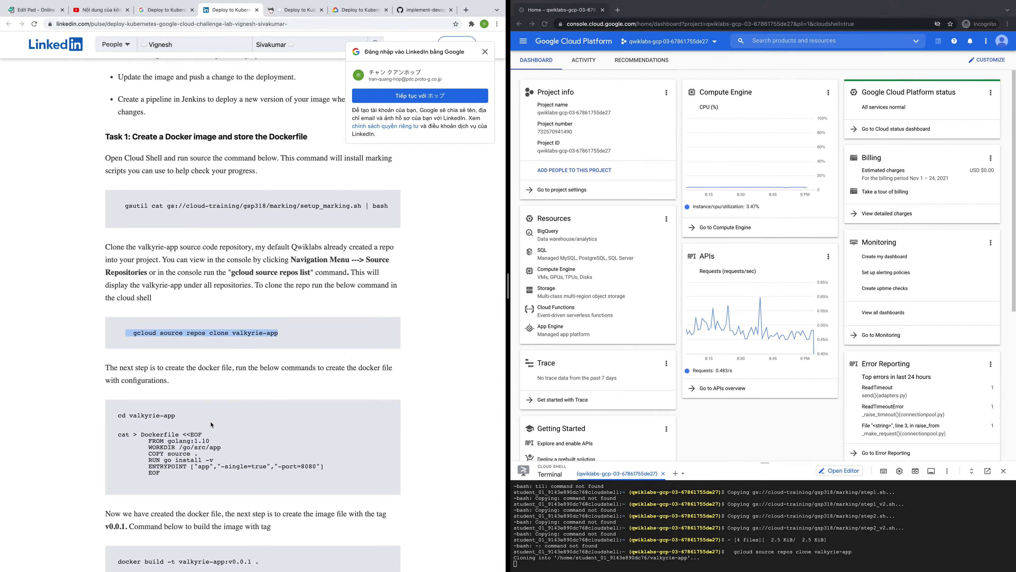
{"action": "left_click", "coordinate": [119, 413]}
{"action": "left_click_drag", "start_coordinate": [119, 414], "coordinate": [339, 475]}
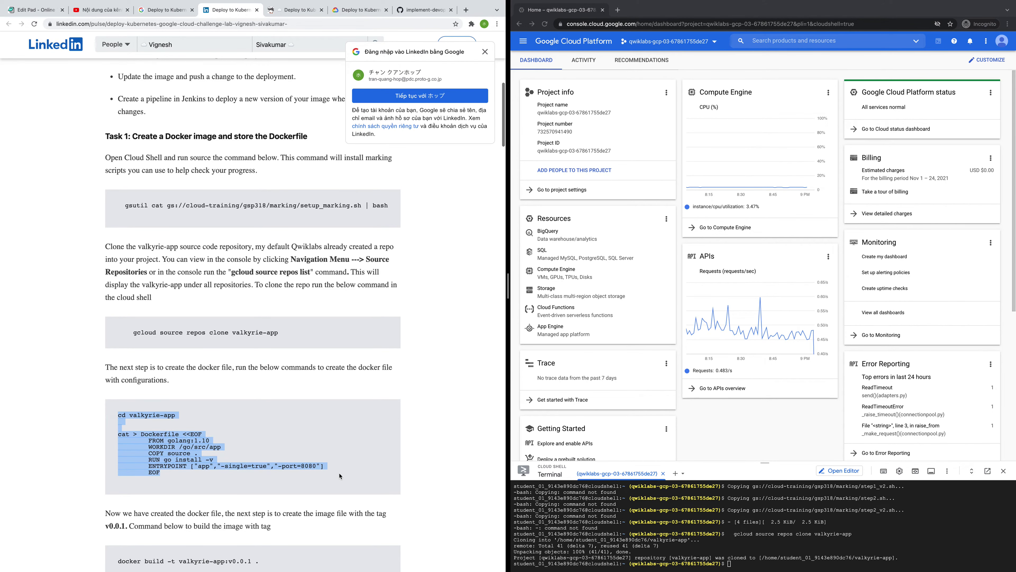
{"action": "left_click", "coordinate": [738, 564]}
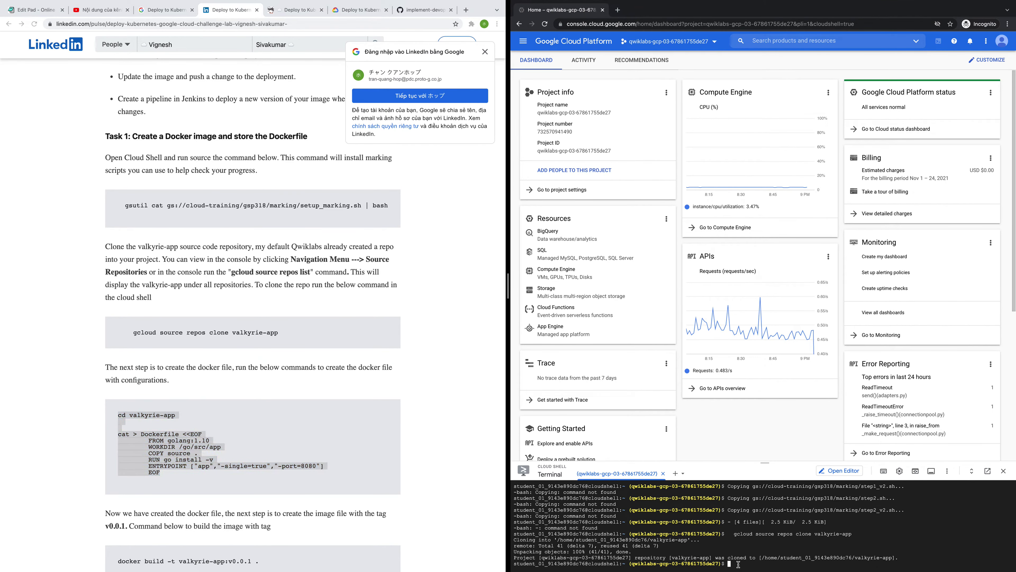
{"action": "type", "text": "cd valkyrie-app   cat > Dockerfile <<EOF FROM golang:1.10 WORKDIR /go/src/app COPY source . RUN go install -v ENTRYPOINT [\"app\",\"-single=true\",\"-port=8080\"] EOF"}
{"action": "key", "text": "Return"}
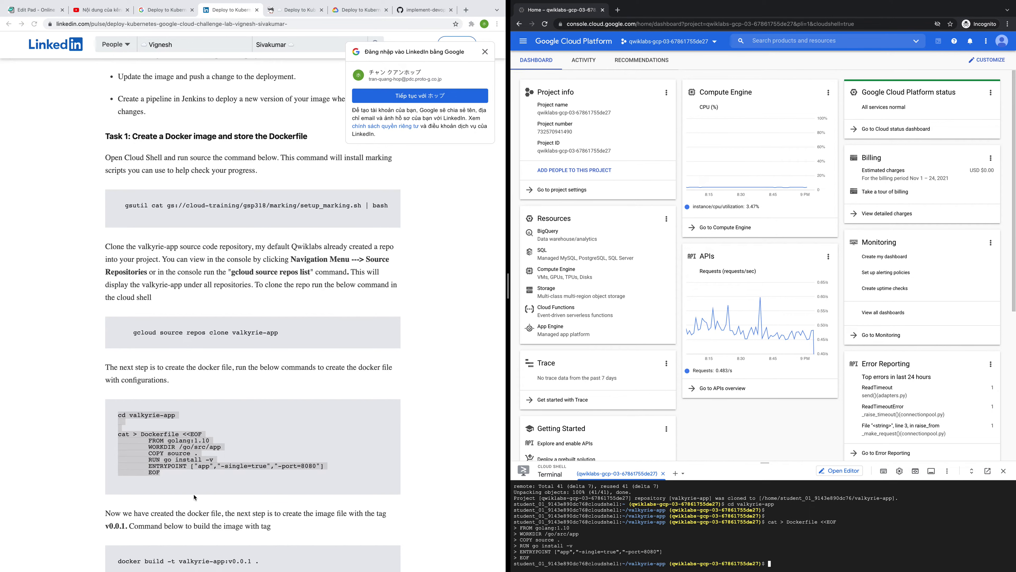
- Copy the docker build -t valkyrie-app:v0.0.1 . command from the walkthrough and run it in Cloud Shell
{"action": "scroll", "coordinate": [179, 487], "scroll_direction": "down", "scroll_amount": 2}
{"action": "scroll", "coordinate": [179, 487], "scroll_direction": "down", "scroll_amount": 2}
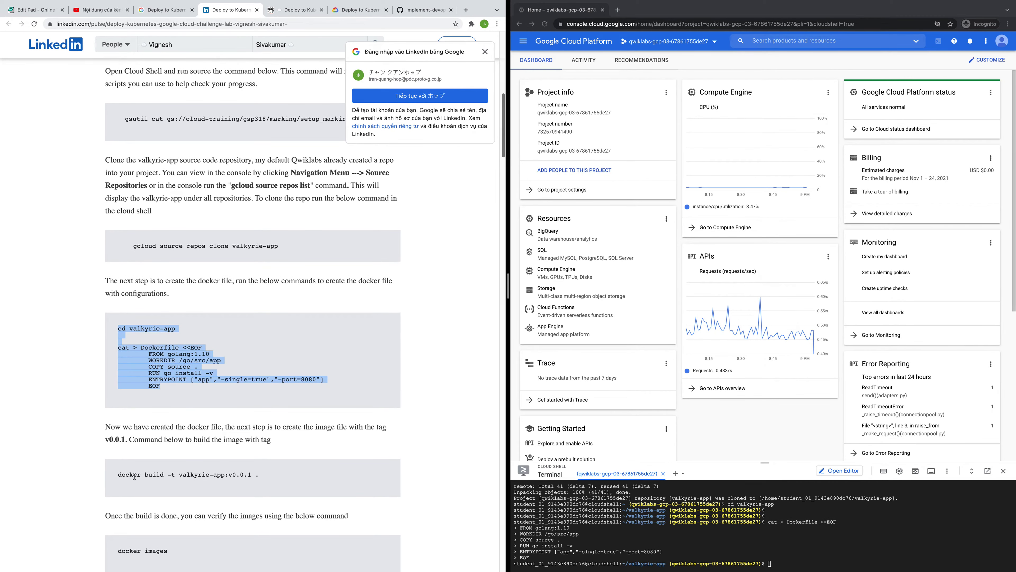
{"action": "left_click", "coordinate": [119, 475]}
{"action": "left_click_drag", "start_coordinate": [120, 475], "coordinate": [285, 480]}
{"action": "key", "text": "ctrl+c"}
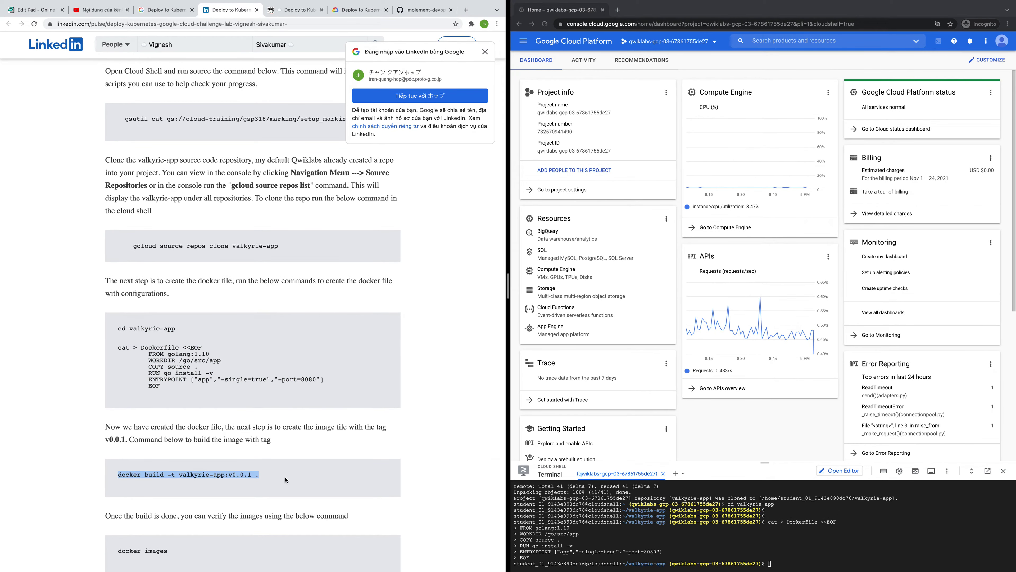
{"action": "left_click", "coordinate": [776, 568]}
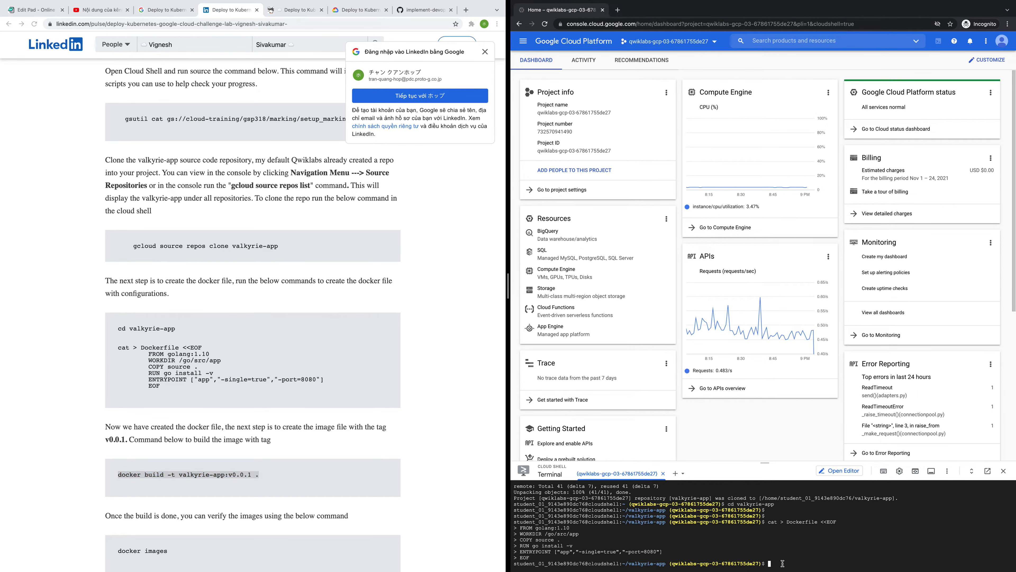
{"action": "key", "text": "ctrl+v"}
{"action": "key", "text": "Return"}
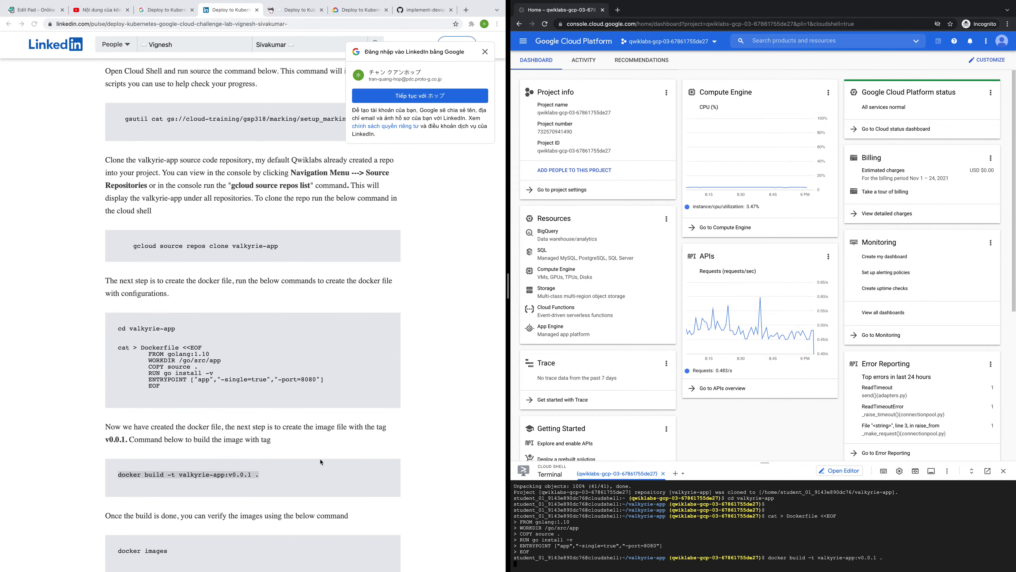
- Copy the docker images command from the walkthrough and, once the build finishes, run it in Cloud Shell to list the images
{"action": "scroll", "coordinate": [320, 461], "scroll_direction": "down", "scroll_amount": 5}
{"action": "left_click", "coordinate": [124, 375]}
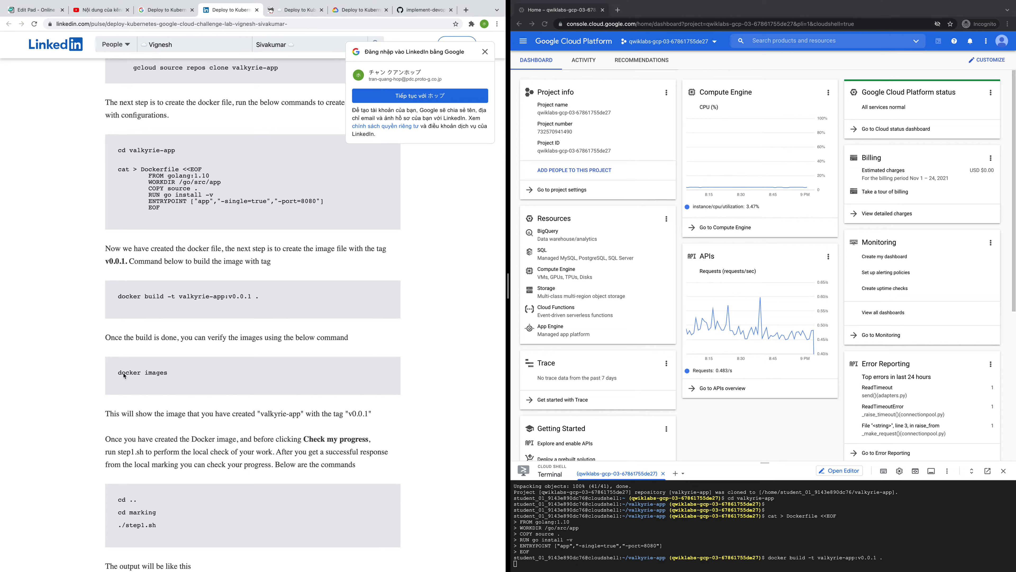
{"action": "left_click_drag", "start_coordinate": [117, 373], "coordinate": [179, 378]}
{"action": "key", "text": "ctrl+c"}
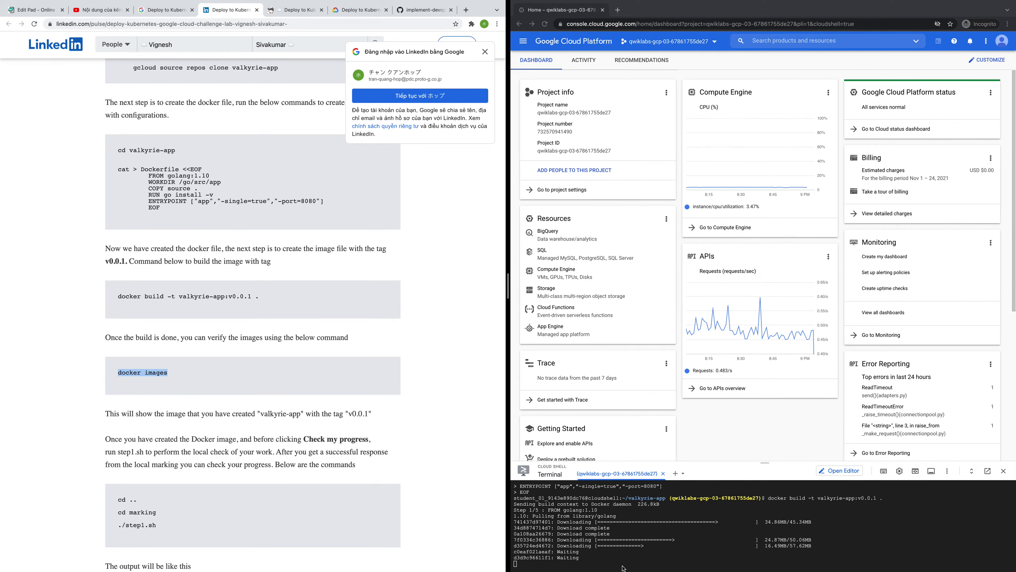
{"action": "scroll", "coordinate": [356, 461], "scroll_direction": "down", "scroll_amount": 4}
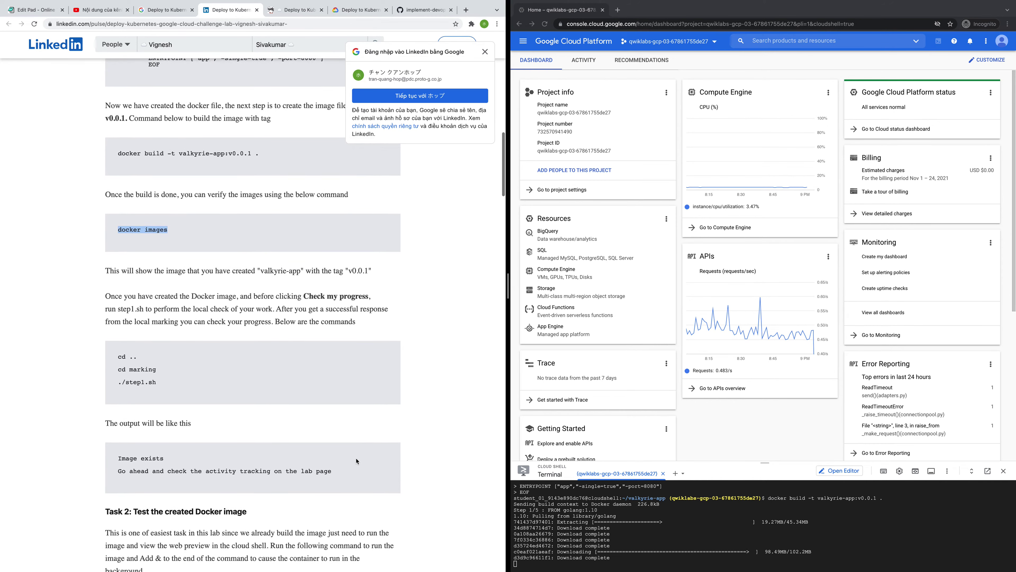
{"action": "scroll", "coordinate": [356, 461], "scroll_direction": "down", "scroll_amount": 1}
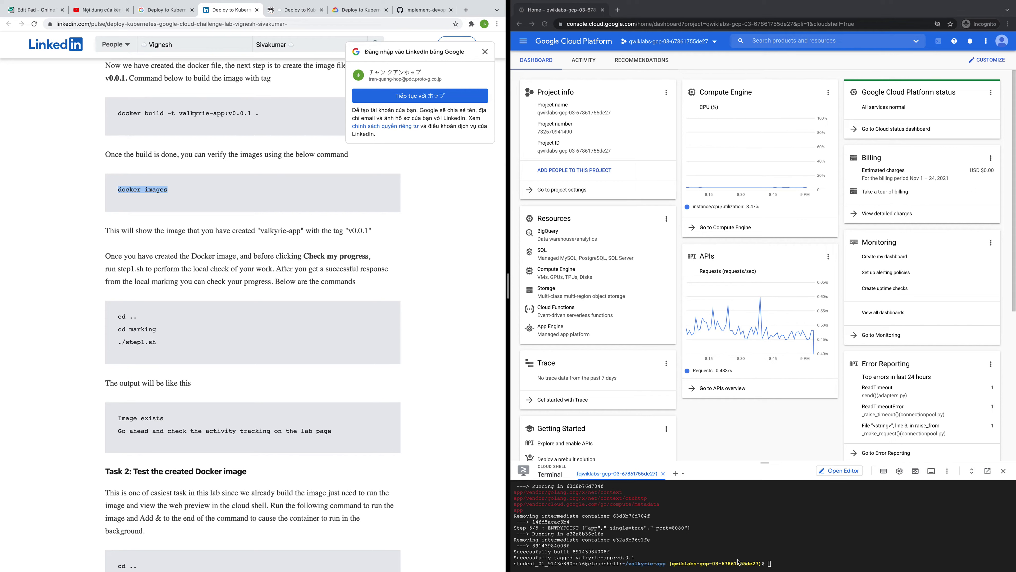
{"action": "left_click", "coordinate": [804, 565]}
{"action": "key", "text": "ctrl+v"}
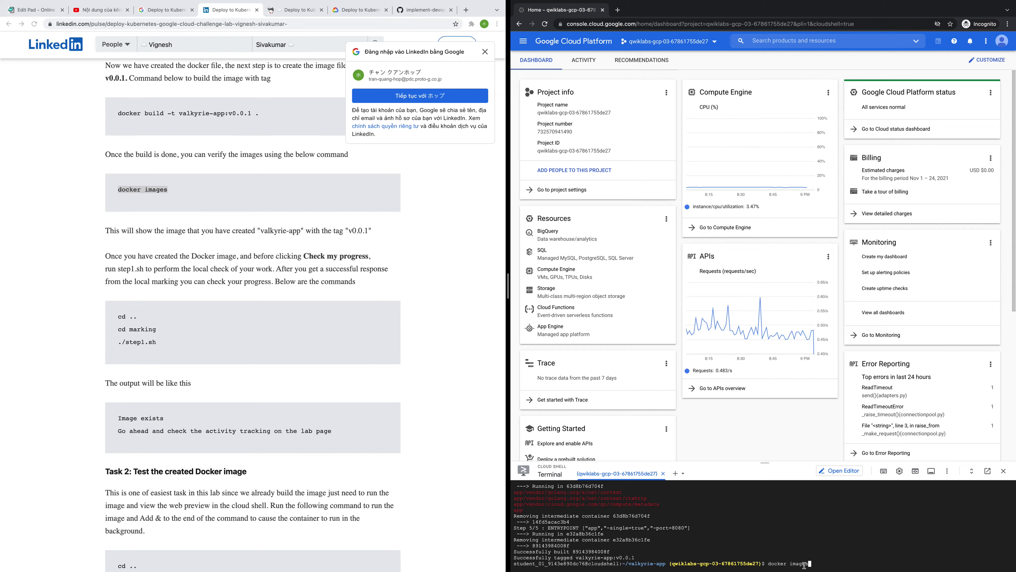
{"action": "key", "text": "Return"}
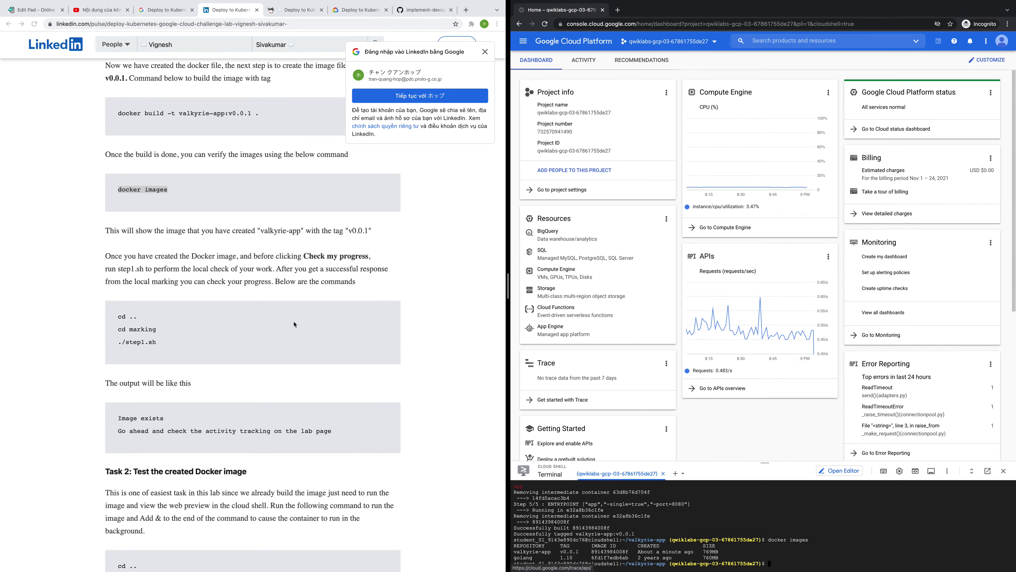
- Copy the walkthrough's commands that enter the marking folder and run ./step1.sh in Cloud Shell as the local check for Task 1
{"action": "left_click_drag", "start_coordinate": [117, 315], "coordinate": [174, 345]}
{"action": "key", "text": "super+c"}
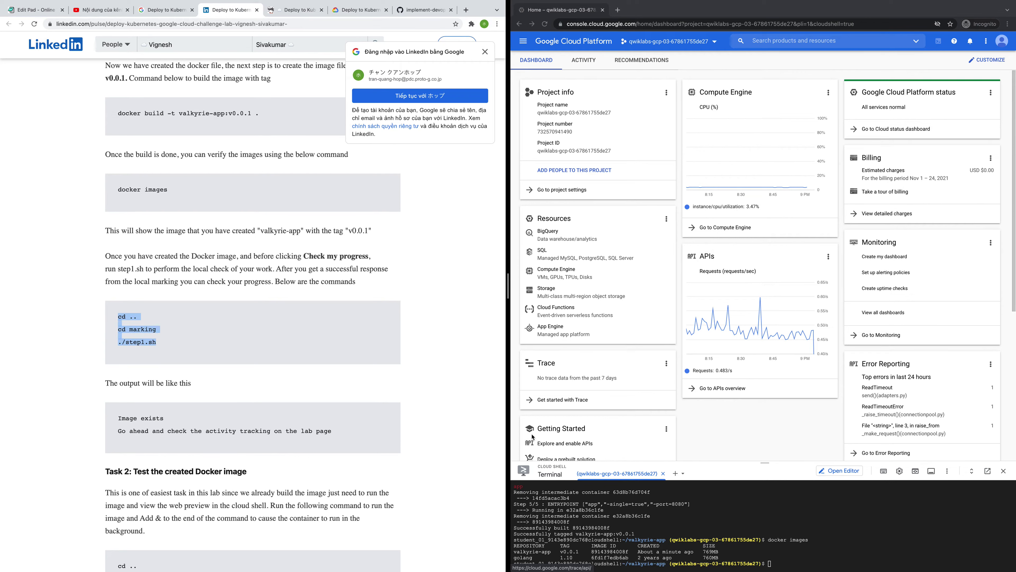
{"action": "left_click", "coordinate": [777, 561]}
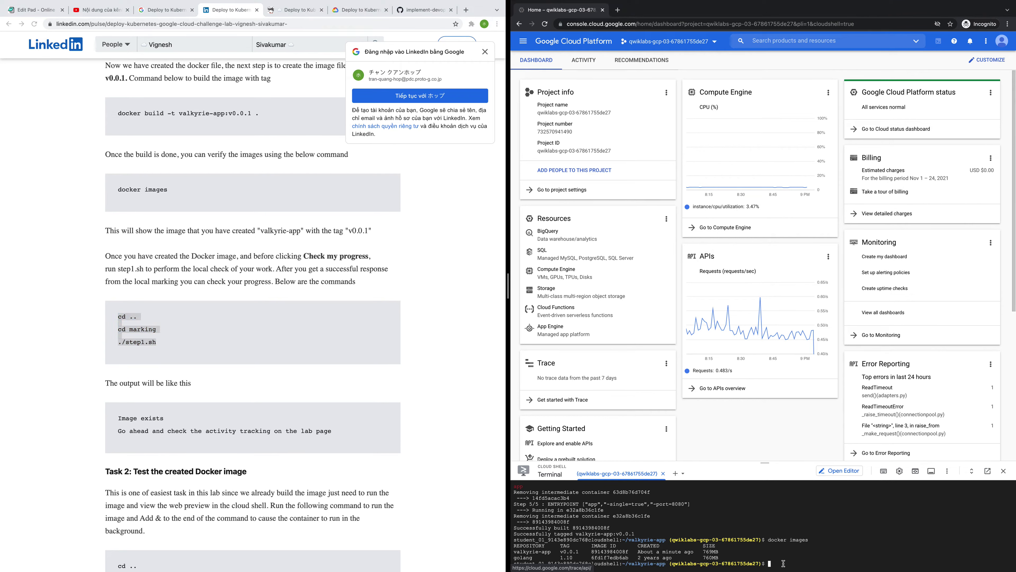
{"action": "key", "text": "super+v"}
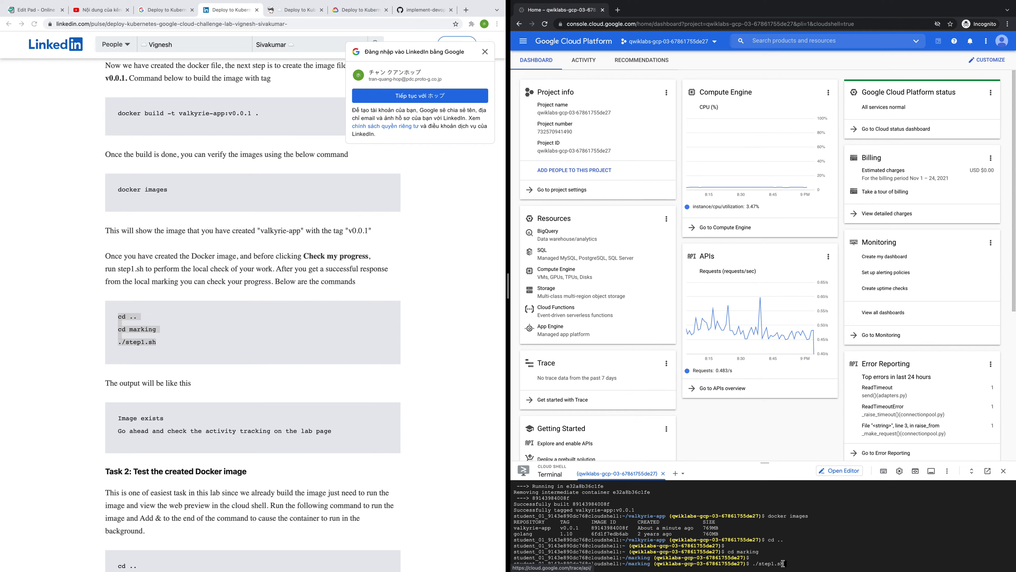
{"action": "key", "text": "Return"}
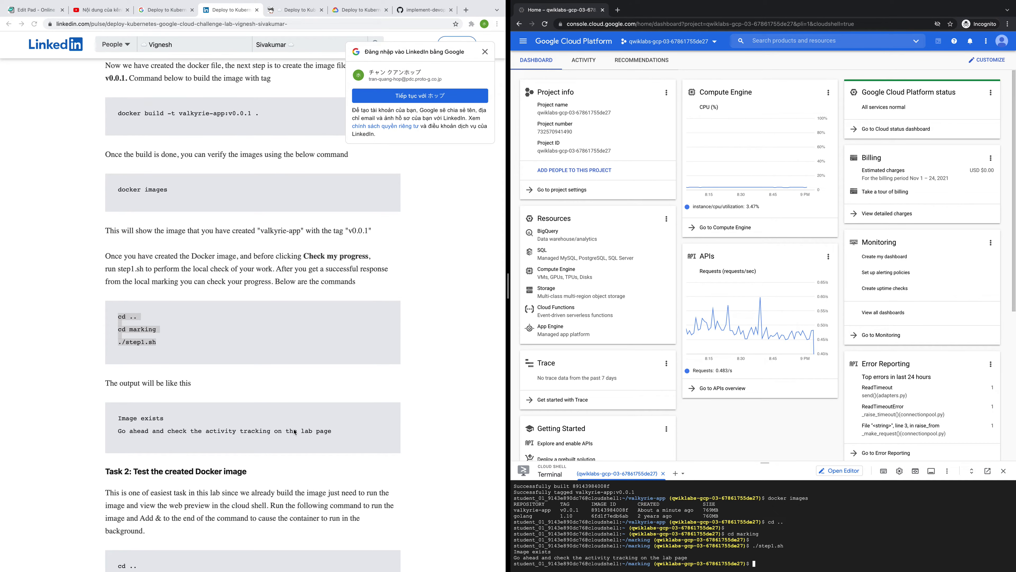
- Paste the Task 2 commands into Cloud Shell to run valkyrie-app:v0.0.1 on port 8080 in the background and check it with ./step2.sh
{"action": "scroll", "coordinate": [294, 431], "scroll_direction": "down", "scroll_amount": 6}
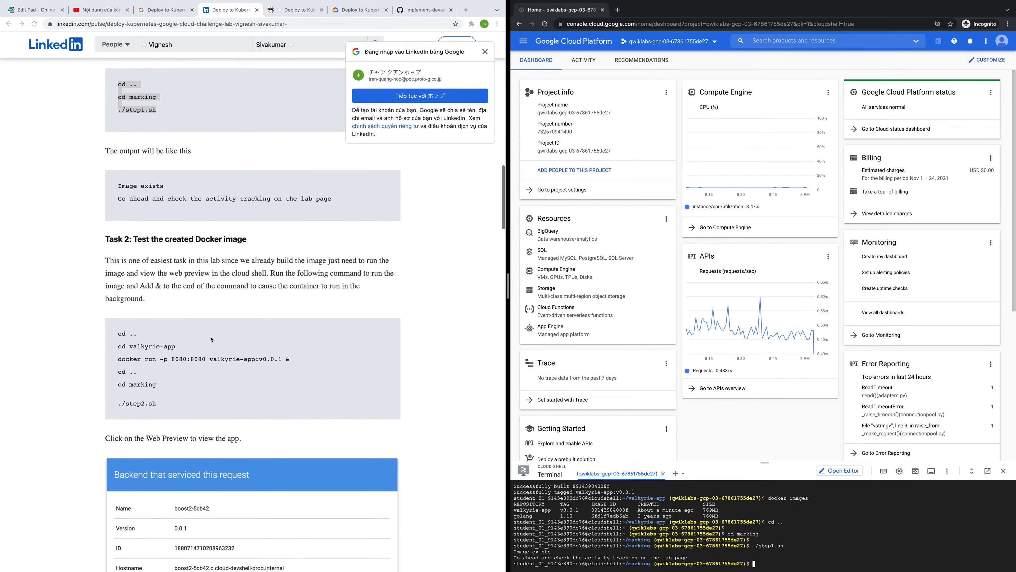
{"action": "left_click_drag", "start_coordinate": [118, 332], "coordinate": [222, 411]}
{"action": "key", "text": "ctrl+c"}
{"action": "left_click", "coordinate": [776, 568]}
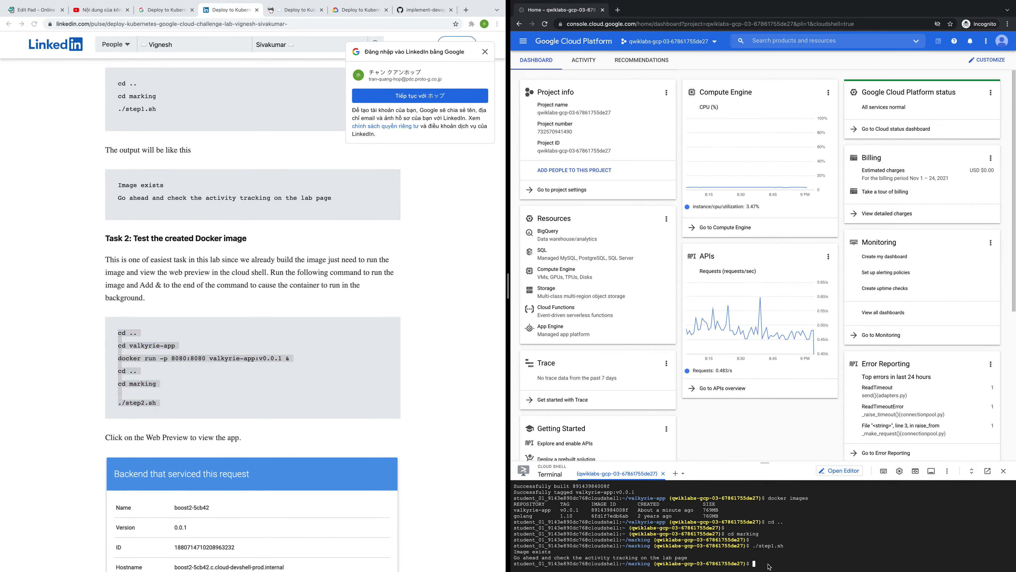
{"action": "key", "text": "ctrl+v"}
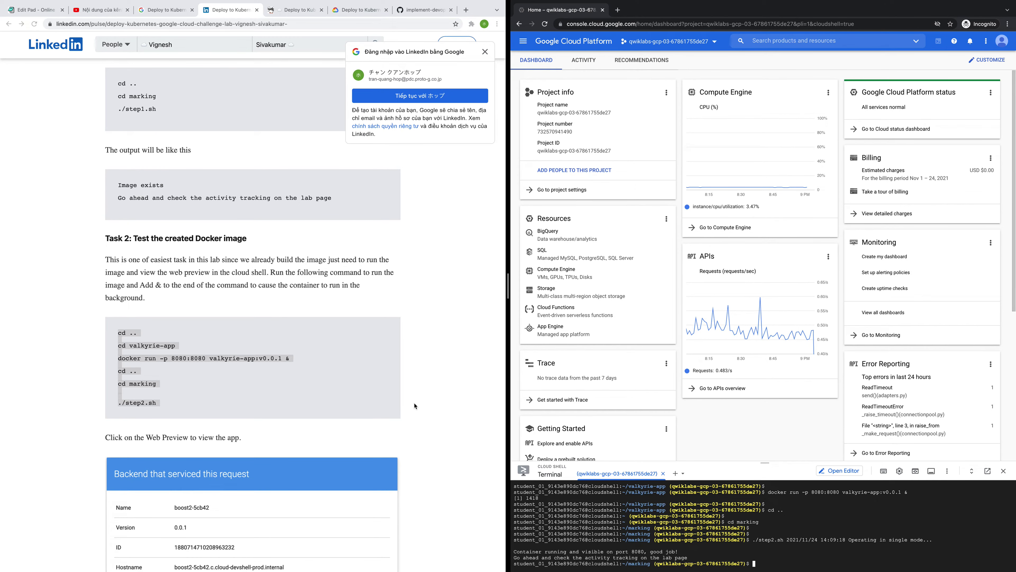
- Copy the walkthrough's Task 3 commands and run them in Cloud Shell to tag valkyrie-app:v0.0.1 for gcr.io/$GOOGLE_CLOUD_PROJECT and push it
{"action": "scroll", "coordinate": [227, 417], "scroll_direction": "down", "scroll_amount": 5}
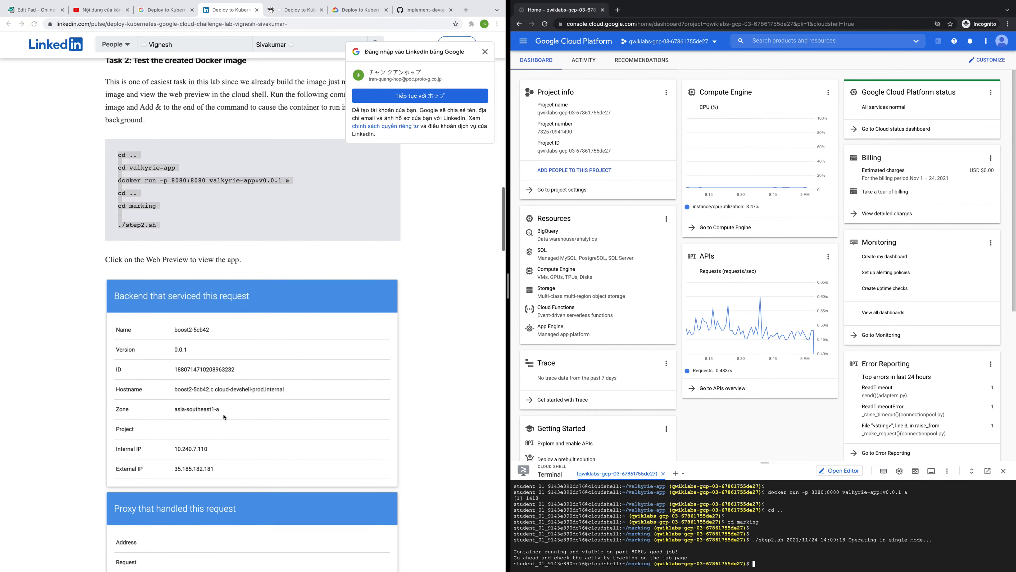
{"action": "scroll", "coordinate": [223, 417], "scroll_direction": "down", "scroll_amount": 6}
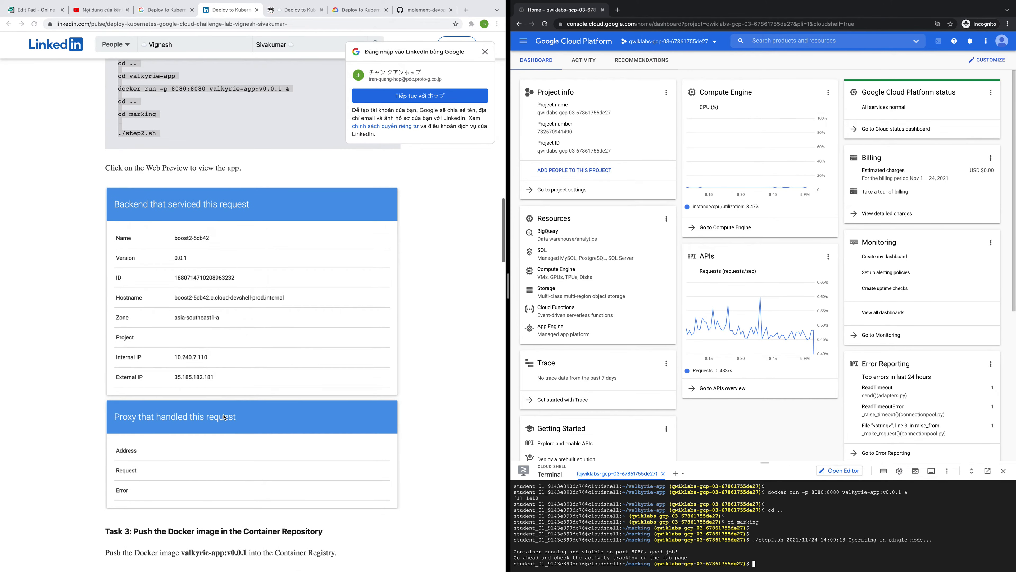
{"action": "left_click", "coordinate": [124, 406]}
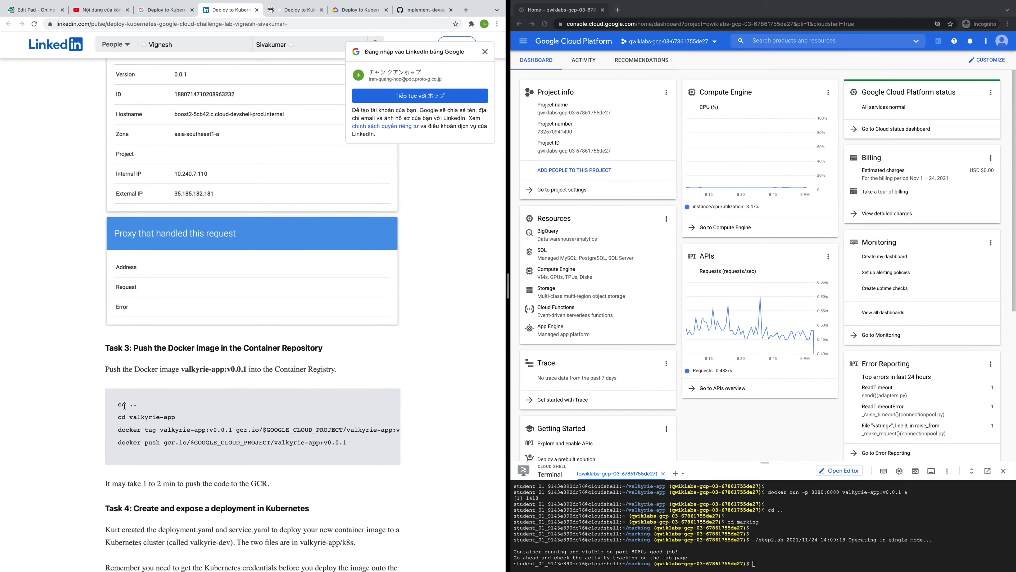
{"action": "left_click_drag", "start_coordinate": [119, 405], "coordinate": [343, 452]}
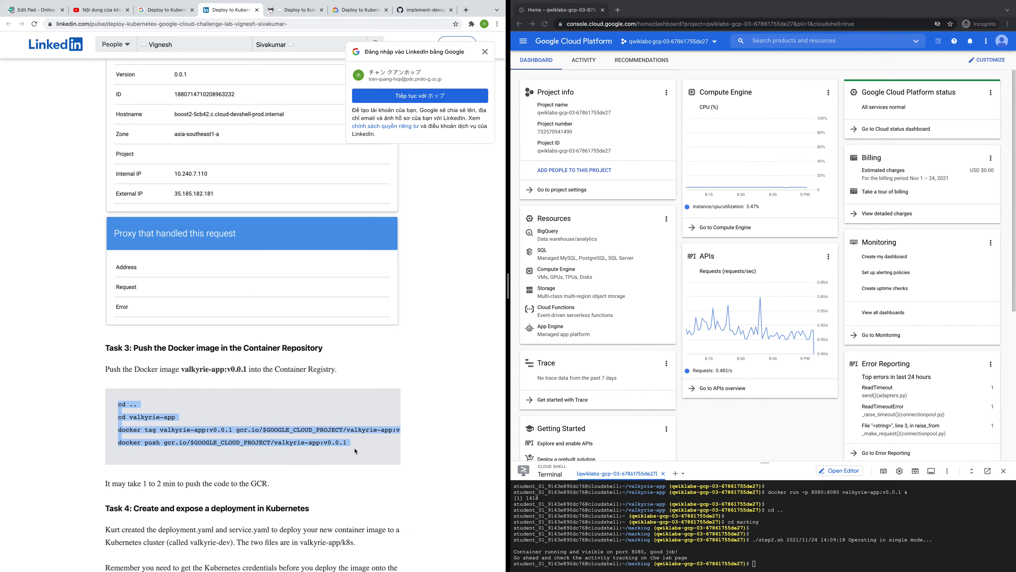
{"action": "left_click", "coordinate": [759, 559]}
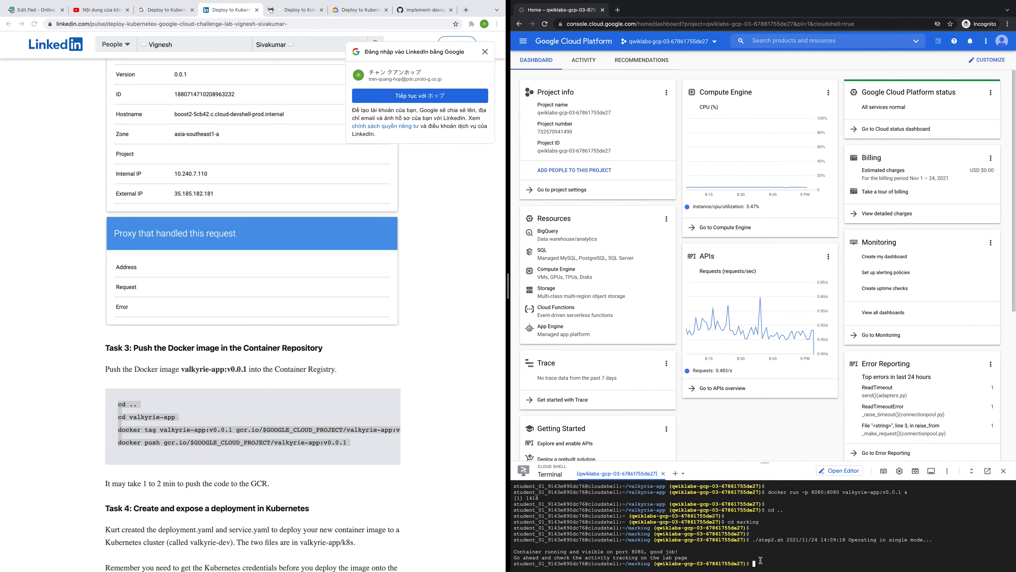
{"action": "type", "text": "cd .. cd valkyrie-app docker tag valkyrie-app:v0.0.1 gcr.io/$GOOGLE_CLOUD_PROJECT/valkyrie-app:v0.0.1 docker push gcr.io/$GOOGLE_CLOUD_PROJECT/valkyrie-app:v0.0.1"}
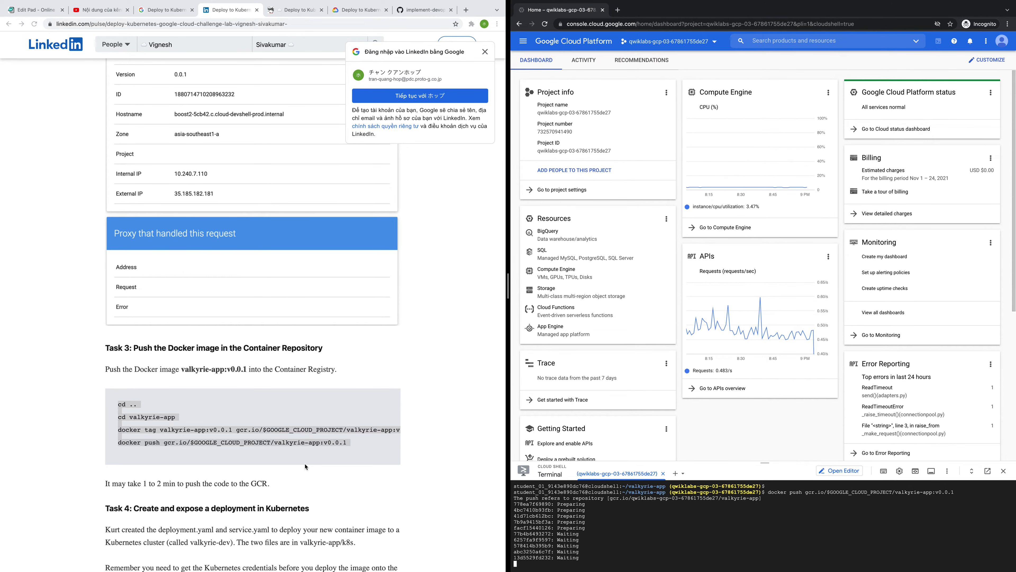
- Run the walkthrough's Task 4 commands in Cloud Shell to replace IMAGE_HERE, get the valkyrie-dev credentials in us-east1-d and create k8s/deployment.yaml
{"action": "scroll", "coordinate": [305, 466], "scroll_direction": "down", "scroll_amount": 3}
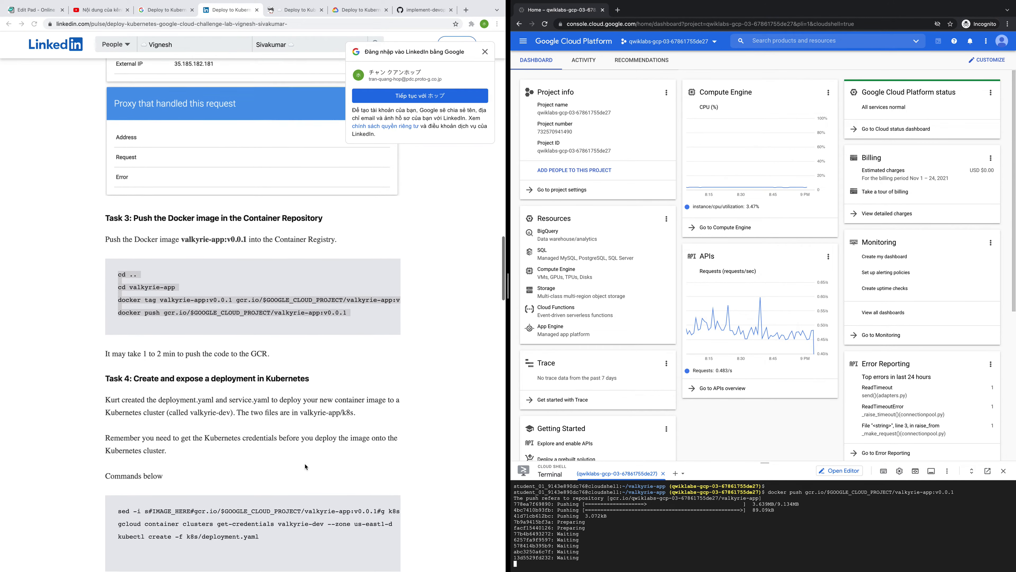
{"action": "scroll", "coordinate": [305, 467], "scroll_direction": "down", "scroll_amount": 1}
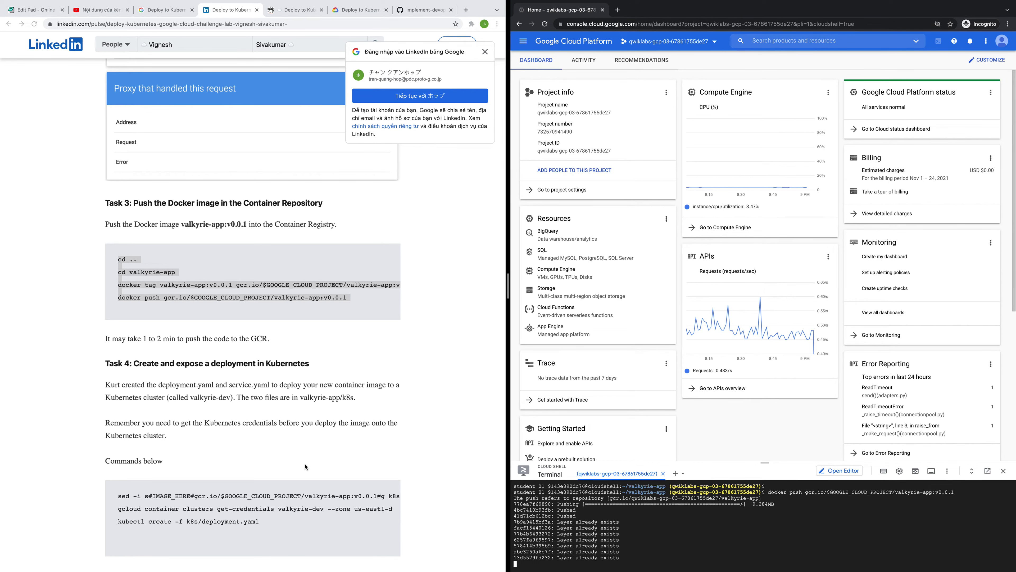
{"action": "scroll", "coordinate": [240, 454], "scroll_direction": "down", "scroll_amount": 1}
{"action": "left_click", "coordinate": [134, 442]}
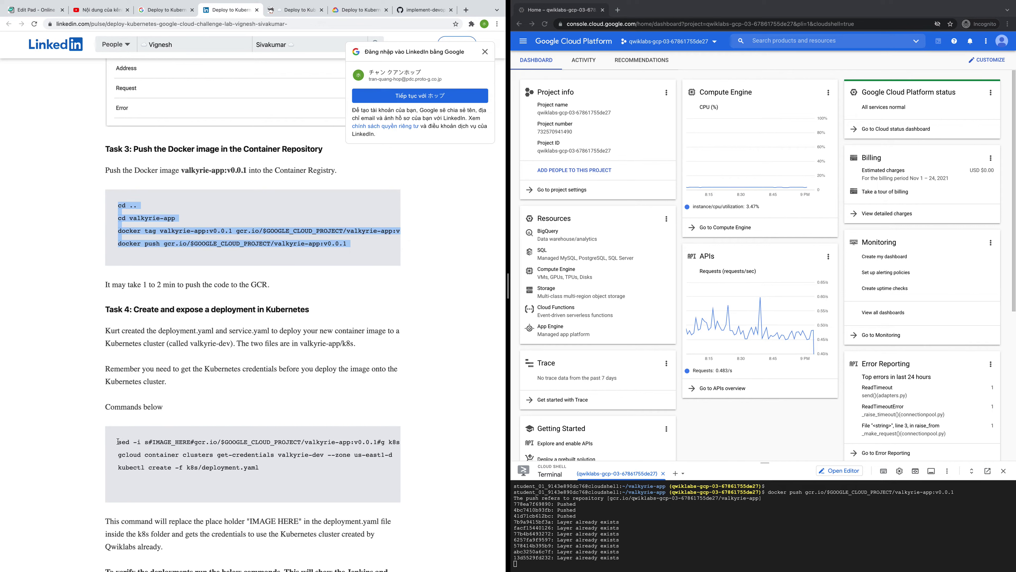
{"action": "scroll", "coordinate": [186, 480], "scroll_direction": "right", "scroll_amount": 1}
{"action": "left_click", "coordinate": [186, 496]}
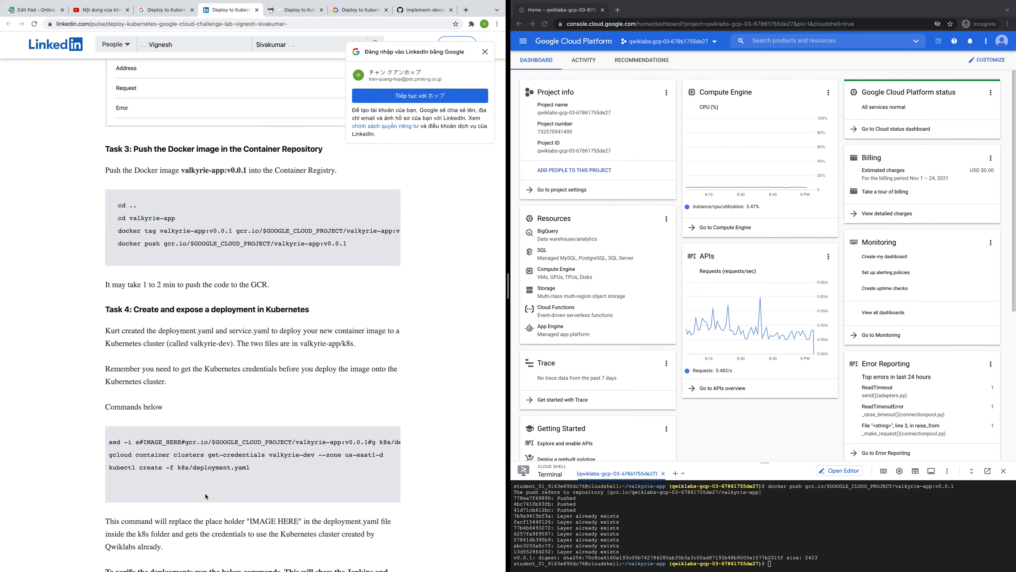
{"action": "left_click_drag", "start_coordinate": [254, 467], "coordinate": [109, 466]}
{"action": "left_click", "coordinate": [120, 441]}
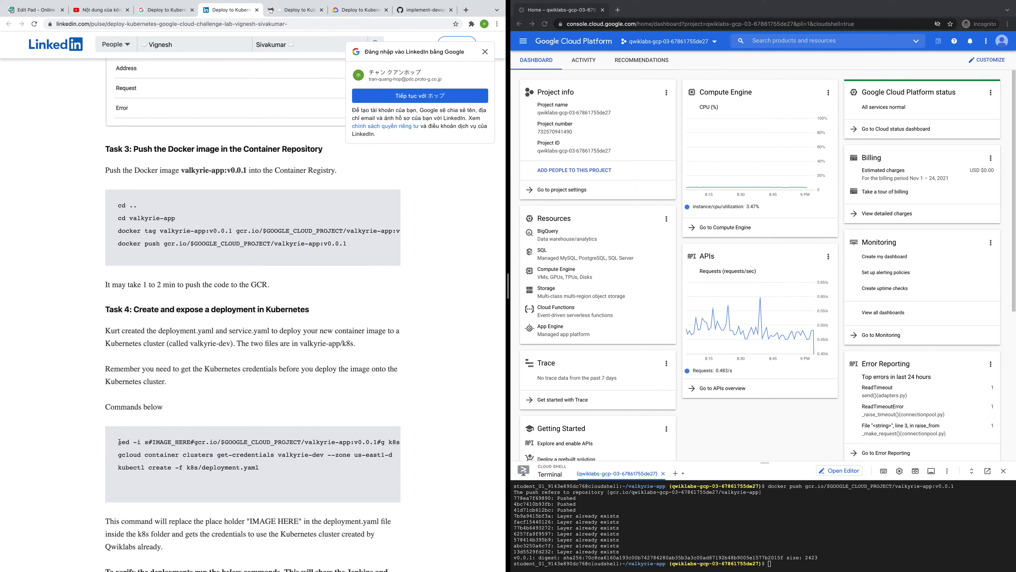
{"action": "left_click_drag", "start_coordinate": [120, 441], "coordinate": [275, 468]}
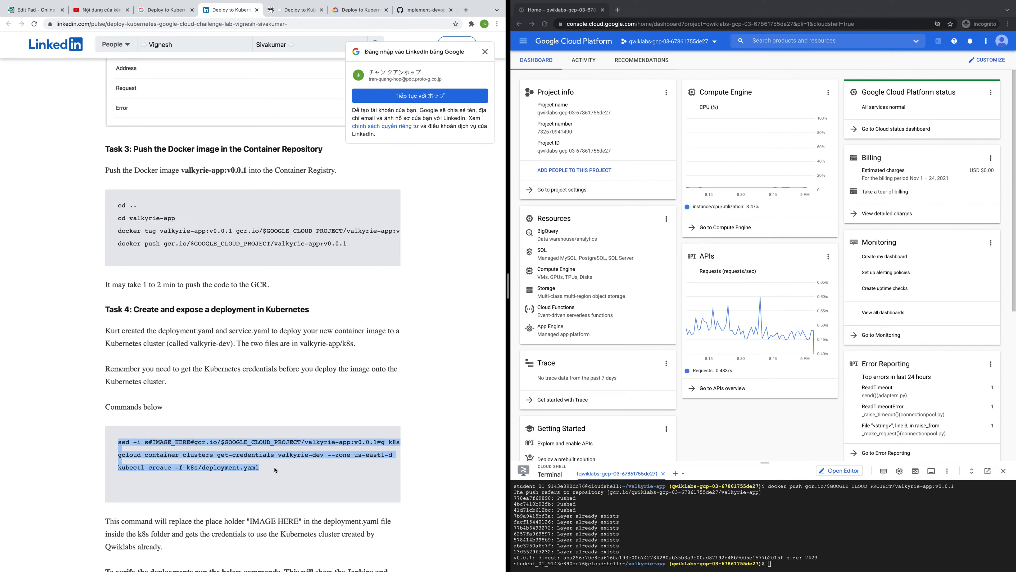
{"action": "left_click", "coordinate": [794, 564]}
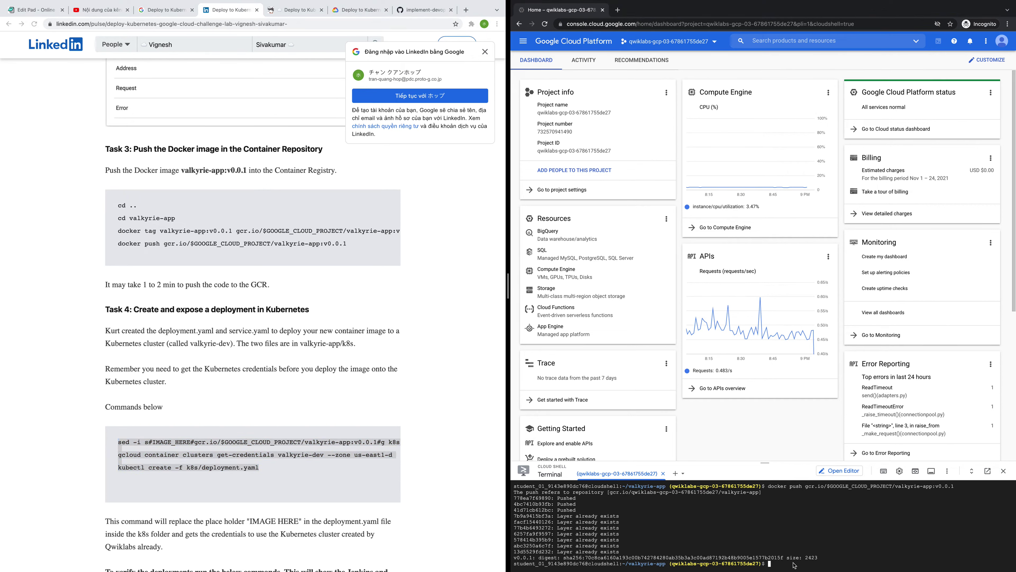
{"action": "type", "text": "sed -i s#IMAGE_HERE#gcr.io/$GOOGLE_CLOUD_PROJECT/valkyrie-app:v0.0.1#g k8s/deployment.yaml gcloud container clusters get-credentials valkyrie-dev --zone us-east1-d kubectl create -f k8s/deployment.yaml"}
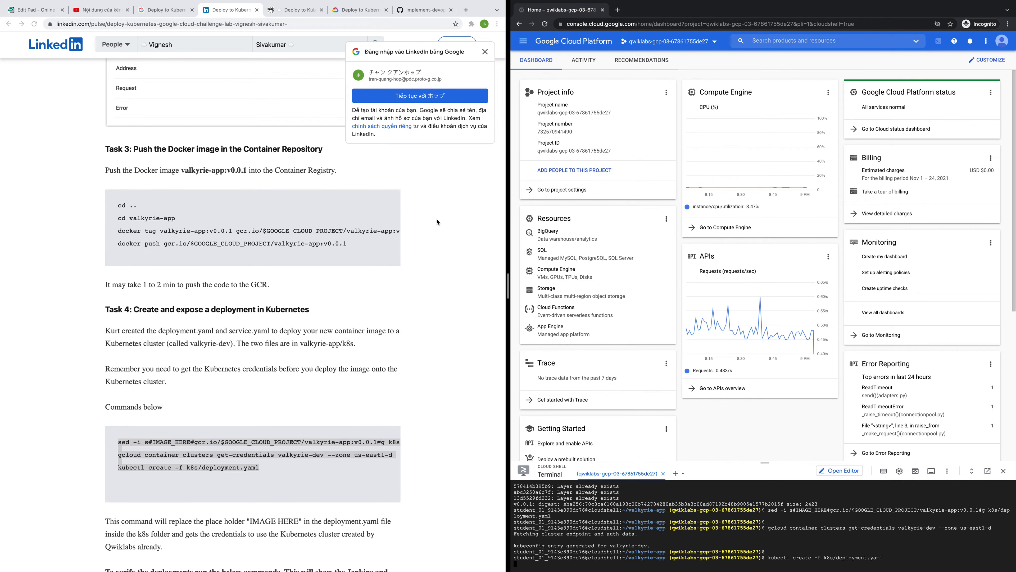
- Check the progress of Task 1 (Docker image and Dockerfile) and Task 2 (test the image) on the challenge lab page
{"action": "left_click", "coordinate": [352, 12]}
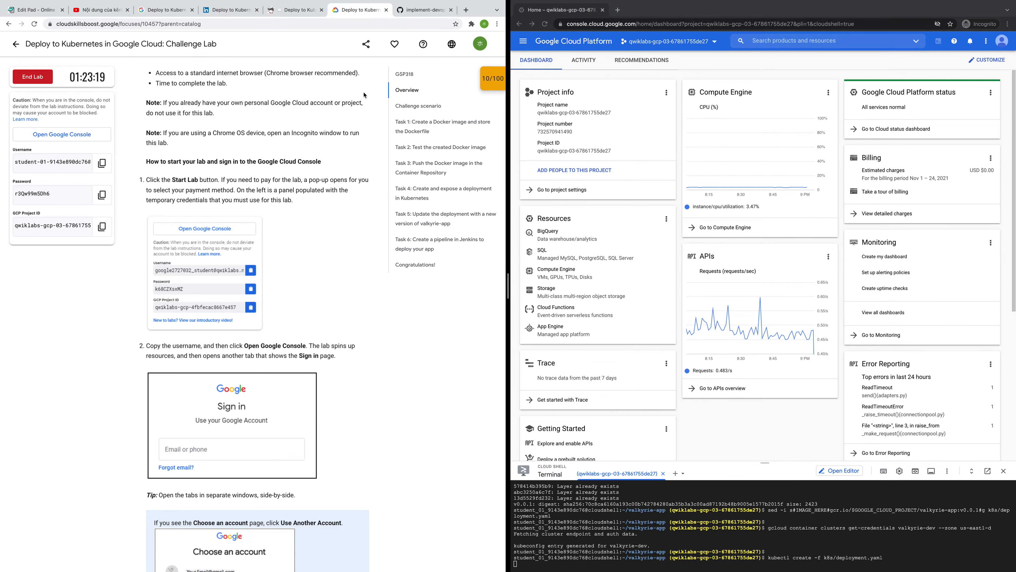
{"action": "scroll", "coordinate": [321, 222], "scroll_direction": "down", "scroll_amount": 20}
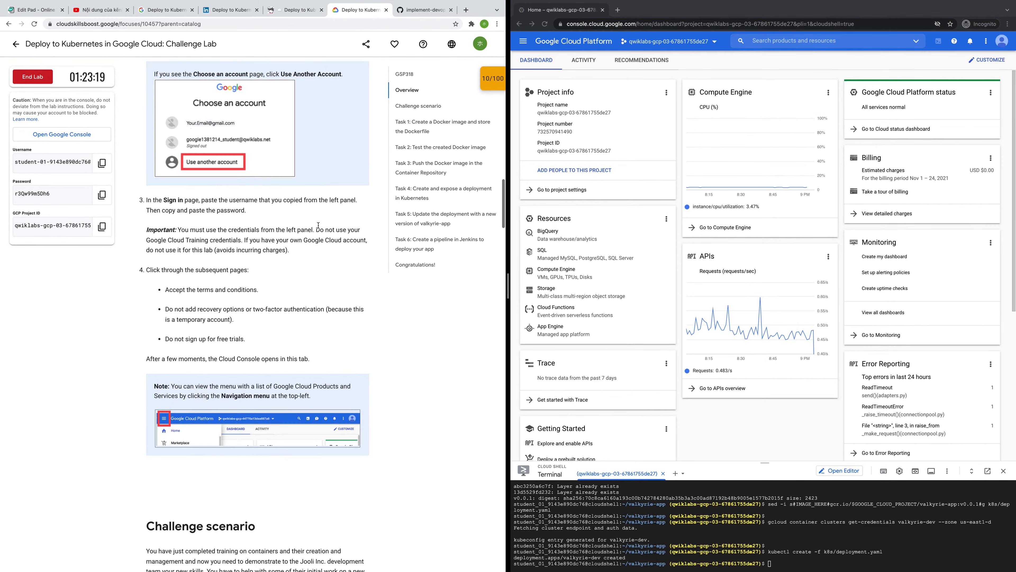
{"action": "scroll", "coordinate": [319, 228], "scroll_direction": "down", "scroll_amount": 15}
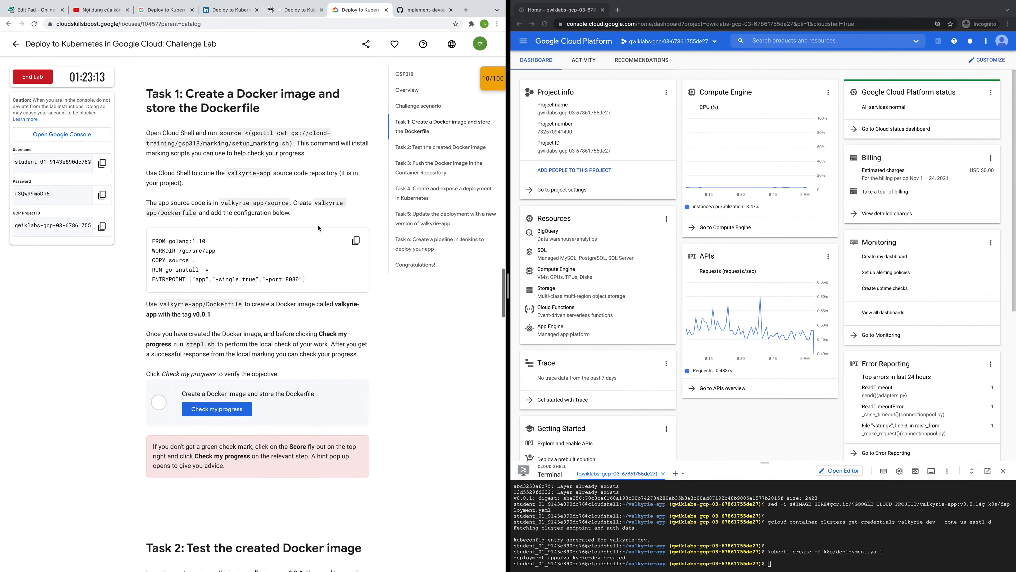
{"action": "left_click", "coordinate": [220, 267]}
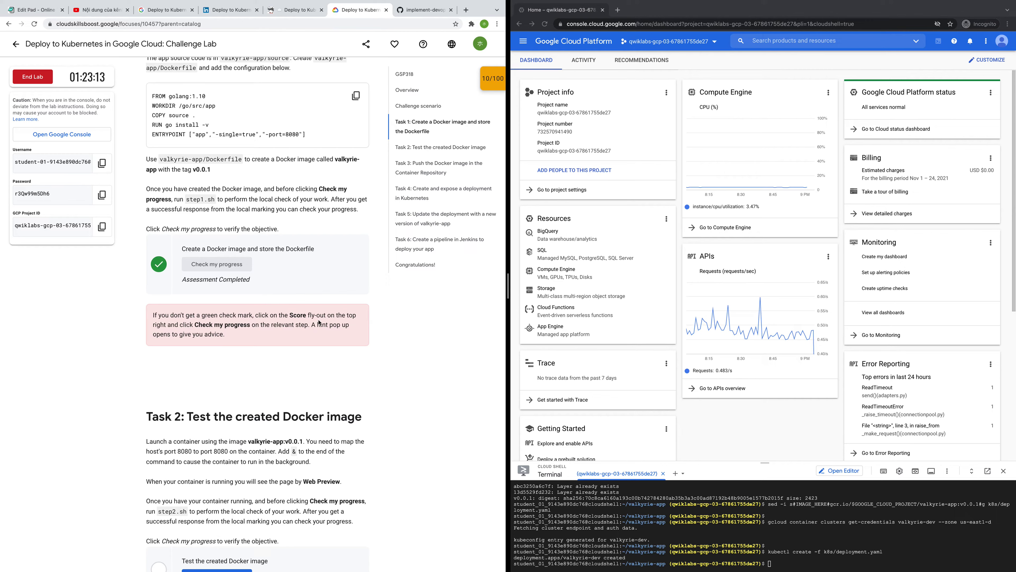
{"action": "scroll", "coordinate": [280, 326], "scroll_direction": "down", "scroll_amount": 5}
{"action": "scroll", "coordinate": [280, 326], "scroll_direction": "down", "scroll_amount": 2}
{"action": "left_click", "coordinate": [216, 332]}
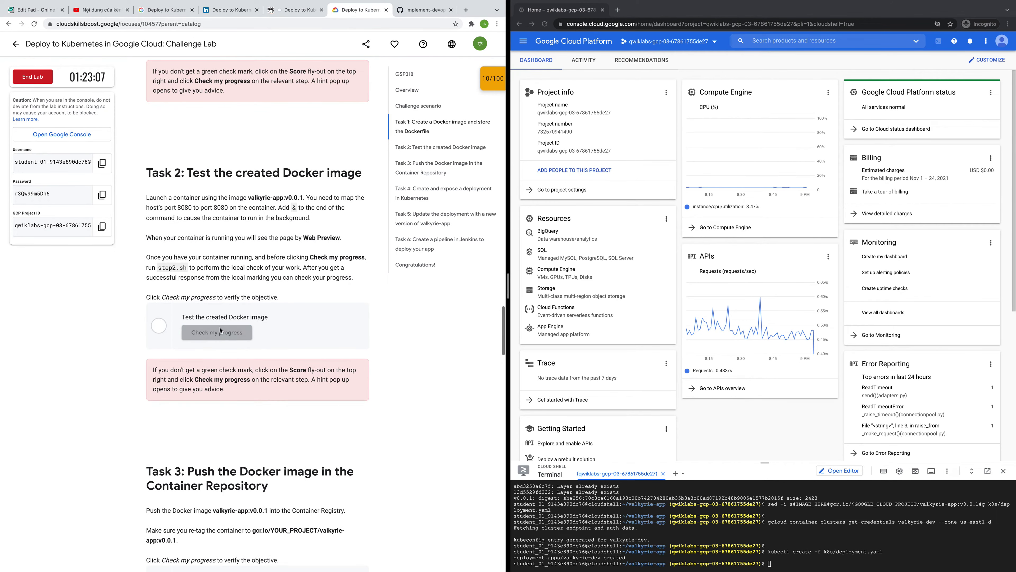
- Check the progress of Task 3 (push the Docker image) and Task 4 (create and expose a deployment) on the lab page
{"action": "scroll", "coordinate": [330, 390], "scroll_direction": "down", "scroll_amount": 7}
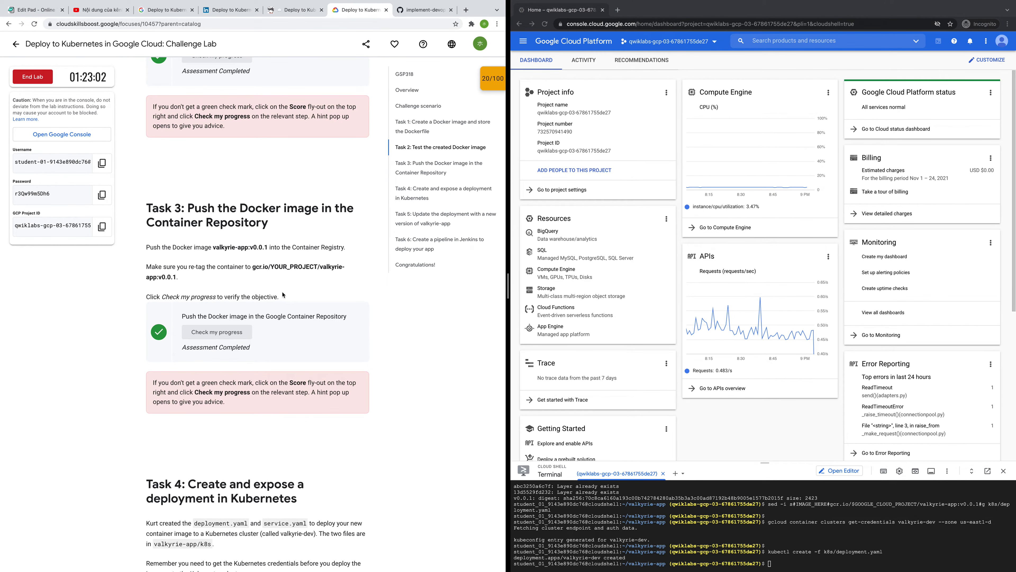
{"action": "scroll", "coordinate": [285, 405], "scroll_direction": "down", "scroll_amount": 5}
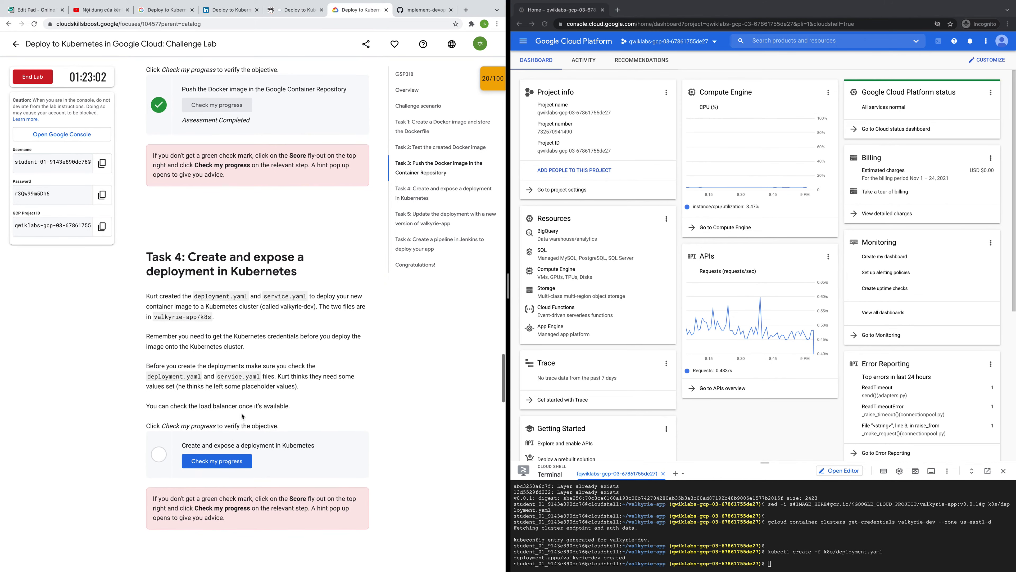
{"action": "left_click", "coordinate": [240, 459]}
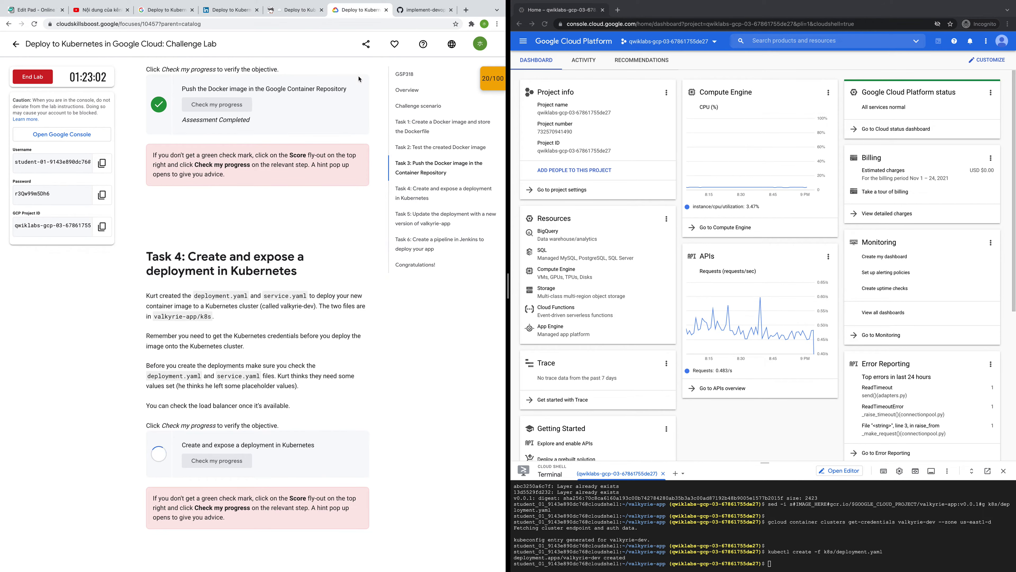
- Copy the kubectl get deployments command from the walkthrough and run it in Cloud Shell to list the deployments
{"action": "left_click", "coordinate": [220, 11]}
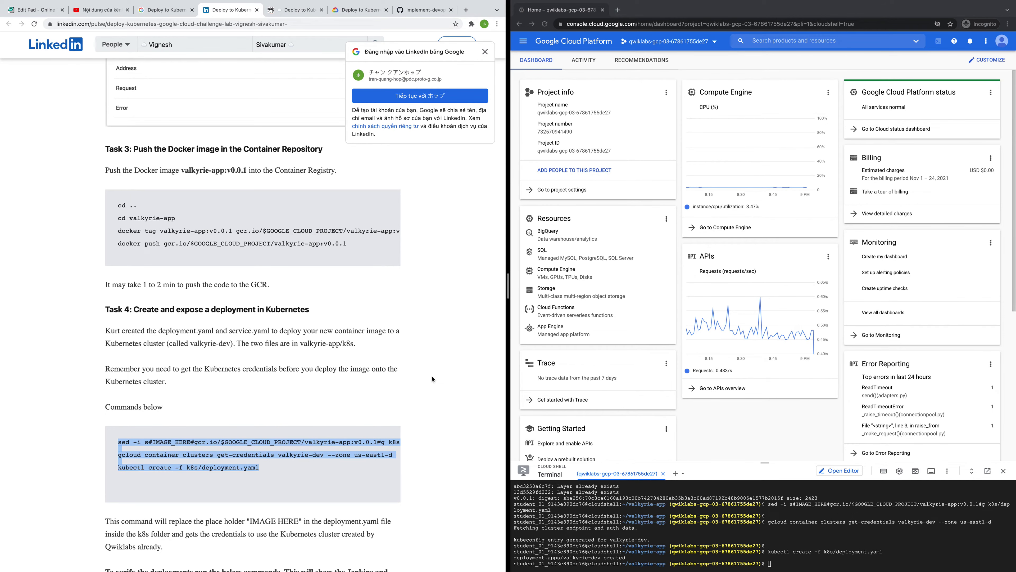
{"action": "scroll", "coordinate": [211, 407], "scroll_direction": "down", "scroll_amount": 6}
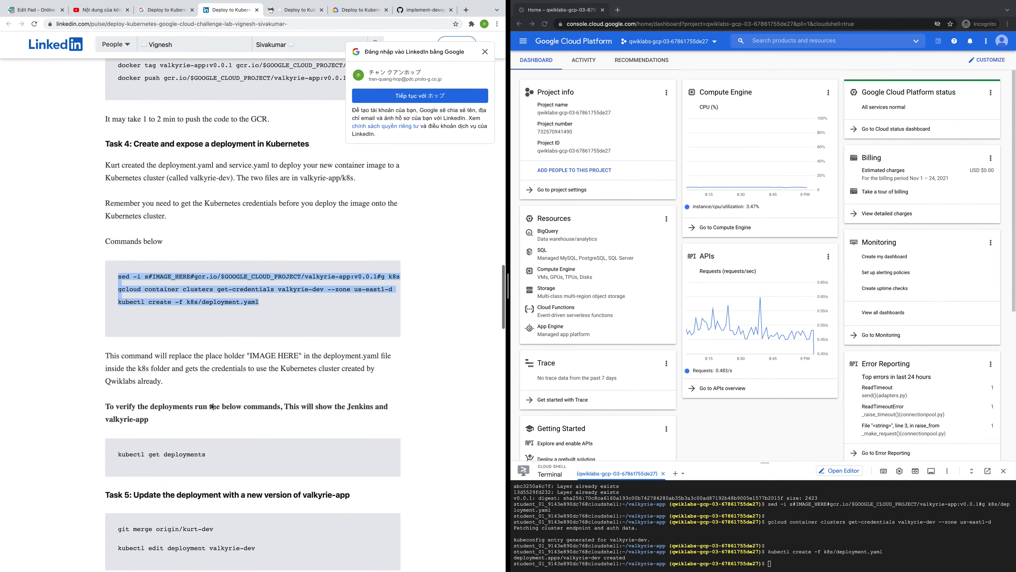
{"action": "left_click_drag", "start_coordinate": [117, 393], "coordinate": [235, 400]}
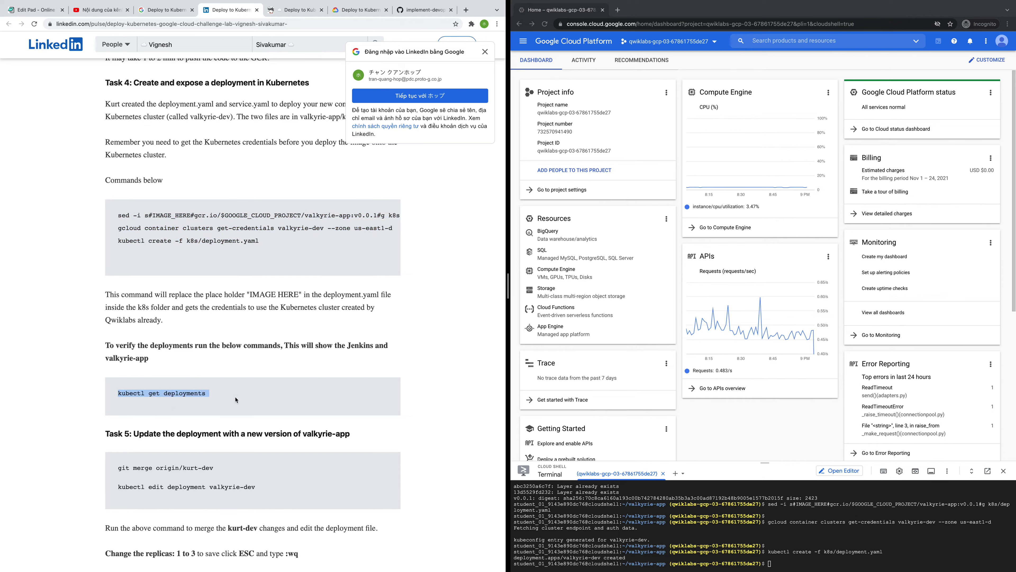
{"action": "key", "text": "ctrl+c"}
{"action": "left_click", "coordinate": [769, 564]}
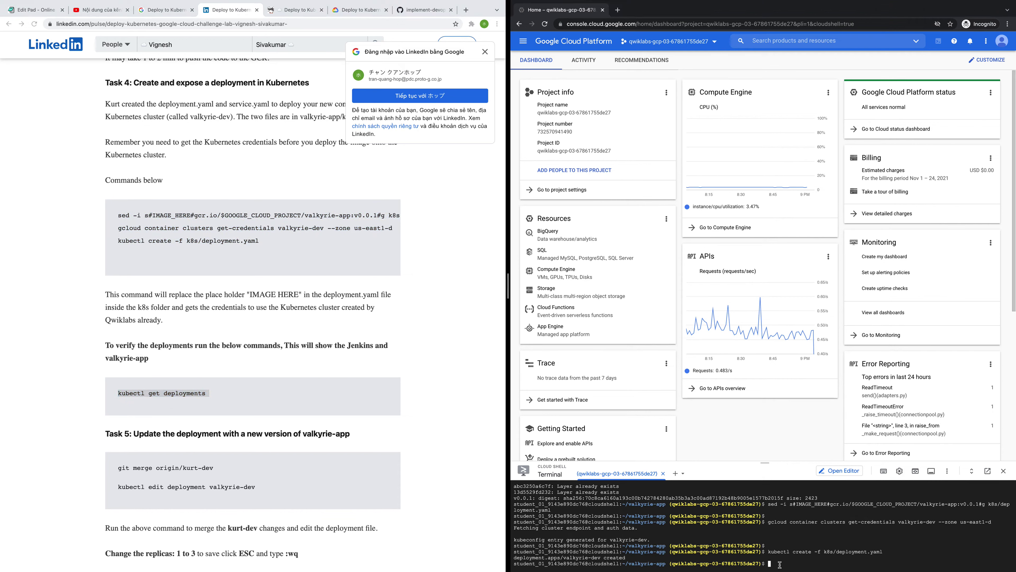
{"action": "key", "text": "ctrl+v"}
{"action": "key", "text": "Return"}
{"action": "key", "text": "Return"}
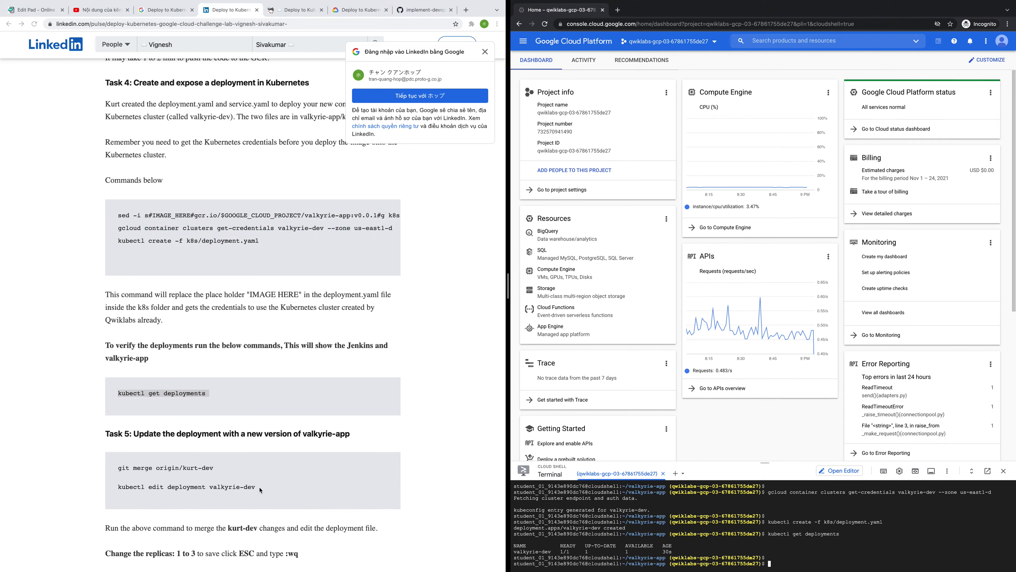
- Copy the Task 5 commands into Cloud Shell to merge origin/kurt-dev and open the valkyrie-dev deployment for editing
{"action": "left_click_drag", "start_coordinate": [118, 466], "coordinate": [262, 493]}
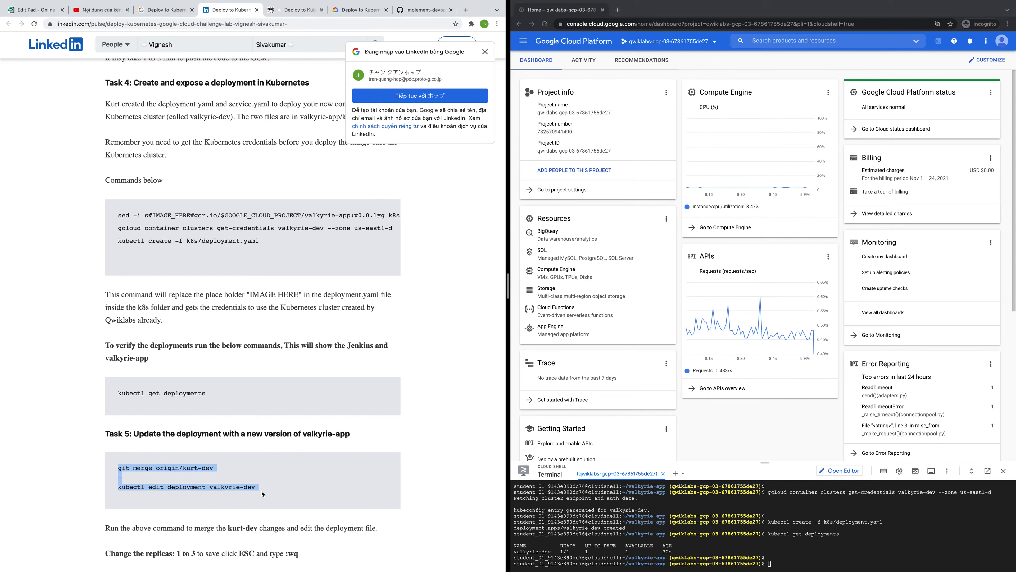
{"action": "left_click", "coordinate": [784, 566]}
{"action": "key", "text": "ctrl+v"}
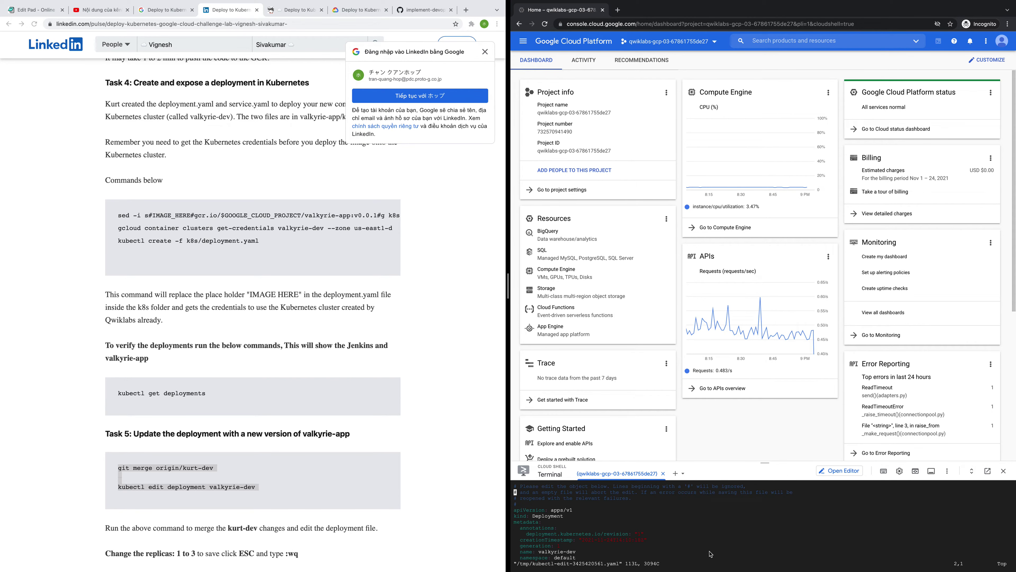
{"action": "scroll", "coordinate": [296, 451], "scroll_direction": "down", "scroll_amount": 3}
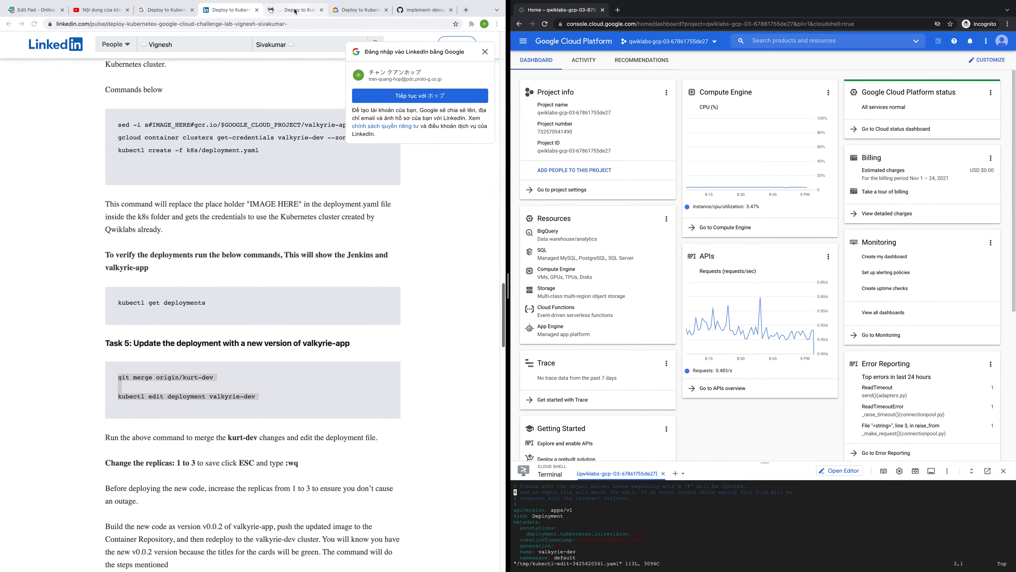
- Check the progress of Task 4 again on the lab page and read the Task 5 requirements
{"action": "left_click", "coordinate": [360, 9]}
{"action": "left_click", "coordinate": [218, 460]}
{"action": "scroll", "coordinate": [290, 293], "scroll_direction": "down", "scroll_amount": 5}
{"action": "scroll", "coordinate": [290, 293], "scroll_direction": "down", "scroll_amount": 5}
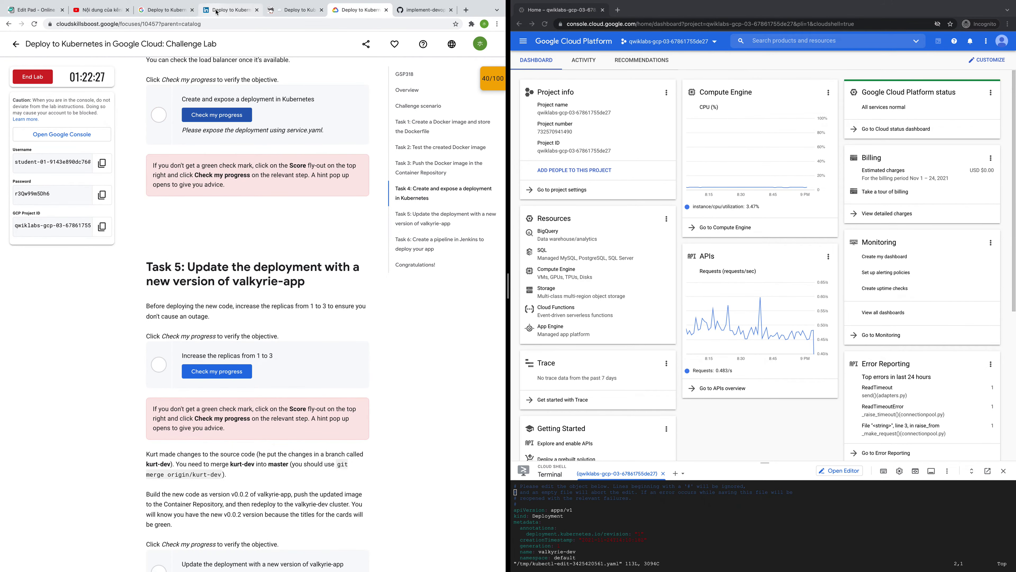
- Return to the walkthrough's Task 5 replica instructions and enlarge the Cloud Shell terminal to show more of the valkyrie-dev deployment file
{"action": "left_click", "coordinate": [229, 10]}
{"action": "scroll", "coordinate": [440, 320], "scroll_direction": "up", "scroll_amount": 1}
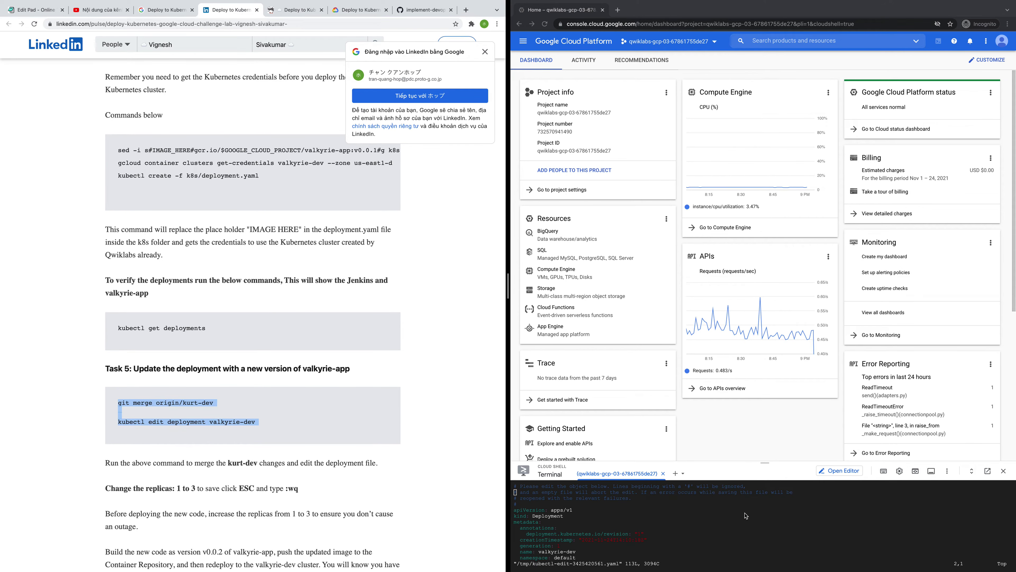
{"action": "scroll", "coordinate": [737, 516], "scroll_direction": "down", "scroll_amount": 13}
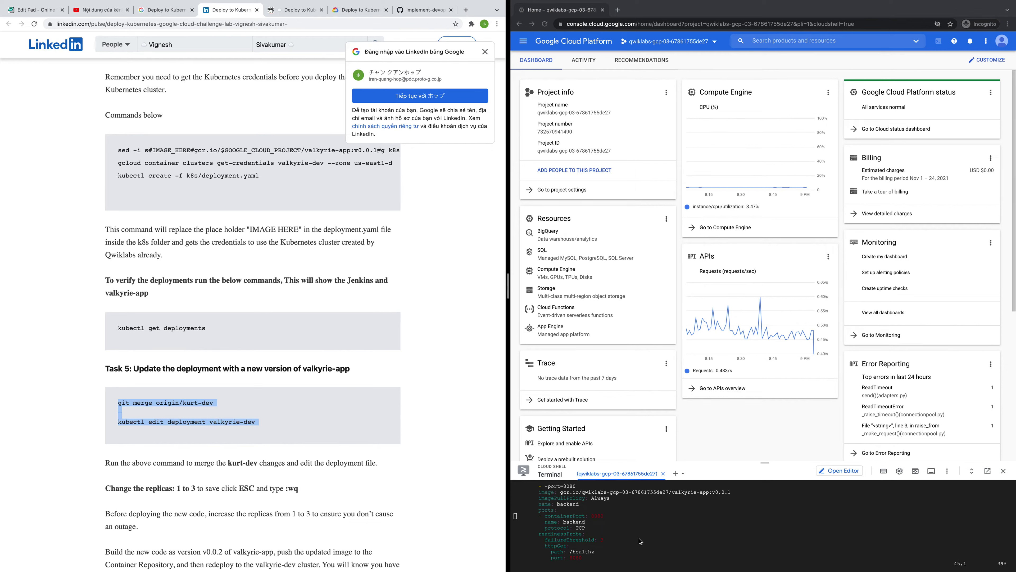
{"action": "scroll", "coordinate": [640, 542], "scroll_direction": "up", "scroll_amount": 13}
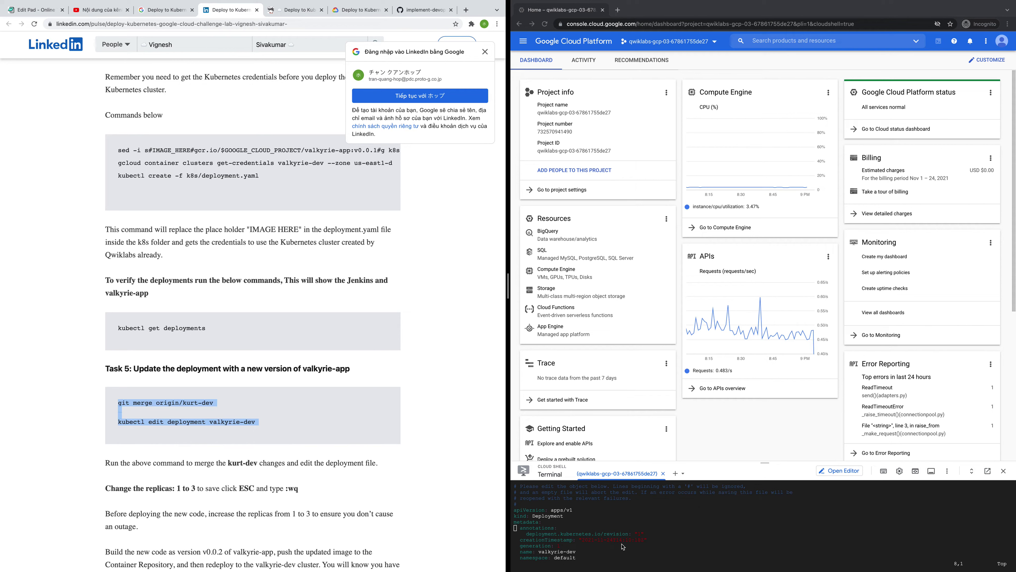
{"action": "scroll", "coordinate": [623, 546], "scroll_direction": "down", "scroll_amount": 15}
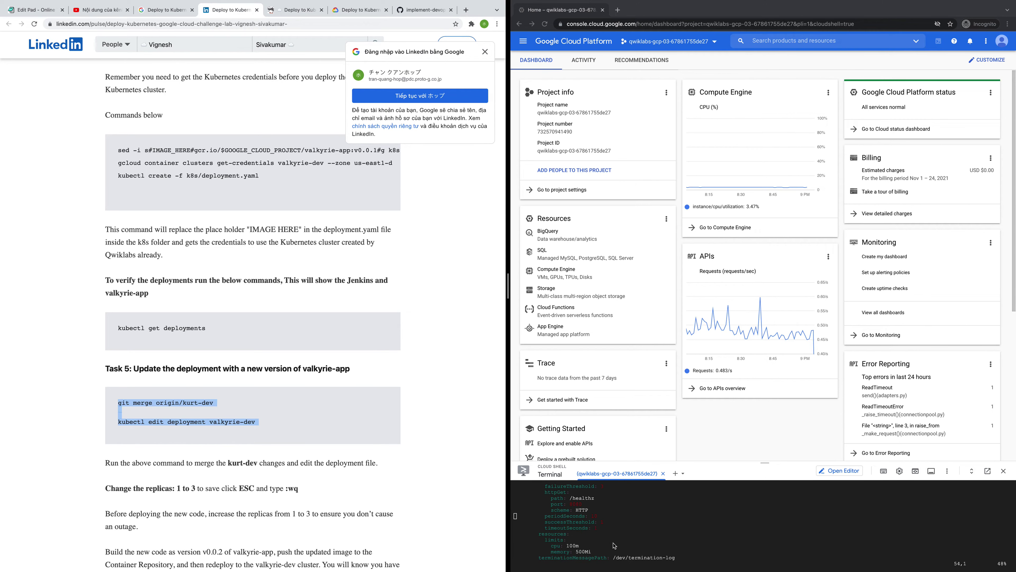
{"action": "left_click", "coordinate": [765, 465]}
{"action": "left_click_drag", "start_coordinate": [766, 464], "coordinate": [764, 338]}
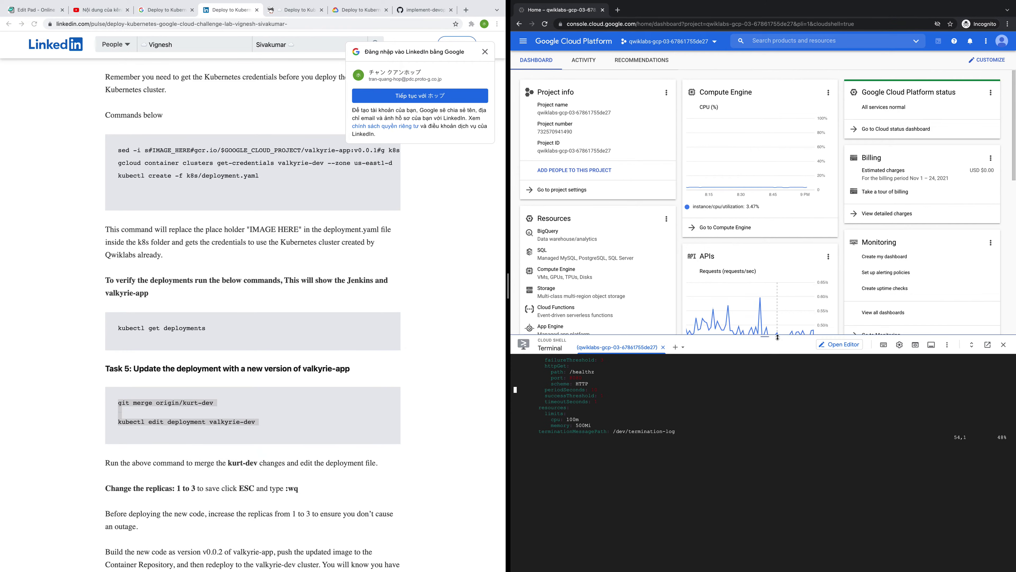
{"action": "scroll", "coordinate": [743, 400], "scroll_direction": "up", "scroll_amount": 5}
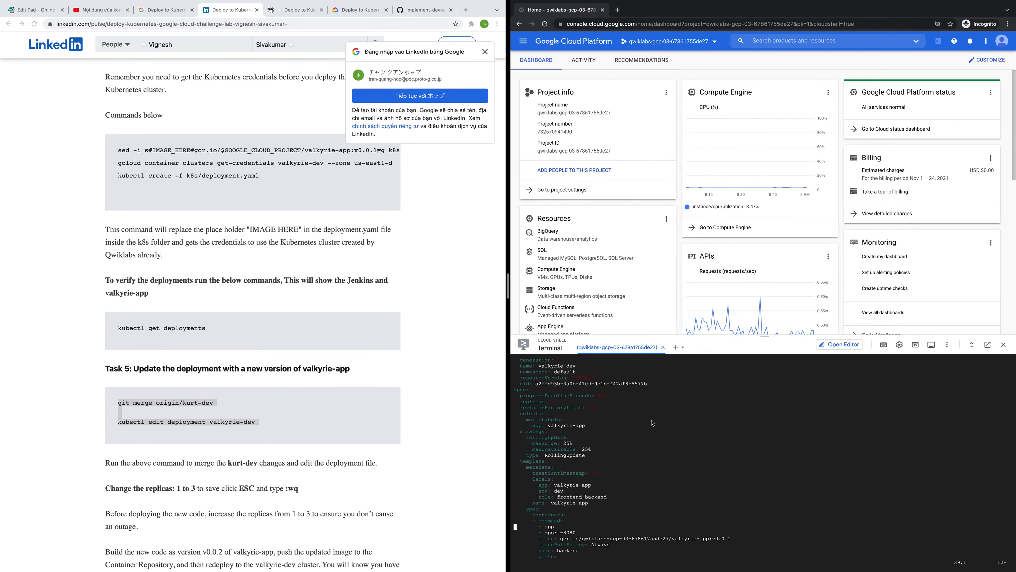
{"action": "scroll", "coordinate": [652, 423], "scroll_direction": "up", "scroll_amount": 4}
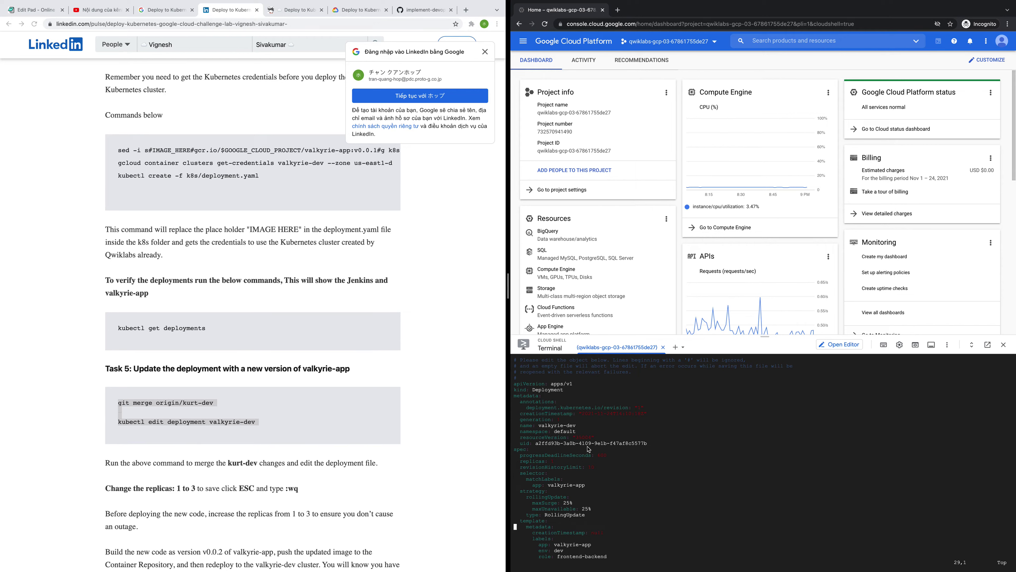
- Set replicas in the spec section of the valkyrie-dev deployment file to 3
{"action": "double_click", "coordinate": [552, 462]}
{"action": "key", "text": "l"}
{"action": "key", "text": "Escape"}
{"action": "key", "text": "i"}
{"action": "key", "text": "Right"}
{"action": "key", "text": "BackSpace"}
{"action": "type", "text": "3"}
- Look through the whole valkyrie-dev deployment file for other replica fields, down to the status section
{"action": "scroll", "coordinate": [581, 486], "scroll_direction": "down", "scroll_amount": 11}
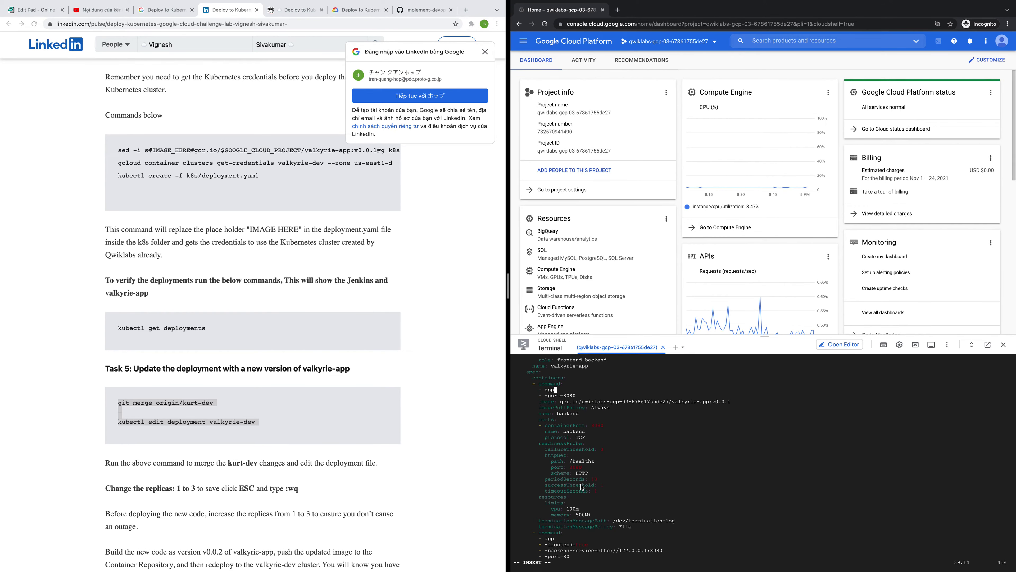
{"action": "scroll", "coordinate": [582, 487], "scroll_direction": "up", "scroll_amount": 11}
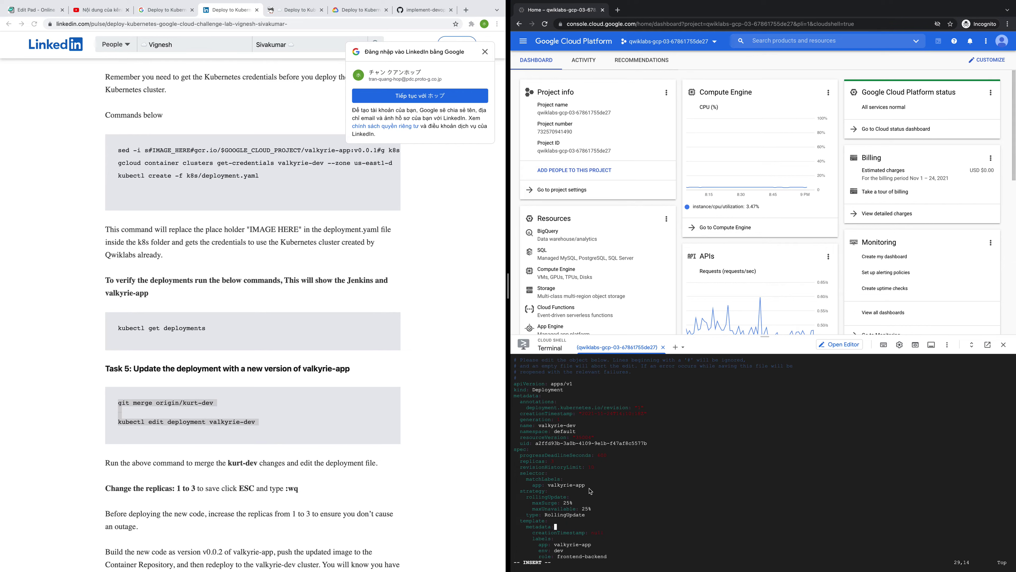
{"action": "scroll", "coordinate": [591, 490], "scroll_direction": "down", "scroll_amount": 10}
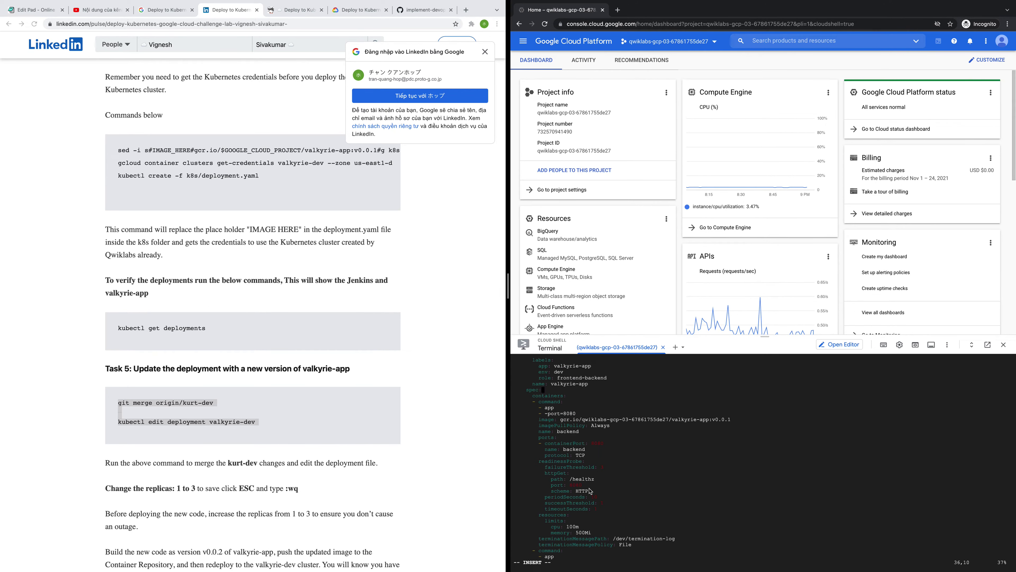
{"action": "scroll", "coordinate": [590, 491], "scroll_direction": "down", "scroll_amount": 20}
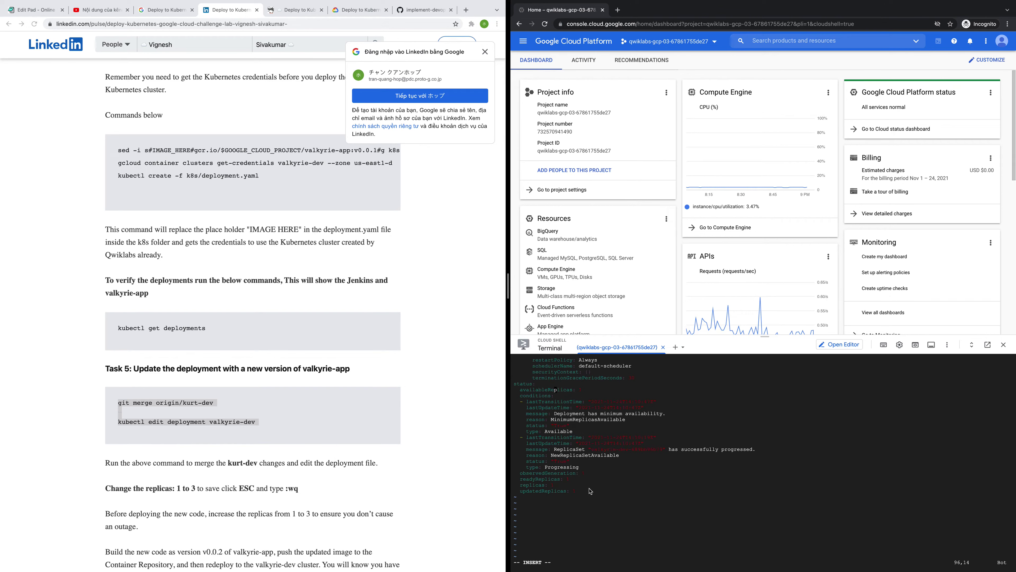
{"action": "scroll", "coordinate": [590, 490], "scroll_direction": "up", "scroll_amount": 5}
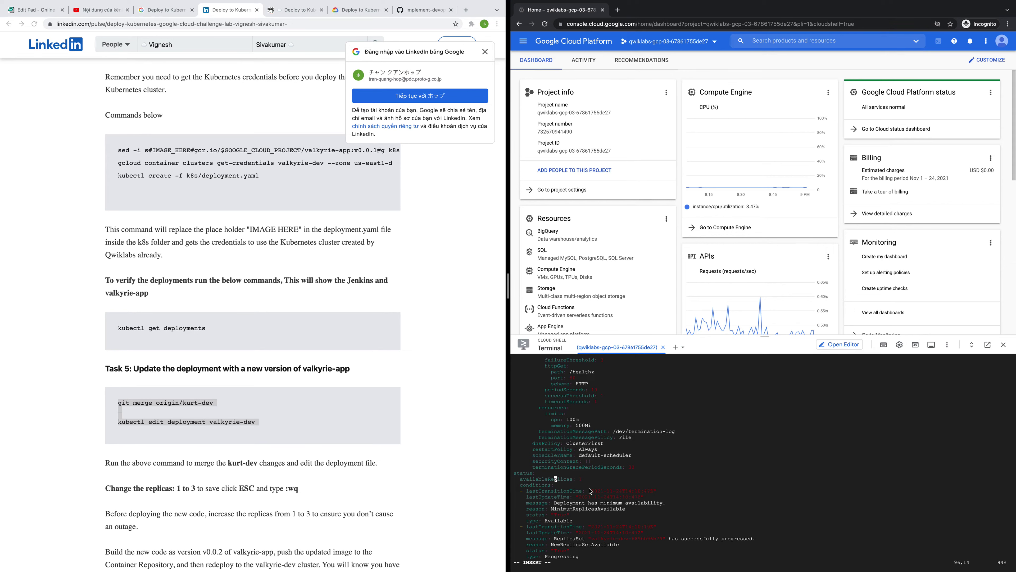
{"action": "scroll", "coordinate": [590, 490], "scroll_direction": "down", "scroll_amount": 6}
{"action": "scroll", "coordinate": [590, 491], "scroll_direction": "up", "scroll_amount": 12}
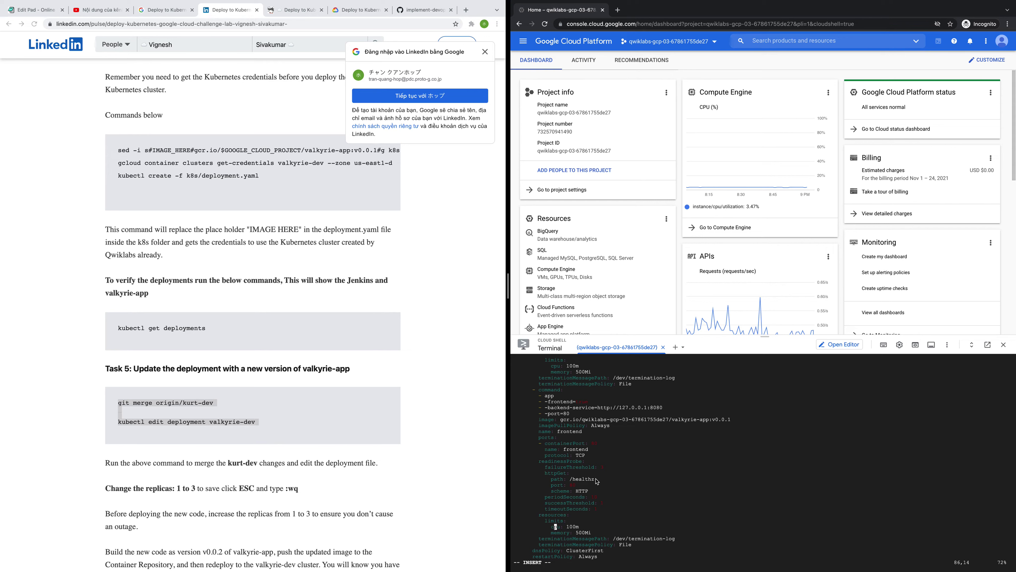
{"action": "scroll", "coordinate": [596, 481], "scroll_direction": "up", "scroll_amount": 12}
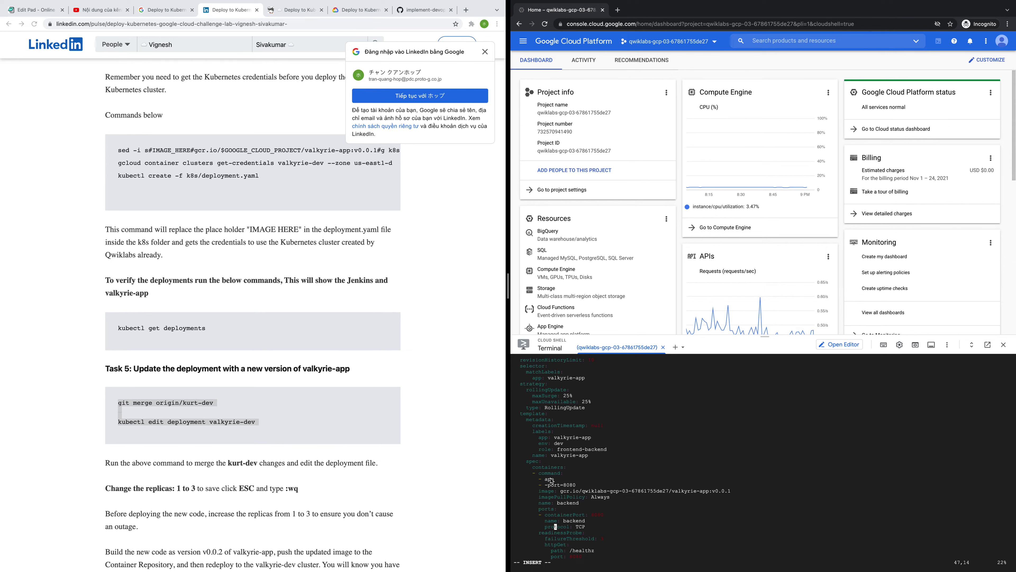
{"action": "scroll", "coordinate": [551, 480], "scroll_direction": "up", "scroll_amount": 6}
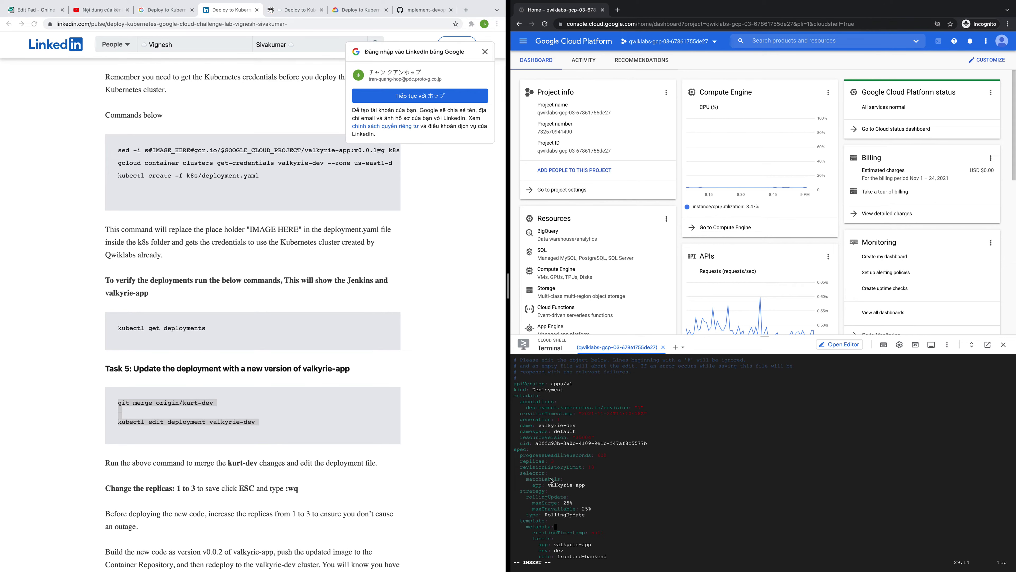
{"action": "scroll", "coordinate": [551, 480], "scroll_direction": "down", "scroll_amount": 10}
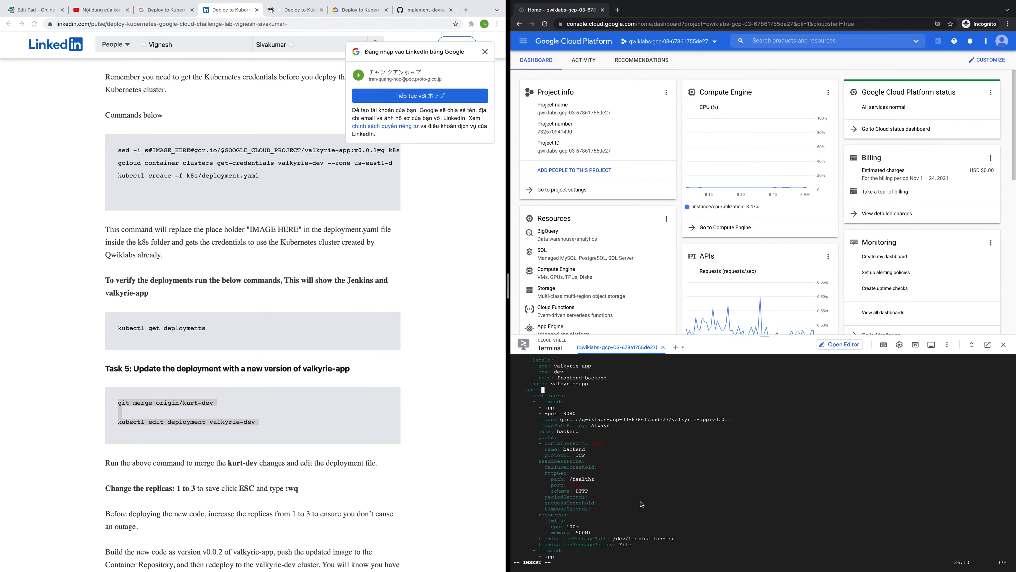
{"action": "scroll", "coordinate": [628, 503], "scroll_direction": "down", "scroll_amount": 8}
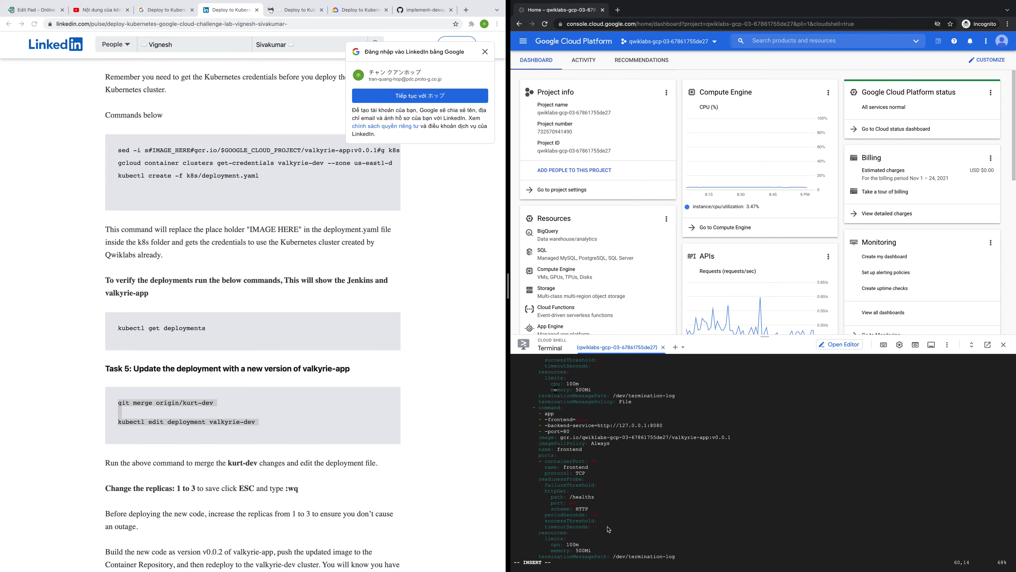
{"action": "scroll", "coordinate": [608, 529], "scroll_direction": "down", "scroll_amount": 10}
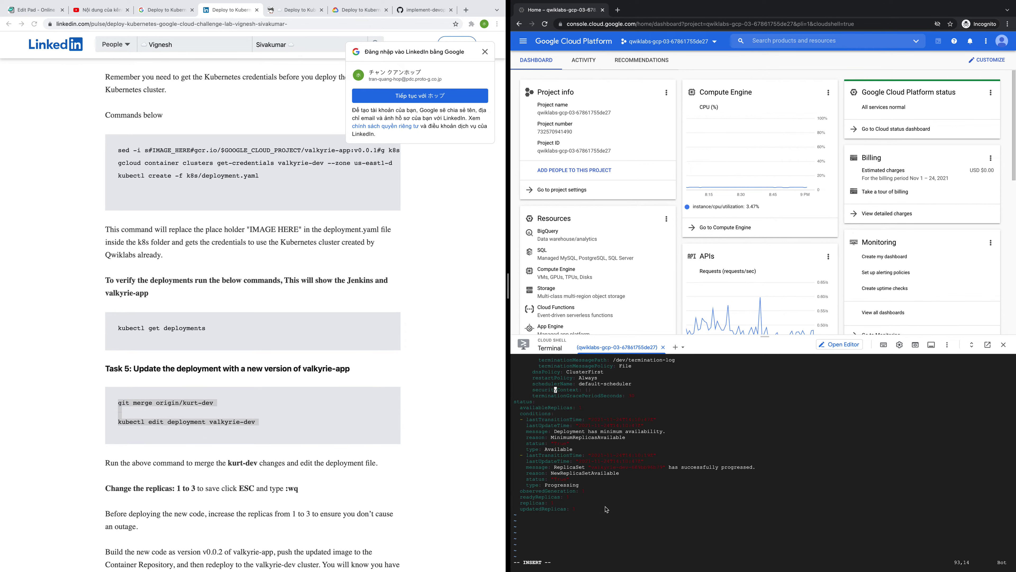
- Set availableReplicas and replicas in the status section of the deployment file to 3
{"action": "left_click", "coordinate": [587, 409]}
{"action": "key", "text": "BackSpace"}
{"action": "type", "text": "3"}
{"action": "left_click", "coordinate": [553, 503]}
{"action": "key", "text": "Right"}
{"action": "key", "text": "BackSpace"}
{"action": "type", "text": "3"}
- Set updatedReplicas in the status section to 3 and go back to the start of the deployment file
{"action": "scroll", "coordinate": [588, 507], "scroll_direction": "up", "scroll_amount": 3}
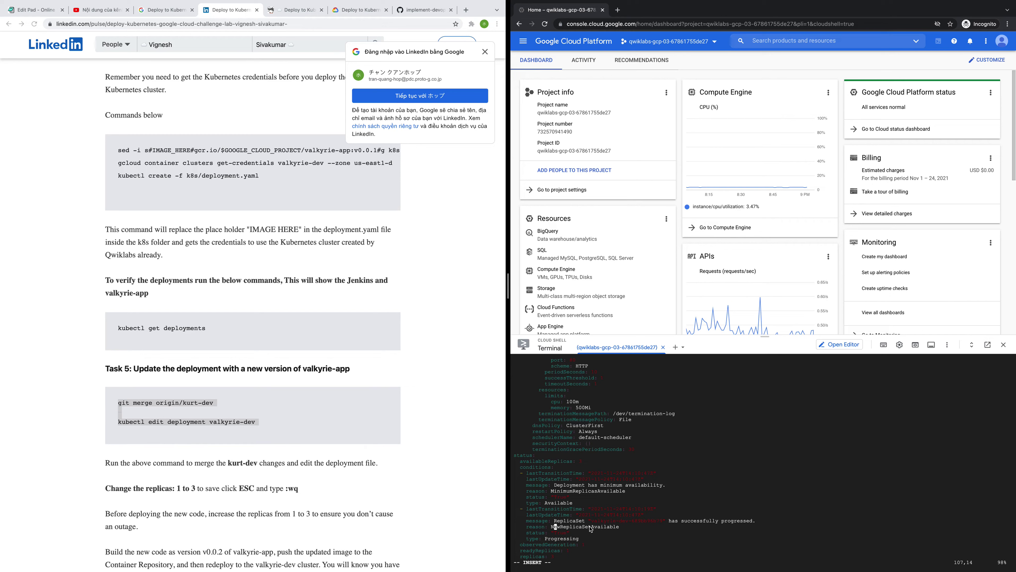
{"action": "scroll", "coordinate": [590, 529], "scroll_direction": "down", "scroll_amount": 10}
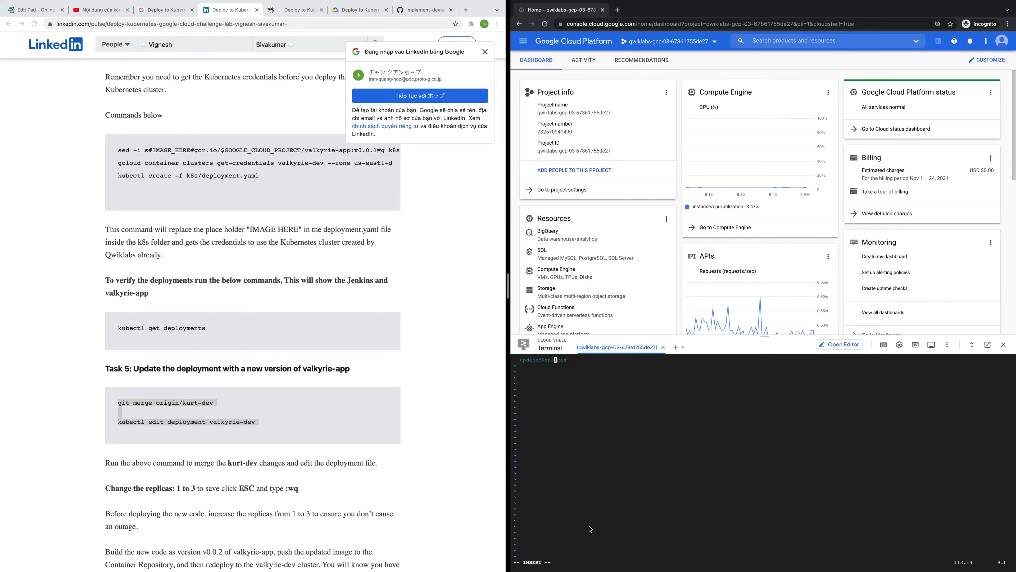
{"action": "scroll", "coordinate": [597, 500], "scroll_direction": "up", "scroll_amount": 8}
{"action": "left_click", "coordinate": [577, 503]}
{"action": "key", "text": "BackSpace"}
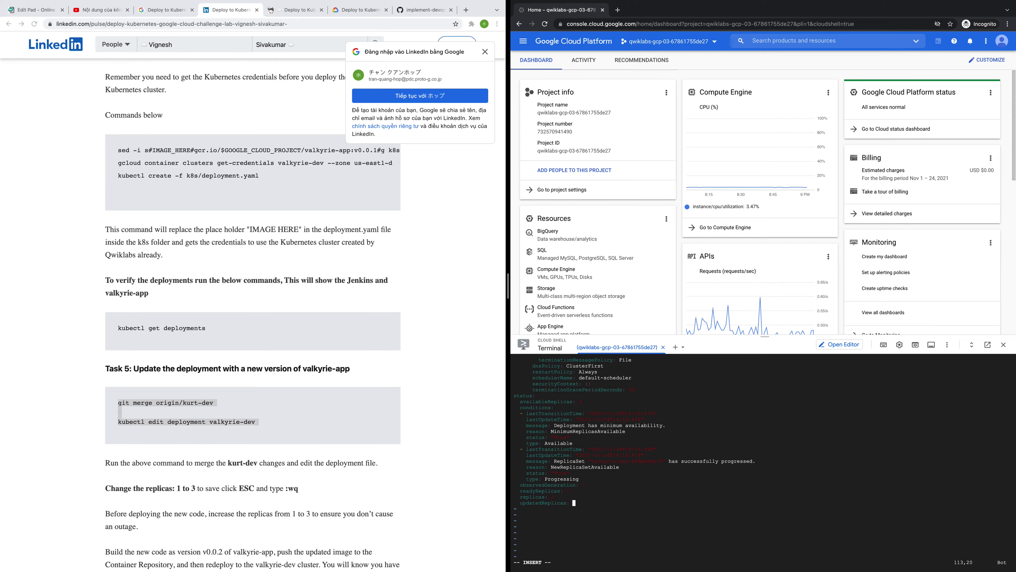
{"action": "type", "text": "3"}
{"action": "left_click", "coordinate": [573, 494]}
{"action": "key", "text": "Page_Up"}
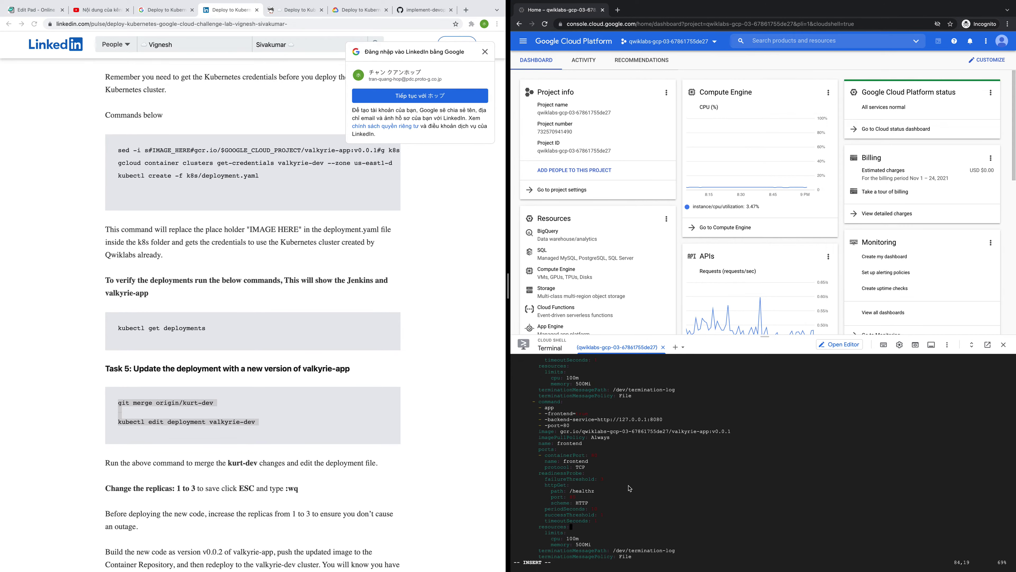
{"action": "key", "text": "Page_Up"}
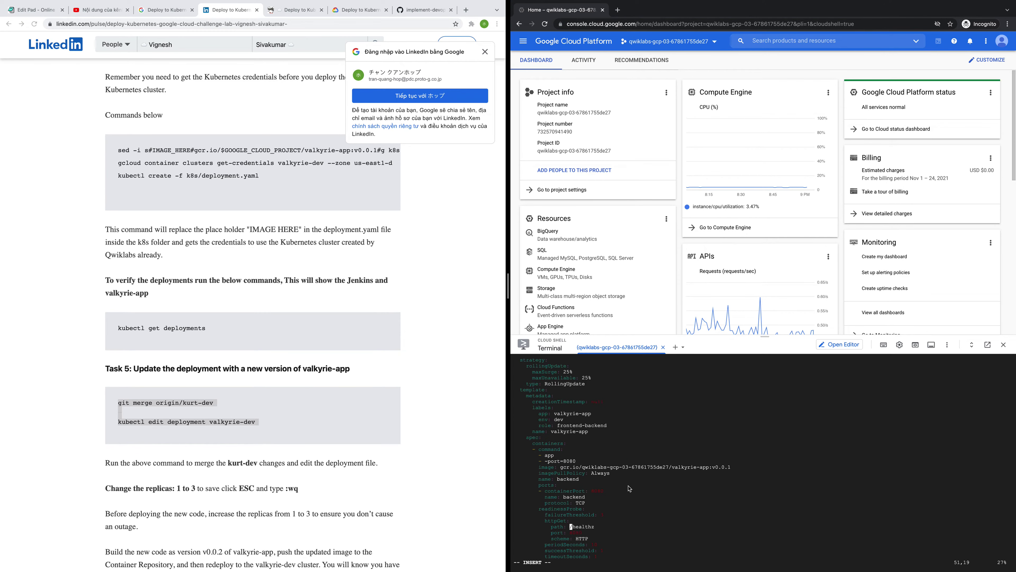
{"action": "key", "text": "Page_Up"}
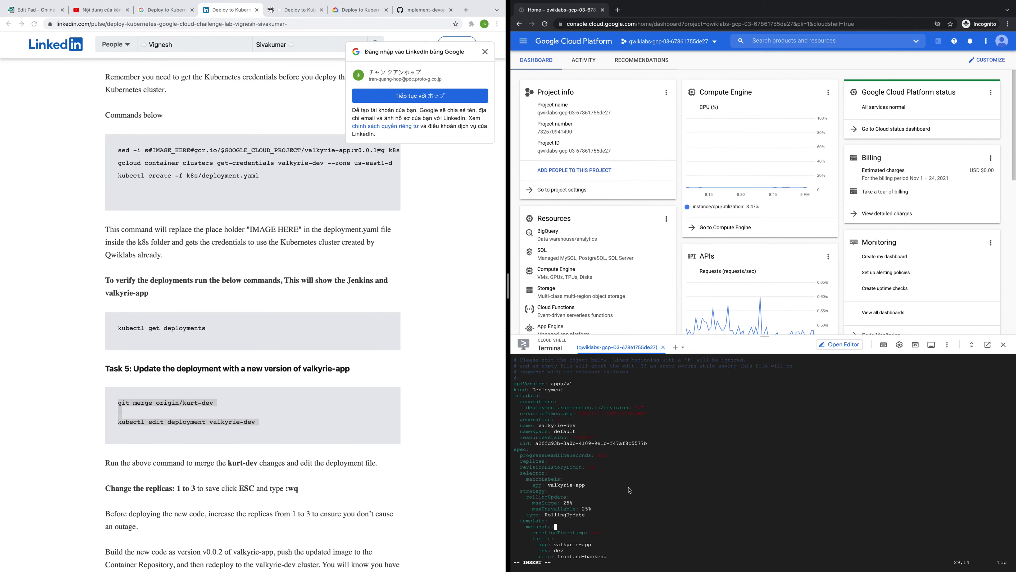
- Save and close the valkyrie-dev deployment edit, and check the lab progress for increasing the replicas from 1 to 3
{"action": "key", "text": "Escape"}
{"action": "type", "text": ":wq"}
{"action": "key", "text": "Return"}
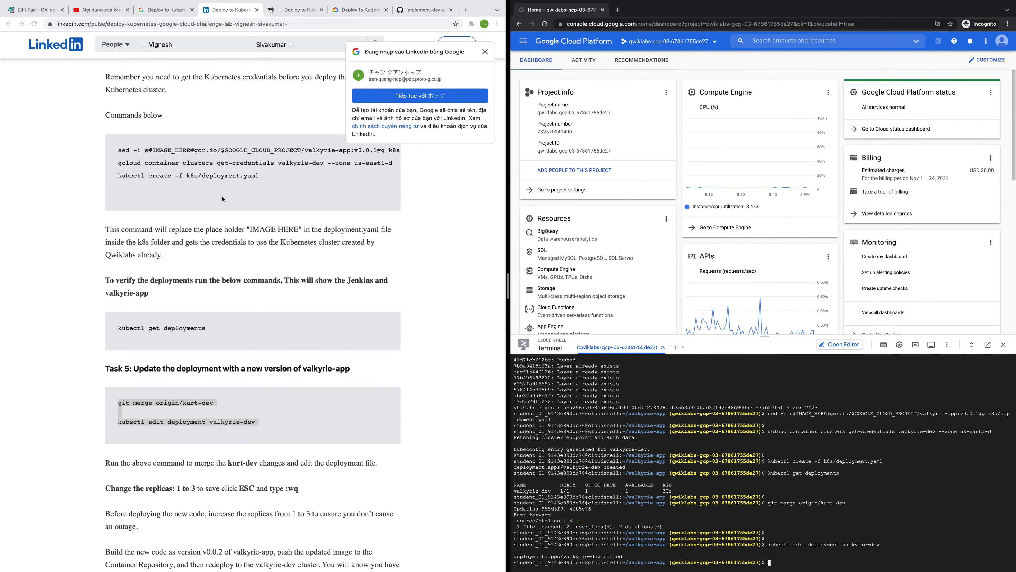
{"action": "left_click", "coordinate": [338, 11]}
{"action": "left_click", "coordinate": [242, 368]}
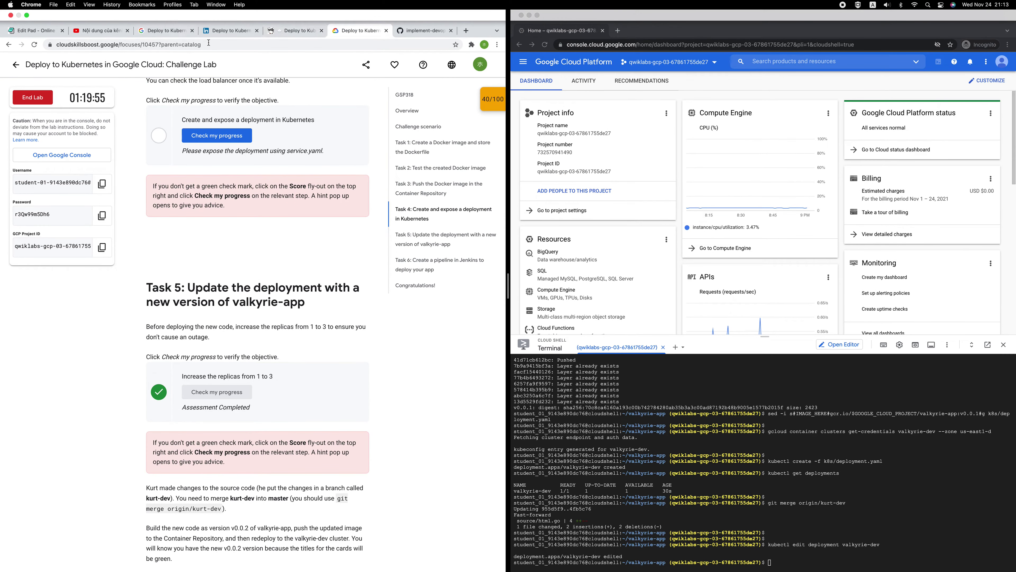
- Run the guide's commands in Cloud Shell to build and push valkyrie-app:v0.0.2 and open the valkyrie-dev deployment for editing
{"action": "left_click", "coordinate": [236, 32]}
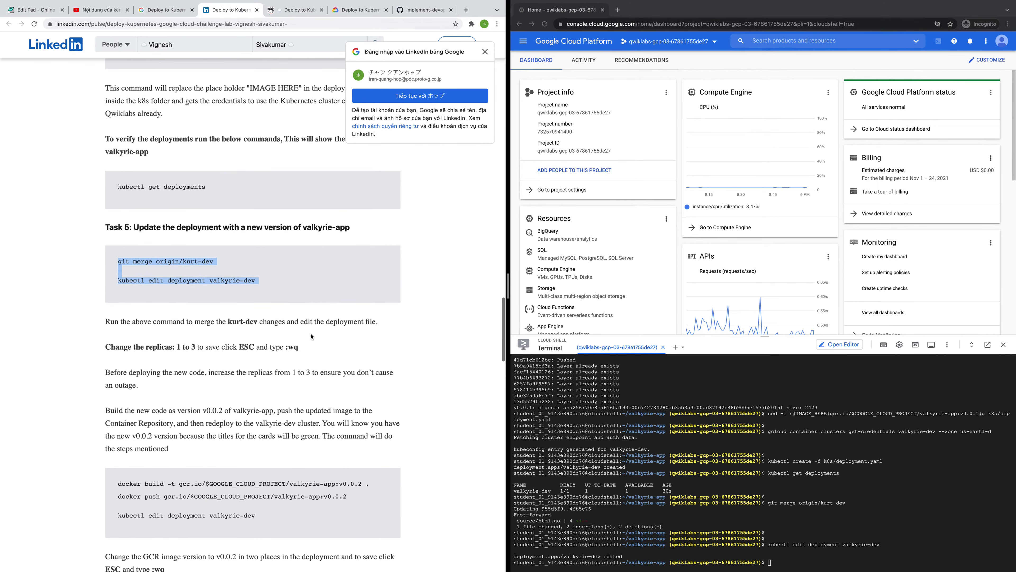
{"action": "scroll", "coordinate": [311, 336], "scroll_direction": "down", "scroll_amount": 5}
{"action": "left_click_drag", "start_coordinate": [118, 381], "coordinate": [206, 423]}
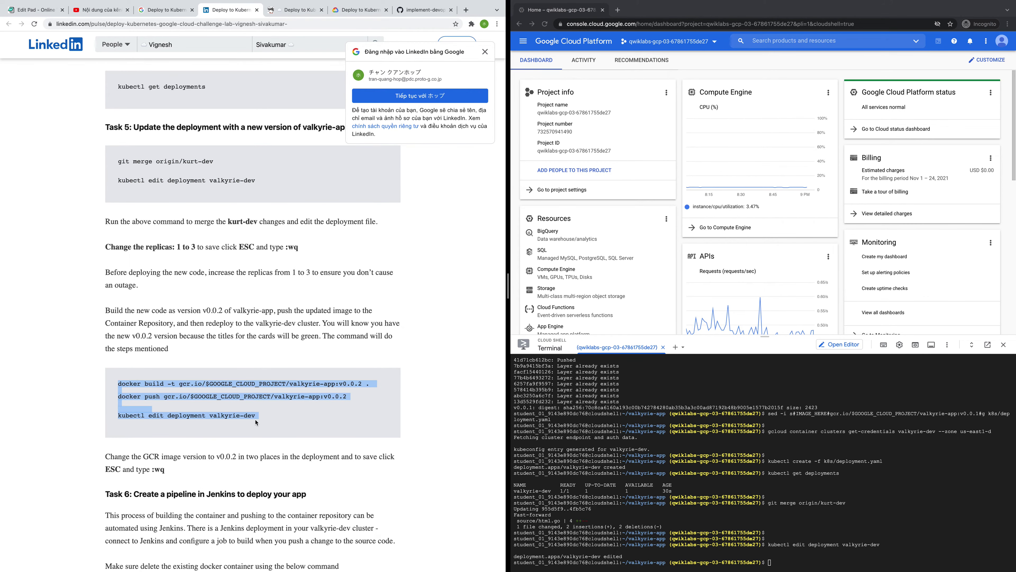
{"action": "left_click", "coordinate": [755, 560]}
{"action": "type", "text": "docker build -t gcr.io/$GOOGLE_CLOUD_PROJECT/valkyrie-app:v0.0.2 ."}
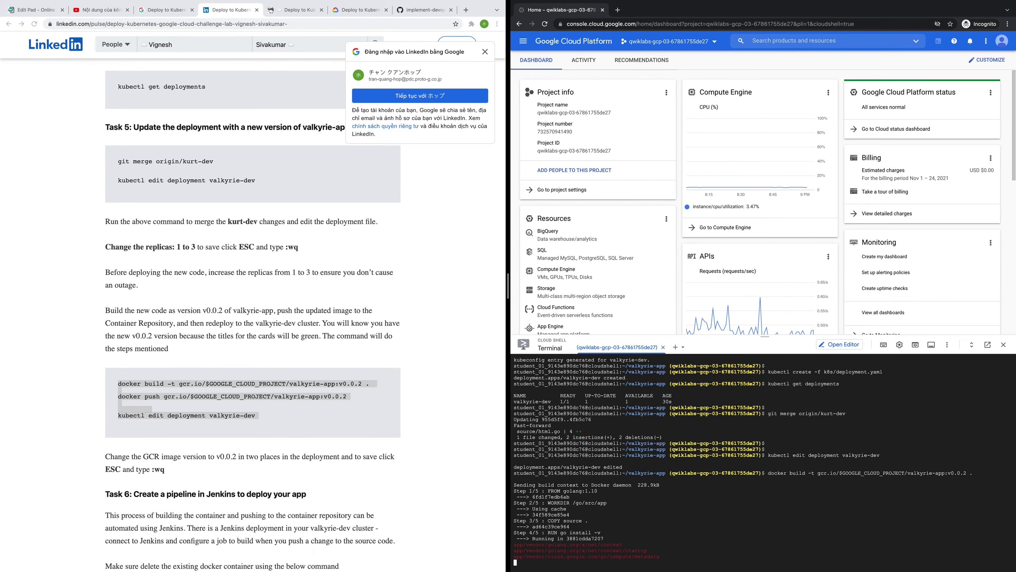
{"action": "scroll", "coordinate": [270, 497], "scroll_direction": "down", "scroll_amount": 4}
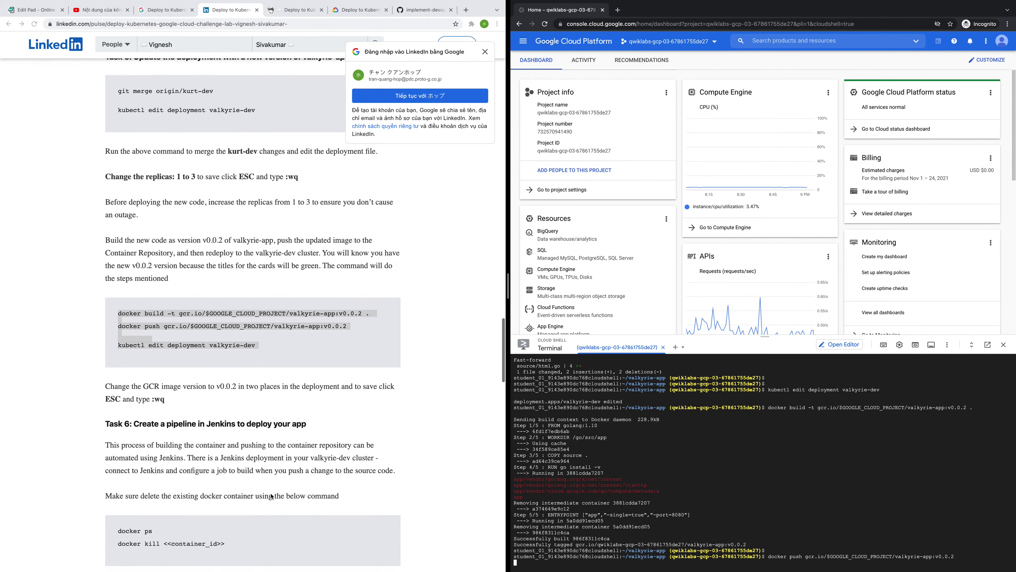
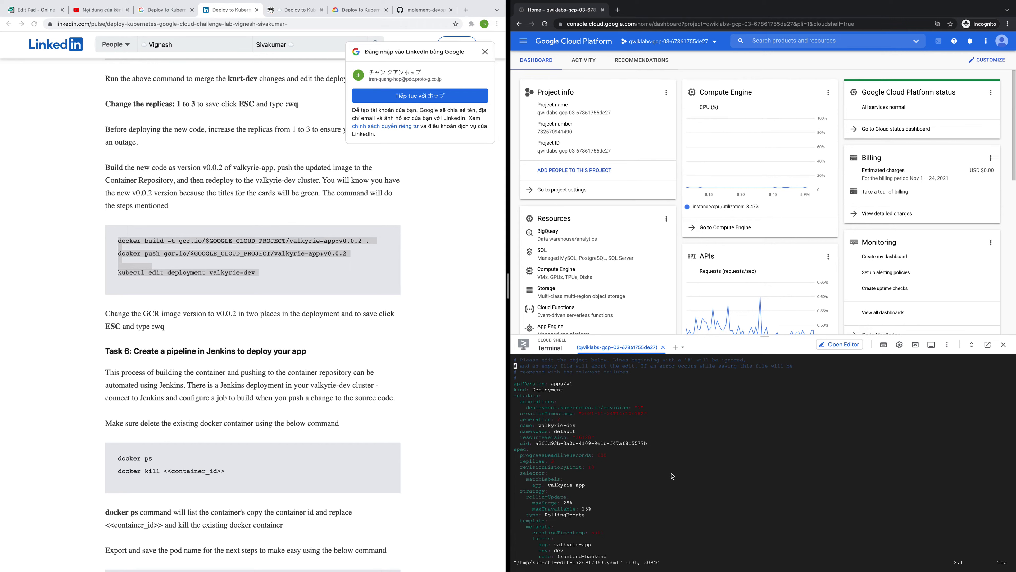
- Set the frontend container's valkyrie-app image version to v0.0.2 in the valkyrie-dev deployment
{"action": "scroll", "coordinate": [720, 448], "scroll_direction": "down", "scroll_amount": 20}
{"action": "scroll", "coordinate": [785, 423], "scroll_direction": "up", "scroll_amount": 1}
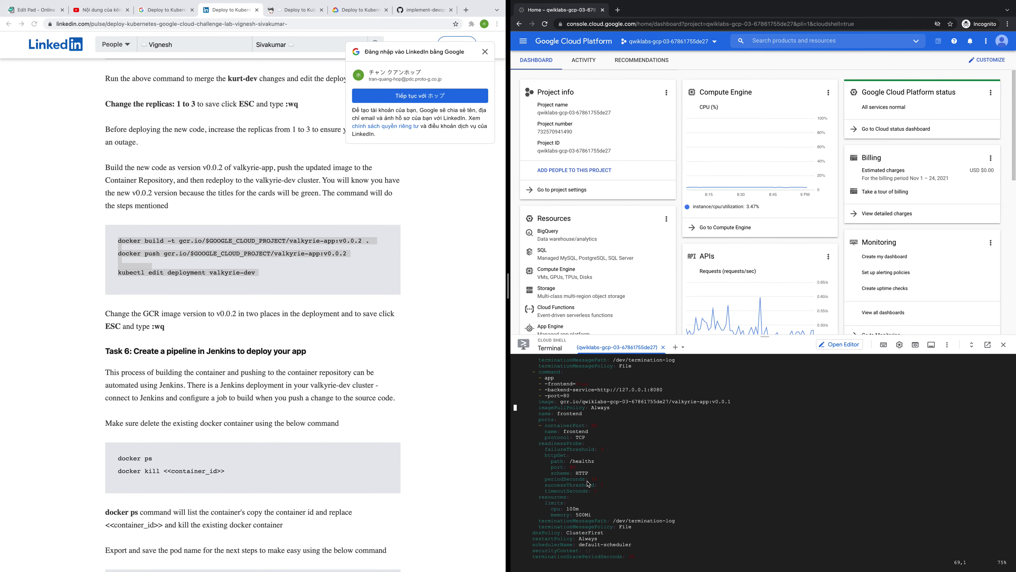
{"action": "left_click", "coordinate": [731, 402]}
{"action": "key", "text": "i"}
{"action": "key", "text": "Right"}
{"action": "key", "text": "BackSpace"}
{"action": "type", "text": "2"}
- Set the backend container's image version to v0.0.2, and save and close the valkyrie-dev deployment edit
{"action": "scroll", "coordinate": [709, 440], "scroll_direction": "down", "scroll_amount": 15}
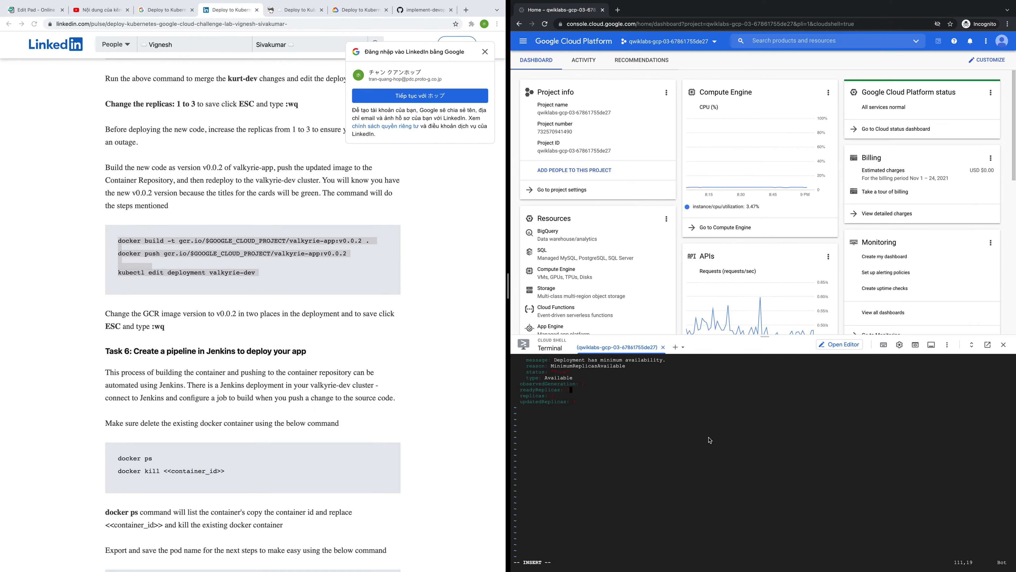
{"action": "scroll", "coordinate": [709, 439], "scroll_direction": "up", "scroll_amount": 20}
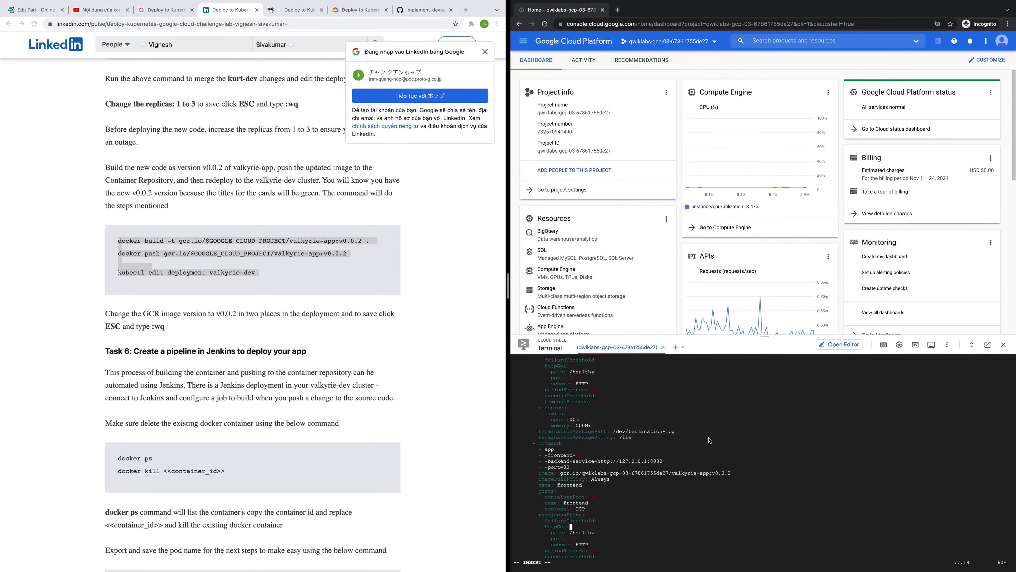
{"action": "left_click", "coordinate": [740, 492]}
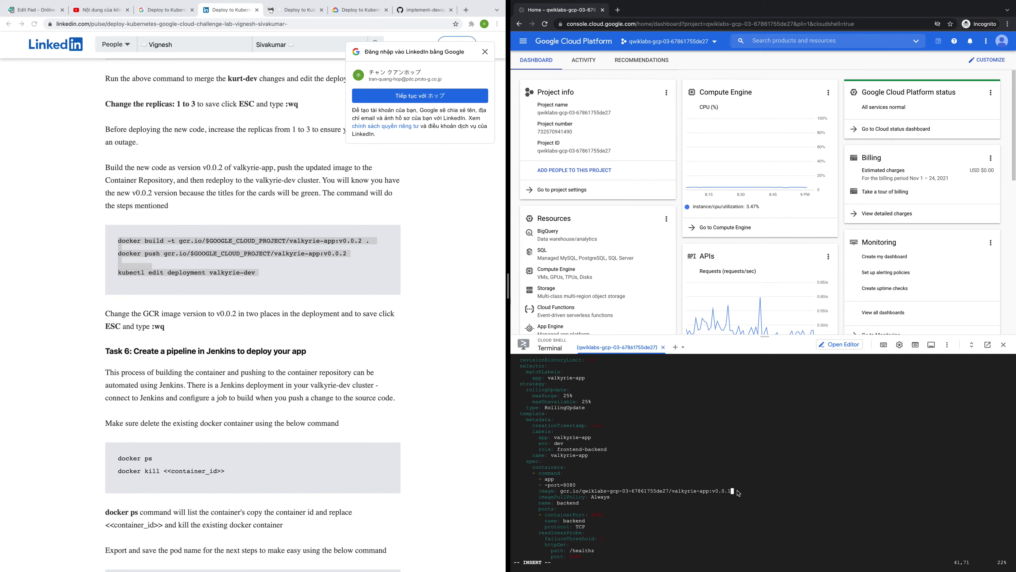
{"action": "key", "text": "BackSpace"}
{"action": "type", "text": "2"}
{"action": "key", "text": "Escape"}
{"action": "type", "text": ":wq"}
{"action": "key", "text": "Return"}
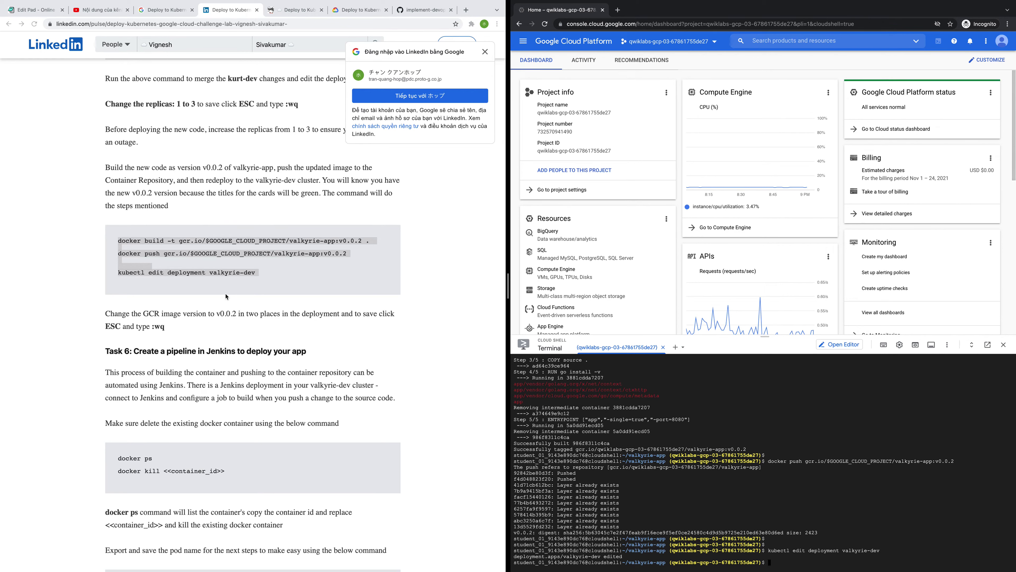
- List the running containers in Cloud Shell with the guide's docker ps command
{"action": "left_click", "coordinate": [189, 470]}
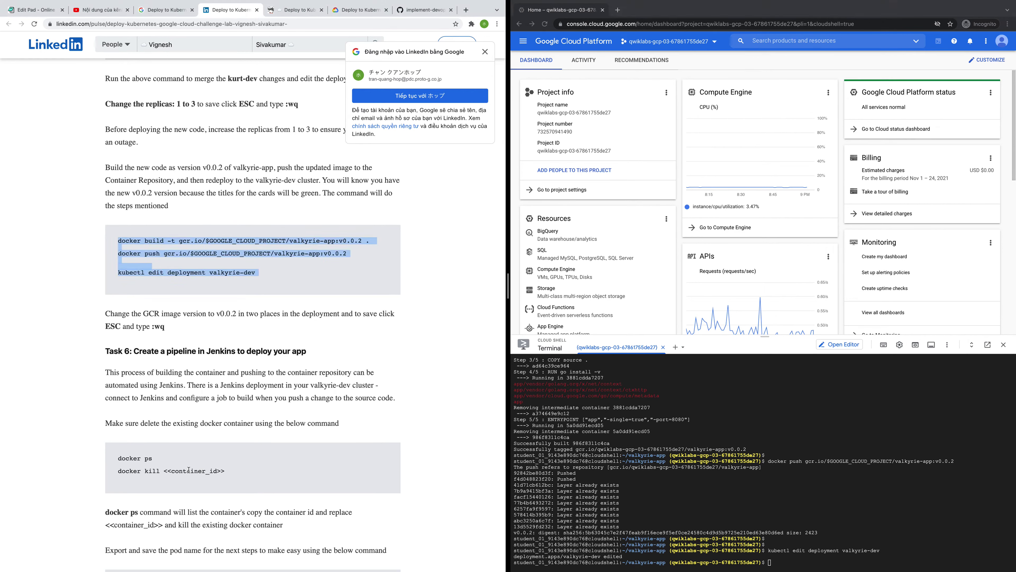
{"action": "left_click_drag", "start_coordinate": [118, 457], "coordinate": [165, 460]}
{"action": "key", "text": "ctrl+c"}
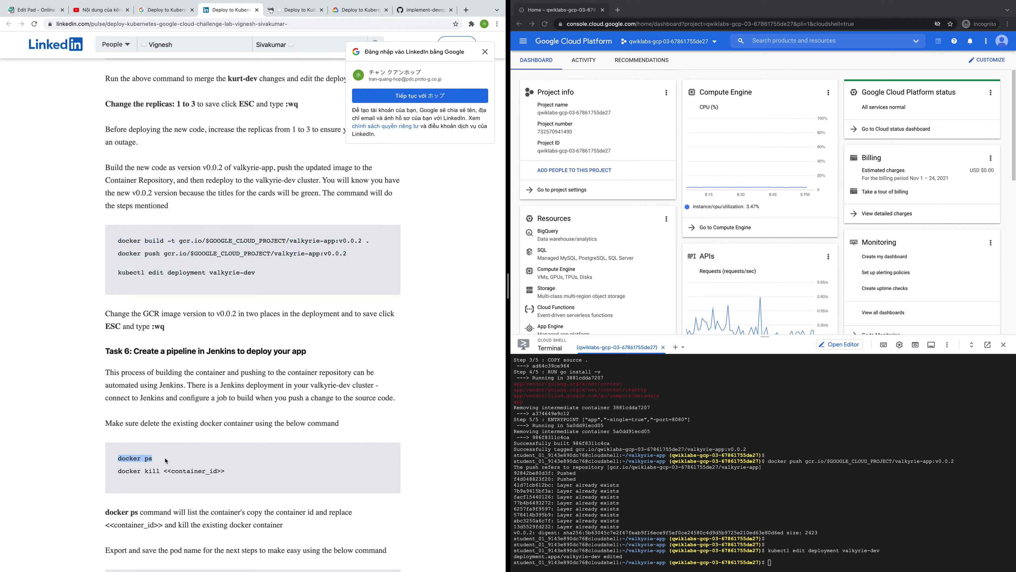
{"action": "left_click", "coordinate": [804, 569]}
{"action": "key", "text": "ctrl+v"}
{"action": "key", "text": "Return"}
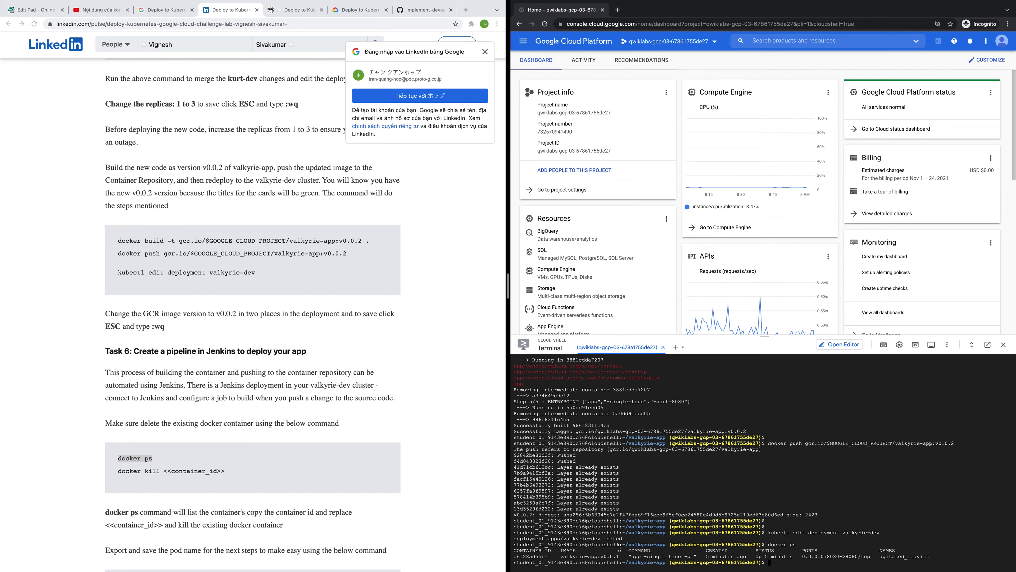
- Copy docker kill from the guide and enter it at the Cloud Shell prompt without running it
{"action": "left_click", "coordinate": [165, 473]}
{"action": "left_click_drag", "start_coordinate": [165, 473], "coordinate": [119, 471]}
{"action": "key", "text": "ctrl+c"}
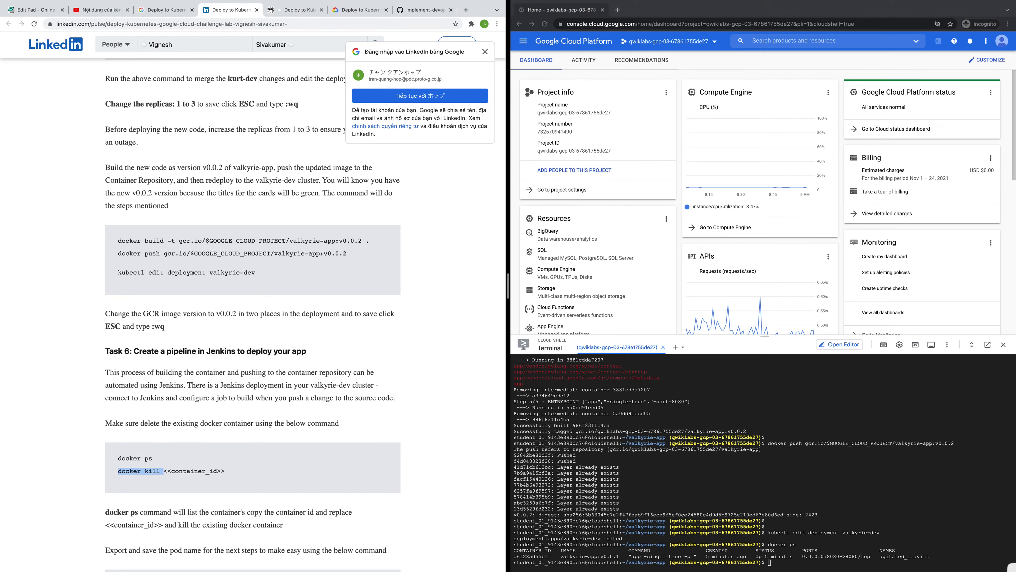
{"action": "left_click", "coordinate": [805, 561]}
{"action": "key", "text": "ctrl+v"}
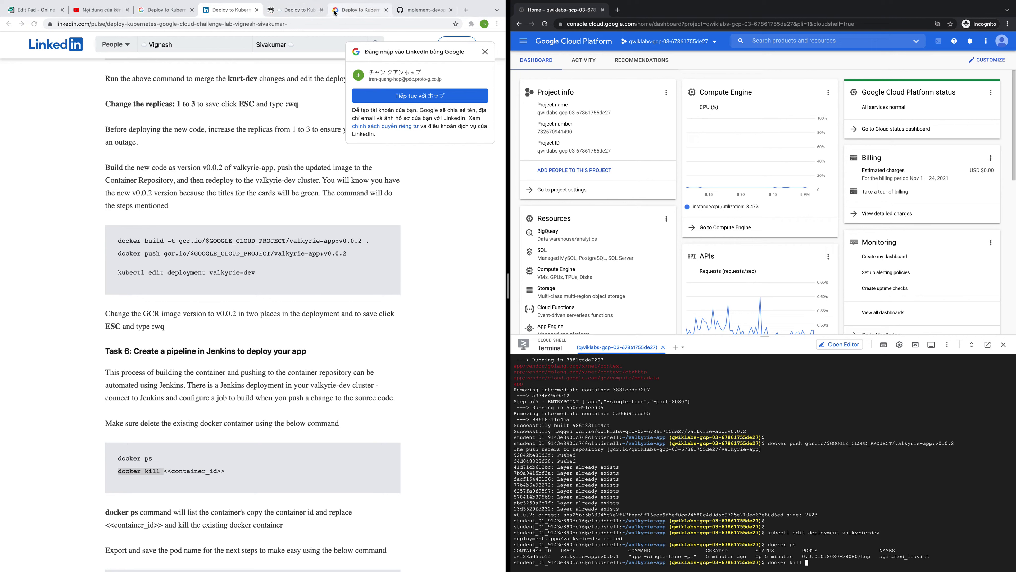
- Check the challenge lab progress for updating the deployment with a new version of valkyrie-app
{"action": "left_click", "coordinate": [356, 9]}
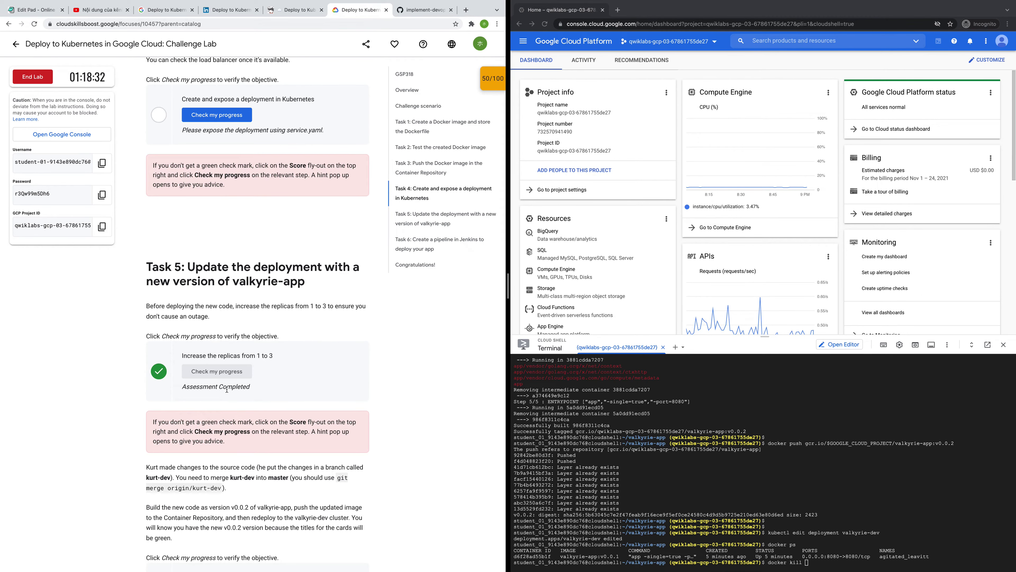
{"action": "scroll", "coordinate": [228, 391], "scroll_direction": "down", "scroll_amount": 4}
{"action": "left_click", "coordinate": [218, 444]}
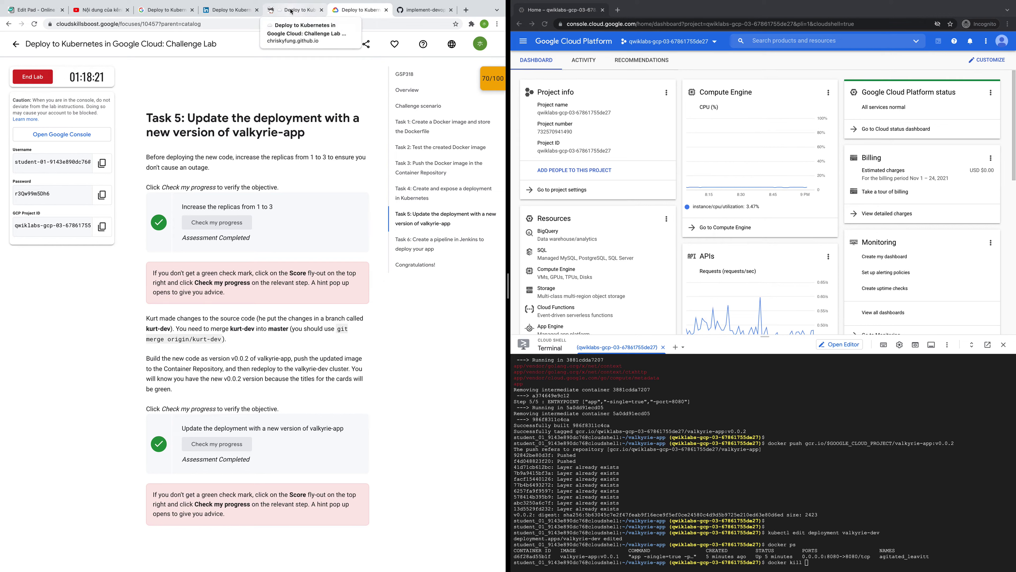
- Complete the docker kill command with the ID of the running valkyrie-app:v0.0.1 container and run it
{"action": "double_click", "coordinate": [535, 555]}
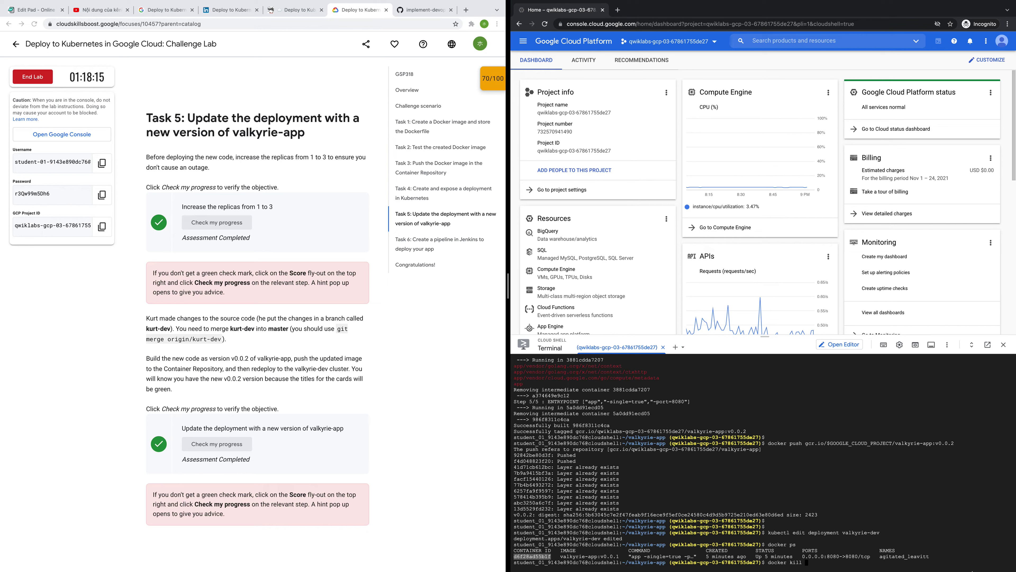
{"action": "left_click", "coordinate": [814, 561]}
{"action": "key", "text": "ctrl+v"}
{"action": "key", "text": "Return"}
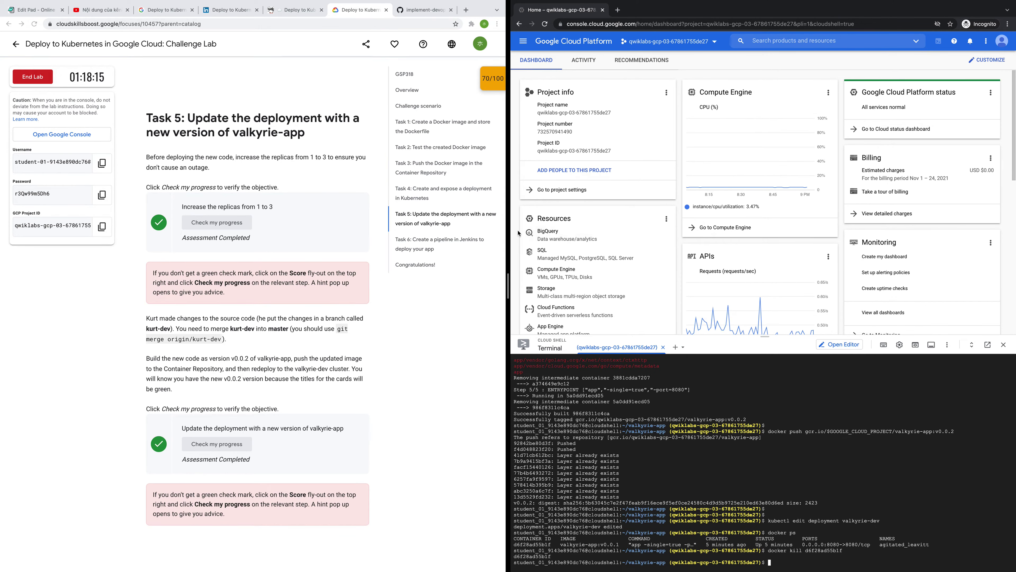
- Copy the guide's export command into Cloud Shell and run it to store the Jenkins master pod's name in POD_NAME
{"action": "left_click", "coordinate": [237, 7]}
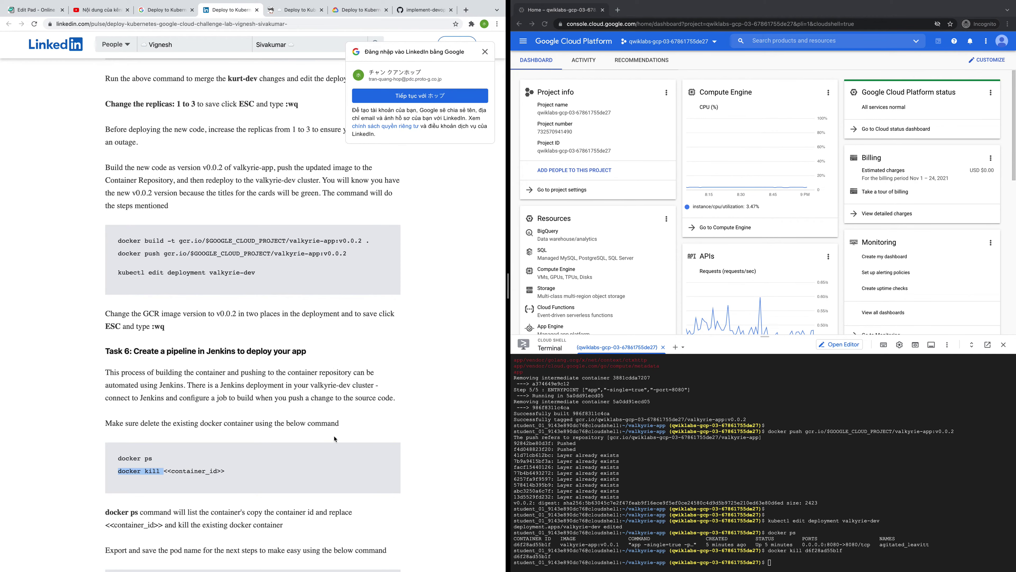
{"action": "scroll", "coordinate": [335, 438], "scroll_direction": "down", "scroll_amount": 5}
{"action": "left_click_drag", "start_coordinate": [232, 358], "coordinate": [404, 373]}
{"action": "left_click", "coordinate": [123, 358]}
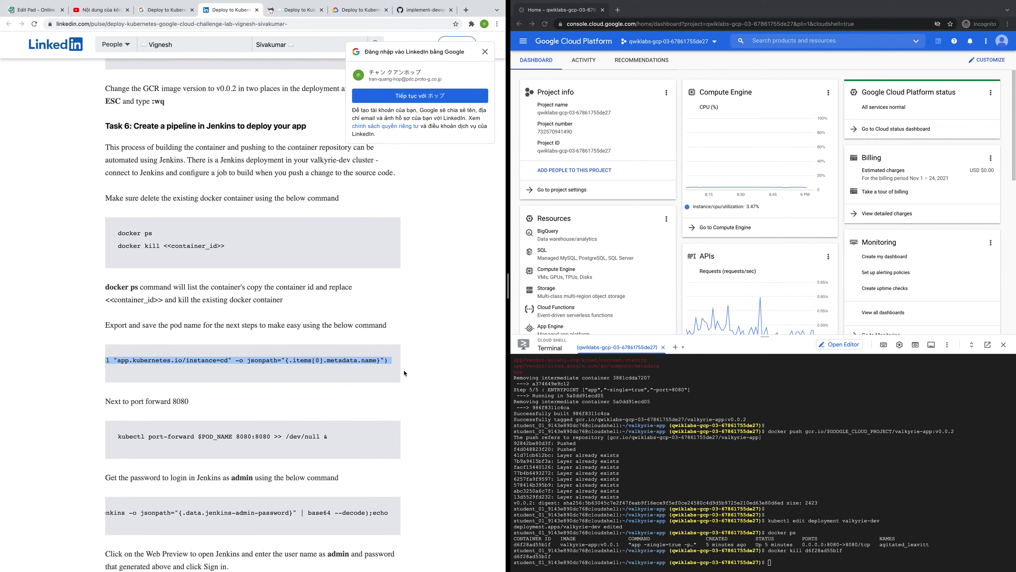
{"action": "left_click", "coordinate": [784, 565]}
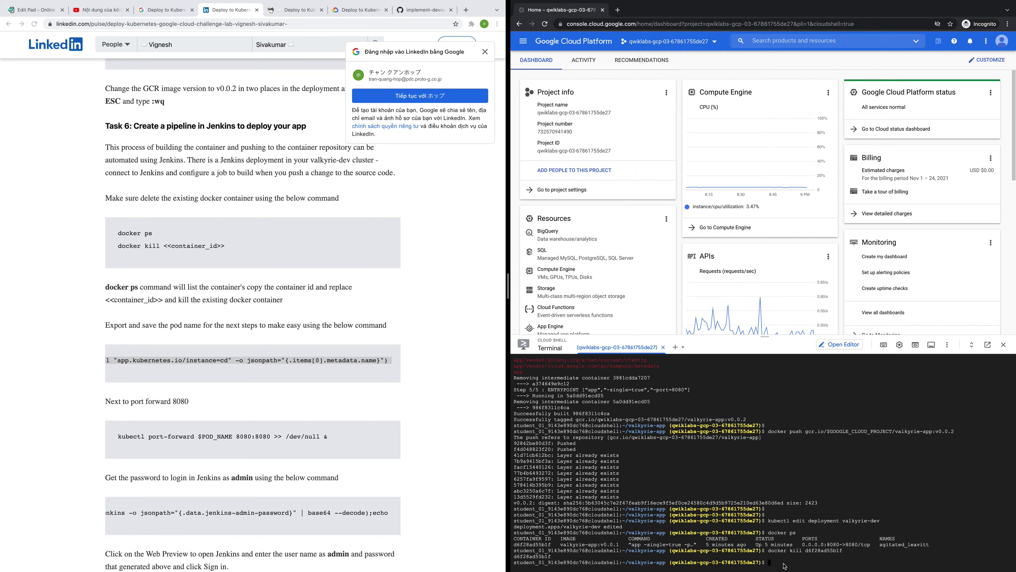
{"action": "key", "text": "ctrl+v"}
{"action": "key", "text": "Return"}
{"action": "key", "text": "Return"}
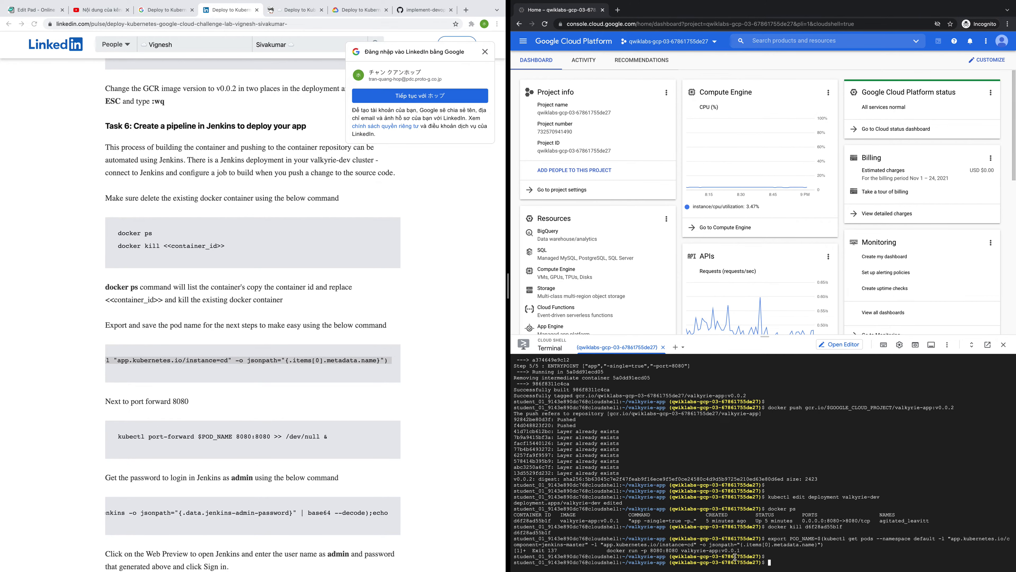
- Start Jenkins port forwarding in the background by running kubectl port-forward $POD_NAME 8080:8080 >> /dev/null & in Cloud Shell
{"action": "left_click", "coordinate": [168, 437]}
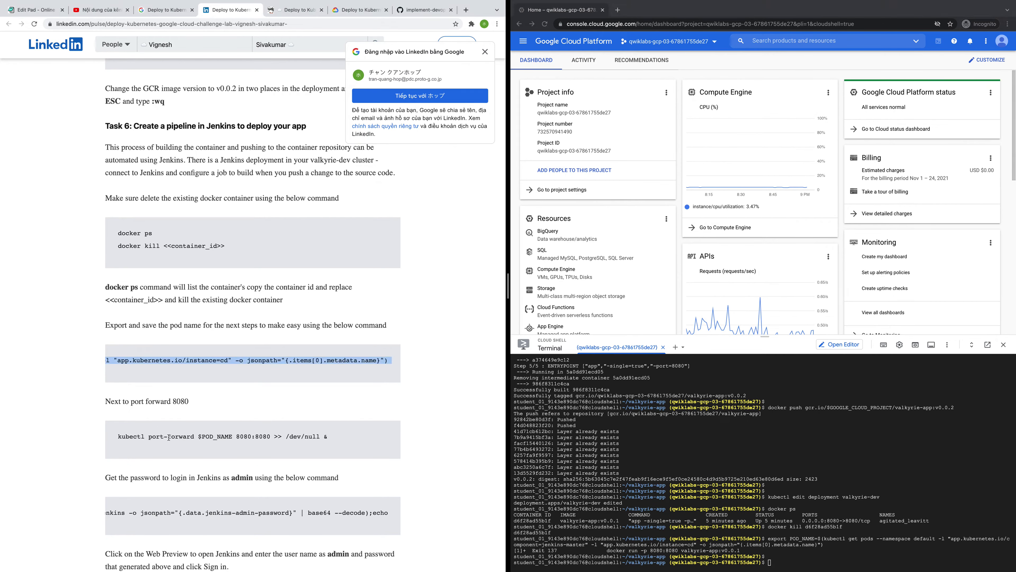
{"action": "left_click_drag", "start_coordinate": [119, 436], "coordinate": [287, 447]}
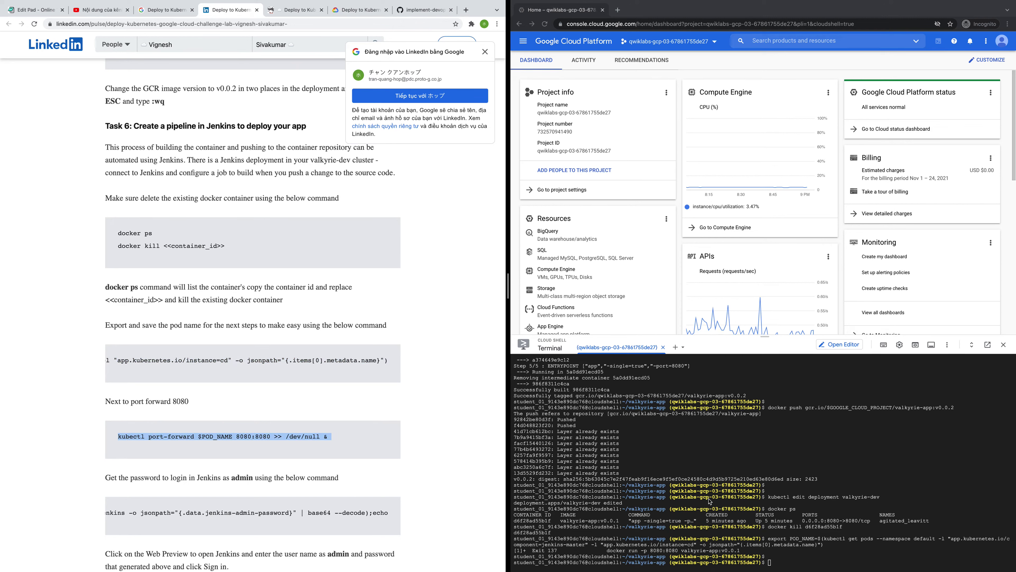
{"action": "left_click", "coordinate": [794, 565]}
{"action": "key", "text": "ctrl+v"}
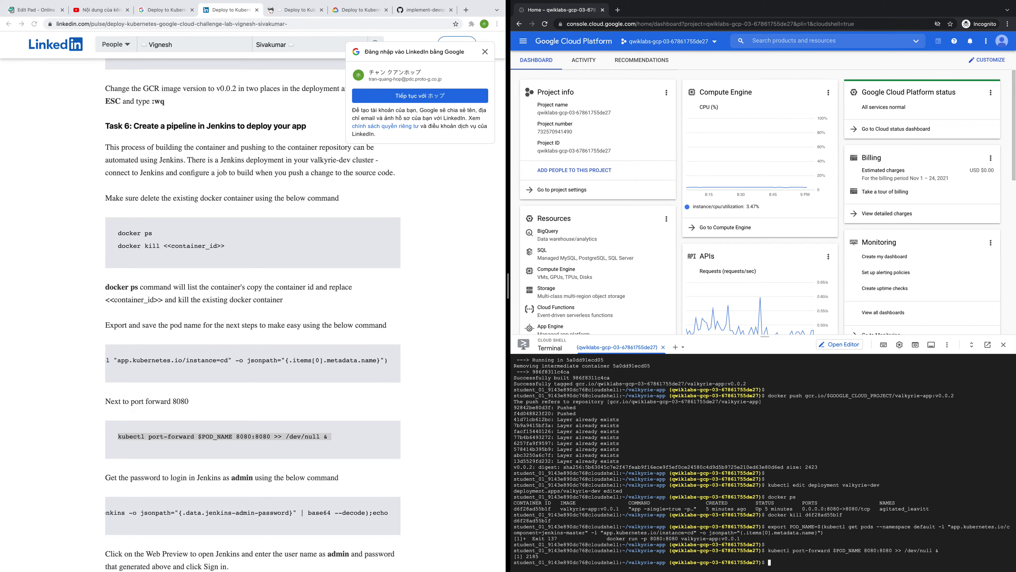
{"action": "key", "text": "Return"}
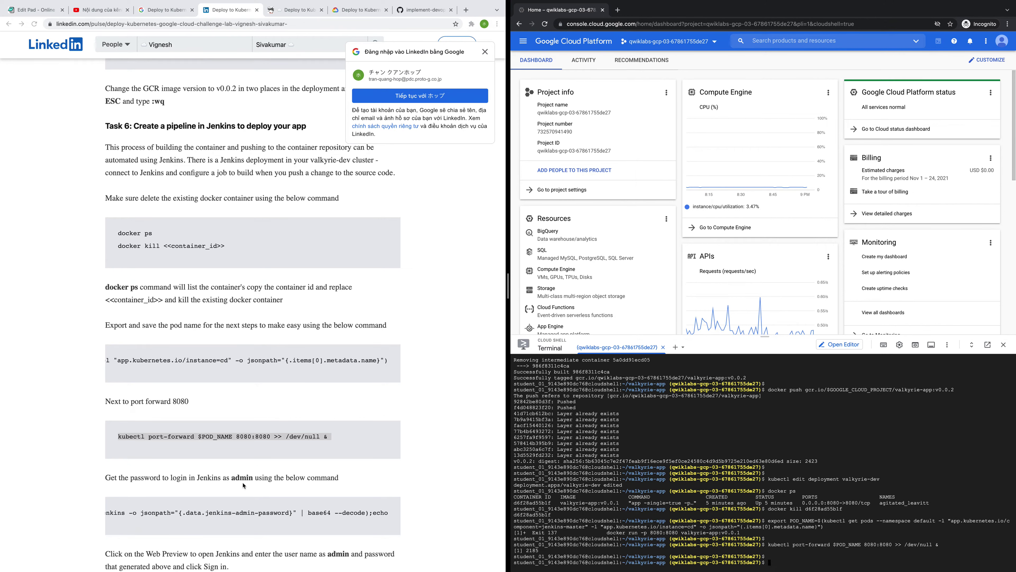
- Print the decoded Jenkins admin password from the cd-jenkins secret by running the guide's printf command in Cloud Shell
{"action": "left_click", "coordinate": [79, 513]}
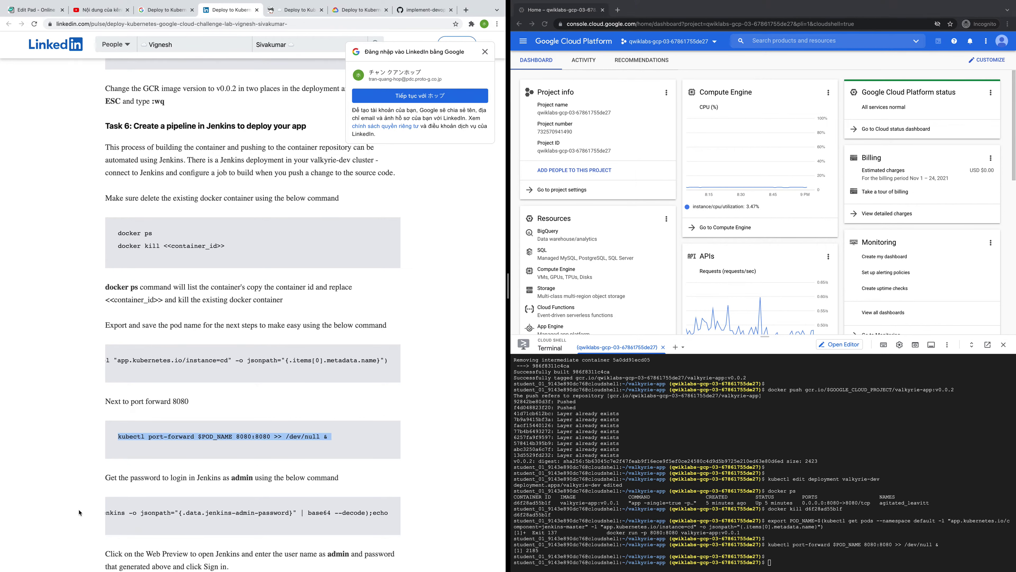
{"action": "left_click", "coordinate": [121, 513]}
{"action": "scroll", "coordinate": [119, 512], "scroll_direction": "left", "scroll_amount": 5}
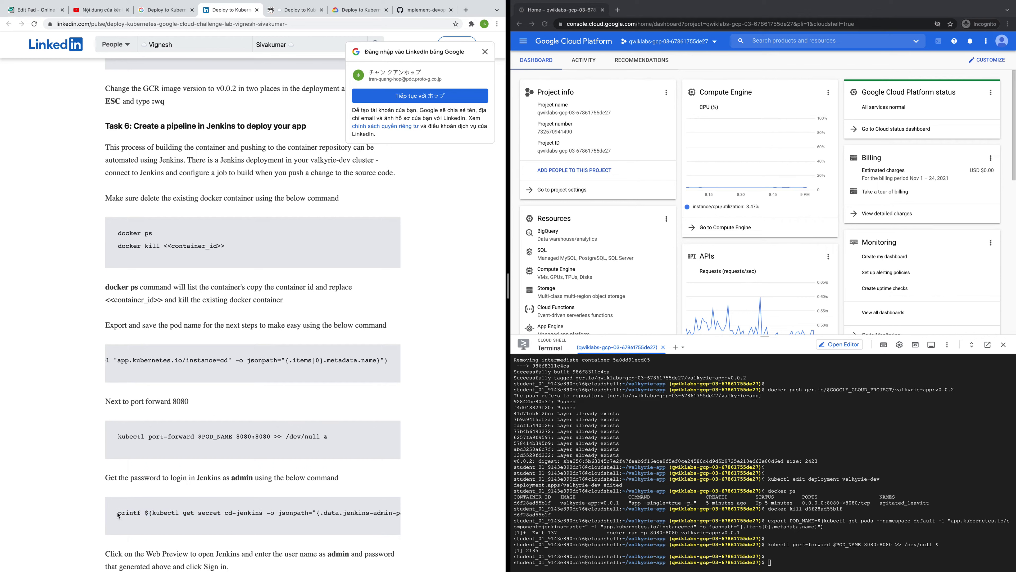
{"action": "left_click_drag", "start_coordinate": [117, 512], "coordinate": [225, 521]}
{"action": "left_click_drag", "start_coordinate": [390, 529], "coordinate": [394, 519]}
{"action": "key", "text": "ctrl+c"}
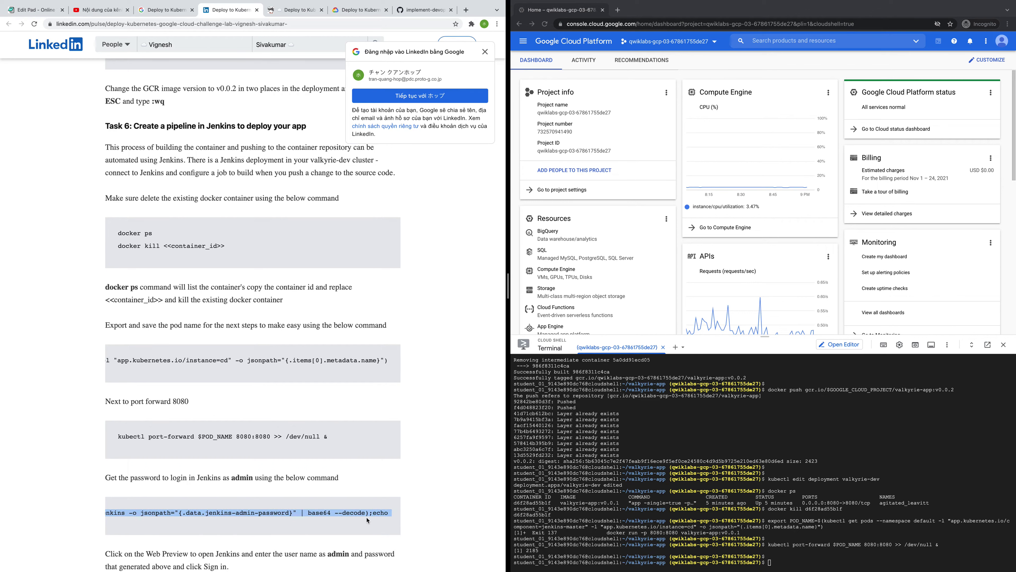
{"action": "left_click", "coordinate": [788, 564]}
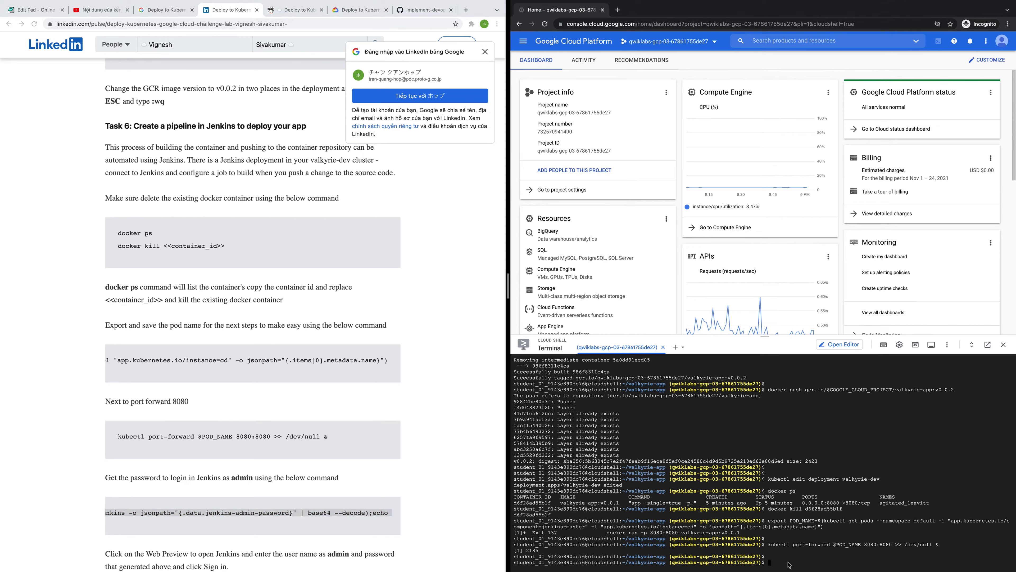
{"action": "key", "text": "ctrl+v"}
{"action": "key", "text": "Return"}
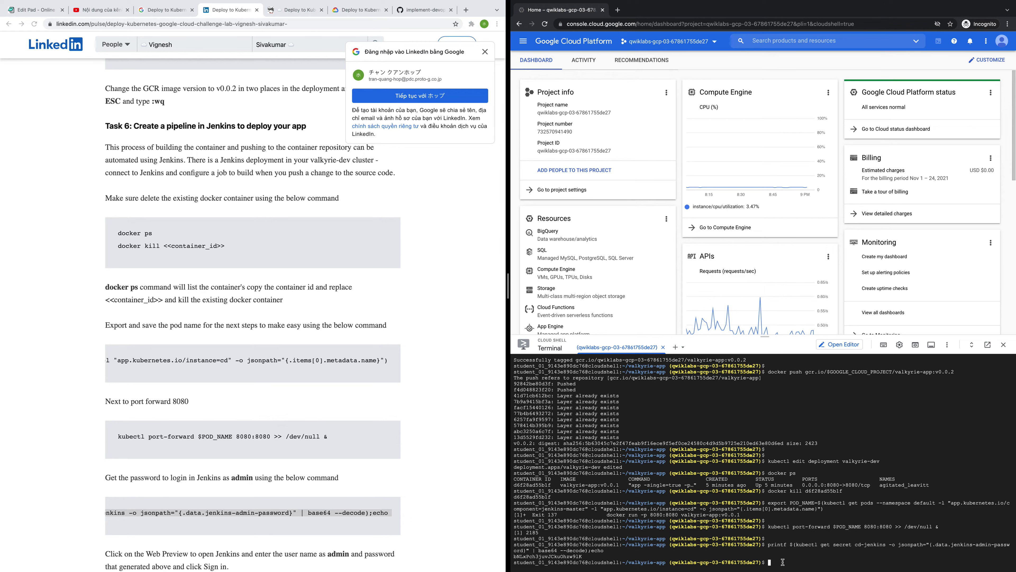
{"action": "scroll", "coordinate": [163, 488], "scroll_direction": "down", "scroll_amount": 5}
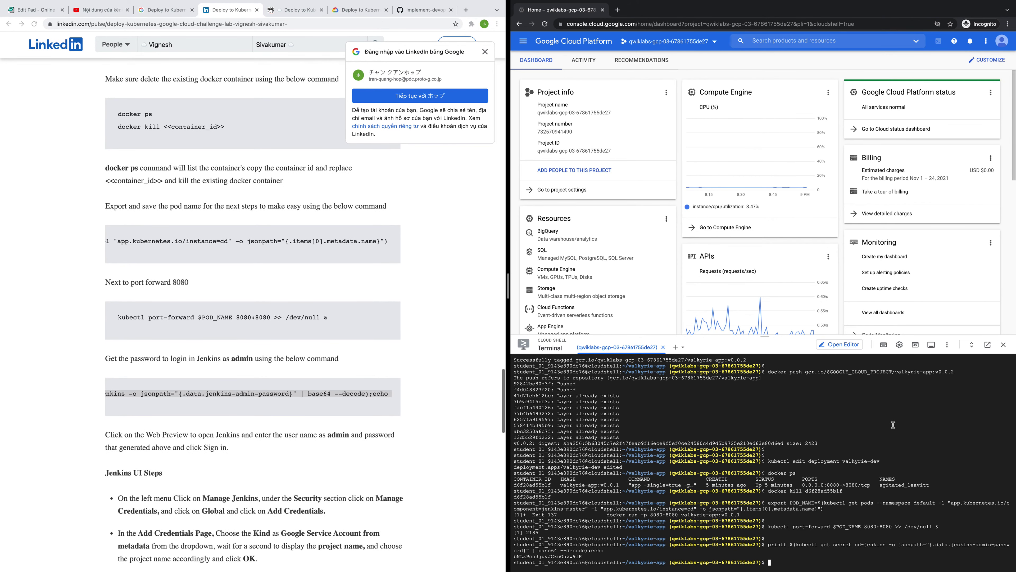
- Open the Cloud Shell web preview on port 8080, then return to the Cloud Console page
{"action": "left_click", "coordinate": [915, 345]}
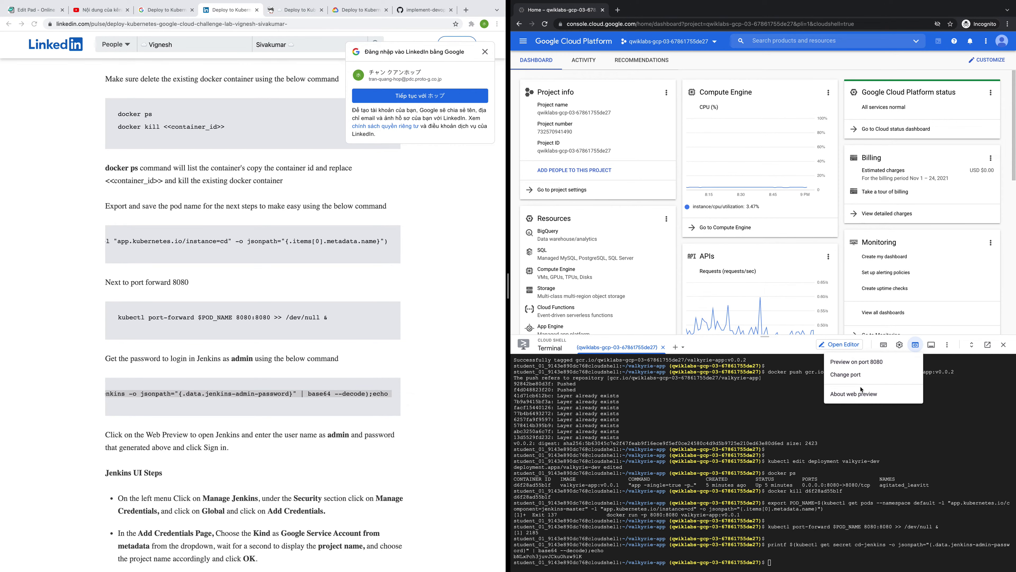
{"action": "left_click", "coordinate": [860, 361]}
{"action": "left_click", "coordinate": [583, 9]}
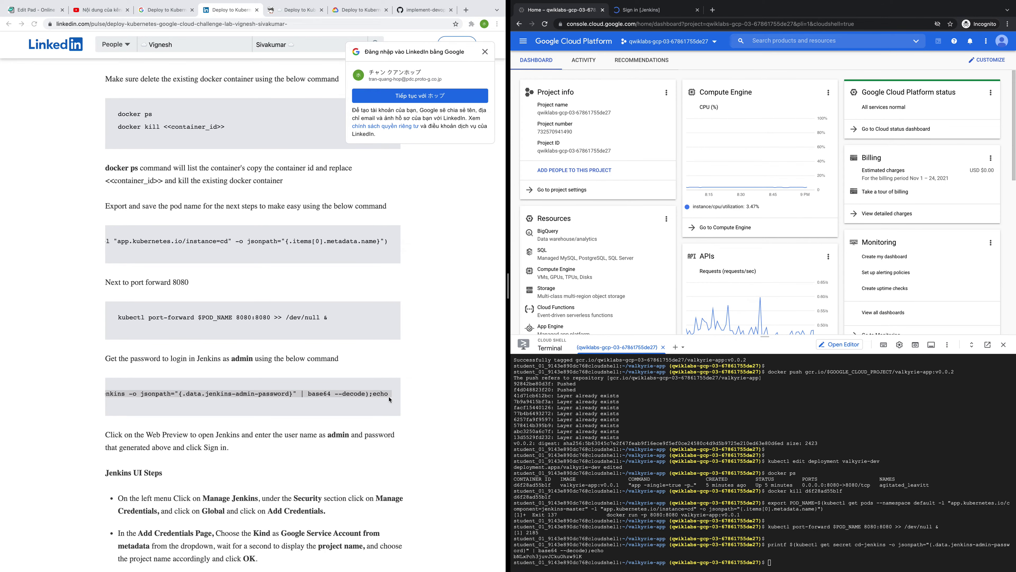
- Sign in to Jenkins as admin using the admin password printed in Cloud Shell
{"action": "double_click", "coordinate": [558, 557]}
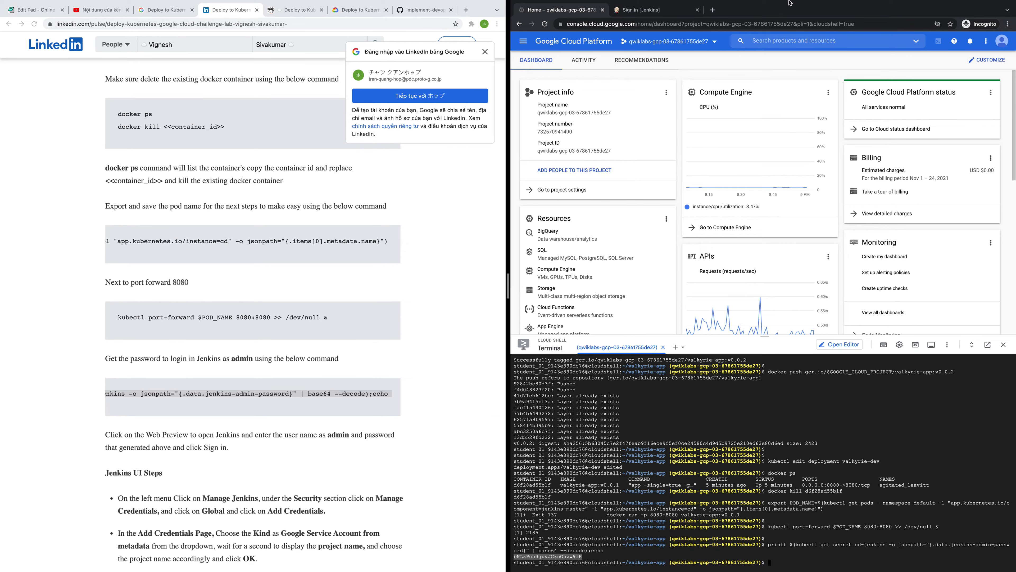
{"action": "left_click", "coordinate": [652, 11]}
{"action": "left_click", "coordinate": [748, 311]}
{"action": "key", "text": "super+v"}
{"action": "left_click", "coordinate": [745, 288]}
{"action": "type", "text": "admin"}
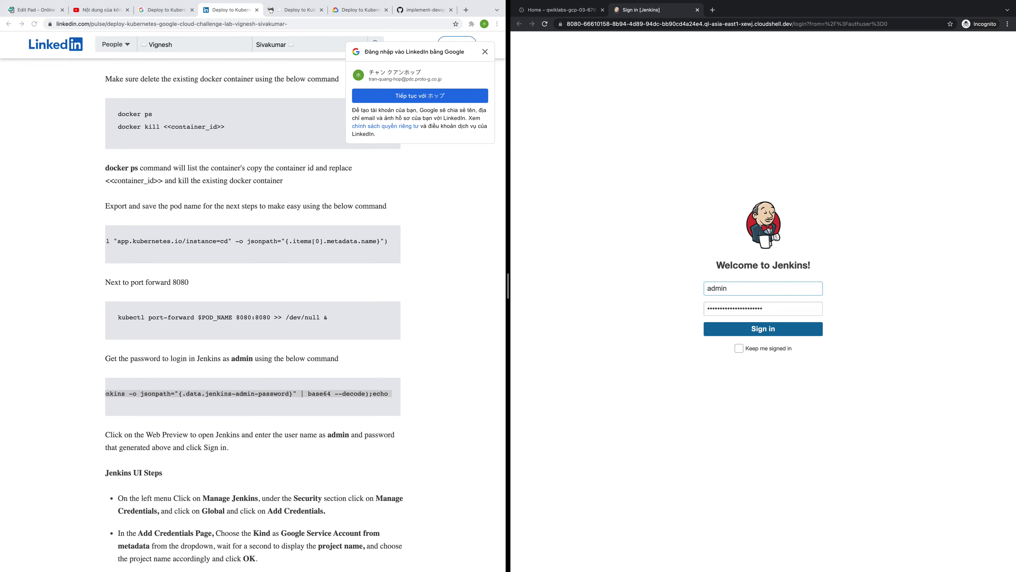
{"action": "left_click", "coordinate": [776, 332]}
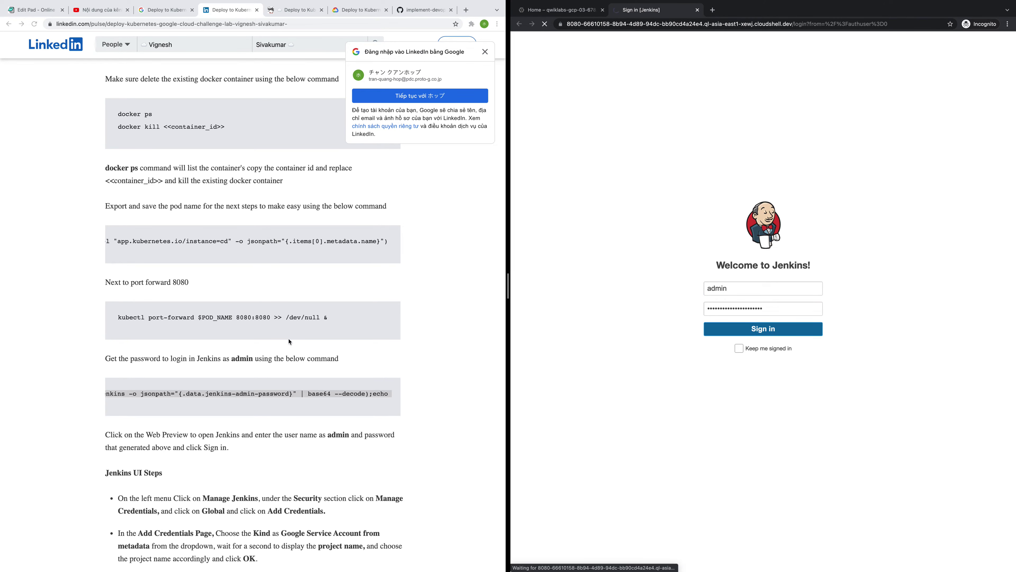
- Review the guide's Jenkins UI steps and the lab's Task 6 requirements for creating the Jenkins pipeline
{"action": "scroll", "coordinate": [293, 331], "scroll_direction": "down", "scroll_amount": 5}
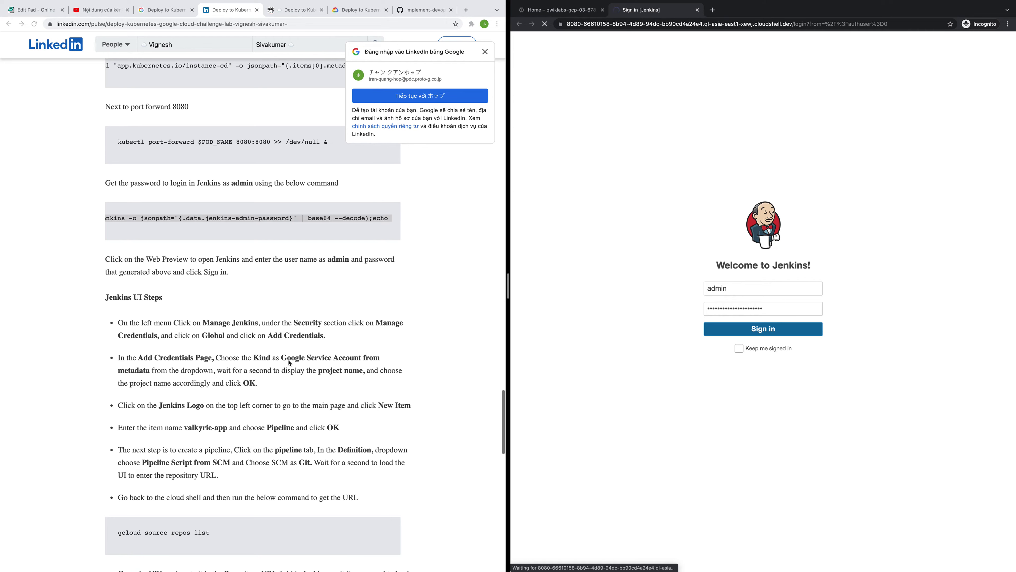
{"action": "scroll", "coordinate": [290, 362], "scroll_direction": "down", "scroll_amount": 3}
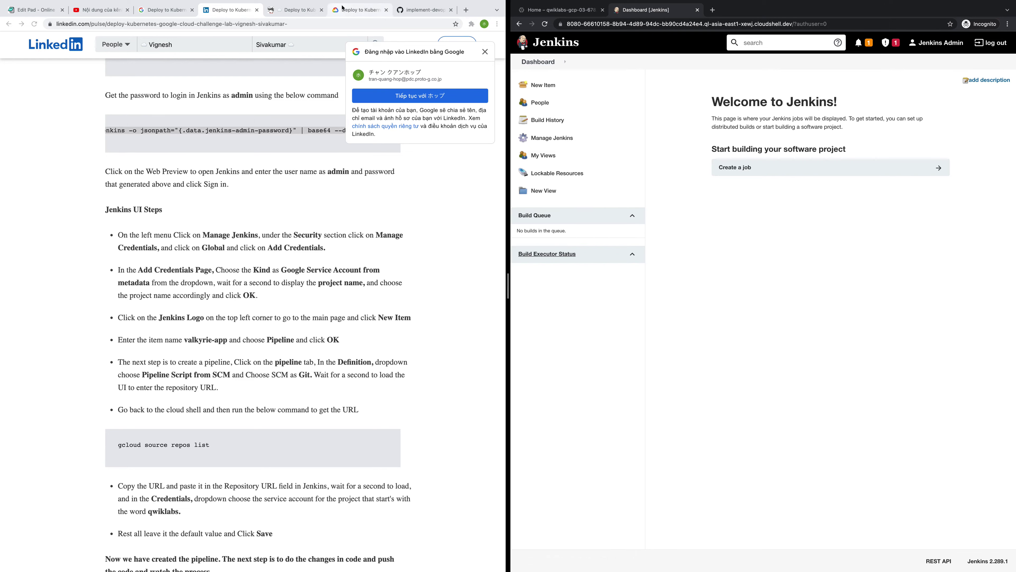
{"action": "left_click", "coordinate": [360, 9]}
{"action": "scroll", "coordinate": [333, 205], "scroll_direction": "down", "scroll_amount": 10}
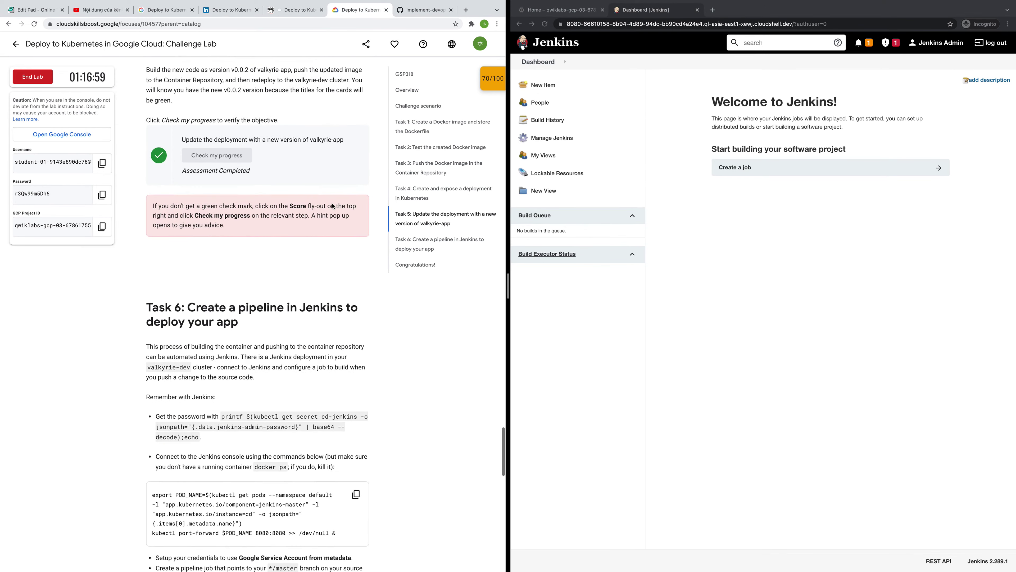
{"action": "scroll", "coordinate": [332, 202], "scroll_direction": "down", "scroll_amount": 2}
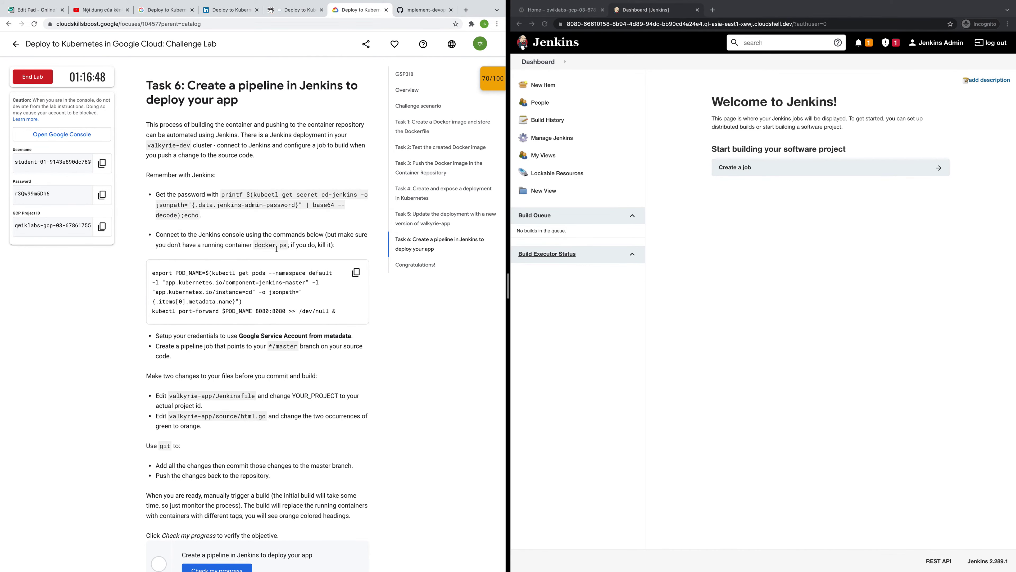
{"action": "scroll", "coordinate": [276, 248], "scroll_direction": "down", "scroll_amount": 3}
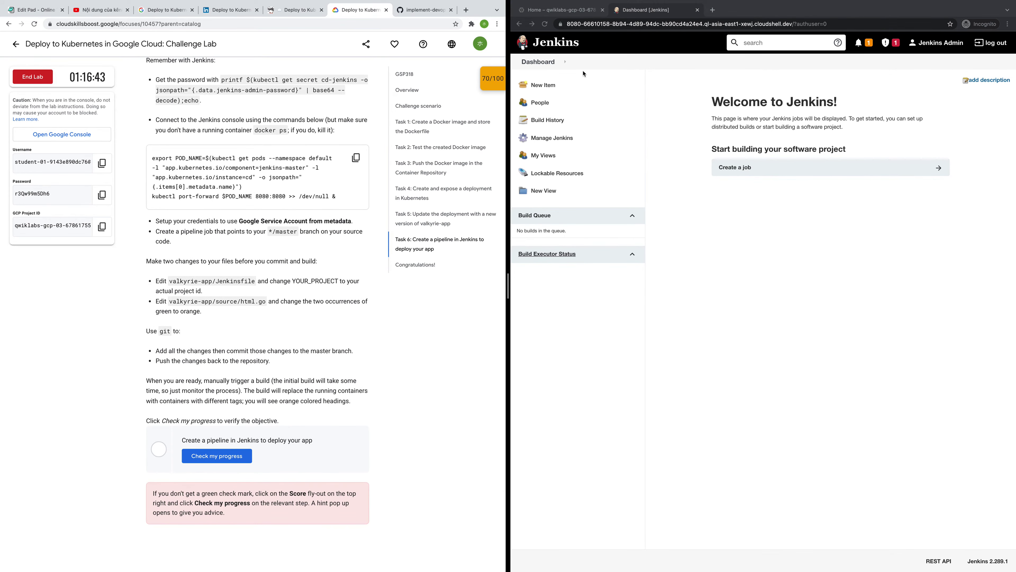
- Go to the Manage Credentials page in the Jenkins security settings
{"action": "left_click", "coordinate": [554, 63]}
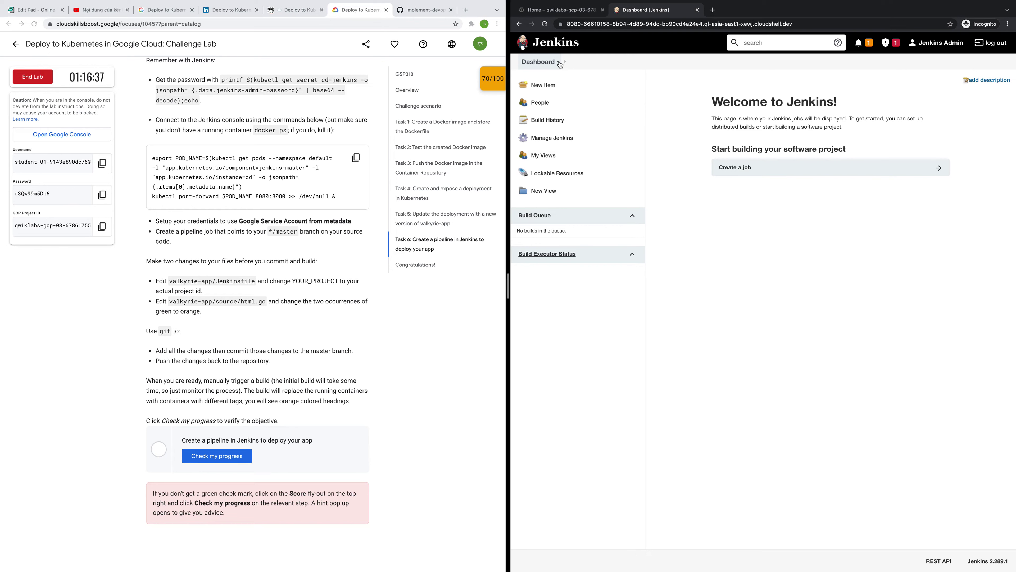
{"action": "left_click", "coordinate": [560, 64]}
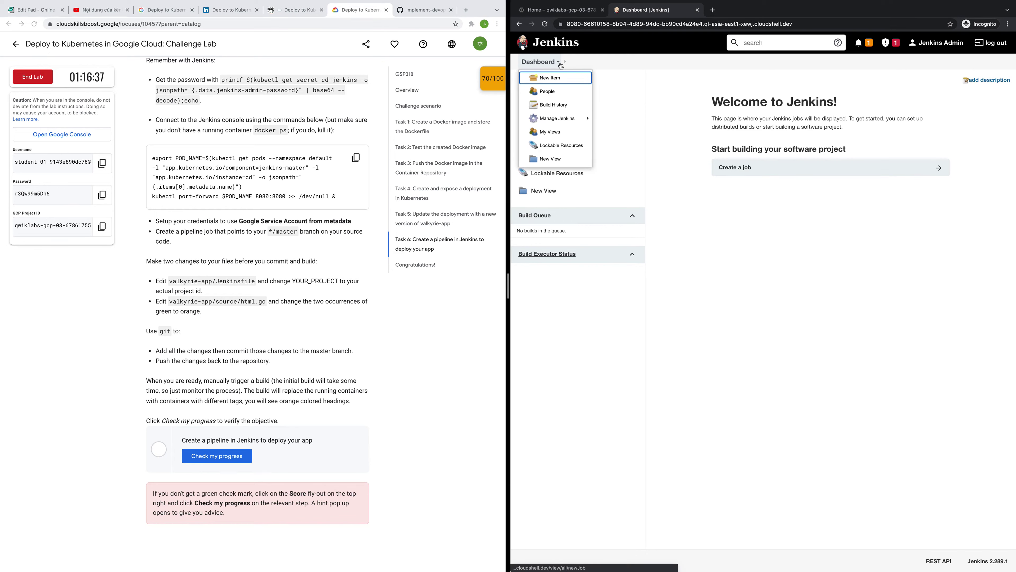
{"action": "mouse_move", "coordinate": [578, 123]}
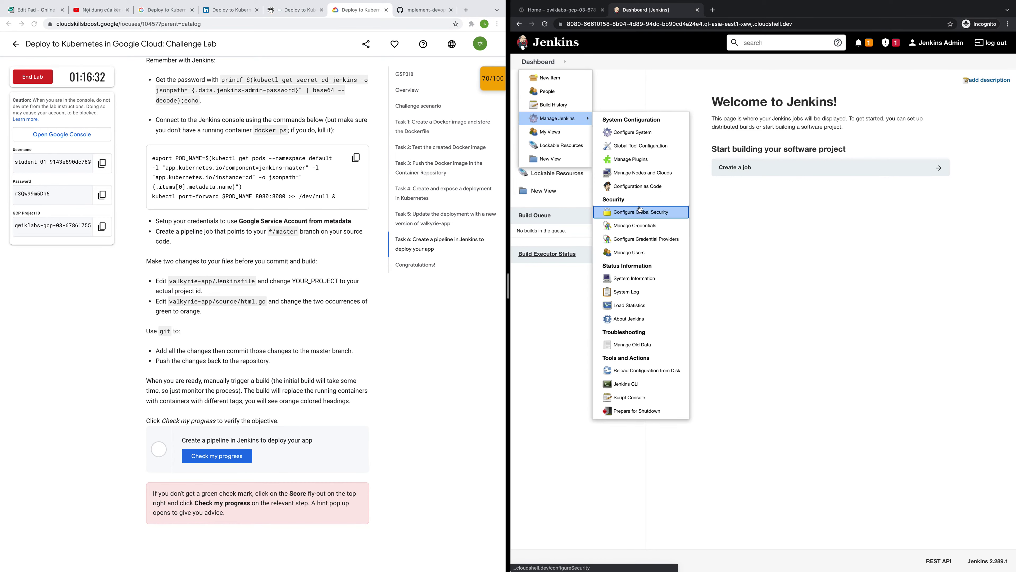
{"action": "left_click", "coordinate": [655, 228]}
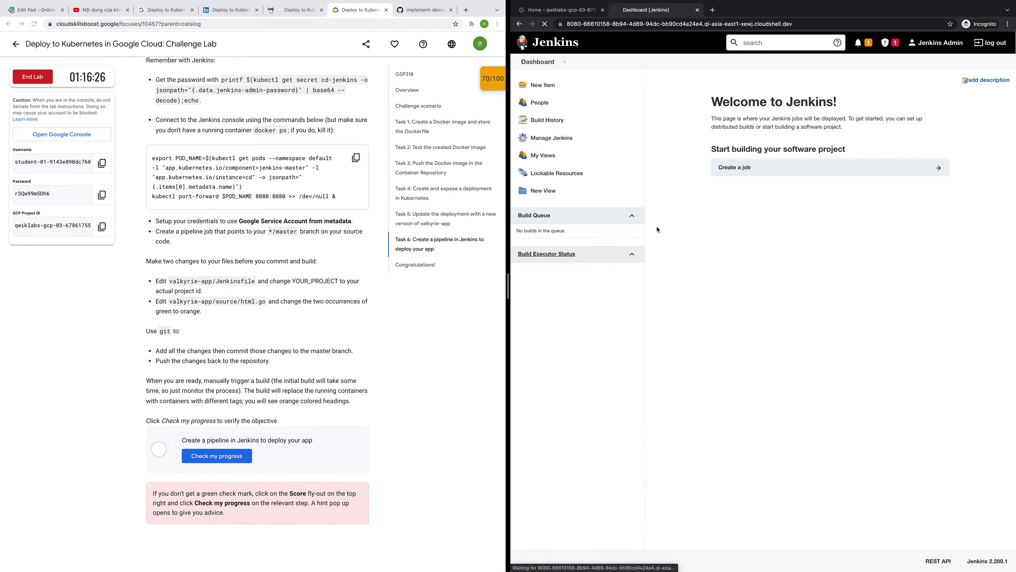
- Bring the LinkedIn guide back into view and start adding credentials to the global domain of the Jenkins store
{"action": "mouse_move", "coordinate": [310, 16]}
{"action": "left_click", "coordinate": [230, 30]}
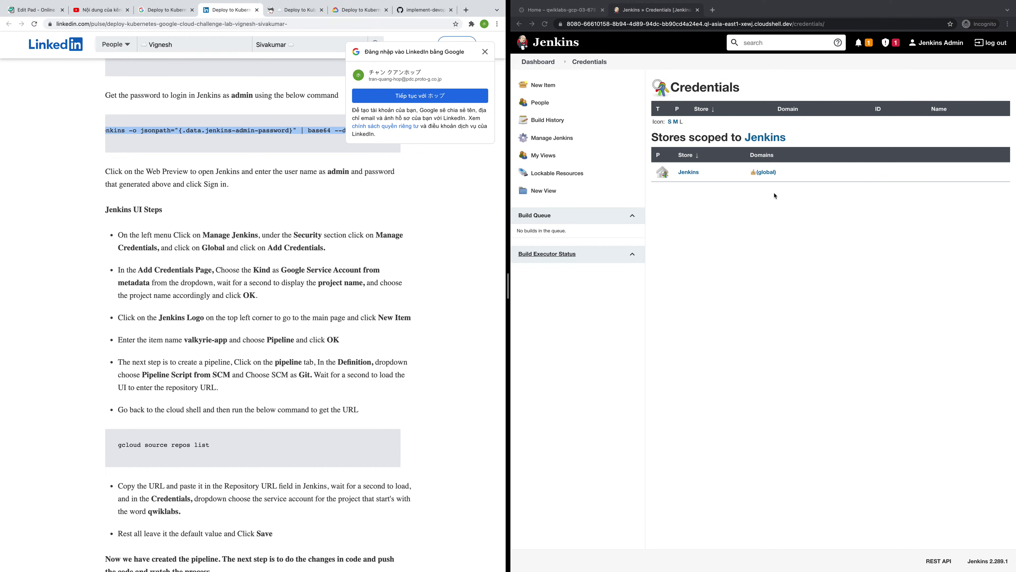
{"action": "left_click", "coordinate": [773, 177]}
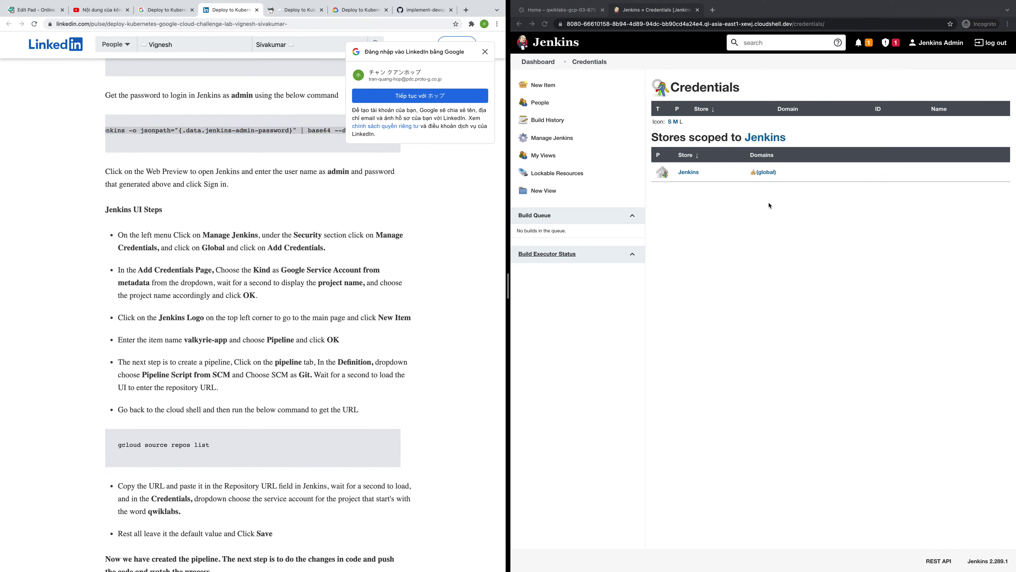
{"action": "left_click", "coordinate": [780, 173]}
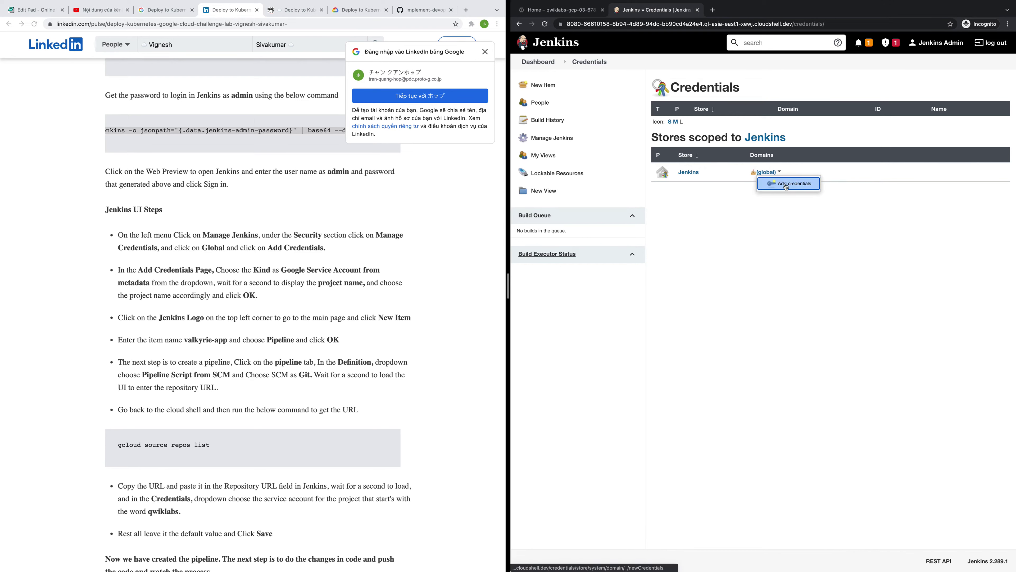
{"action": "left_click", "coordinate": [785, 186]}
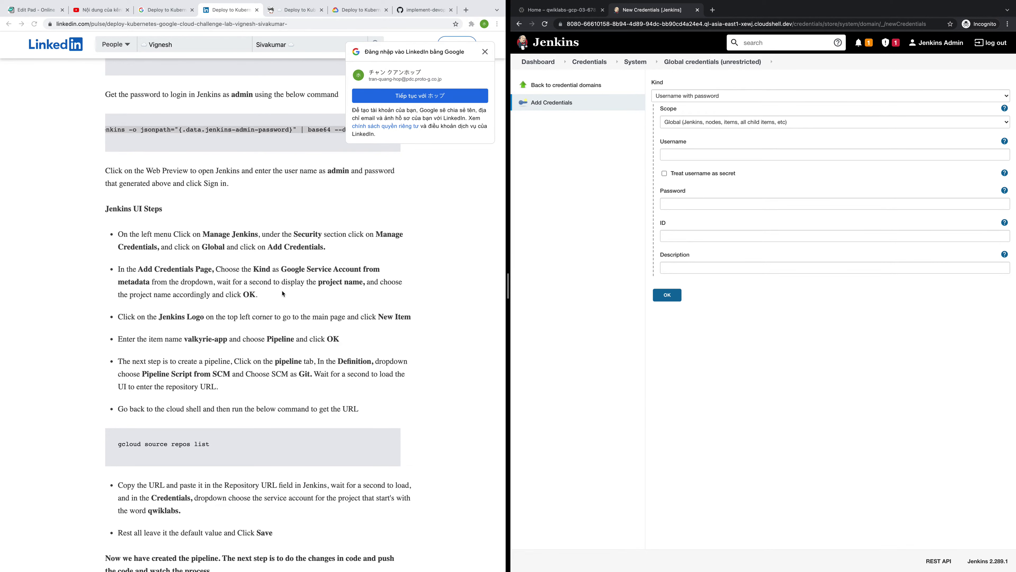
- Add a credential of kind Google Service Account from metadata for the lab project
{"action": "left_click", "coordinate": [705, 96]}
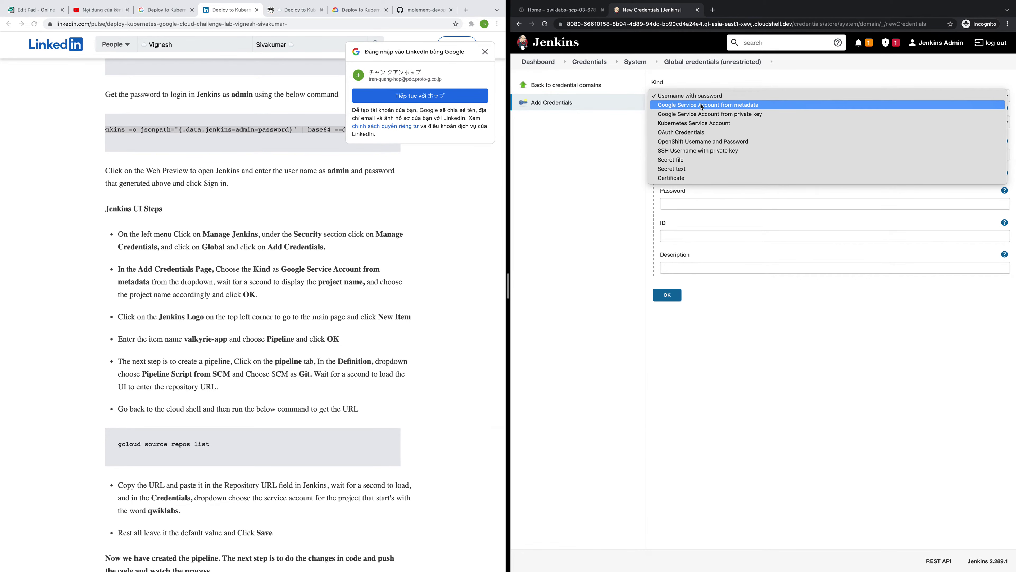
{"action": "left_click", "coordinate": [701, 105]}
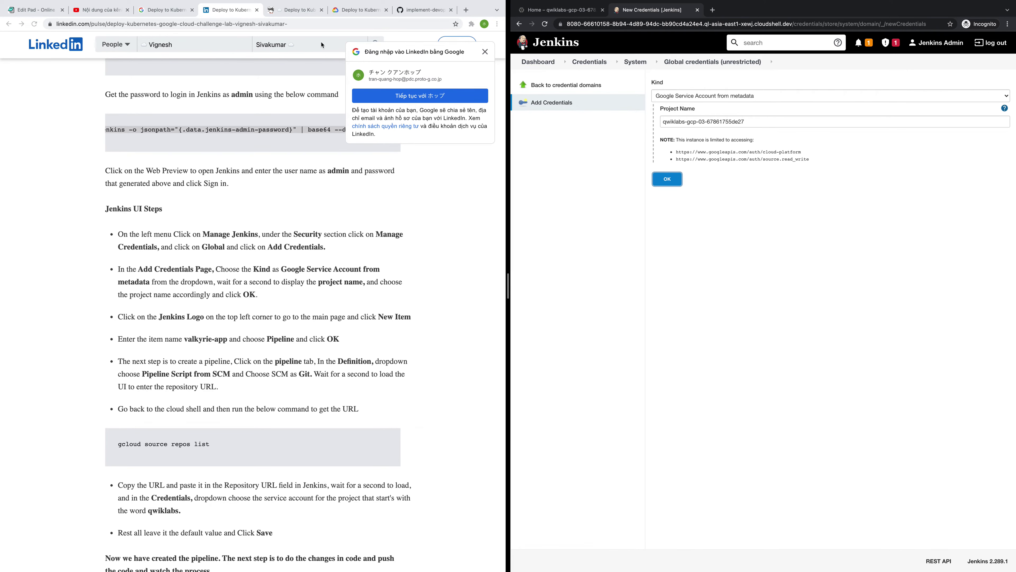
{"action": "left_click", "coordinate": [550, 8]}
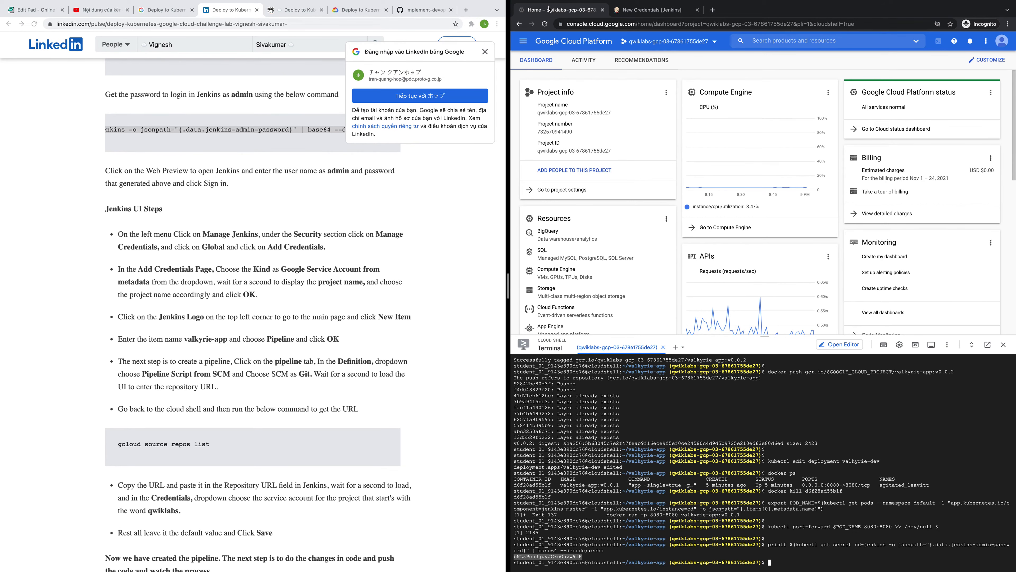
{"action": "left_click", "coordinate": [618, 8]}
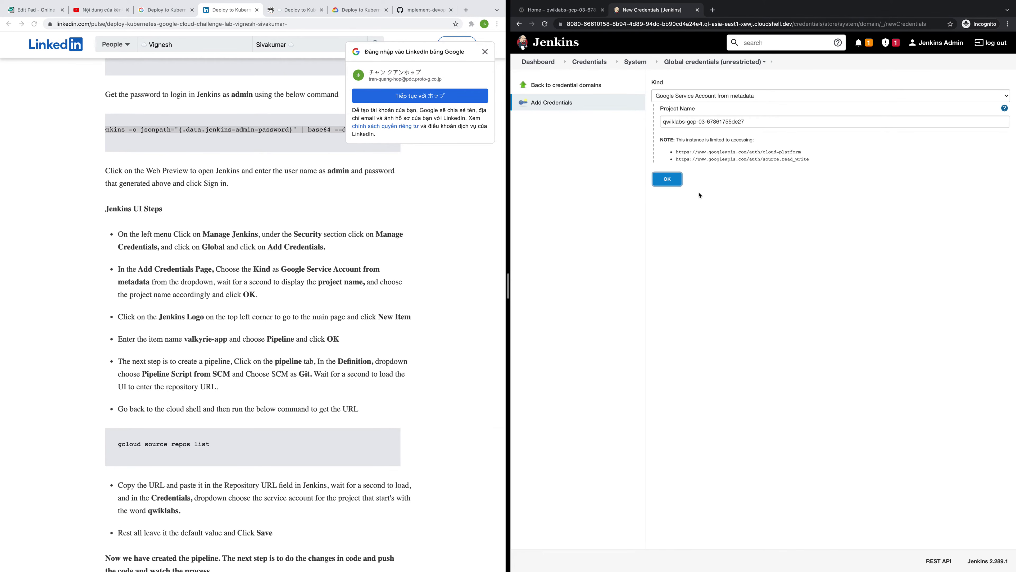
{"action": "left_click", "coordinate": [672, 181]}
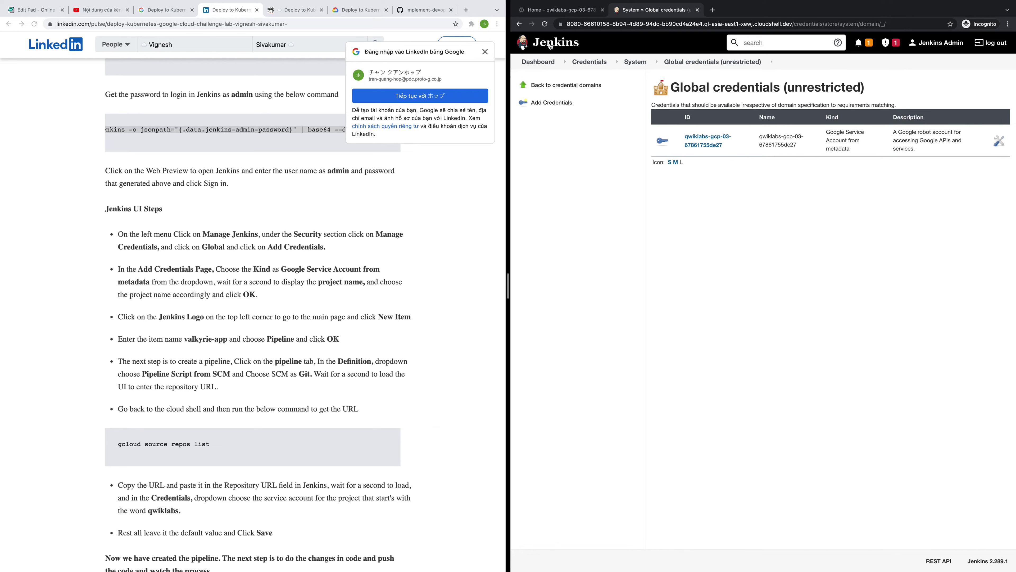
- Create a new Jenkins item named valkyrie-app of type Pipeline, copying the name from the guide
{"action": "left_click", "coordinate": [560, 63]}
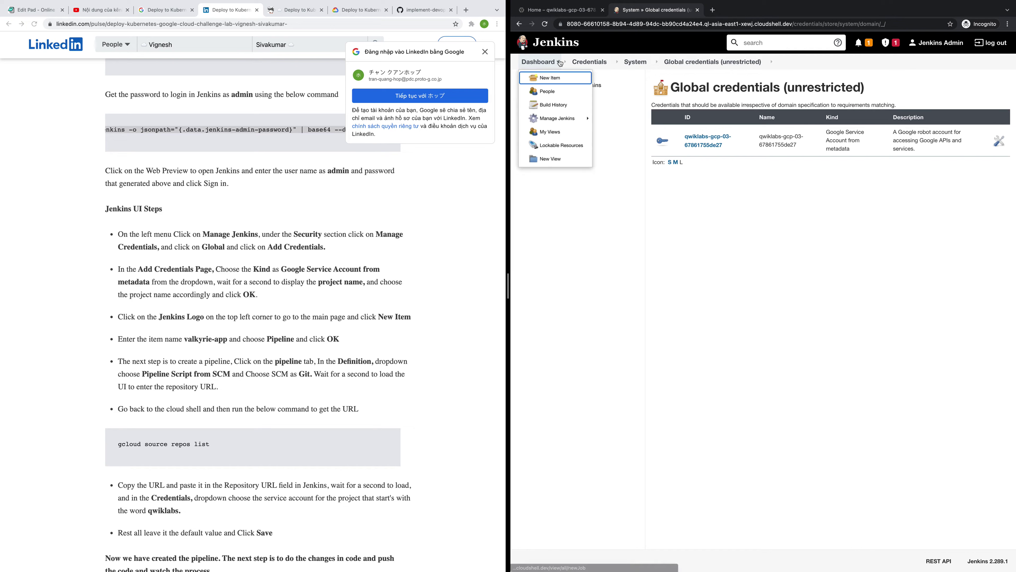
{"action": "left_click", "coordinate": [559, 78]}
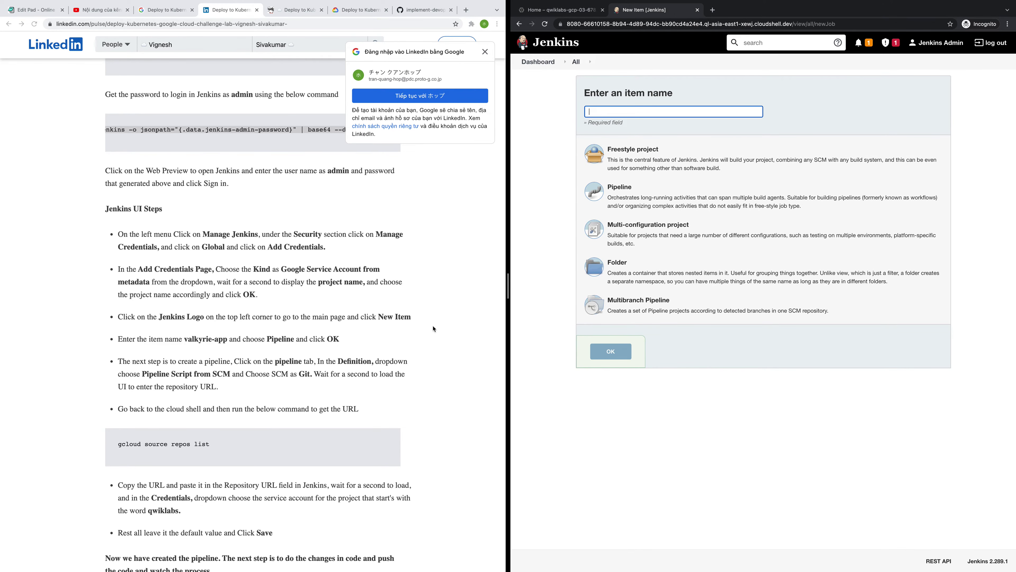
{"action": "left_click_drag", "start_coordinate": [185, 338], "coordinate": [226, 339]}
{"action": "key", "text": "ctrl+c"}
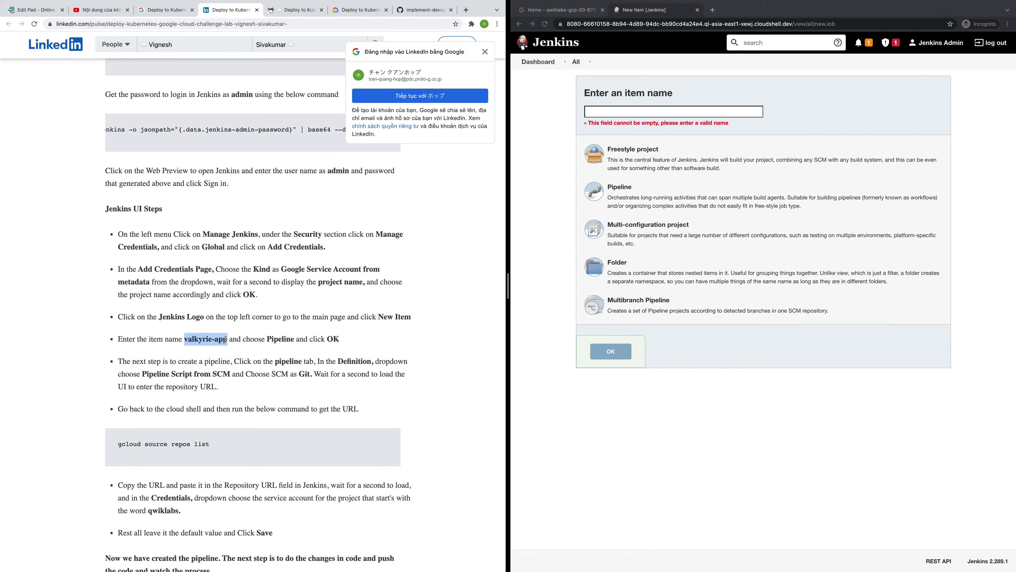
{"action": "left_click", "coordinate": [633, 111]}
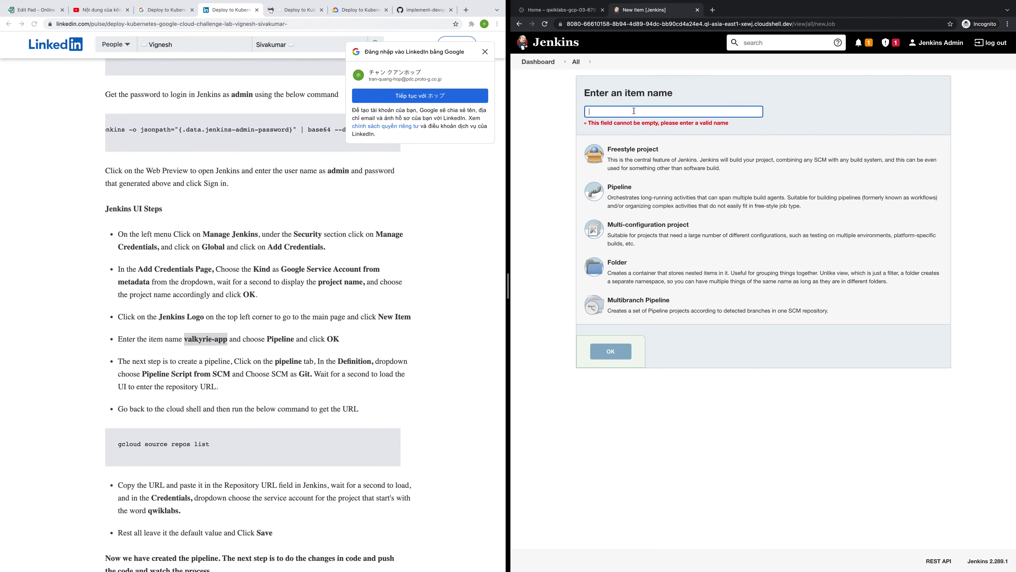
{"action": "key", "text": "ctrl+v"}
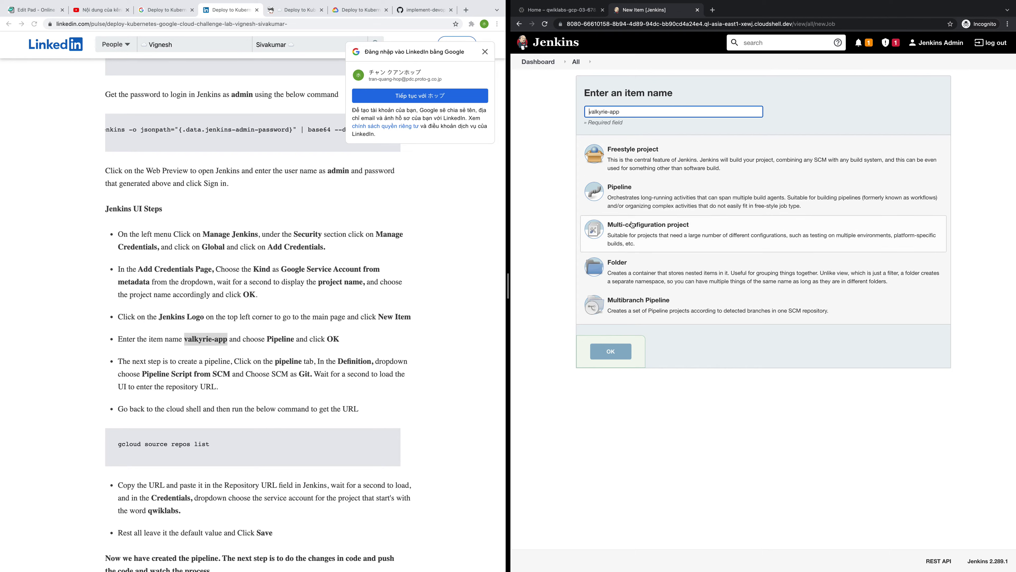
{"action": "left_click", "coordinate": [638, 194]}
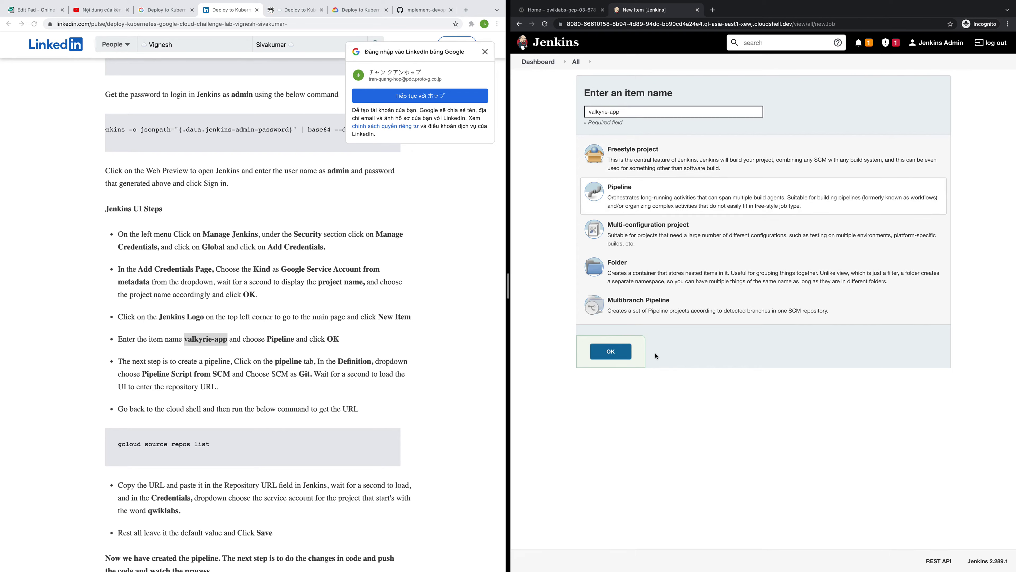
{"action": "left_click", "coordinate": [616, 354]}
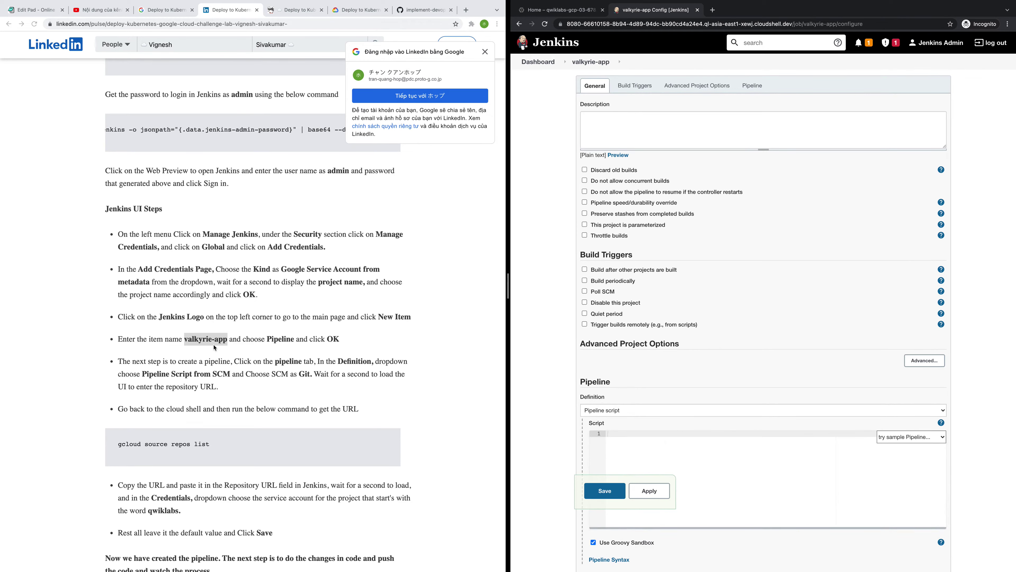
- Set the valkyrie-app pipeline definition to Pipeline script from SCM with Git as the SCM
{"action": "left_click", "coordinate": [648, 411]}
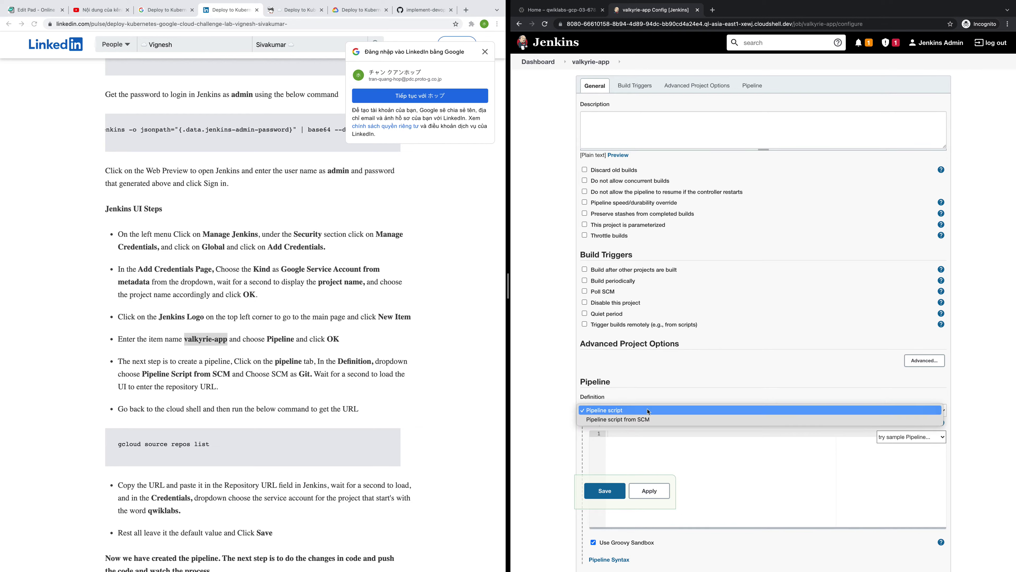
{"action": "left_click", "coordinate": [642, 425]}
{"action": "left_click", "coordinate": [636, 437]}
{"action": "left_click", "coordinate": [625, 446]}
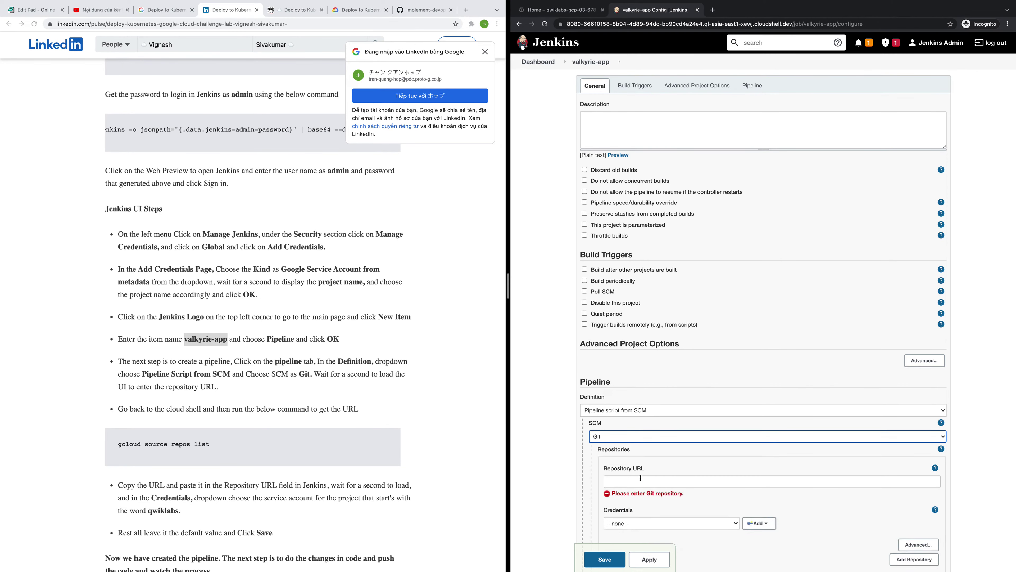
- Copy the command gcloud source repos list from the guide and run it in Cloud Shell
{"action": "left_click_drag", "start_coordinate": [212, 444], "coordinate": [117, 444]}
{"action": "key", "text": "ctrl+c"}
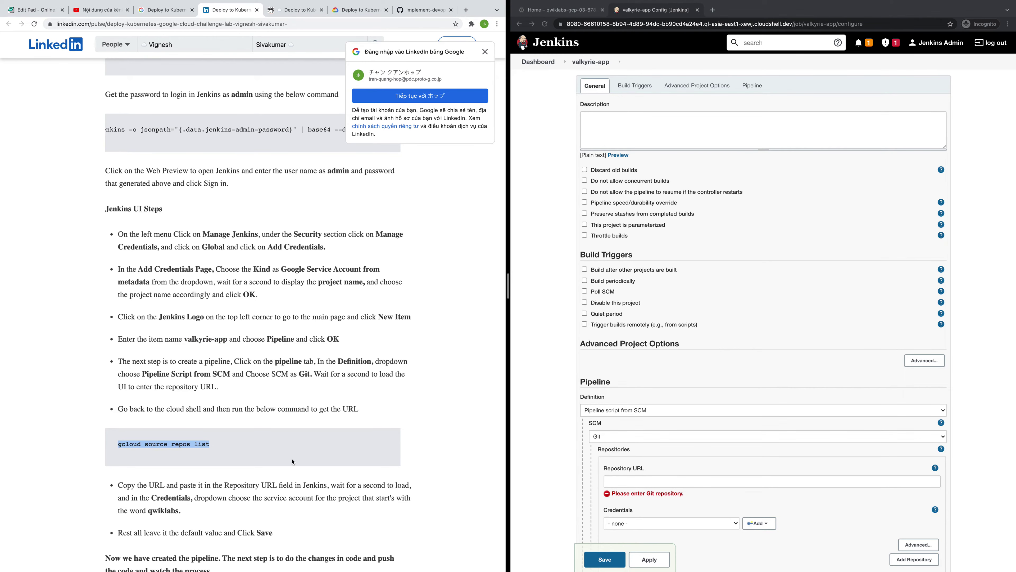
{"action": "left_click", "coordinate": [558, 10]}
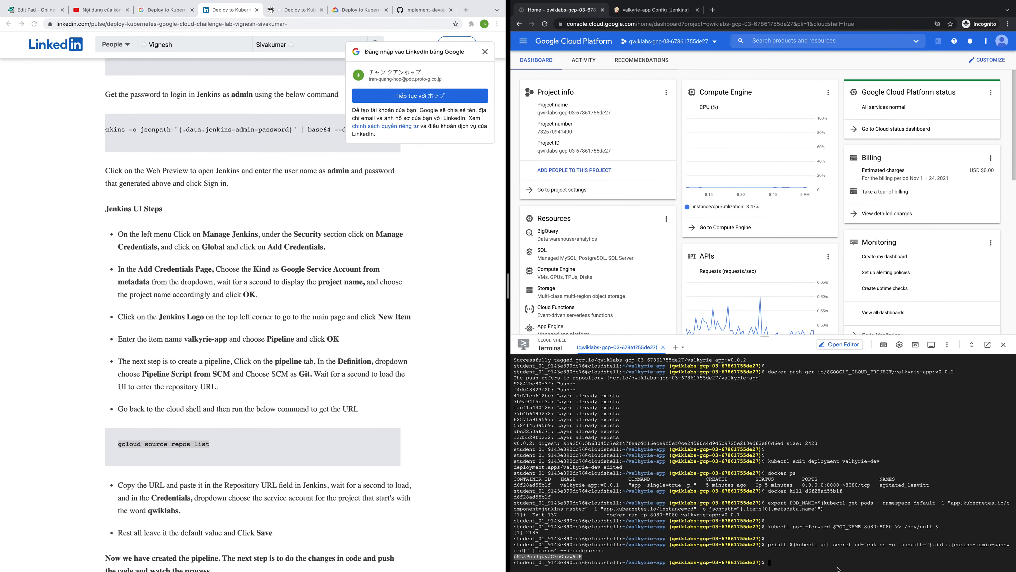
{"action": "left_click", "coordinate": [794, 565]}
{"action": "key", "text": "ctrl+v"}
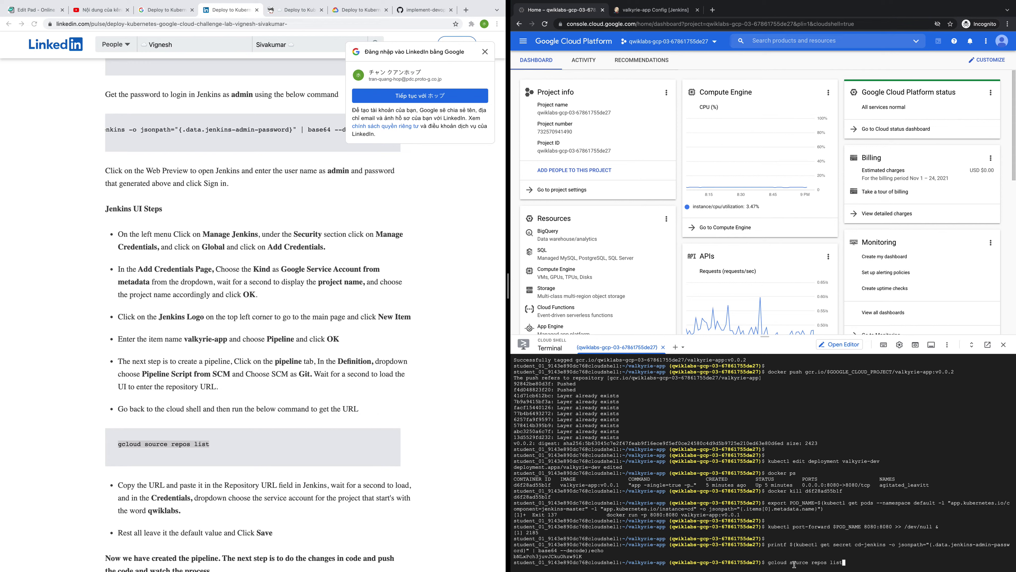
{"action": "key", "text": "Return"}
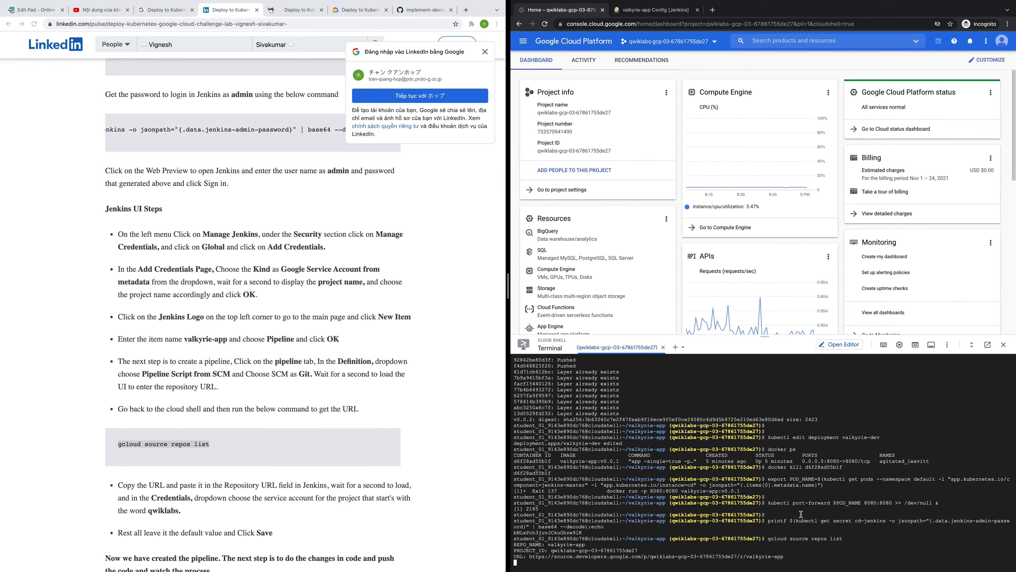
- Copy the valkyrie-app repository URL from the Cloud Shell output into the Repository URL of the Jenkins pipeline
{"action": "left_click_drag", "start_coordinate": [788, 560], "coordinate": [530, 555]}
{"action": "key", "text": "ctrl+c"}
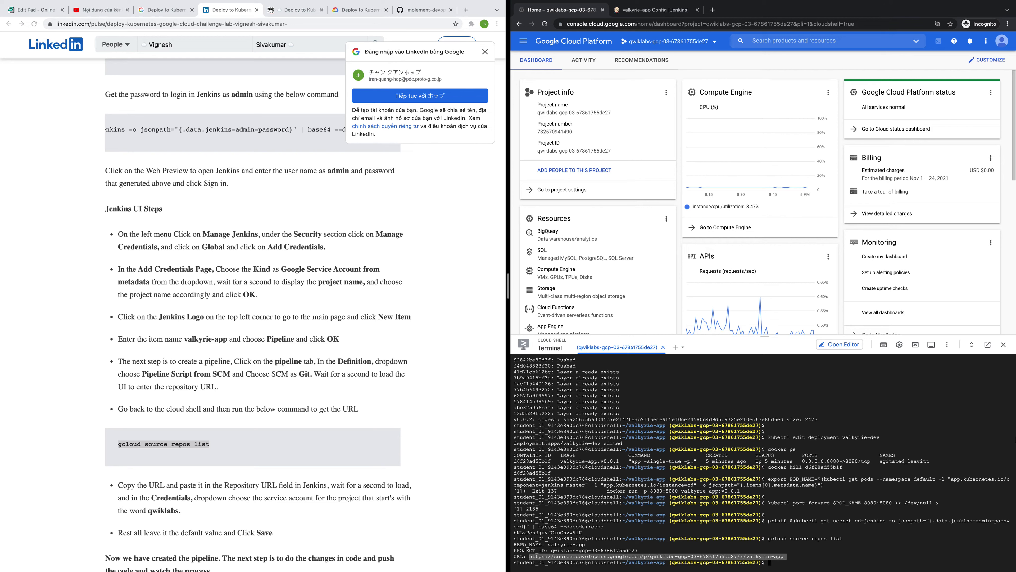
{"action": "left_click", "coordinate": [642, 16]}
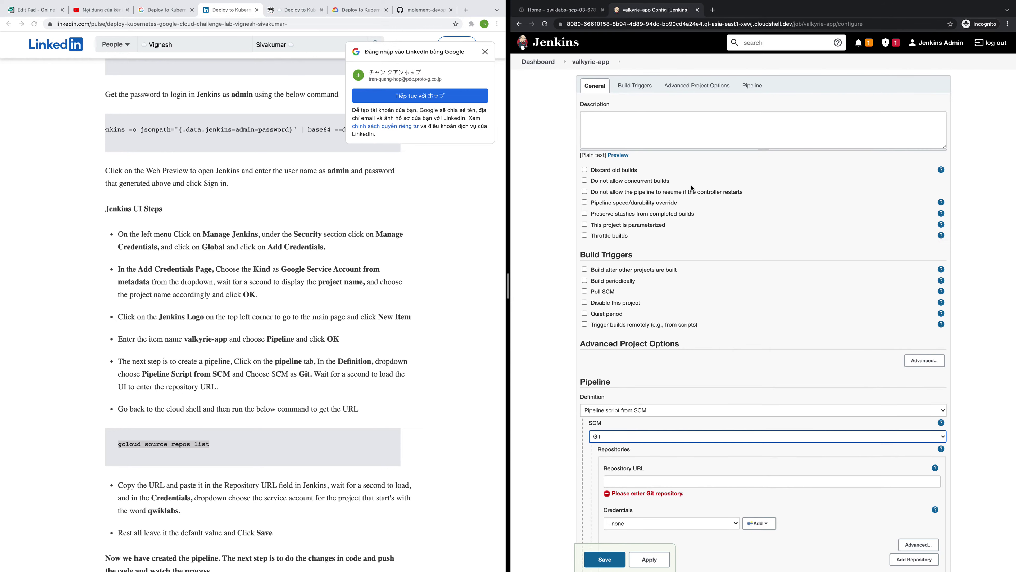
{"action": "left_click", "coordinate": [626, 481]}
{"action": "key", "text": "ctrl+v"}
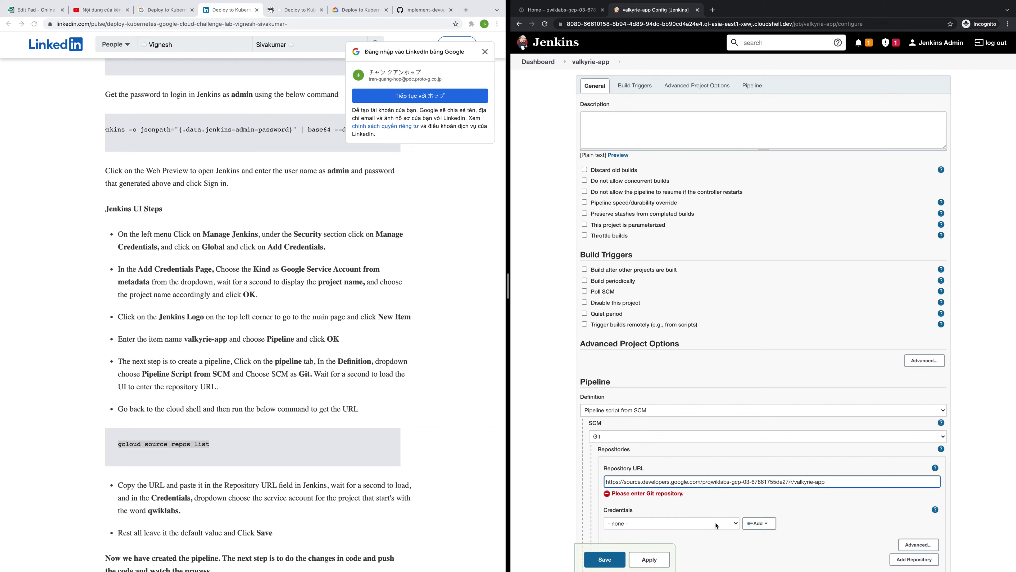
{"action": "left_click", "coordinate": [737, 524]}
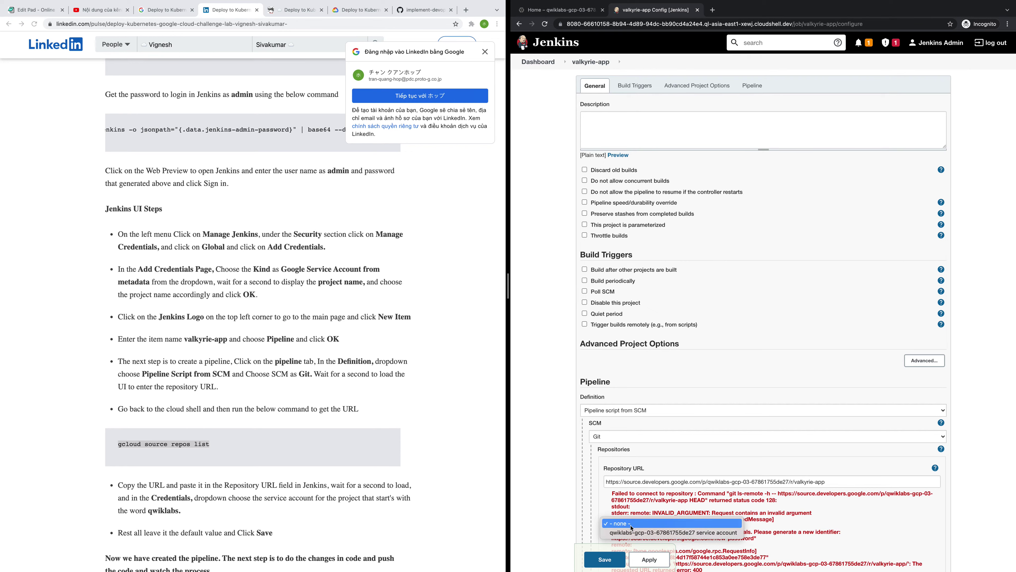
{"action": "left_click", "coordinate": [634, 533]}
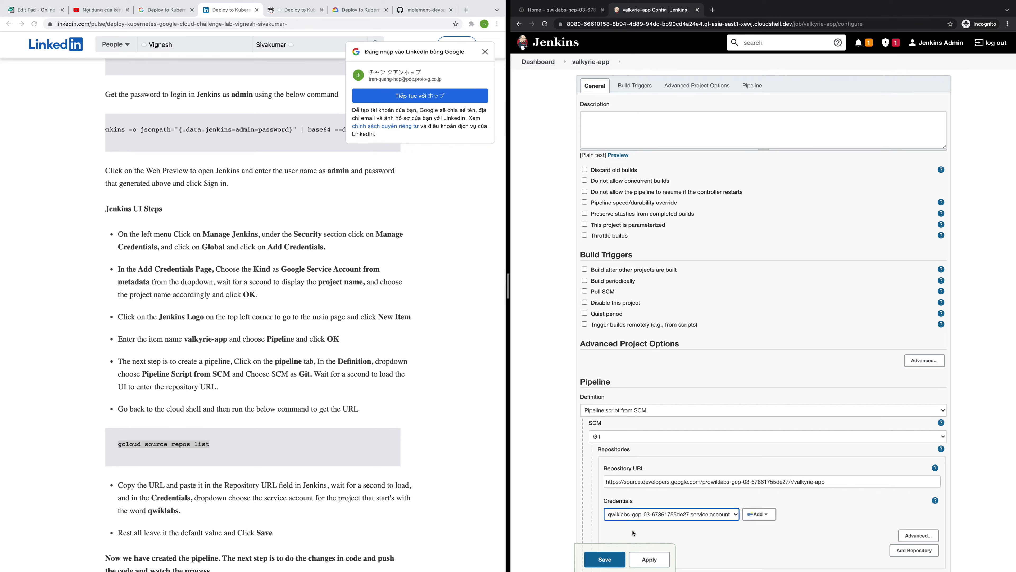
{"action": "scroll", "coordinate": [700, 497], "scroll_direction": "down", "scroll_amount": 2}
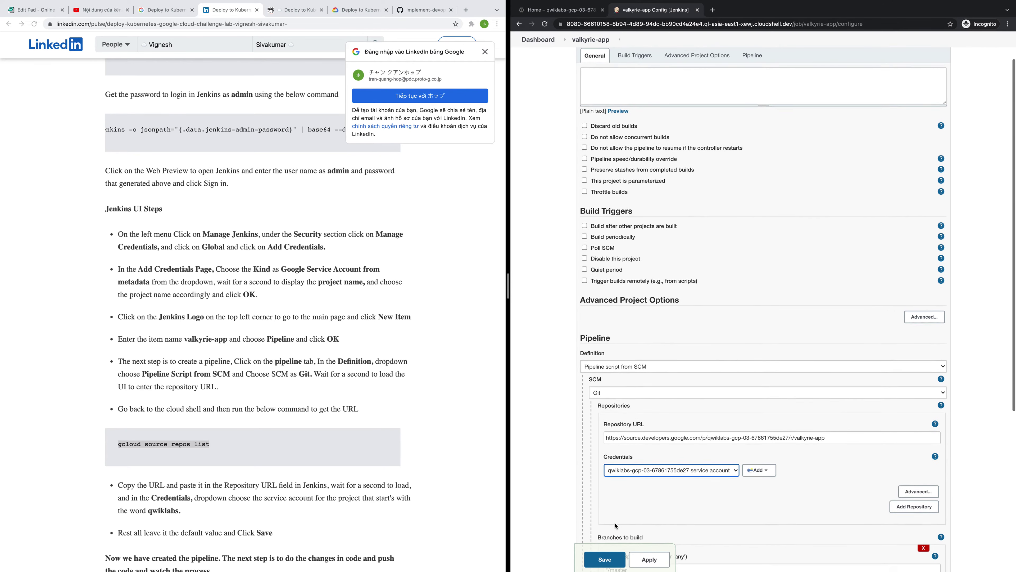
{"action": "left_click", "coordinate": [759, 469]}
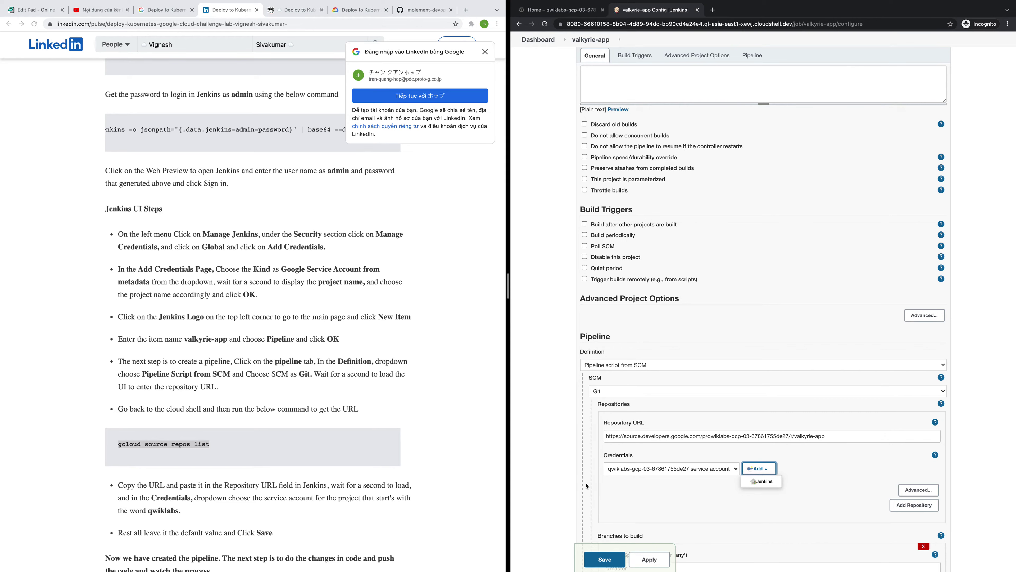
{"action": "left_click", "coordinate": [583, 491]}
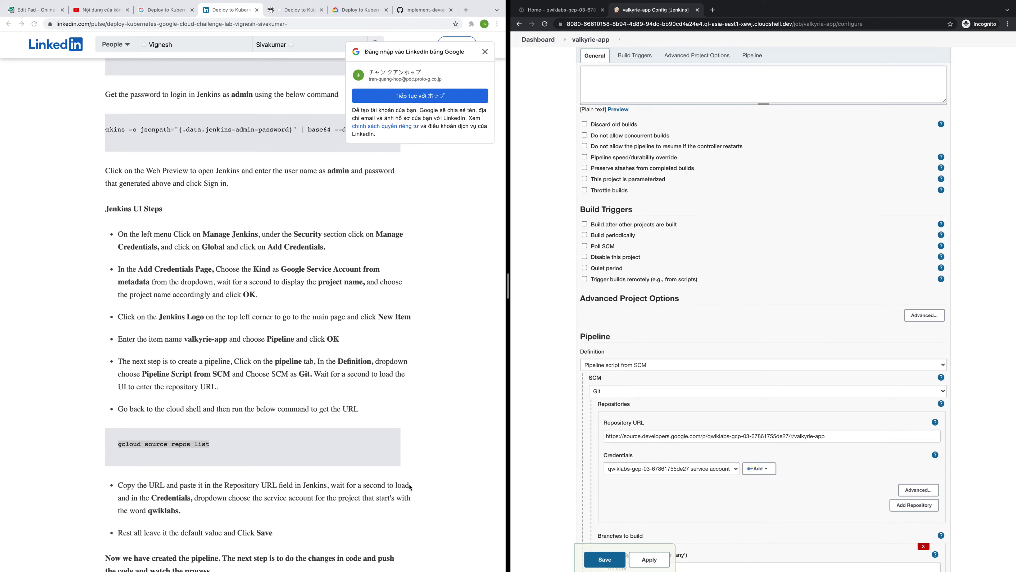
- Check the guide's remaining pipeline instructions, then apply and save the valkyrie-app configuration with the other settings at their defaults
{"action": "scroll", "coordinate": [410, 488], "scroll_direction": "down", "scroll_amount": 3}
{"action": "scroll", "coordinate": [381, 487], "scroll_direction": "down", "scroll_amount": 2}
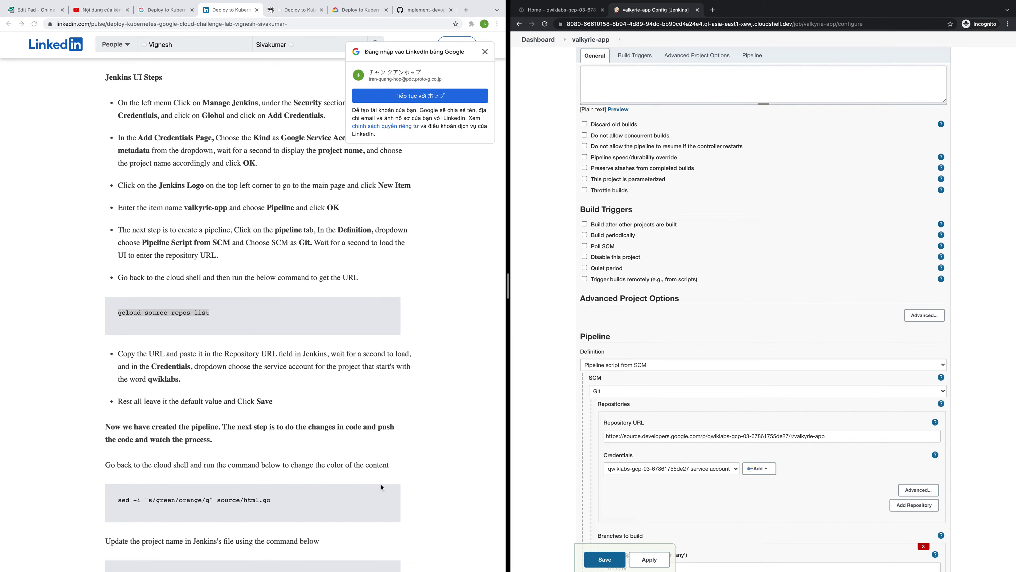
{"action": "scroll", "coordinate": [381, 487], "scroll_direction": "down", "scroll_amount": 1}
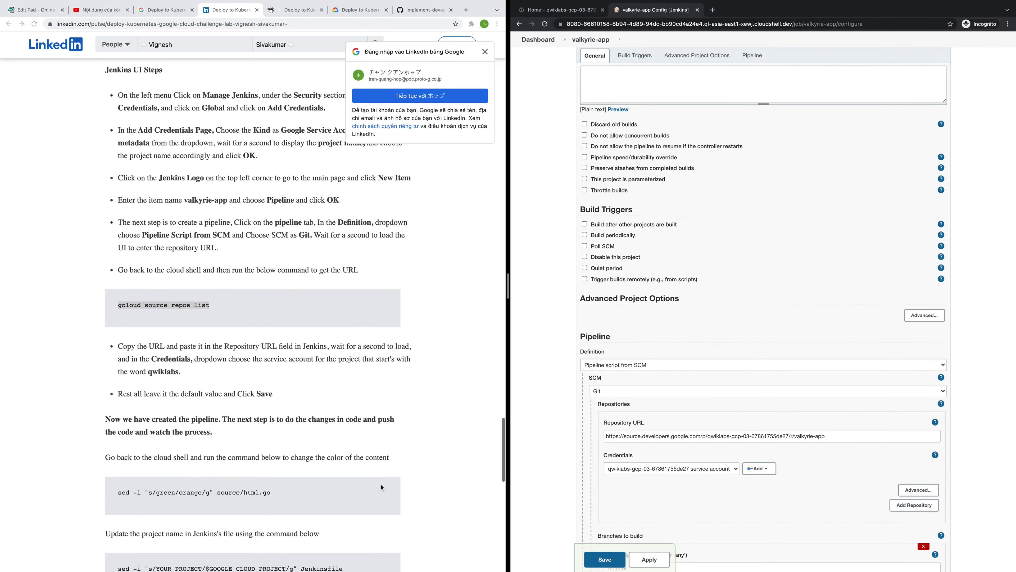
{"action": "scroll", "coordinate": [636, 514], "scroll_direction": "down", "scroll_amount": 3}
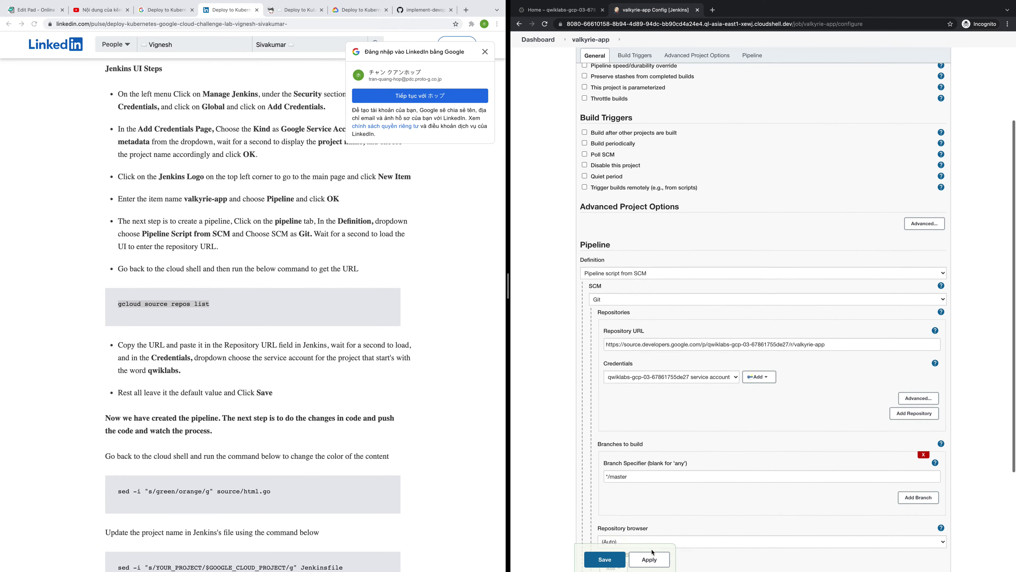
{"action": "left_click", "coordinate": [650, 560]}
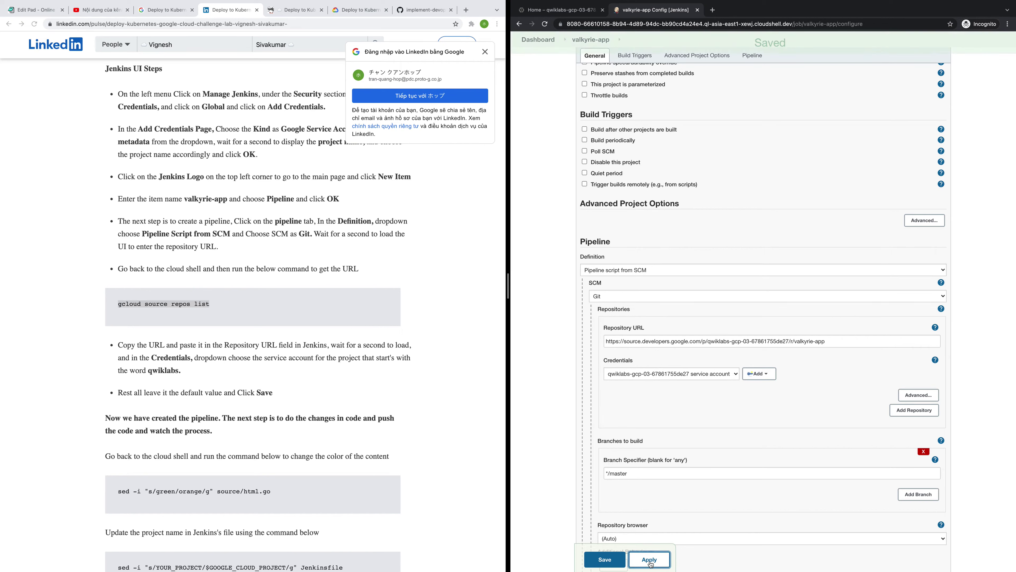
{"action": "left_click", "coordinate": [605, 560]}
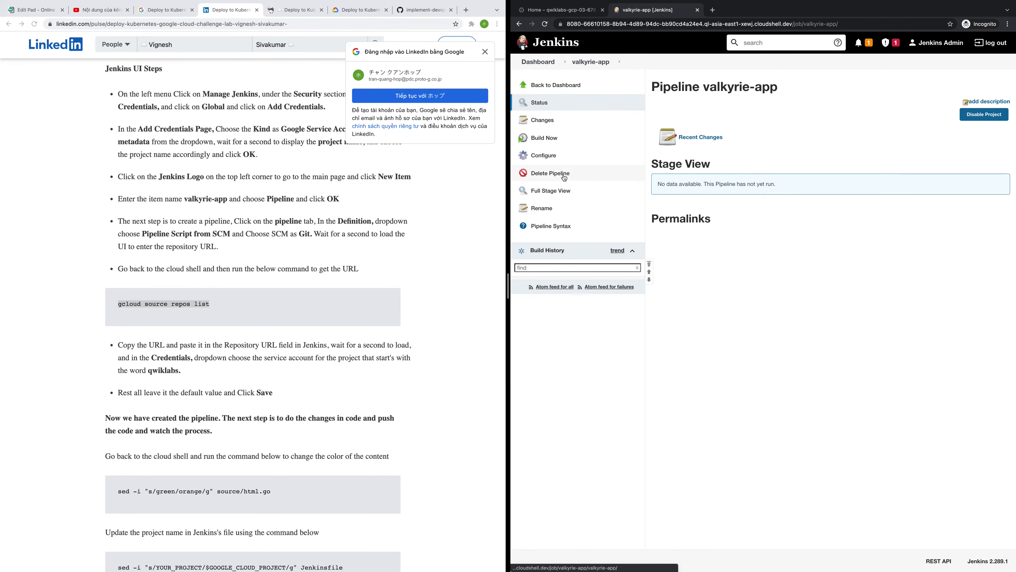
- Reopen the valkyrie-app configuration and review its repository, credentials, branch, repository browser and script path settings
{"action": "left_click", "coordinate": [555, 157]}
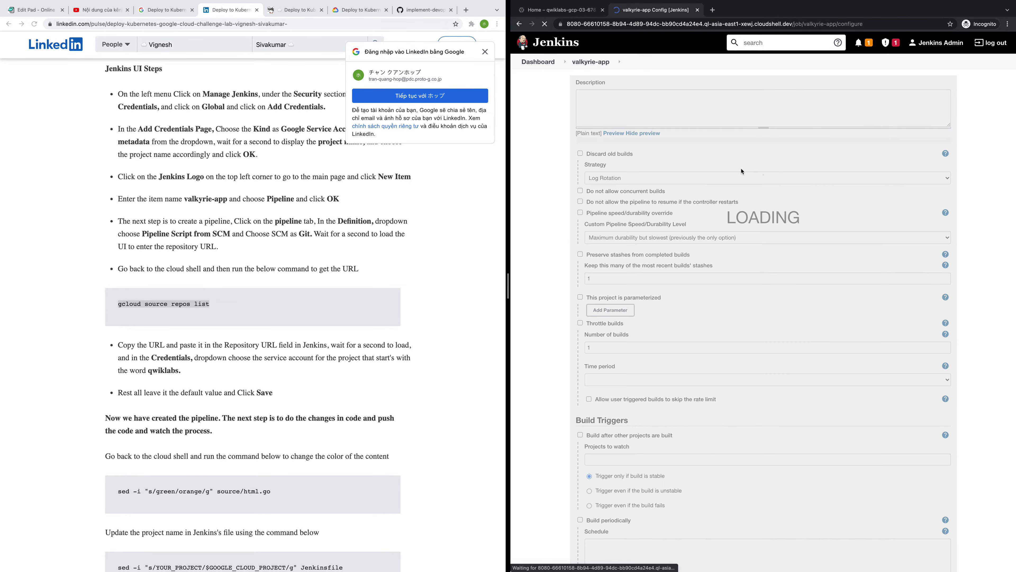
{"action": "scroll", "coordinate": [735, 178], "scroll_direction": "down", "scroll_amount": 5}
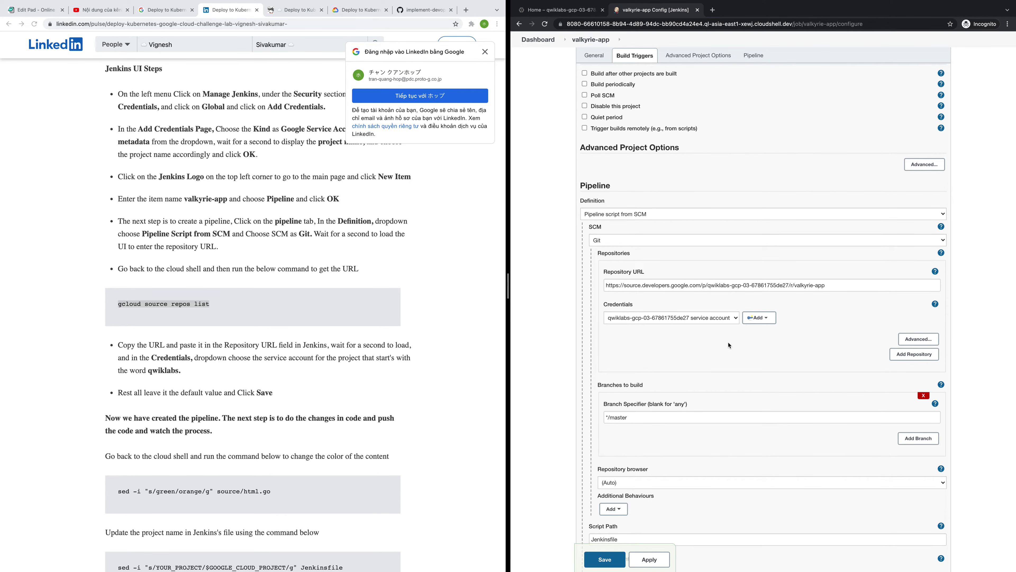
{"action": "scroll", "coordinate": [728, 345], "scroll_direction": "up", "scroll_amount": 2}
{"action": "scroll", "coordinate": [728, 344], "scroll_direction": "down", "scroll_amount": 4}
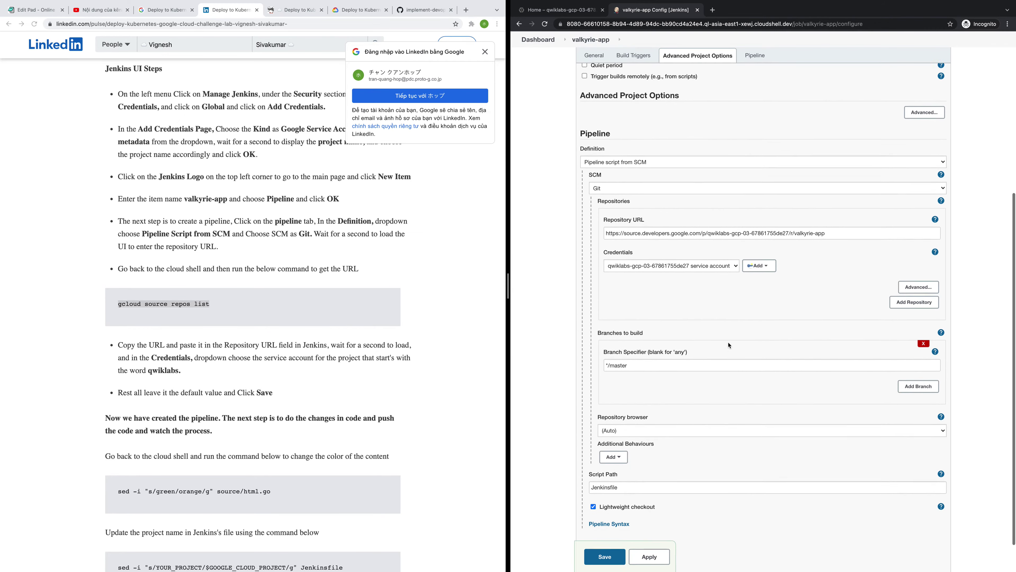
{"action": "scroll", "coordinate": [728, 343], "scroll_direction": "down", "scroll_amount": 1}
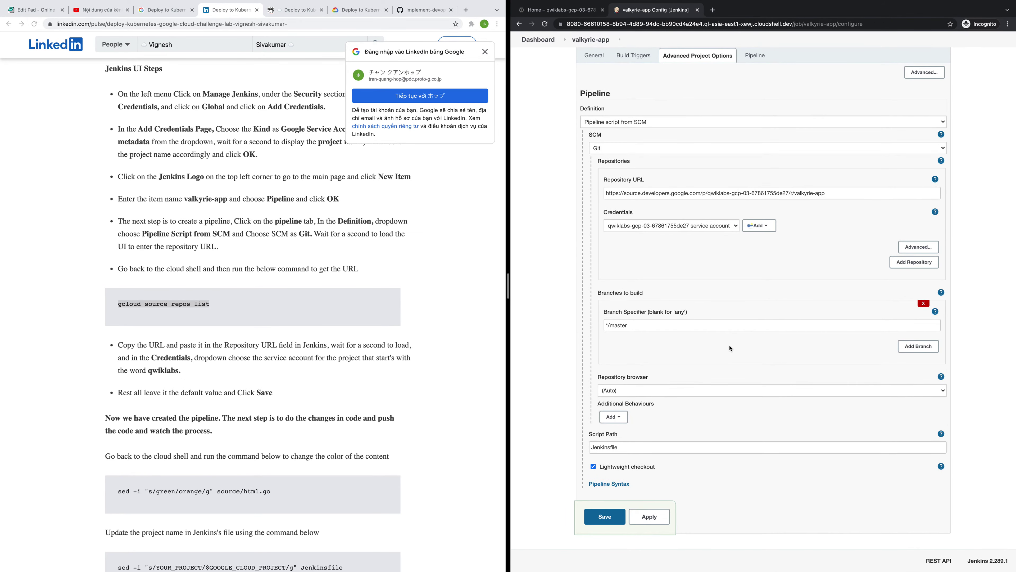
{"action": "left_click", "coordinate": [622, 389]}
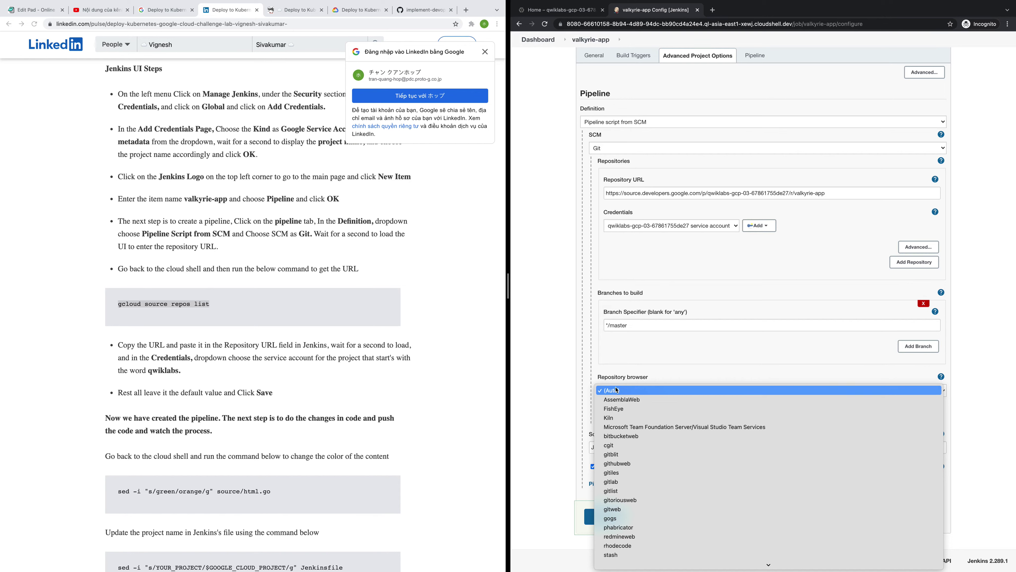
{"action": "left_click", "coordinate": [580, 372]}
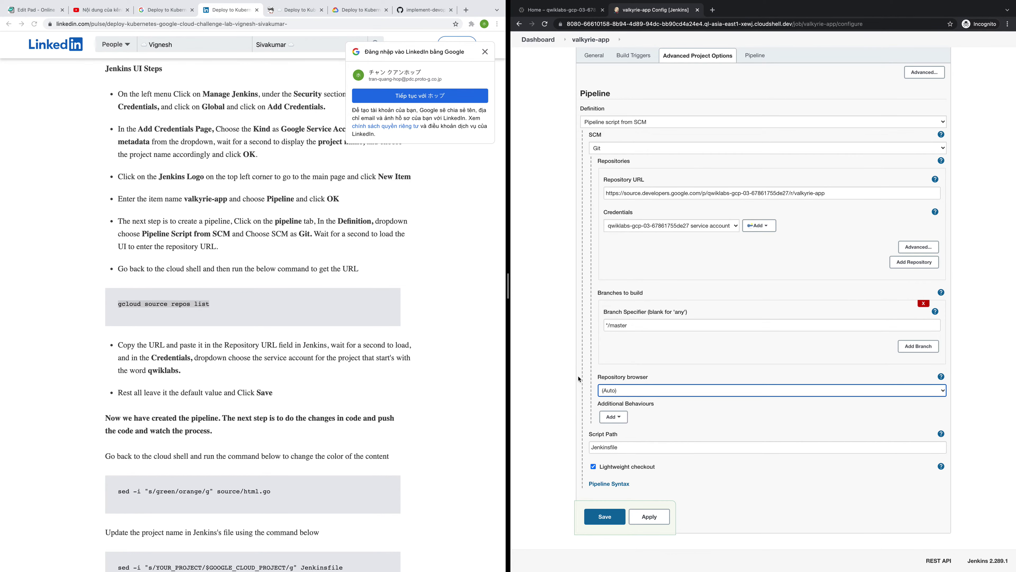
- Copy sed -i "s/green/orange/g" source/html.go from the guide and run it in Cloud Shell
{"action": "scroll", "coordinate": [327, 412], "scroll_direction": "down", "scroll_amount": 2}
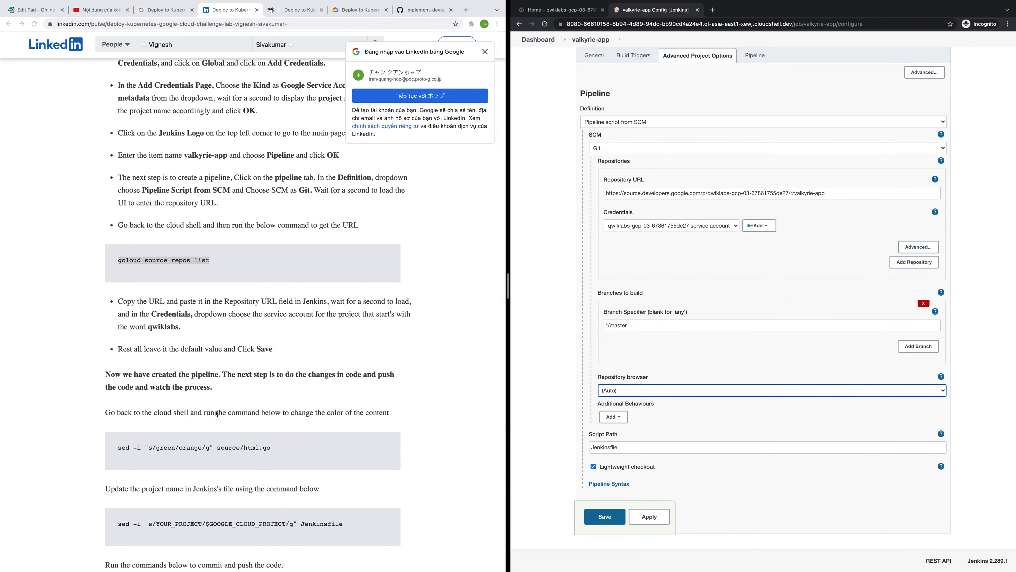
{"action": "scroll", "coordinate": [220, 420], "scroll_direction": "down", "scroll_amount": 2}
{"action": "left_click", "coordinate": [156, 414]}
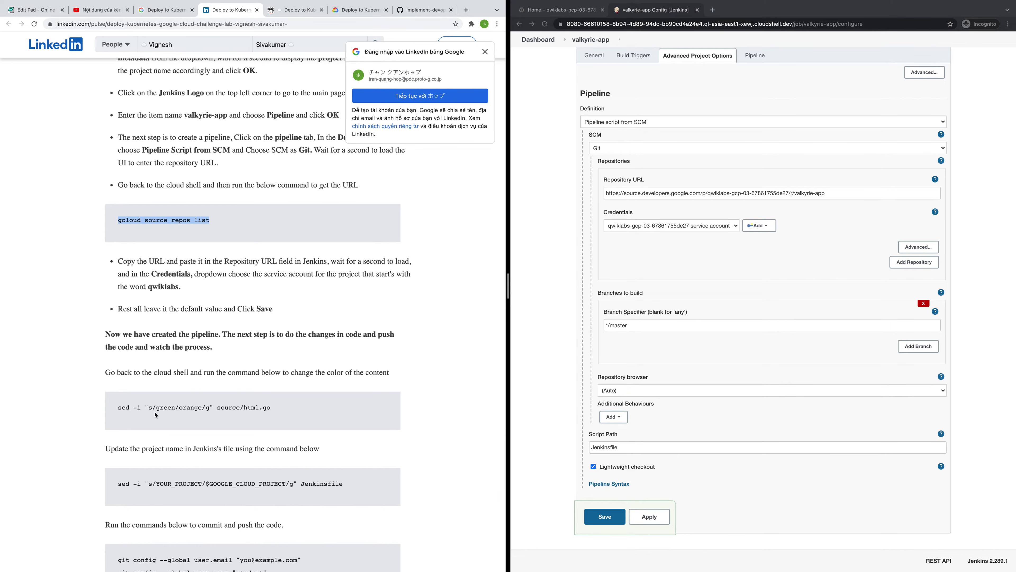
{"action": "left_click_drag", "start_coordinate": [118, 407], "coordinate": [298, 410]}
{"action": "key", "text": "ctrl+c"}
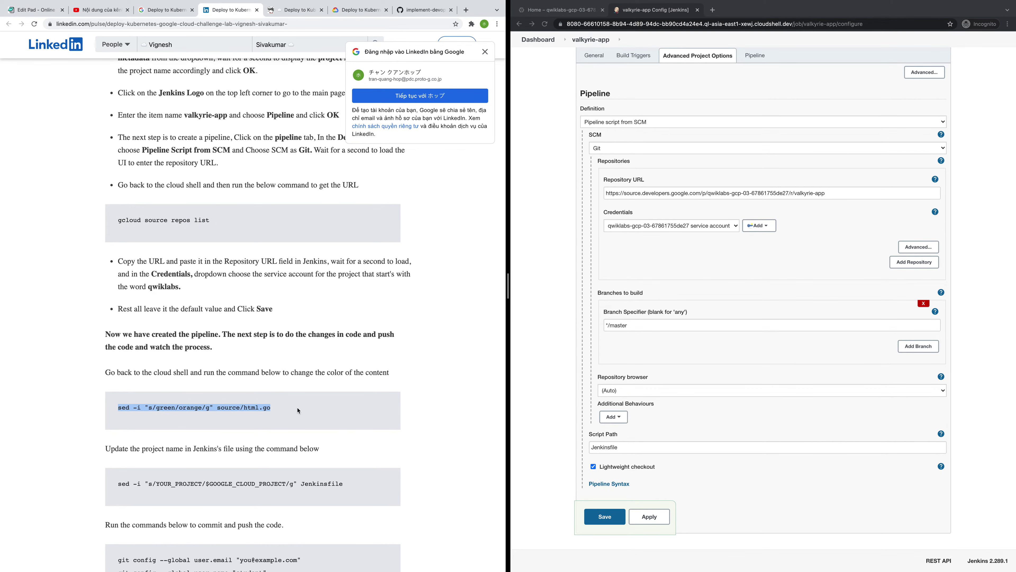
{"action": "left_click", "coordinate": [562, 10]}
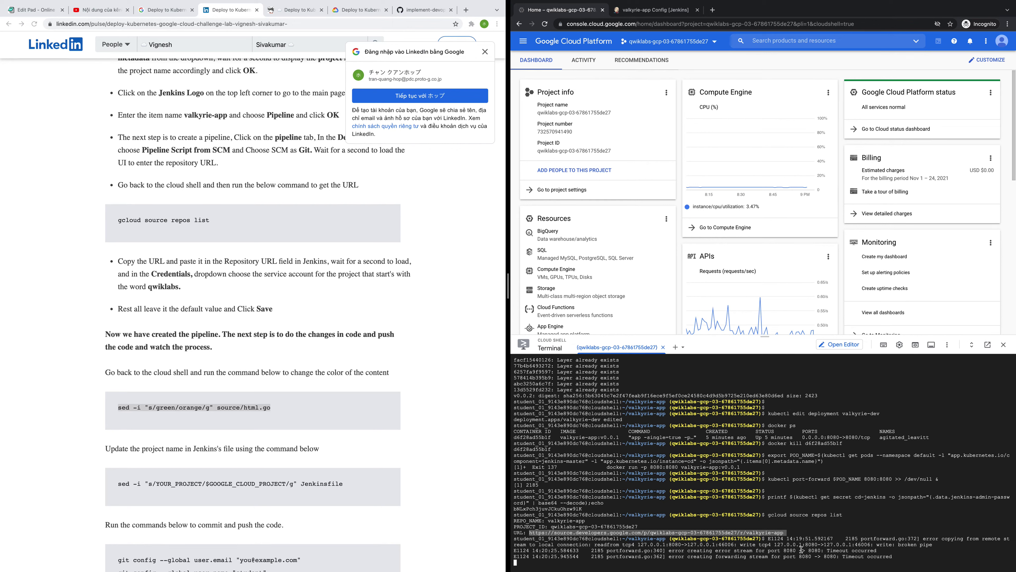
{"action": "left_click", "coordinate": [902, 558]}
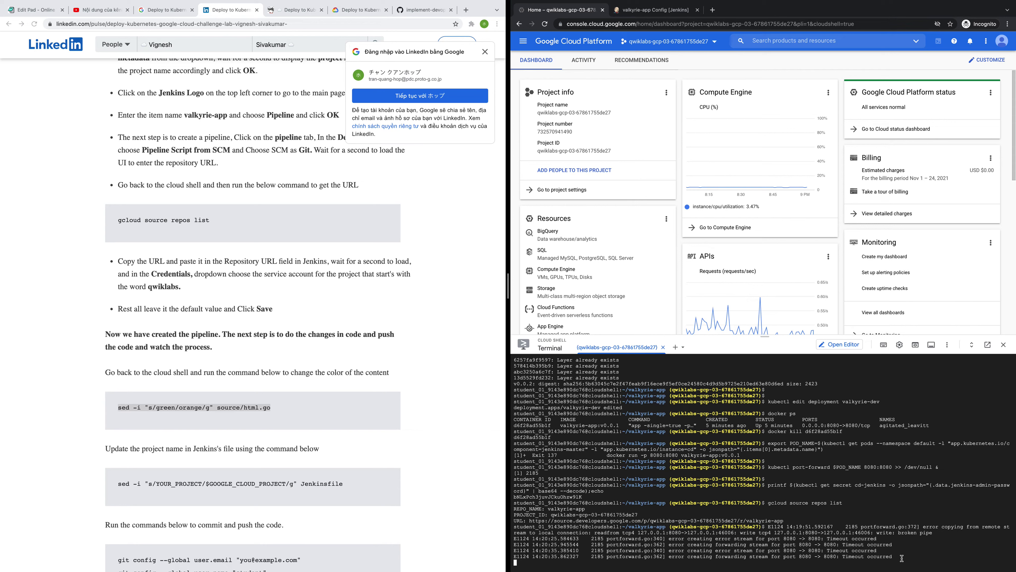
{"action": "key", "text": "Return"}
{"action": "key", "text": "Return"}
{"action": "key", "text": "Return"}
{"action": "key", "text": "ctrl+v"}
{"action": "key", "text": "Return"}
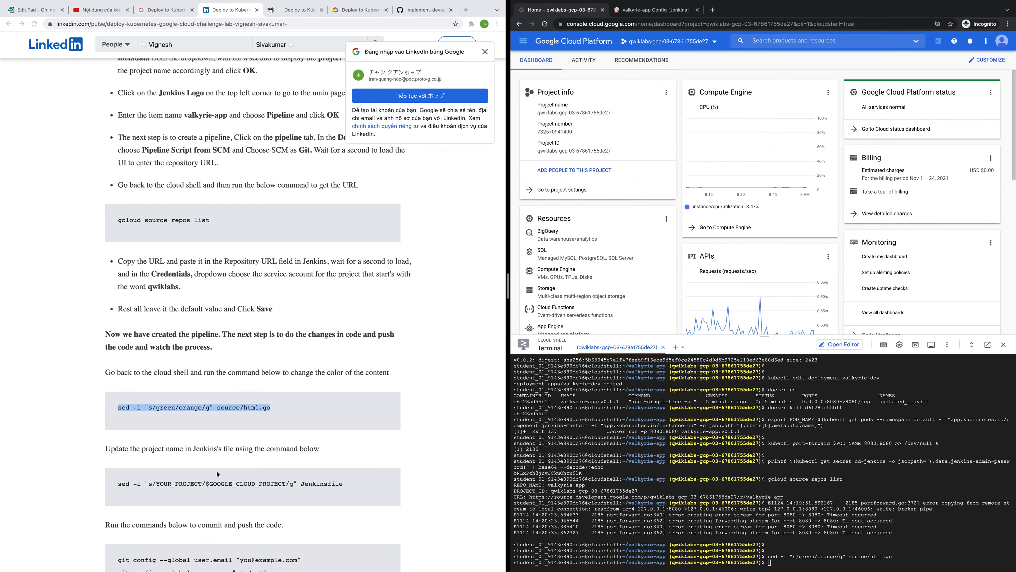
- Copy sed -i "s/YOUR_PROJECT/$GOOGLE_CLOUD_PROJECT/g" Jenkinsfile from the guide to the Cloud Shell prompt without running it
{"action": "left_click_drag", "start_coordinate": [118, 484], "coordinate": [350, 488]}
{"action": "key", "text": "ctrl+c"}
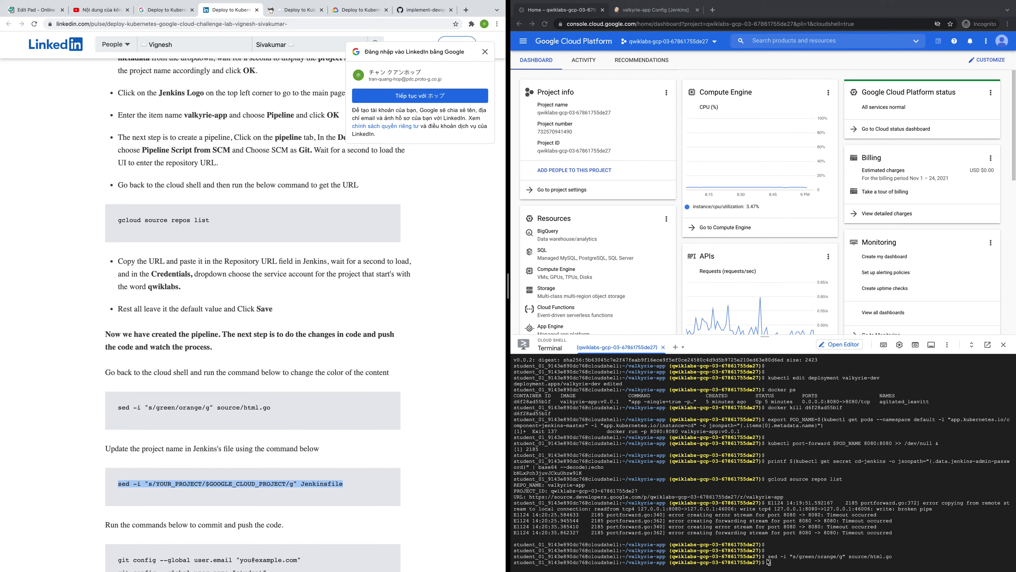
{"action": "left_click", "coordinate": [796, 566]}
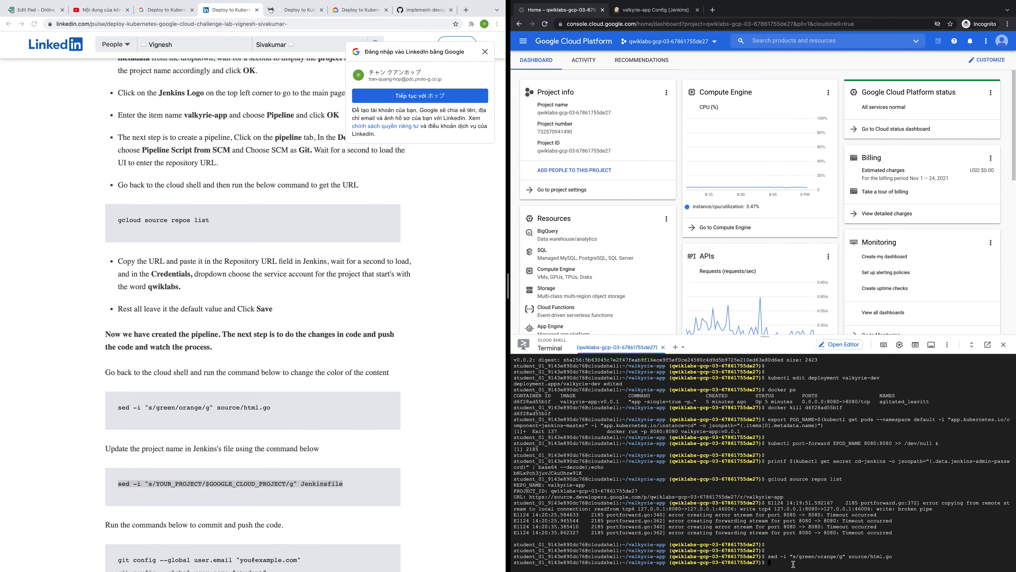
{"action": "key", "text": "ctrl+v"}
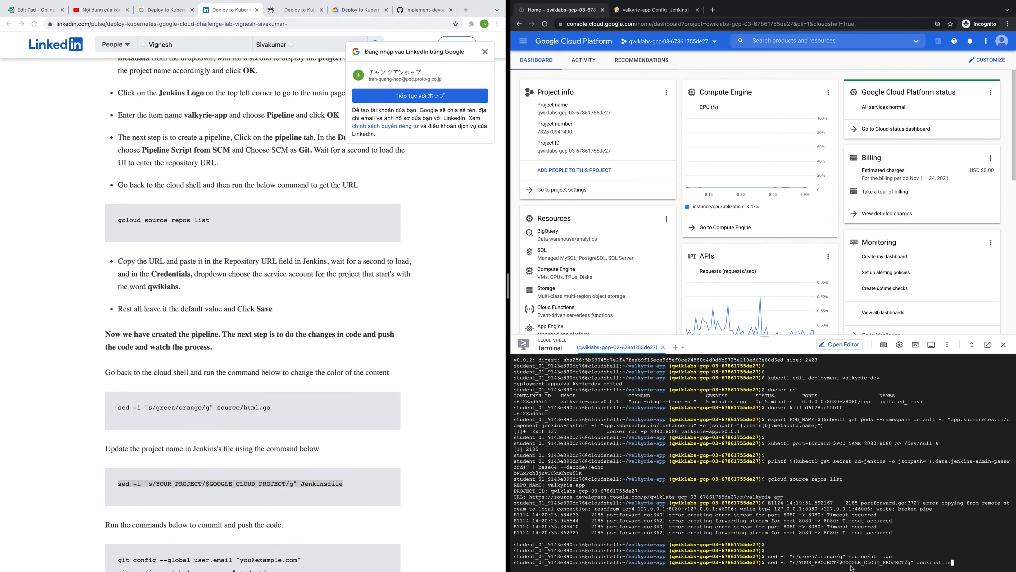
{"action": "key", "text": "Left"}
{"action": "key", "text": "Left"}
{"action": "key", "text": "Left"}
{"action": "key", "text": "Left"}
{"action": "key", "text": "Left"}
{"action": "key", "text": "Left"}
{"action": "key", "text": "Left"}
{"action": "key", "text": "Left"}
{"action": "key", "text": "Left"}
{"action": "key", "text": "Left"}
{"action": "key", "text": "Left"}
{"action": "key", "text": "Left"}
{"action": "key", "text": "Left"}
{"action": "key", "text": "Left"}
{"action": "key", "text": "Left"}
{"action": "key", "text": "Left"}
{"action": "key", "text": "Left"}
{"action": "key", "text": "Left"}
{"action": "key", "text": "BackSpace"}
{"action": "key", "text": "BackSpace"}
{"action": "key", "text": "BackSpace"}
{"action": "key", "text": "BackSpace"}
{"action": "key", "text": "BackSpace"}
{"action": "key", "text": "BackSpace"}
{"action": "key", "text": "BackSpace"}
{"action": "key", "text": "BackSpace"}
{"action": "key", "text": "BackSpace"}
{"action": "key", "text": "BackSpace"}
{"action": "key", "text": "BackSpace"}
{"action": "key", "text": "BackSpace"}
{"action": "double_click", "coordinate": [705, 550]}
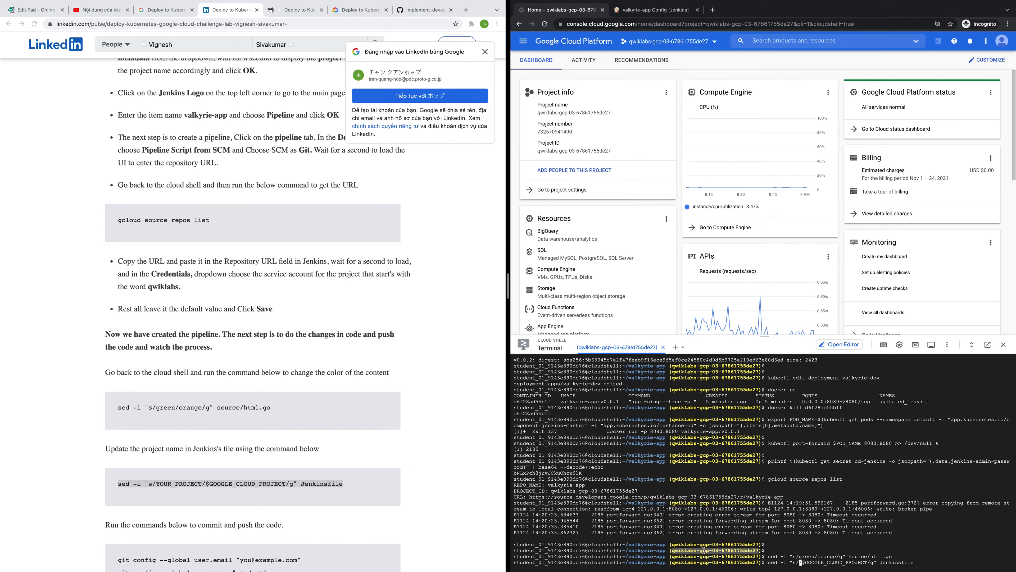
{"action": "left_click", "coordinate": [803, 564]}
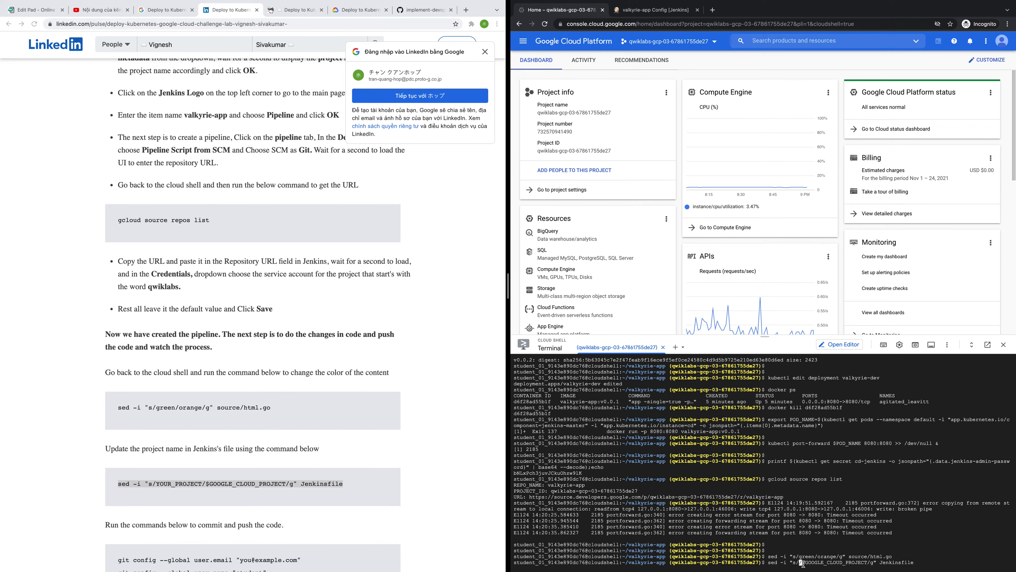
{"action": "key", "text": "ctrl+v"}
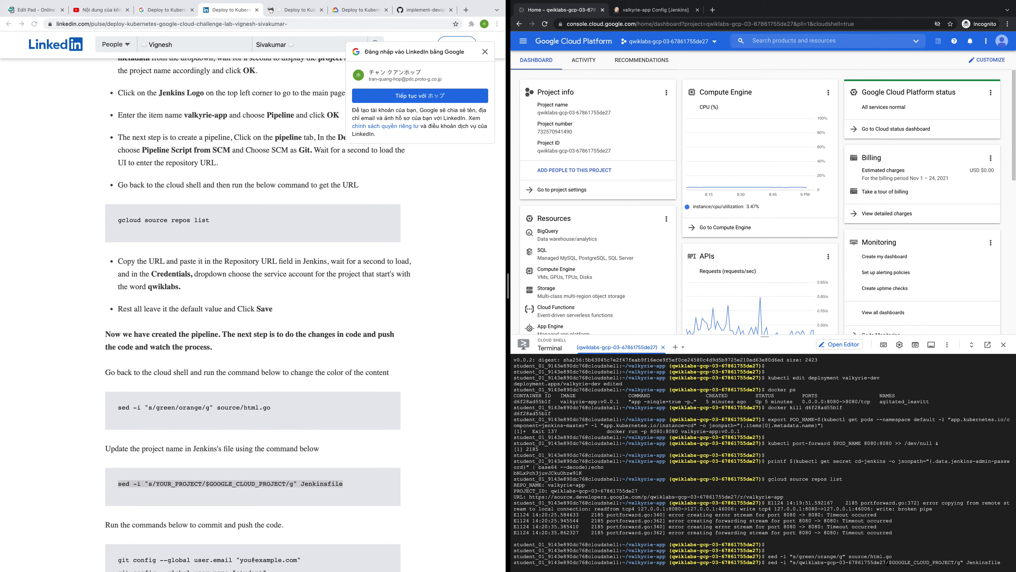
- Run the prepared Jenkinsfile sed command, and copy the guide's git config, add, commit "built pipeline init" and push commands into Cloud Shell and run them
{"action": "key", "text": "Return"}
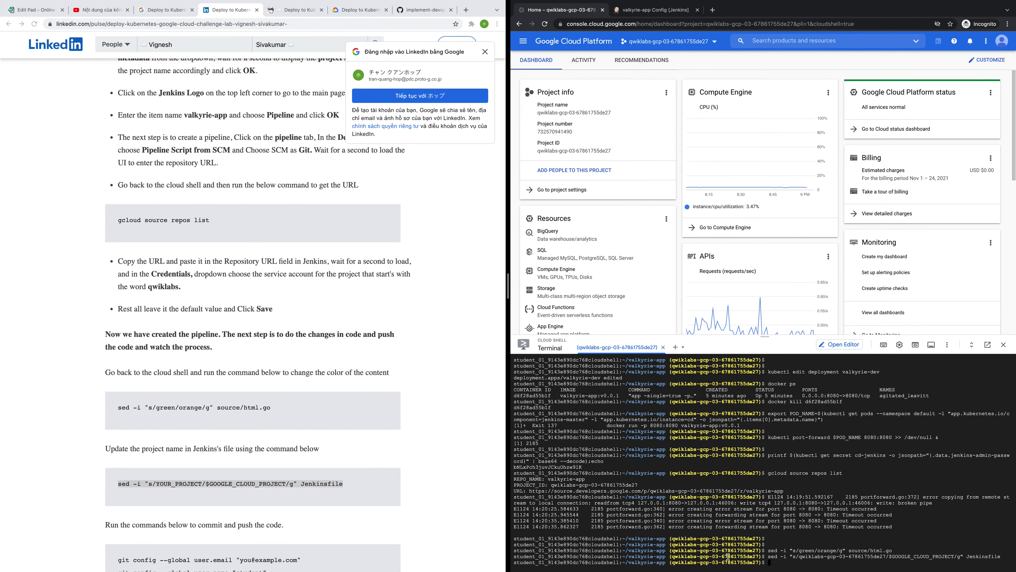
{"action": "scroll", "coordinate": [308, 543], "scroll_direction": "down", "scroll_amount": 5}
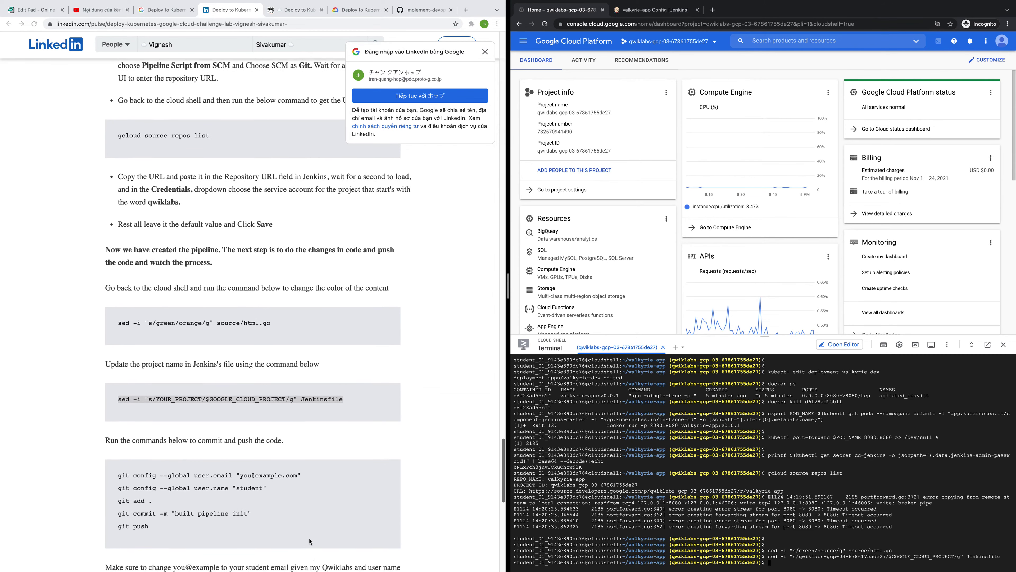
{"action": "left_click_drag", "start_coordinate": [120, 452], "coordinate": [175, 509]}
{"action": "key", "text": "ctrl+c"}
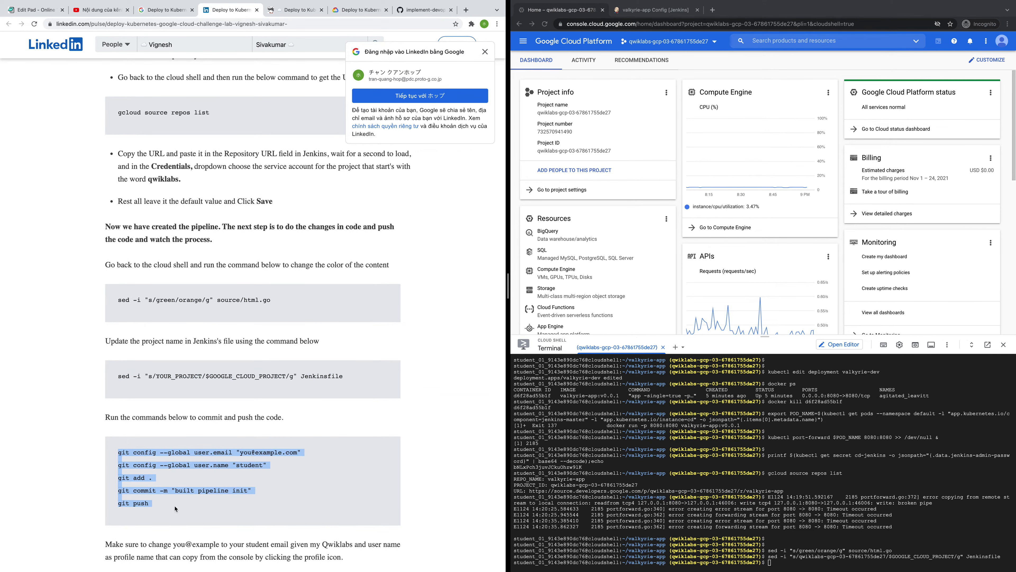
{"action": "left_click", "coordinate": [791, 562]}
{"action": "key", "text": "ctrl+v"}
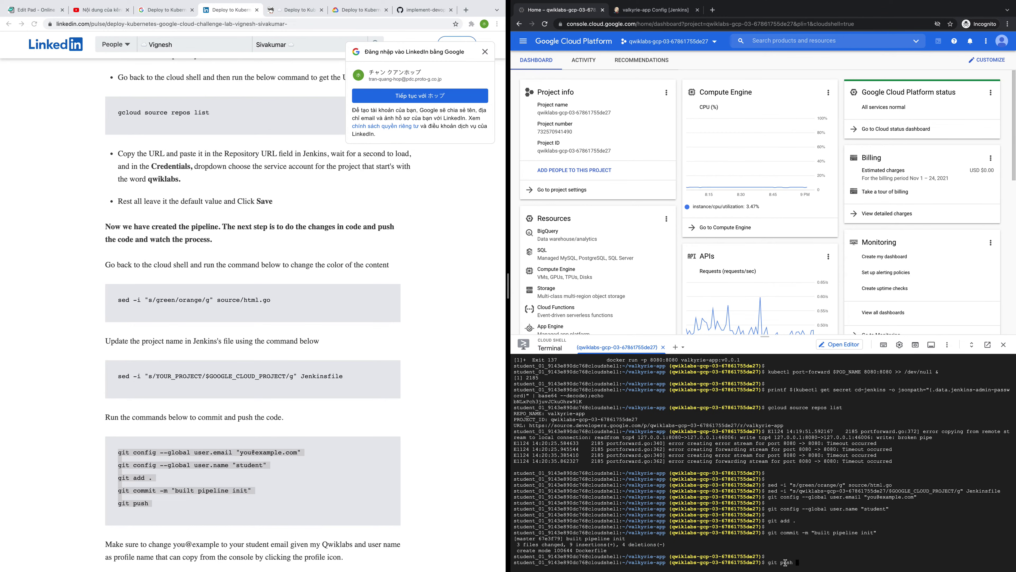
{"action": "key", "text": "Return"}
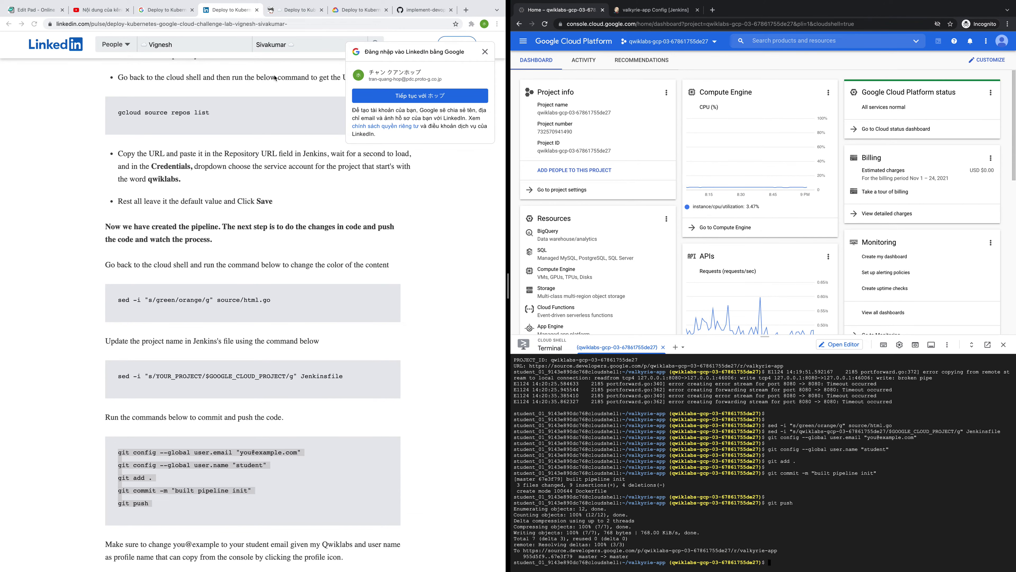
- Check the progress of "Create a pipeline in Jenkins to deploy your app" in the lab page and its checkpoint list
{"action": "left_click", "coordinate": [359, 9]}
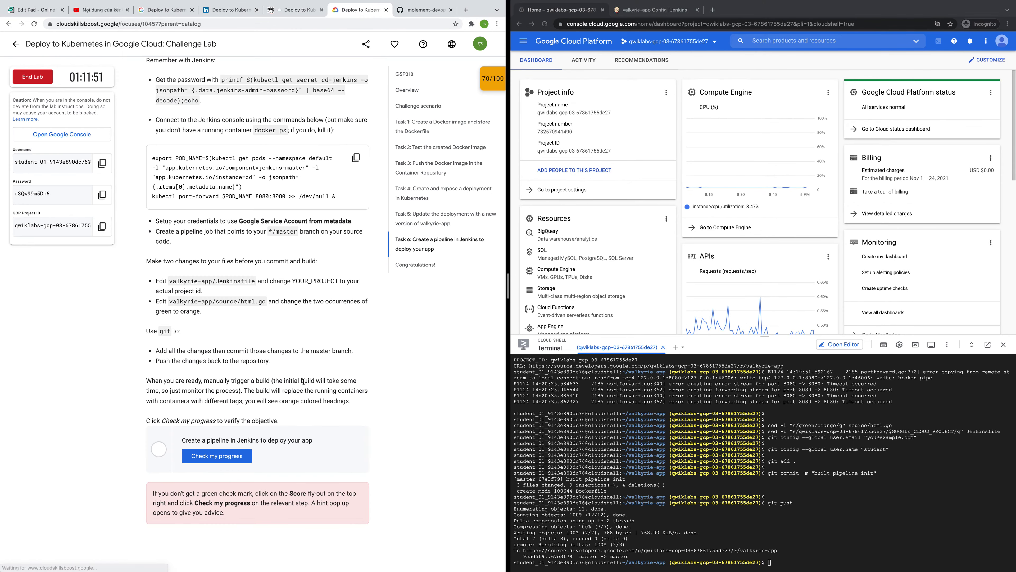
{"action": "left_click", "coordinate": [230, 461]}
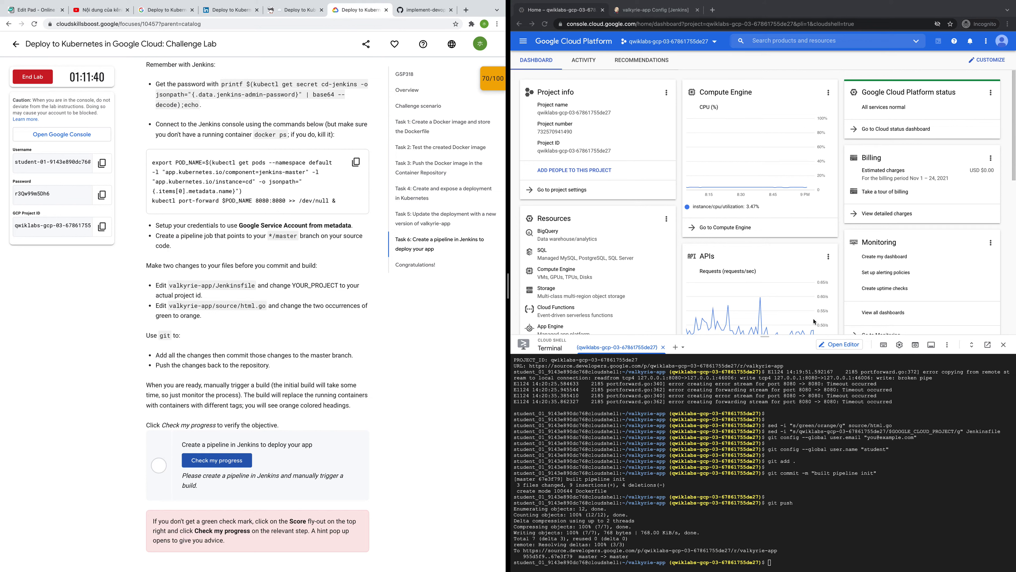
{"action": "left_click", "coordinate": [492, 81]}
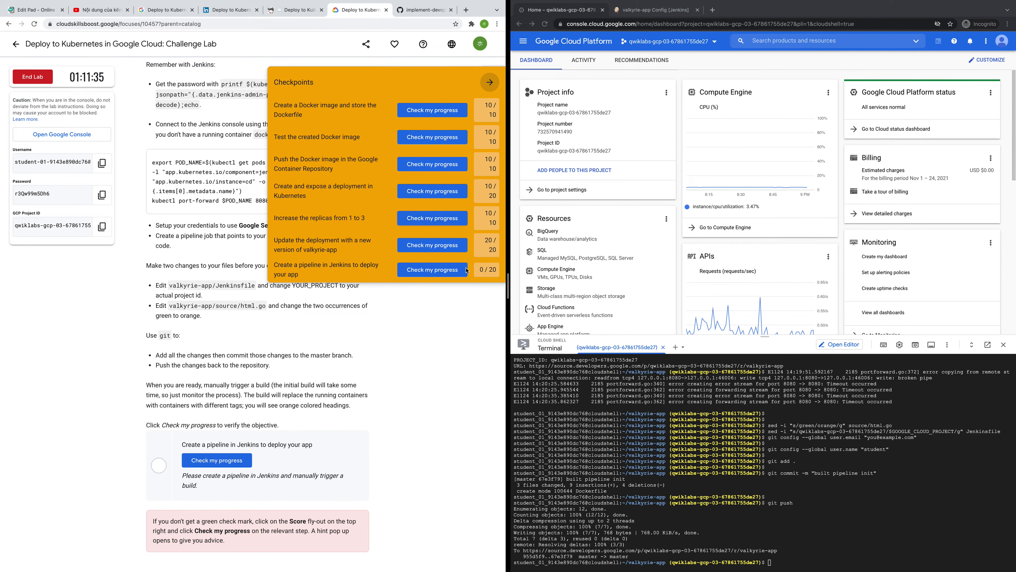
{"action": "left_click", "coordinate": [446, 274]}
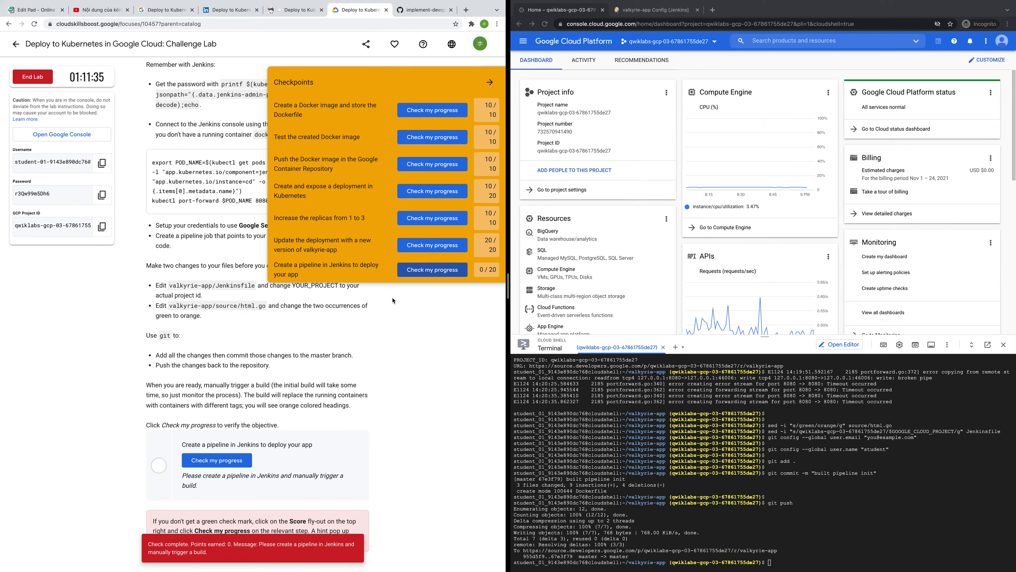
{"action": "left_click", "coordinate": [490, 83]}
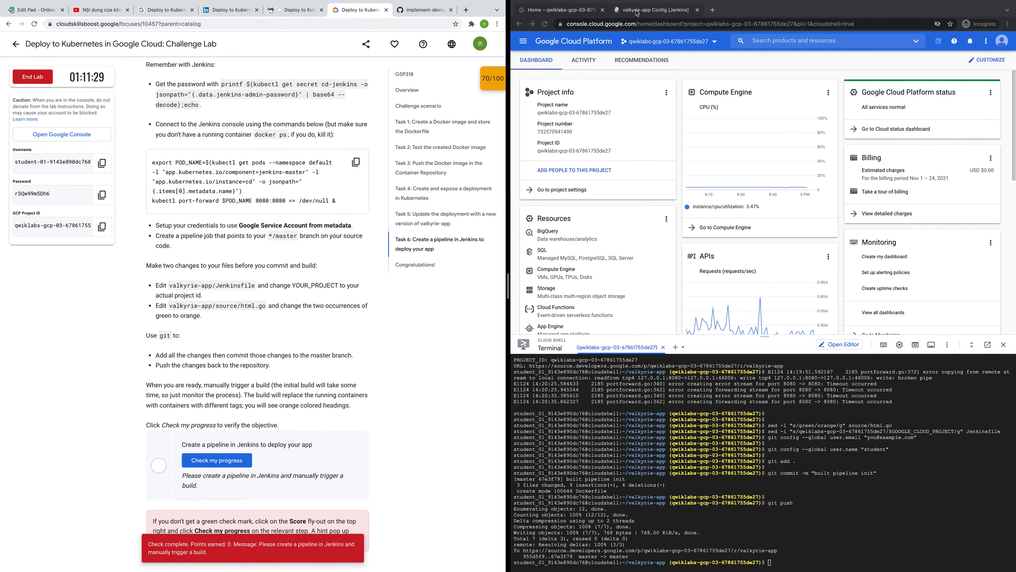
- Return to the valkyrie-app Jenkins configuration and compare its build triggers and branch specifier with the lab's file-editing instructions
{"action": "left_click", "coordinate": [640, 11]}
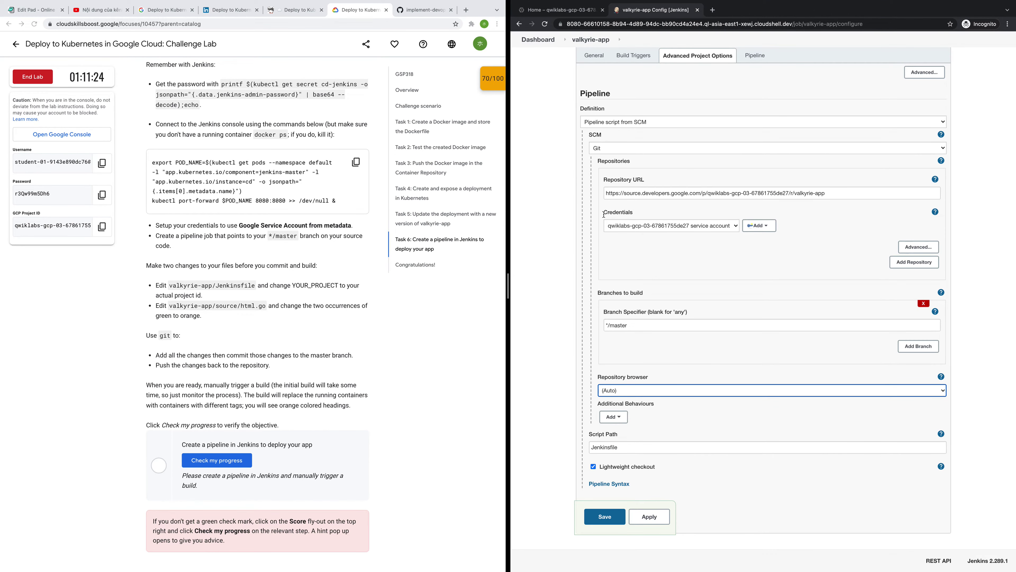
{"action": "left_click", "coordinate": [641, 58]}
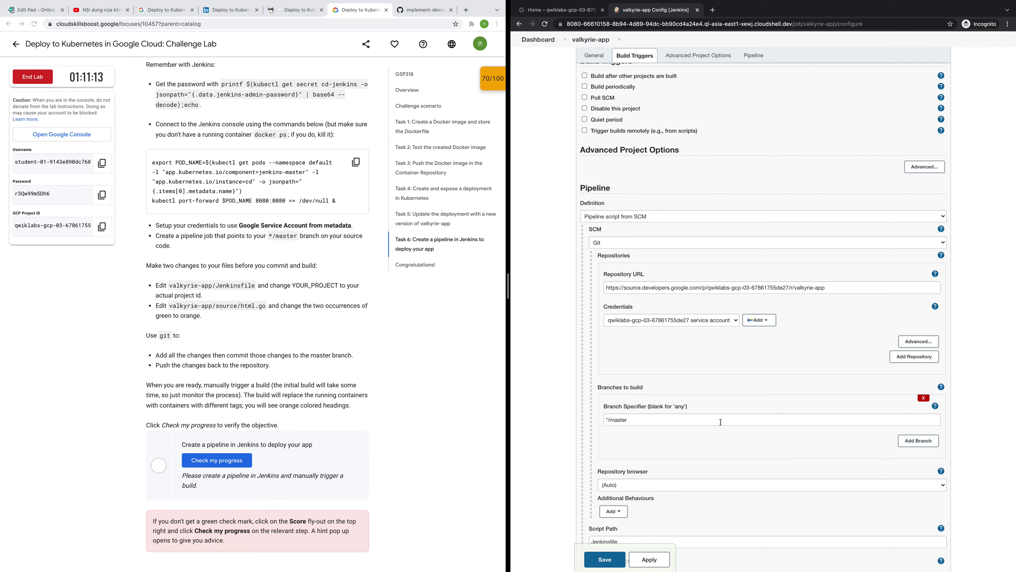
{"action": "left_click", "coordinate": [881, 420]}
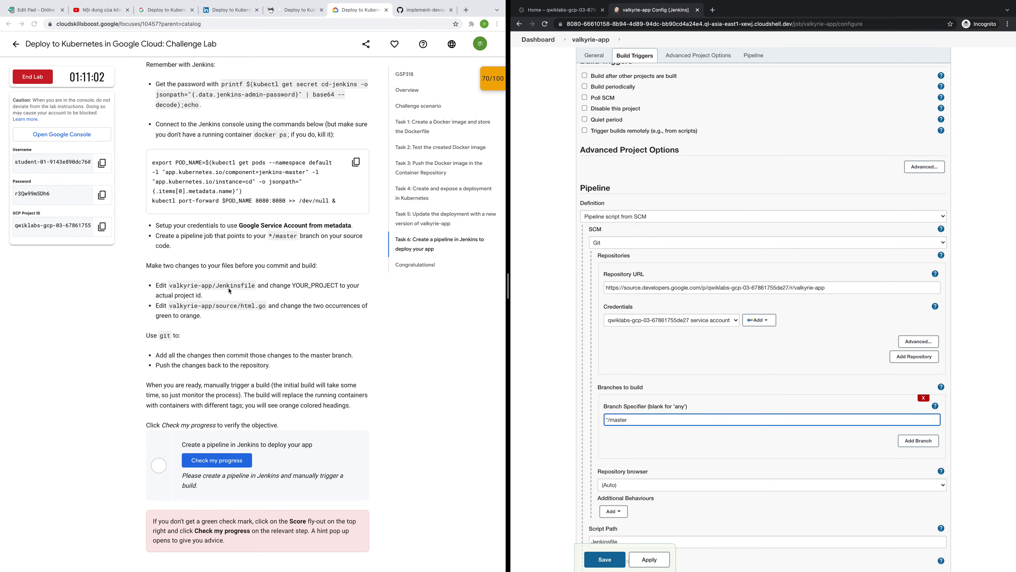
{"action": "left_click", "coordinate": [215, 289]}
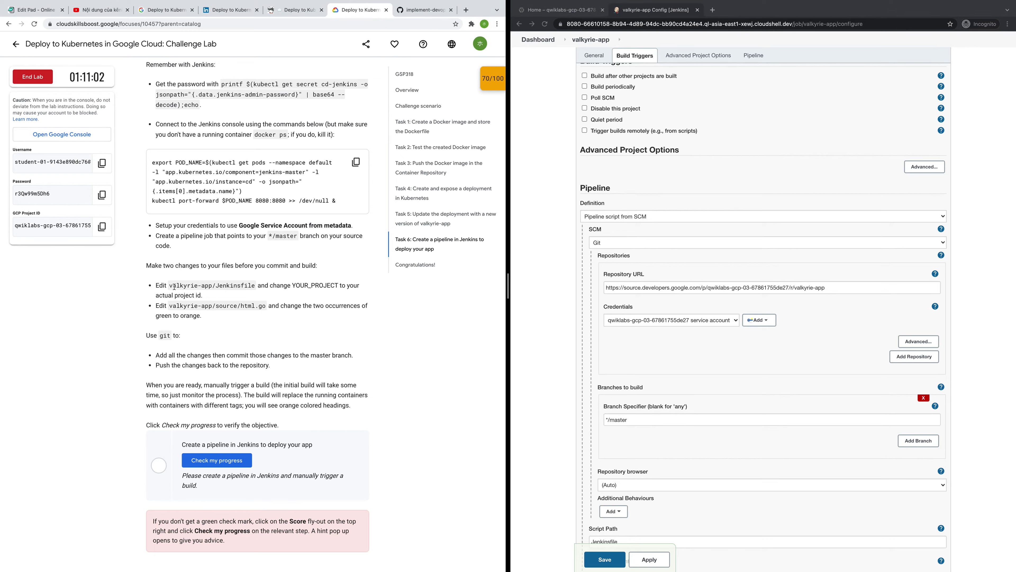
{"action": "left_click", "coordinate": [742, 424]}
{"action": "scroll", "coordinate": [232, 301], "scroll_direction": "down", "scroll_amount": 1}
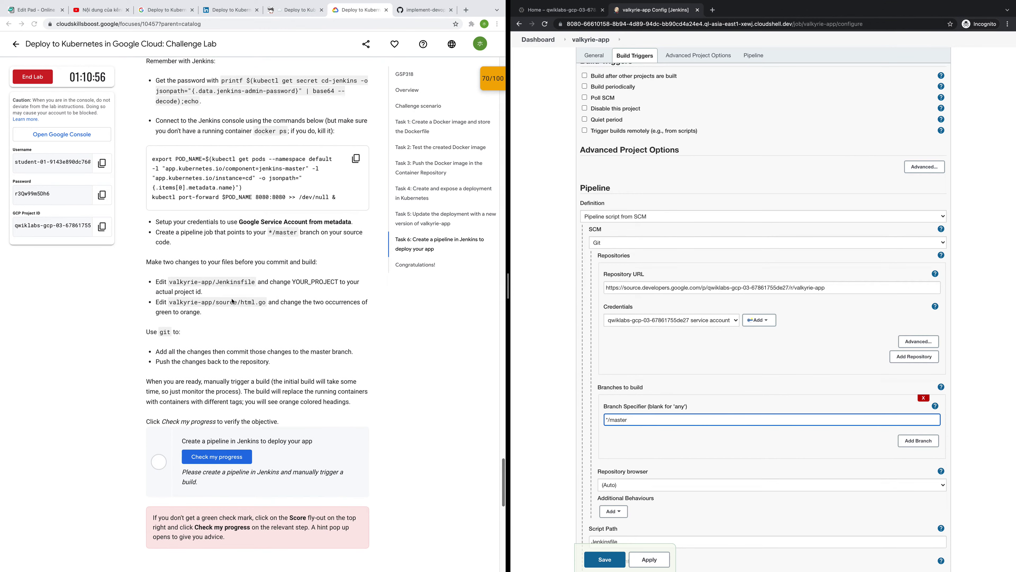
- Copy valkyrie-app/Jenkinsfile from the lab instructions and append it to the branch specifier, giving */master/valkyrie-app/Jenkinsfile
{"action": "left_click", "coordinate": [182, 287]}
{"action": "left_click_drag", "start_coordinate": [169, 282], "coordinate": [256, 286]}
{"action": "key", "text": "super+c"}
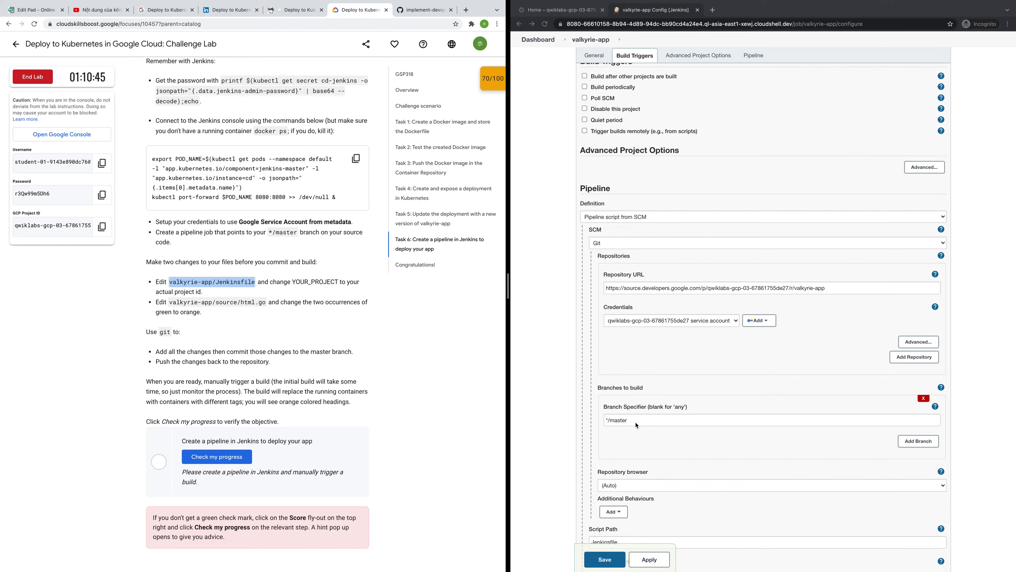
{"action": "left_click_drag", "start_coordinate": [636, 425], "coordinate": [567, 413]}
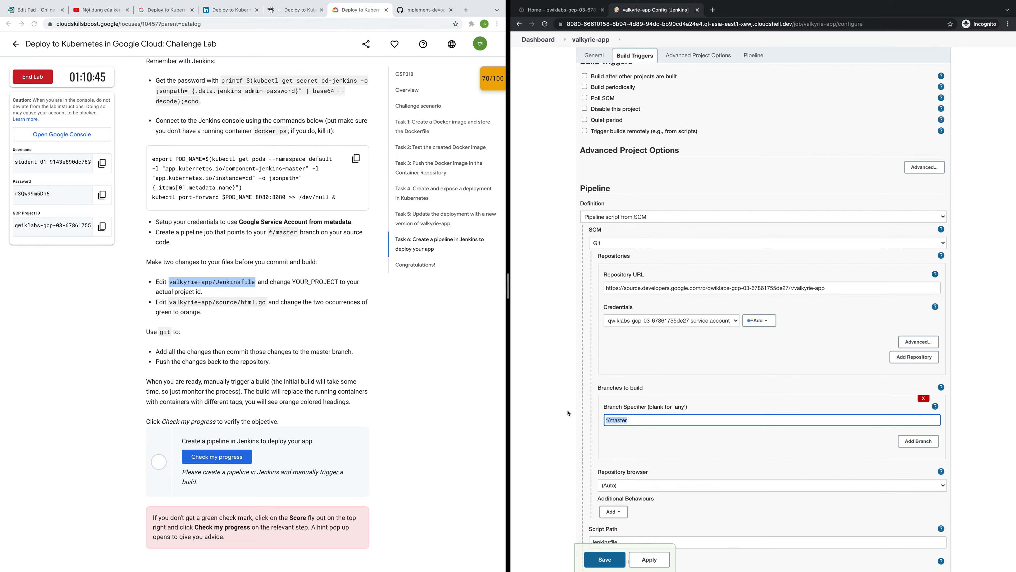
{"action": "left_click", "coordinate": [618, 419]}
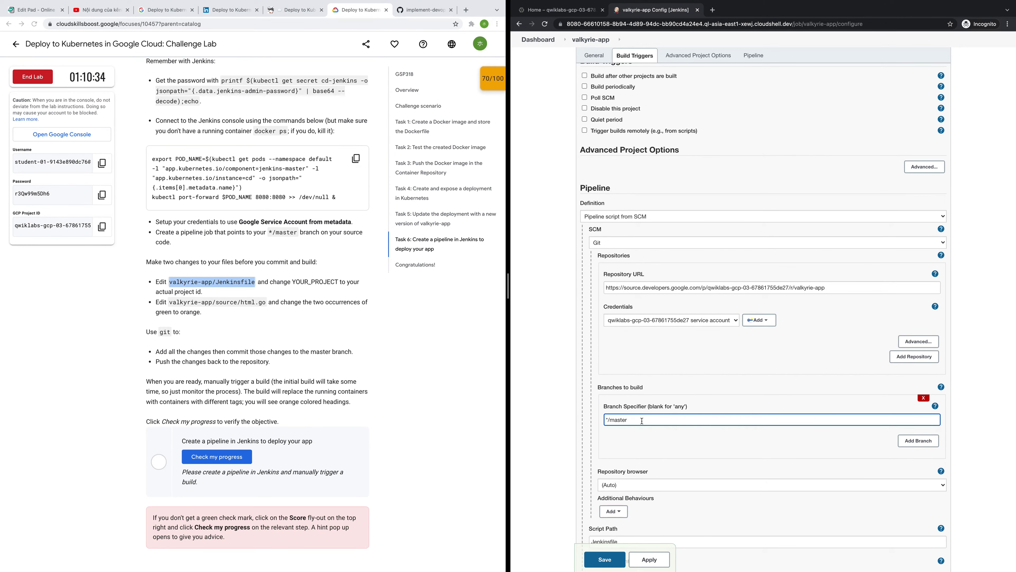
{"action": "key", "text": "super+v"}
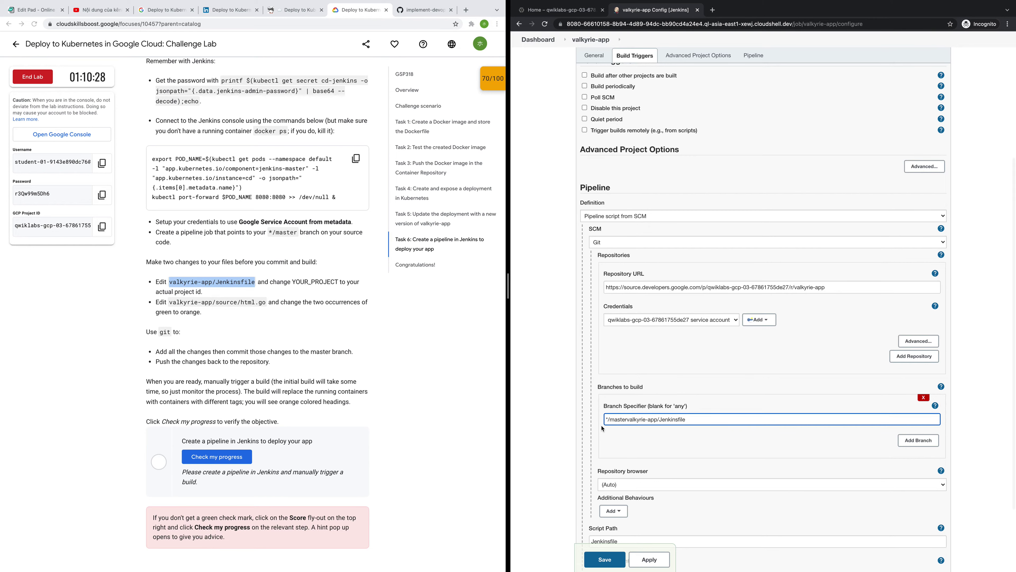
{"action": "key", "text": "super+z"}
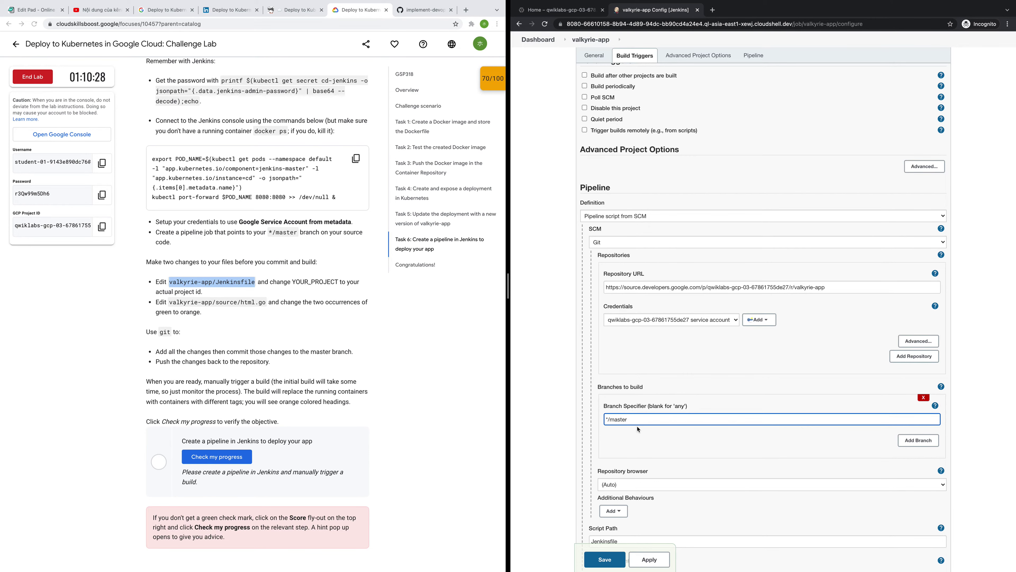
{"action": "type", "text": "/"}
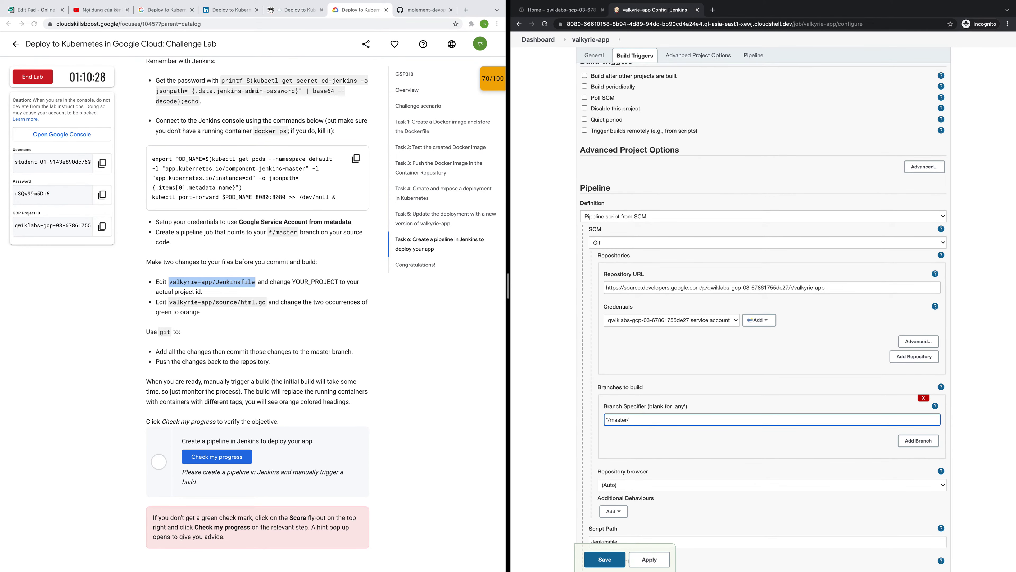
{"action": "key", "text": "super+v"}
- Add a second branch specifier set to valkyrie-app/Jenkinsfile, moving that path out of the first specifier to leave */master
{"action": "left_click", "coordinate": [915, 443]}
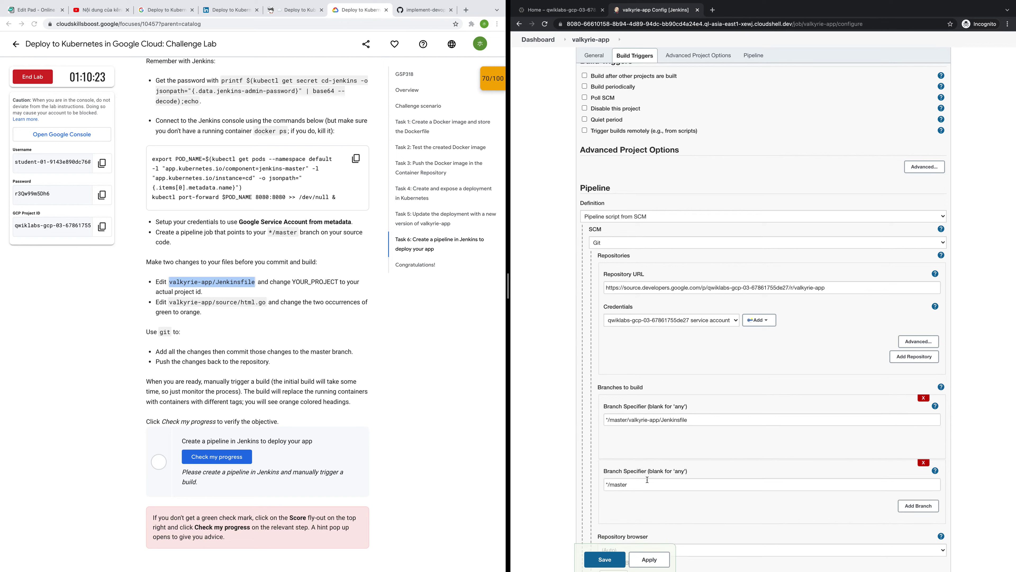
{"action": "left_click_drag", "start_coordinate": [656, 486], "coordinate": [603, 479]}
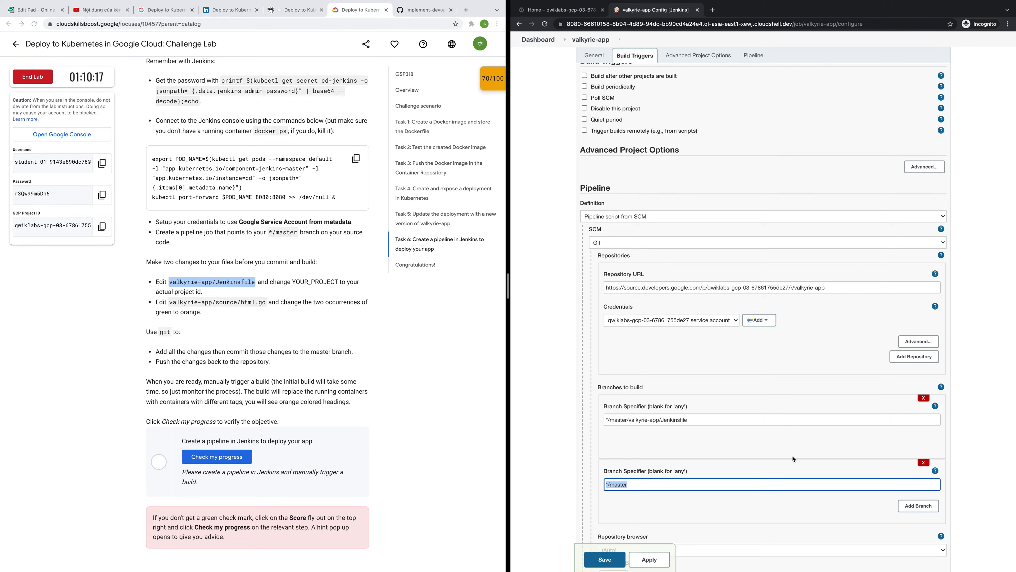
{"action": "left_click_drag", "start_coordinate": [685, 419], "coordinate": [626, 418]}
{"action": "key", "text": "ctrl+c"}
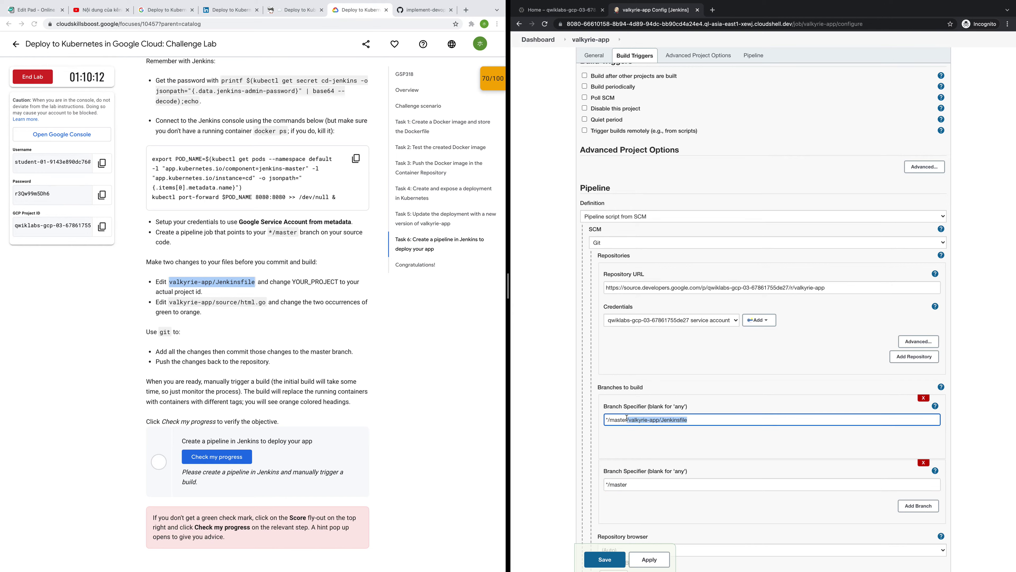
{"action": "key", "text": "BackSpace"}
{"action": "left_click_drag", "start_coordinate": [650, 484], "coordinate": [589, 480]}
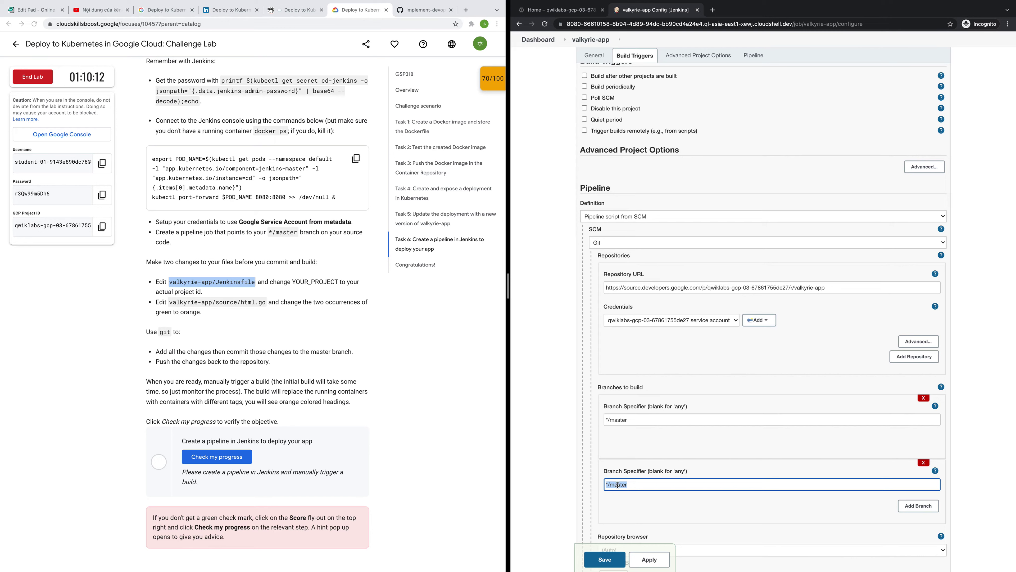
{"action": "left_click_drag", "start_coordinate": [632, 485], "coordinate": [600, 487]}
{"action": "left_click", "coordinate": [637, 484]}
{"action": "key", "text": "ctrl+v"}
- Add a third branch specifier set to valkyrie-app/source/html.go, copied from the lab instructions, and try to apply the configuration
{"action": "left_click", "coordinate": [918, 505]}
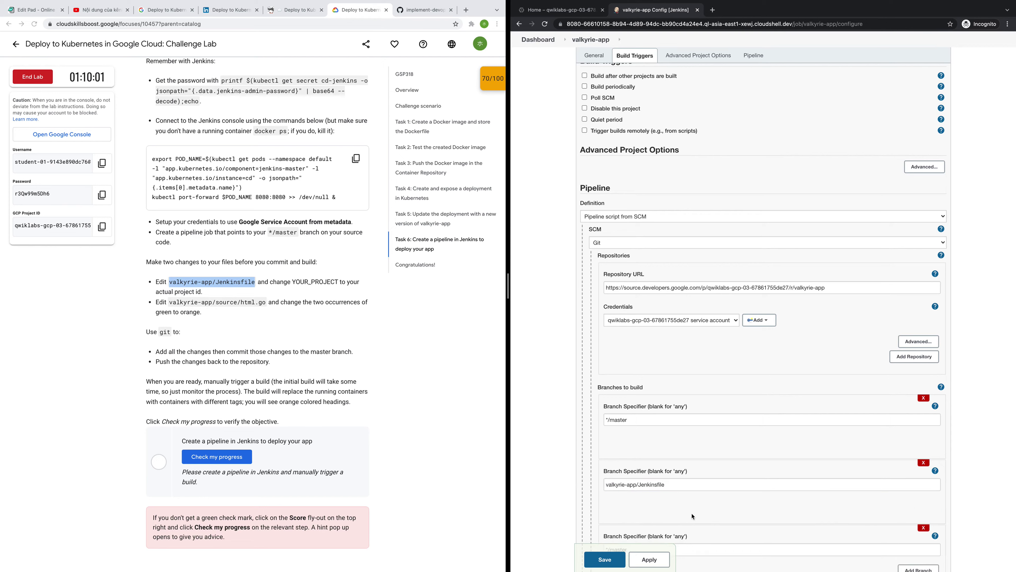
{"action": "scroll", "coordinate": [693, 516], "scroll_direction": "down", "scroll_amount": 2}
{"action": "left_click", "coordinate": [662, 467]}
{"action": "scroll", "coordinate": [662, 467], "scroll_direction": "down", "scroll_amount": 3}
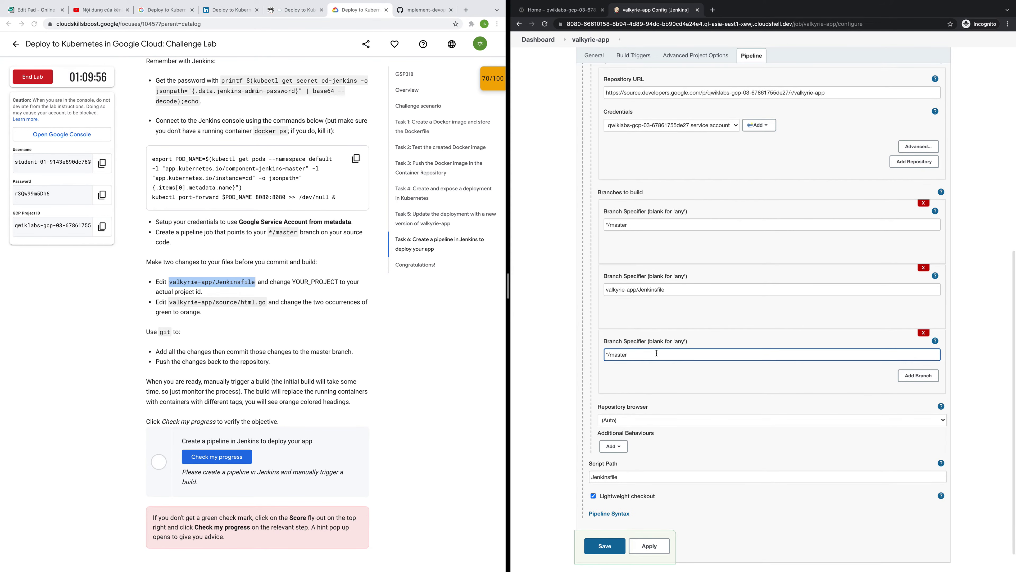
{"action": "left_click_drag", "start_coordinate": [656, 353], "coordinate": [575, 352]}
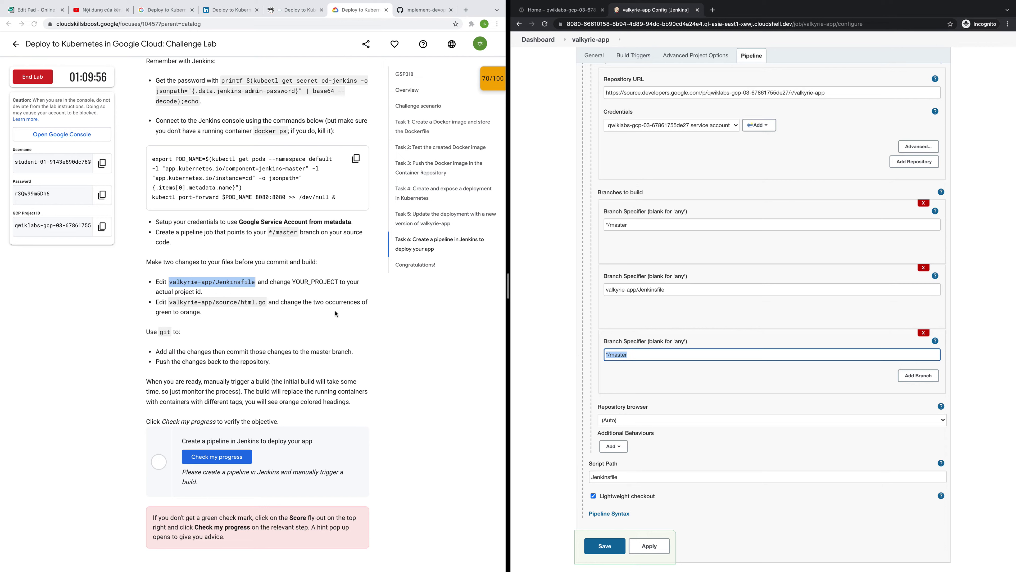
{"action": "left_click_drag", "start_coordinate": [266, 302], "coordinate": [170, 300]}
{"action": "key", "text": "super+c"}
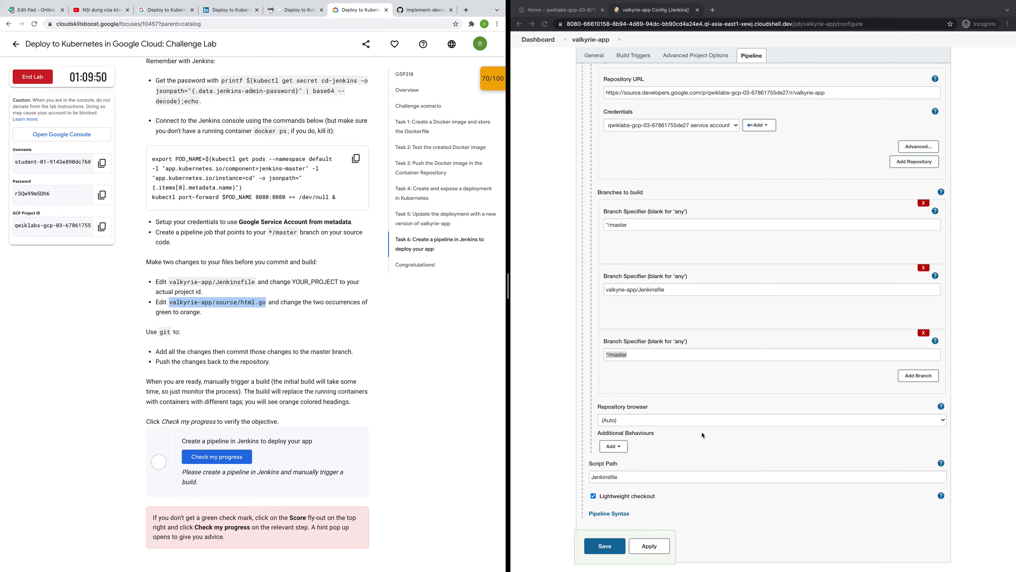
{"action": "left_click", "coordinate": [656, 356]}
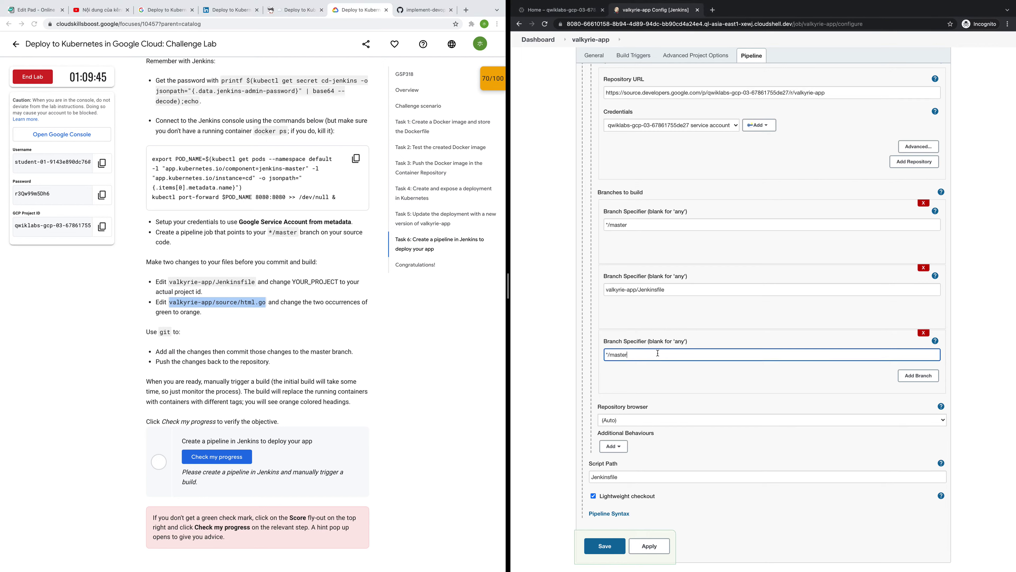
{"action": "key", "text": "super+a"}
{"action": "key", "text": "super+v"}
{"action": "left_click", "coordinate": [657, 546]}
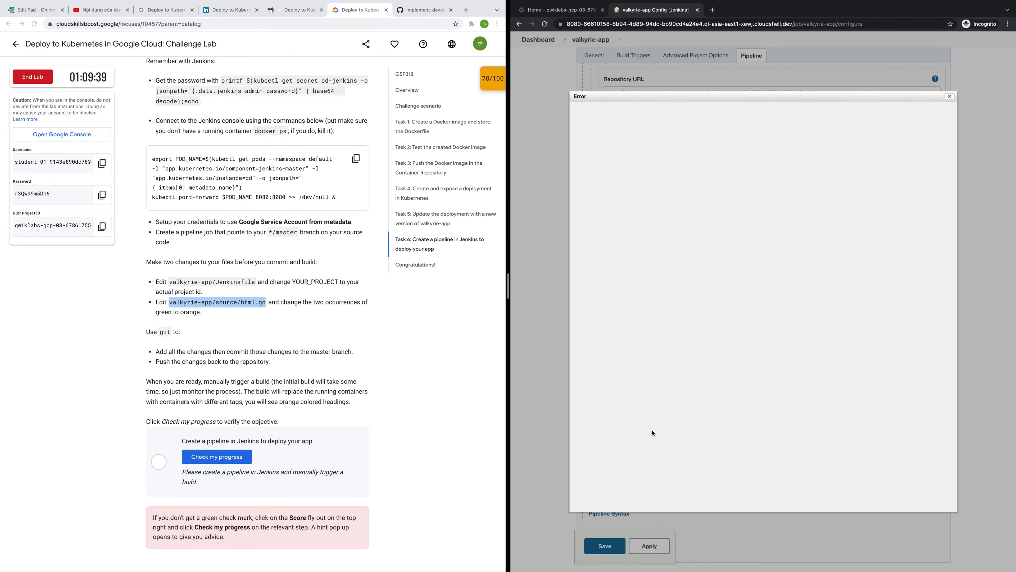
{"action": "left_click", "coordinate": [950, 97]}
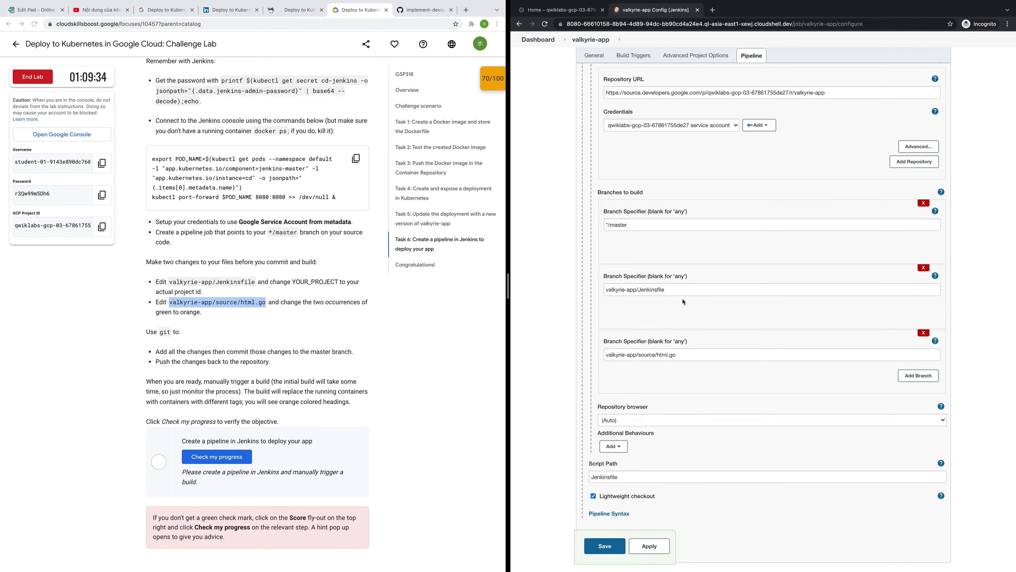
- Prefix the third branch specifier with valkyrie-app/, giving valkyrie-app/valkyrie-app/source/html.go
{"action": "left_click_drag", "start_coordinate": [634, 288], "coordinate": [591, 292]}
{"action": "key", "text": "ctrl+c"}
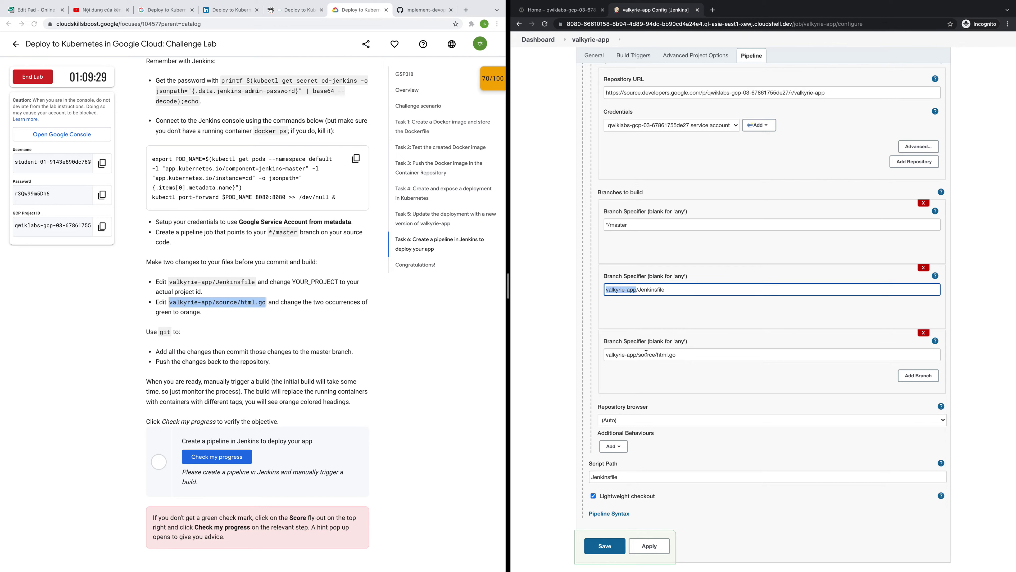
{"action": "left_click", "coordinate": [607, 356]}
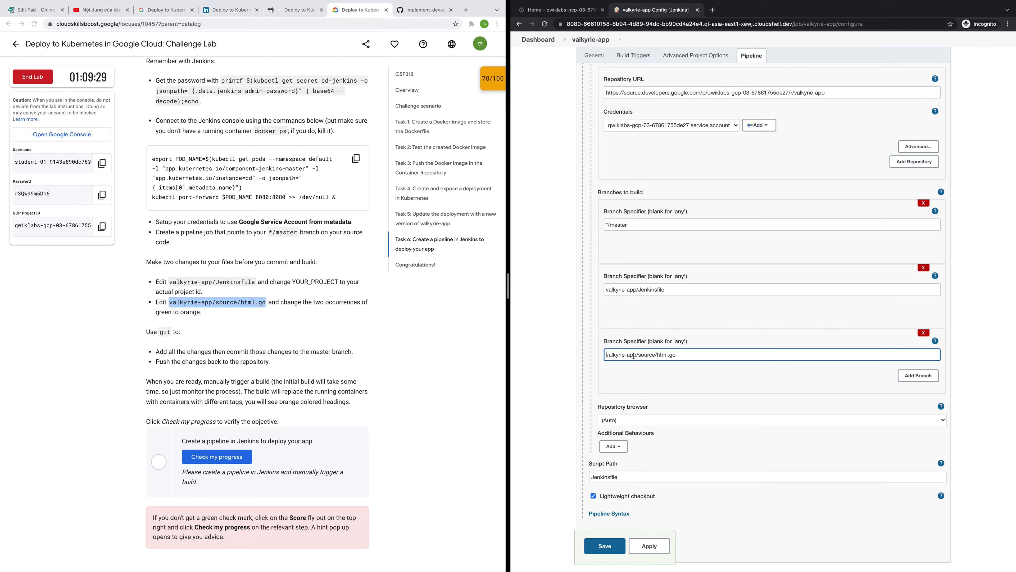
{"action": "key", "text": "ctrl+v"}
{"action": "type", "text": "/"}
- Remove the third branch specifier, valkyrie-app/valkyrie-app/source/html.go, from the branches to build
{"action": "left_click_drag", "start_coordinate": [640, 224], "coordinate": [604, 226]}
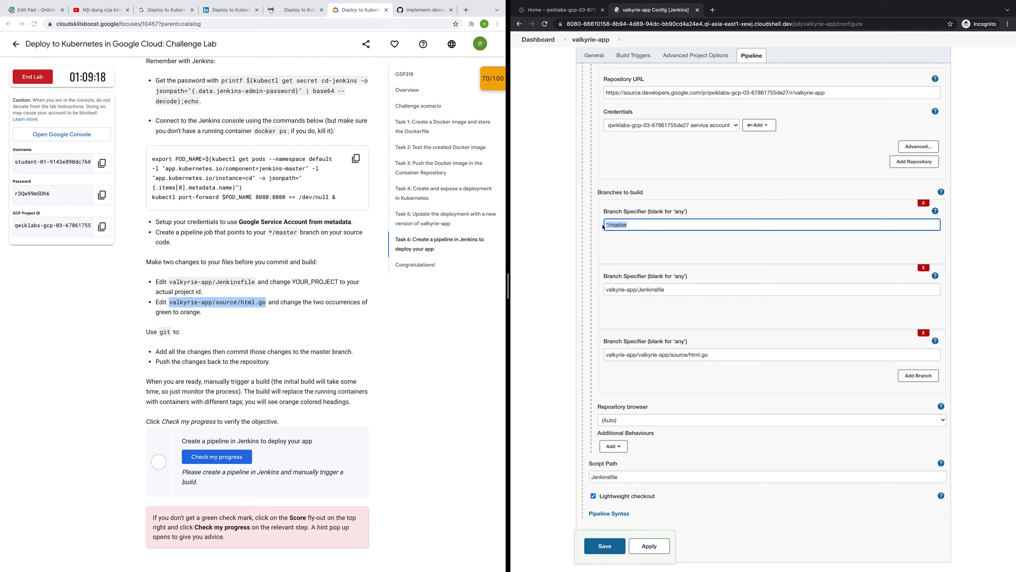
{"action": "left_click", "coordinate": [607, 225]}
{"action": "left_click_drag", "start_coordinate": [608, 225], "coordinate": [632, 225]}
{"action": "left_click", "coordinate": [723, 356]}
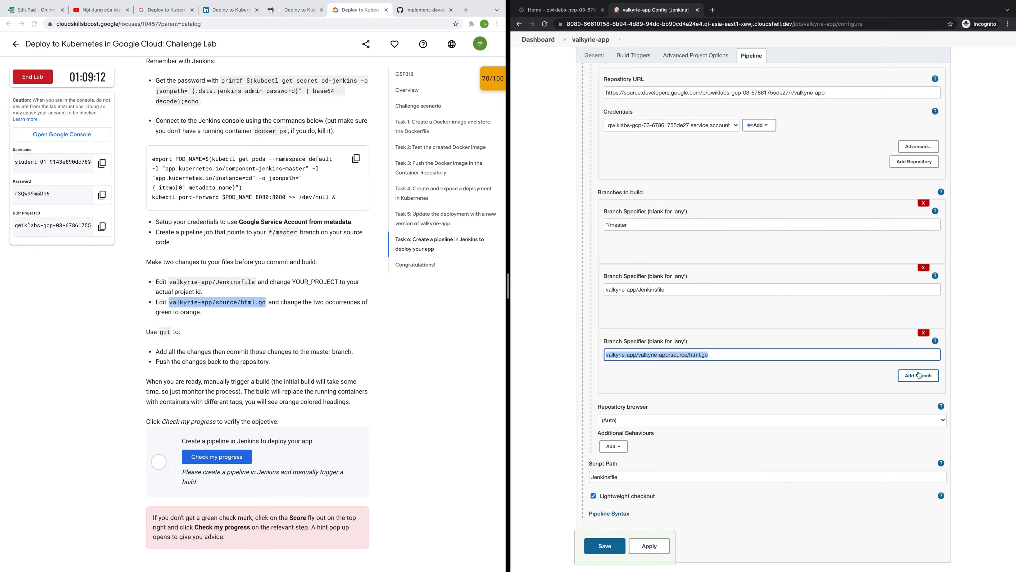
{"action": "left_click", "coordinate": [924, 332]}
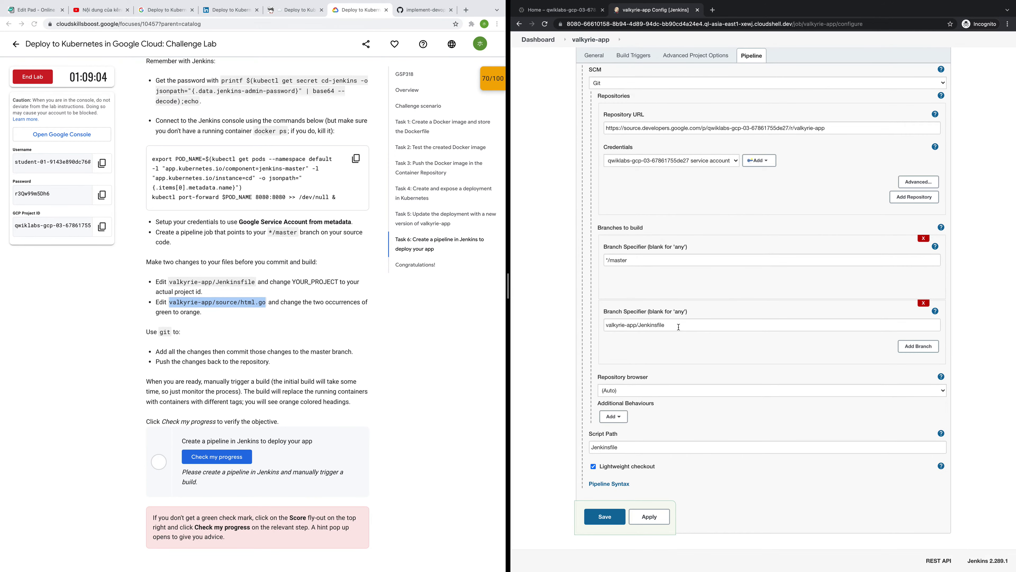
- Shorten the second branch specifier to valkyrie-app, apply the configuration, and check progress on the lab's Jenkins pipeline objective
{"action": "left_click_drag", "start_coordinate": [665, 325], "coordinate": [638, 324]}
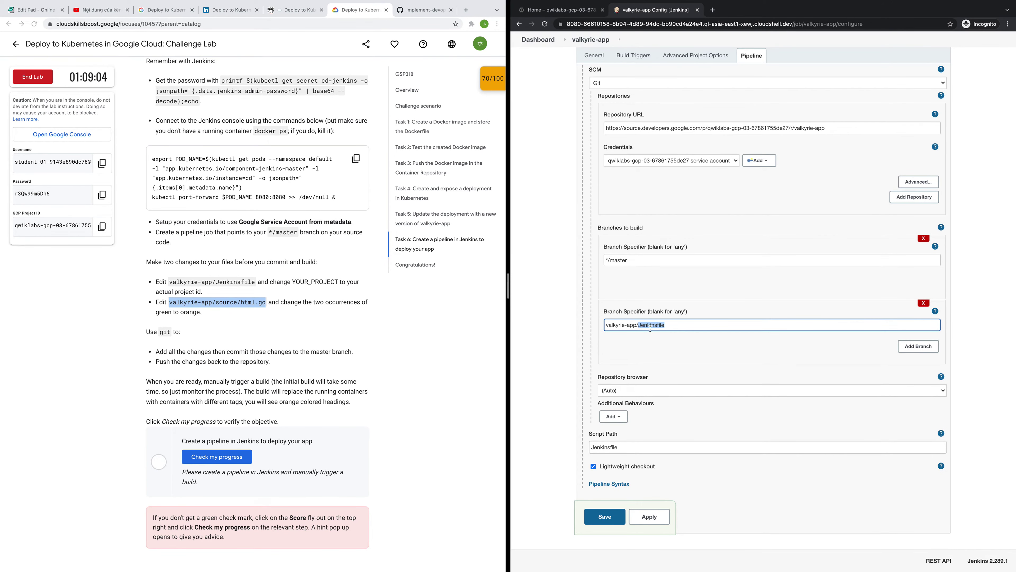
{"action": "key", "text": "BackSpace"}
{"action": "left_click", "coordinate": [656, 391]}
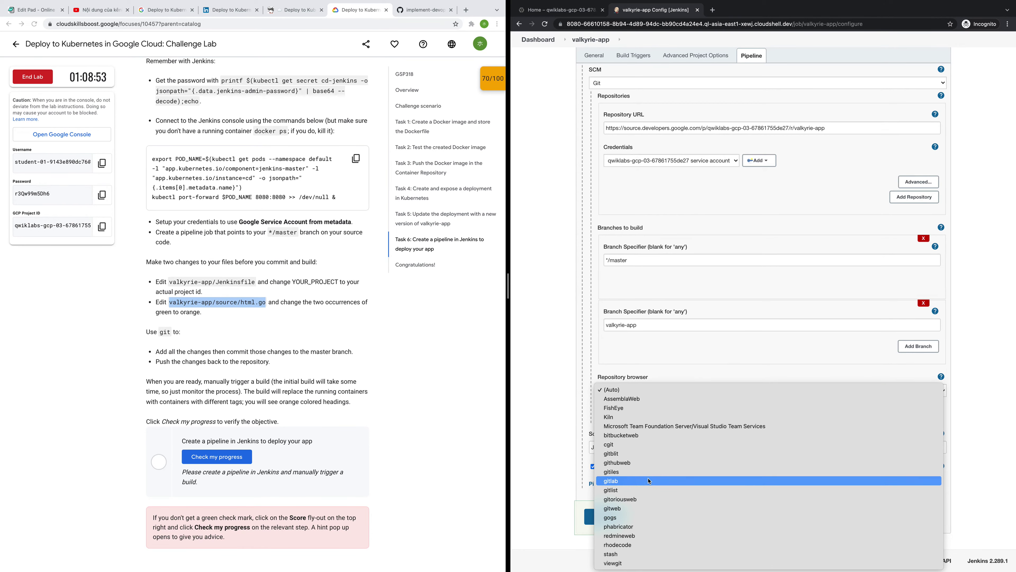
{"action": "key", "text": "Escape"}
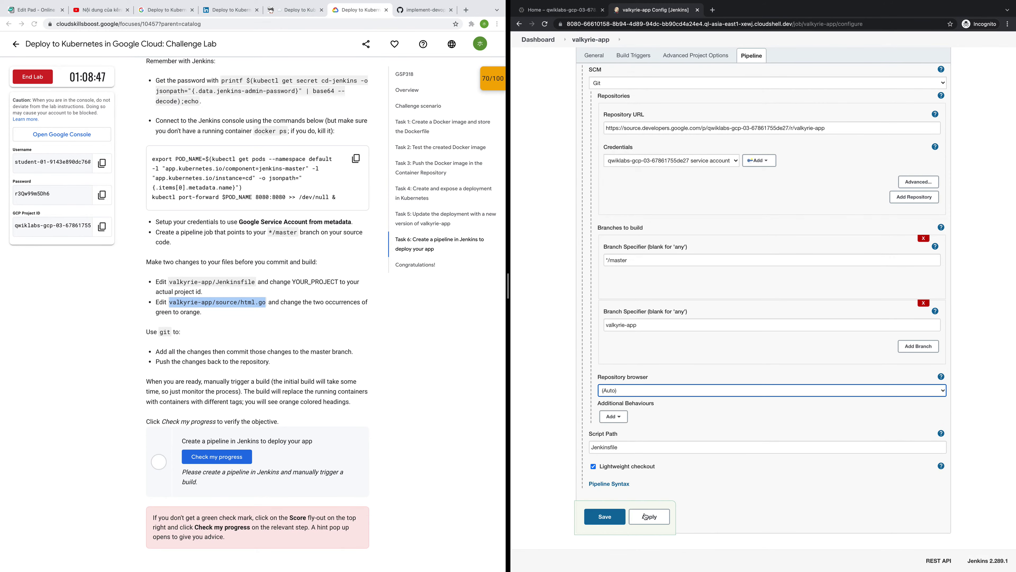
{"action": "left_click", "coordinate": [649, 516]}
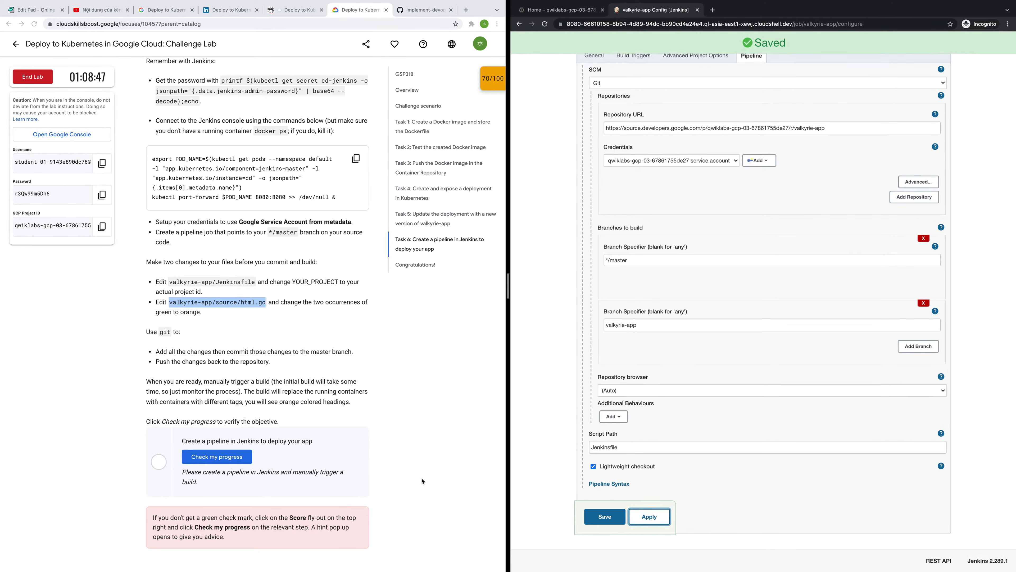
{"action": "left_click", "coordinate": [229, 459]}
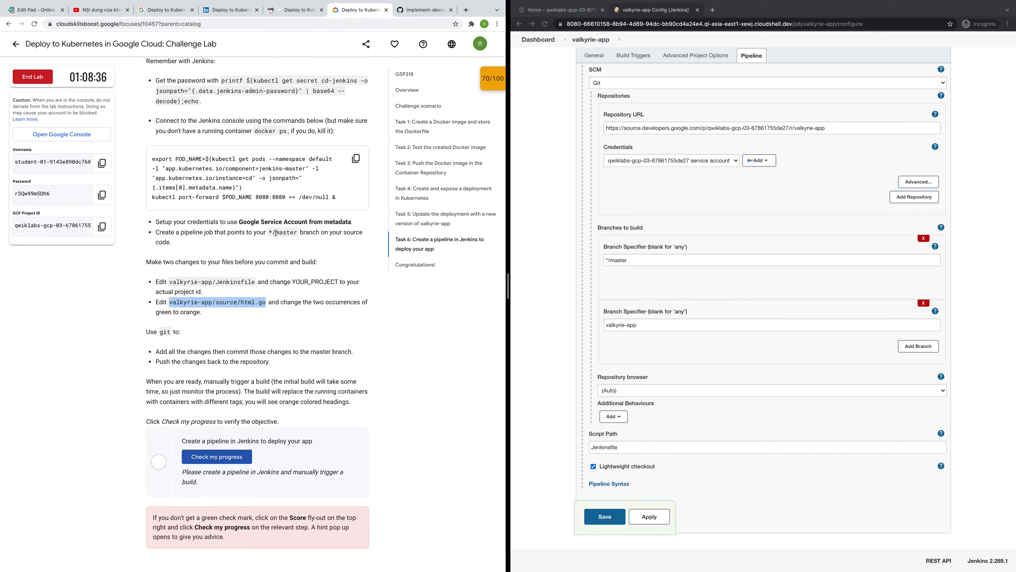
- Remove the second branch specifier so that only */master is built, and apply the configuration
{"action": "left_click", "coordinate": [925, 306]}
{"action": "left_click", "coordinate": [924, 305]}
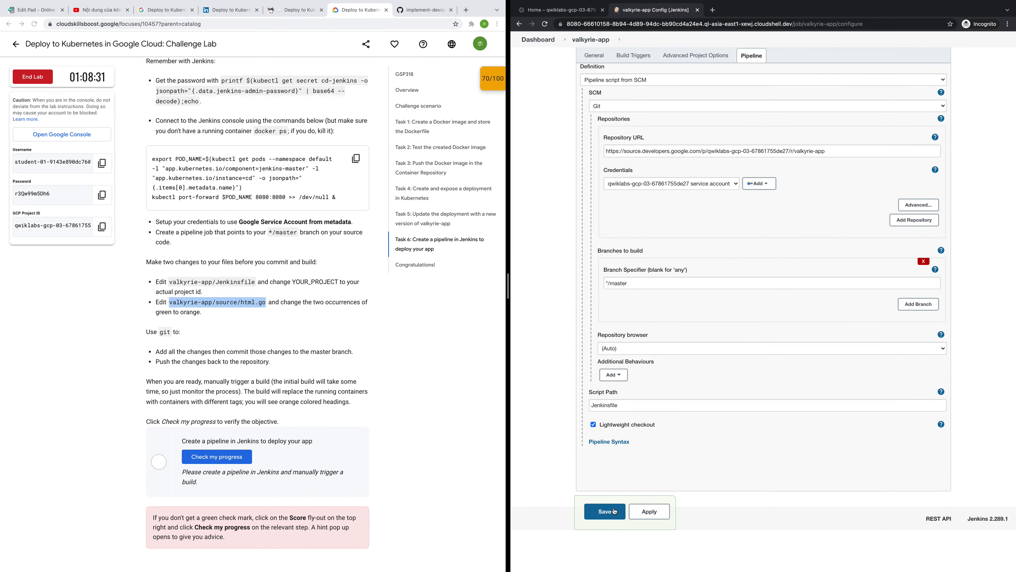
{"action": "left_click", "coordinate": [644, 518]}
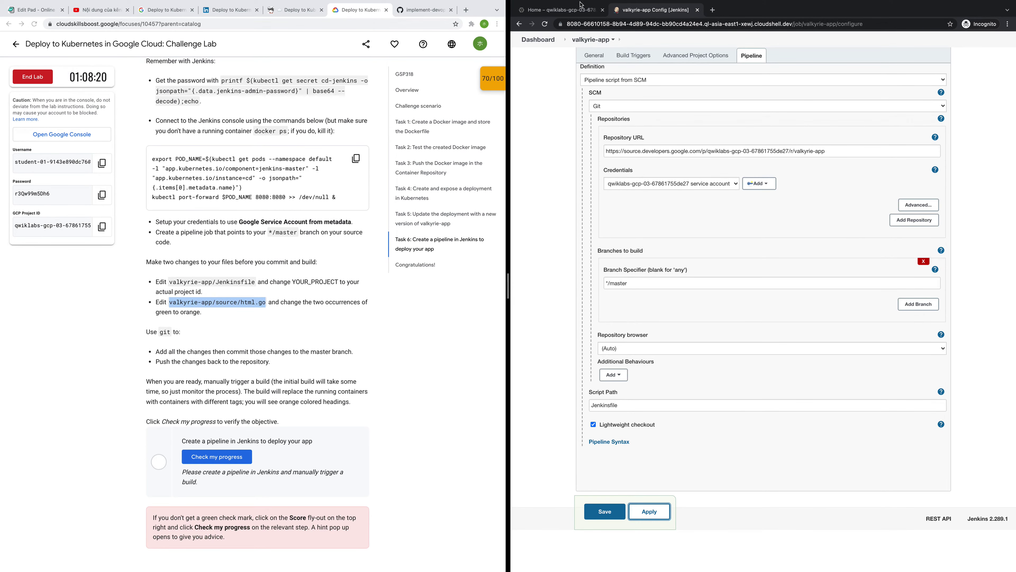
- List the files of the valkyrie-app directory in Cloud Shell and reread the lab's Jenkins pipeline instructions
{"action": "left_click", "coordinate": [576, 8]}
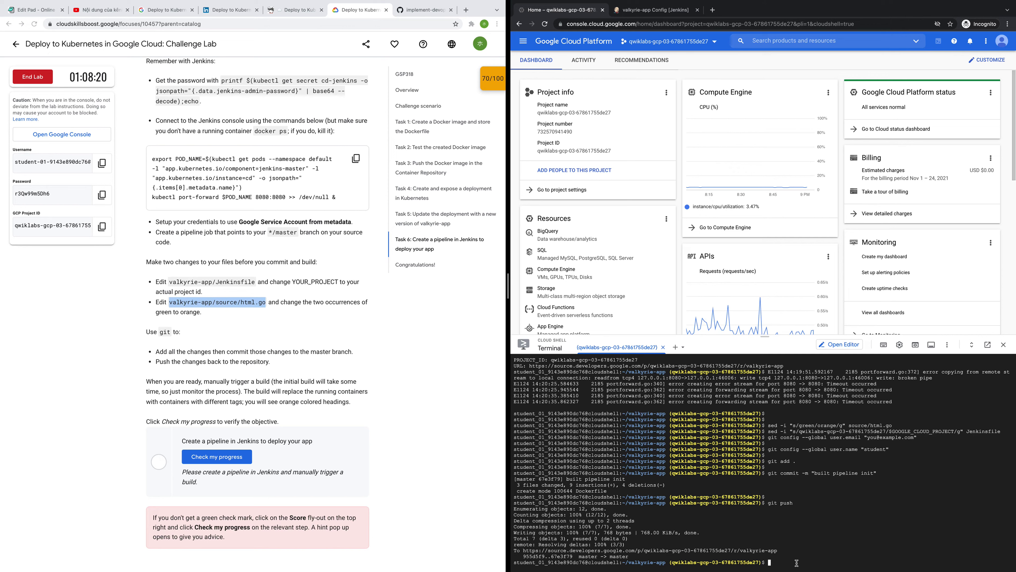
{"action": "type", "text": "ls"}
{"action": "key", "text": "Return"}
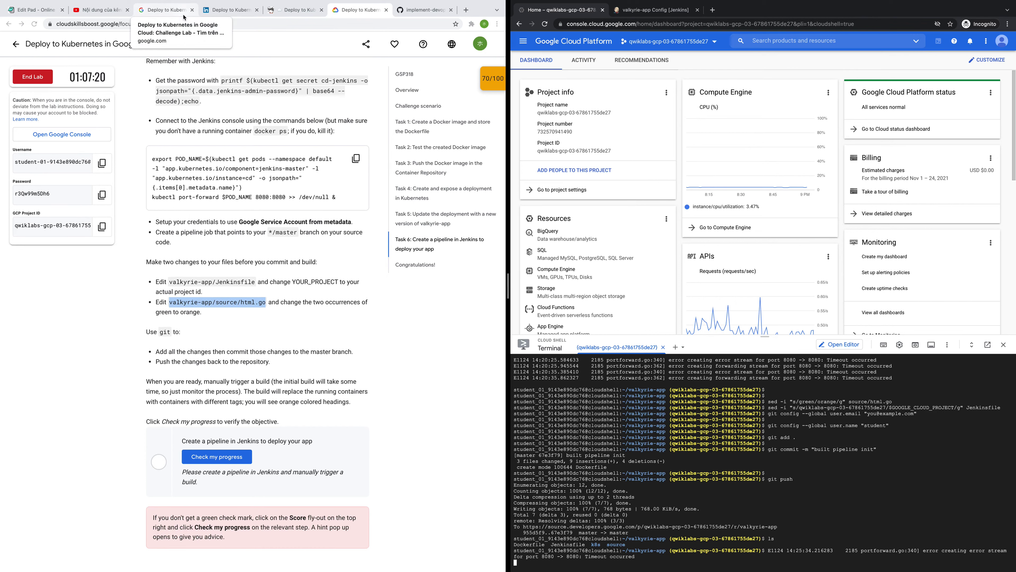
{"action": "mouse_move", "coordinate": [113, 15]}
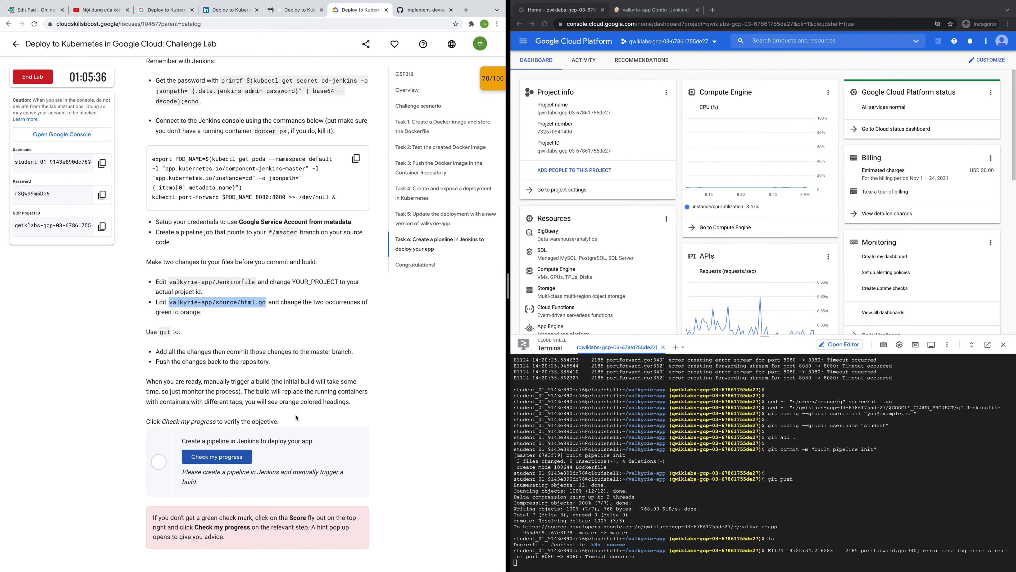
{"action": "scroll", "coordinate": [233, 451], "scroll_direction": "up", "scroll_amount": 1}
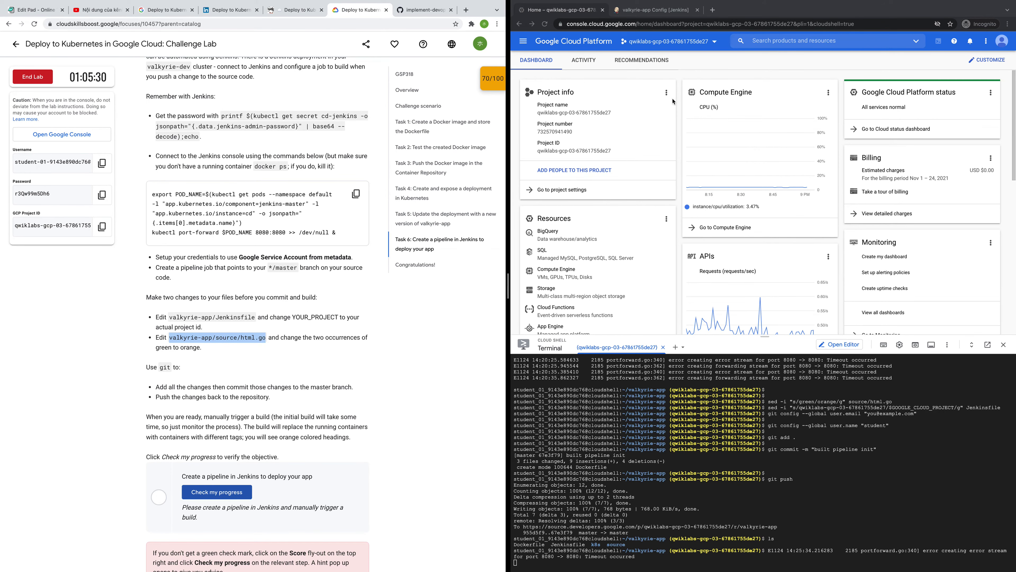
- Return to the valkyrie-app Jenkins configuration, dismiss the error dialog and save the job
{"action": "left_click", "coordinate": [649, 12]}
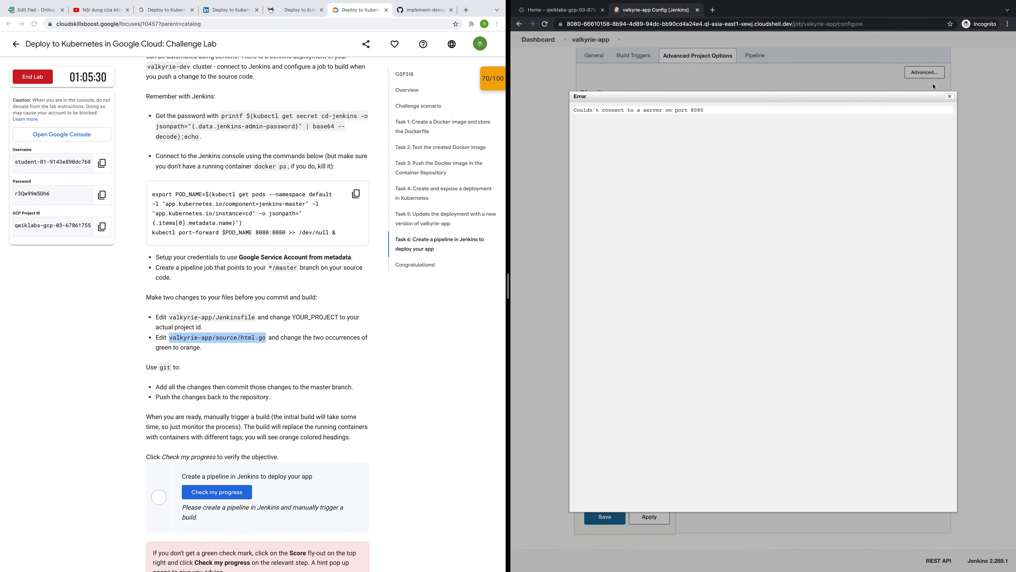
{"action": "left_click", "coordinate": [949, 96]}
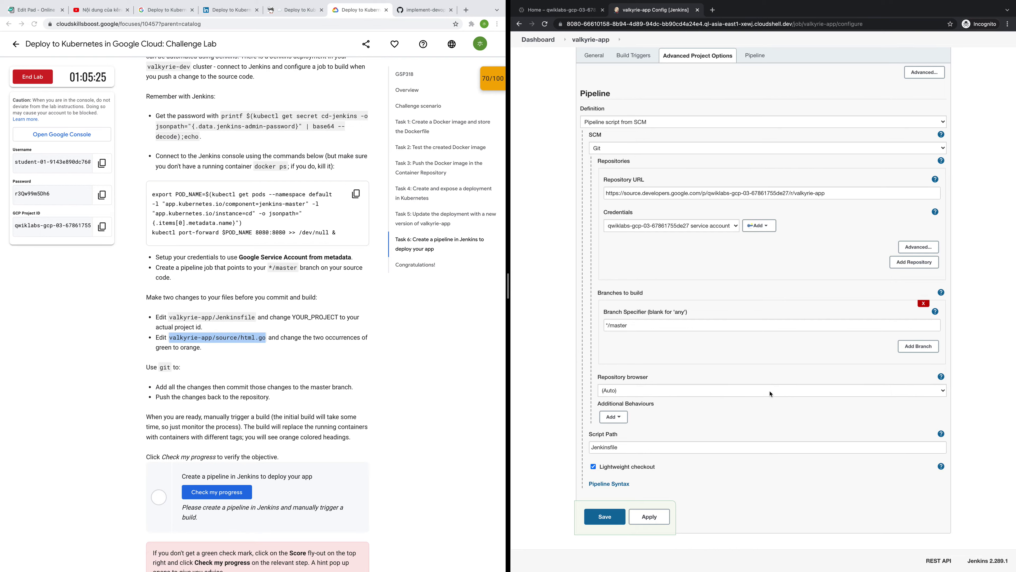
{"action": "left_click", "coordinate": [603, 518]}
{"action": "left_click", "coordinate": [701, 445]}
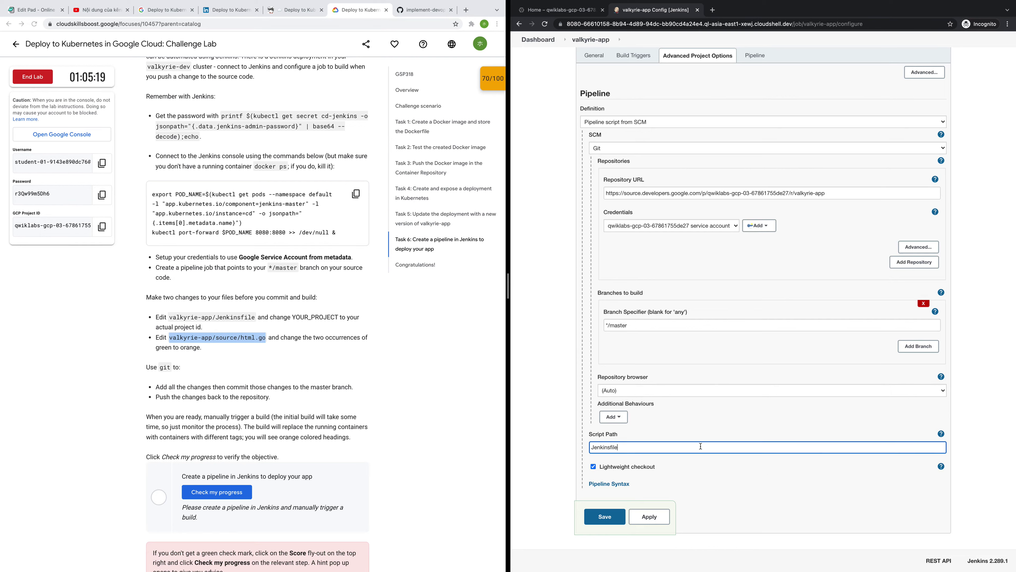
{"action": "left_click", "coordinate": [615, 520]}
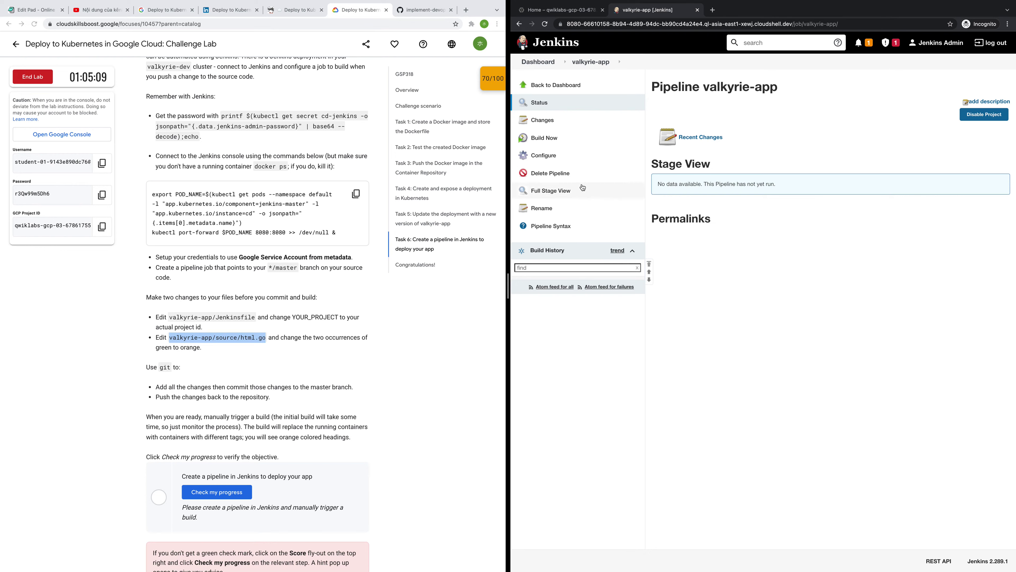
- Reopen the valkyrie-app job configuration and review its build triggers, repository browser choices and additional Git behaviours against the lab instructions
{"action": "left_click", "coordinate": [553, 157]}
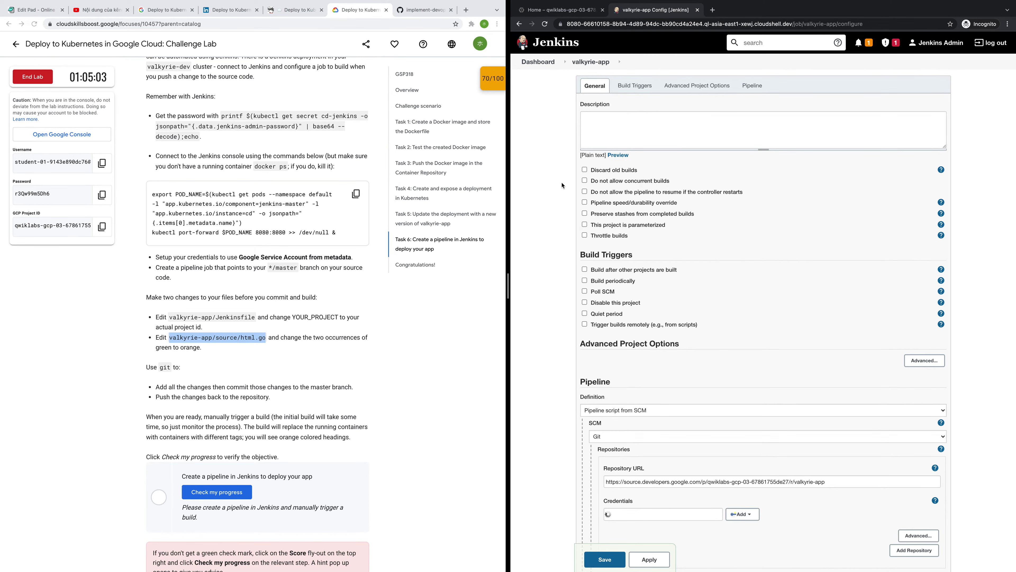
{"action": "left_click", "coordinate": [635, 86]}
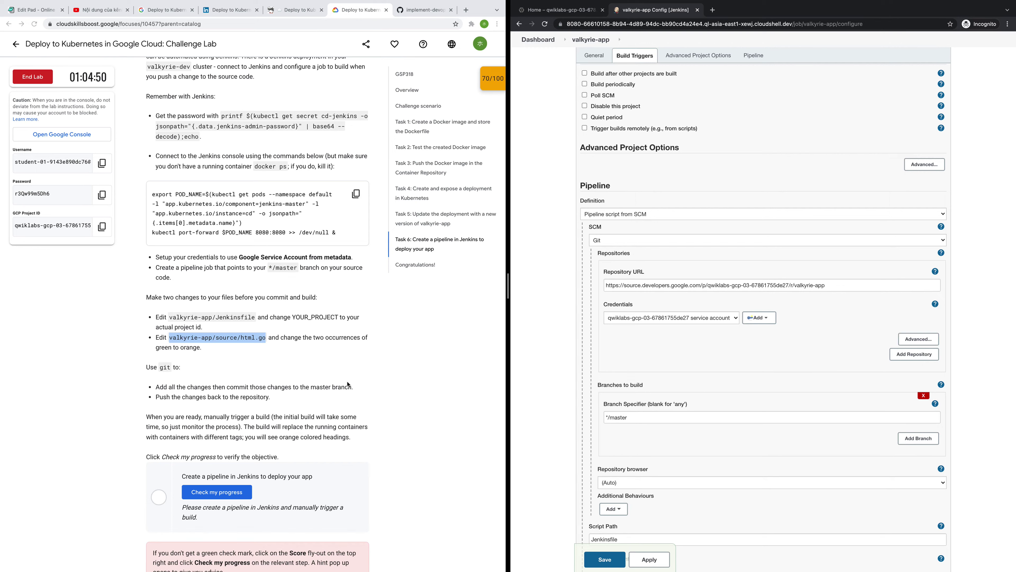
{"action": "scroll", "coordinate": [347, 384], "scroll_direction": "down", "scroll_amount": 2}
{"action": "scroll", "coordinate": [347, 385], "scroll_direction": "down", "scroll_amount": 1}
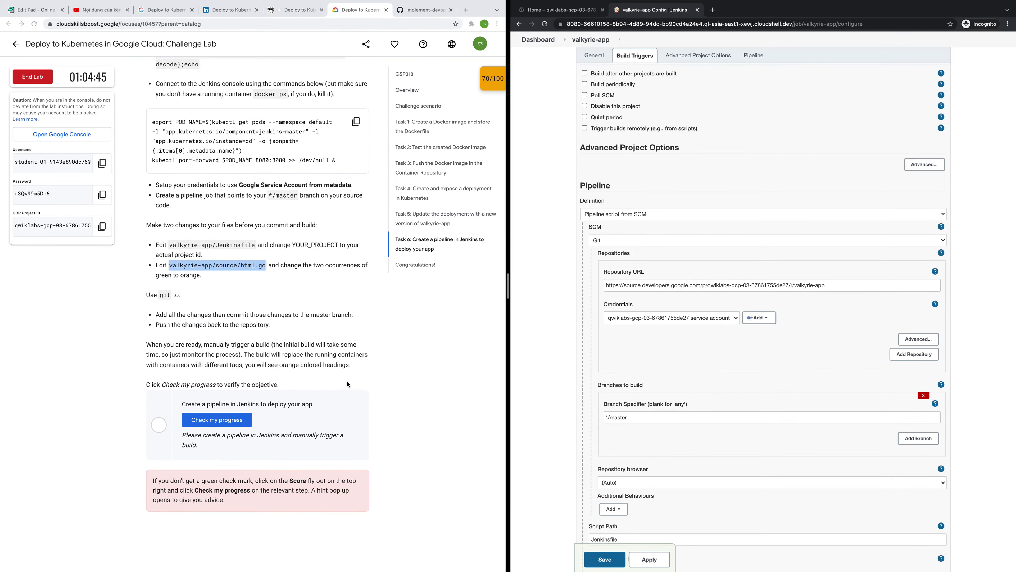
{"action": "scroll", "coordinate": [757, 460], "scroll_direction": "down", "scroll_amount": 3}
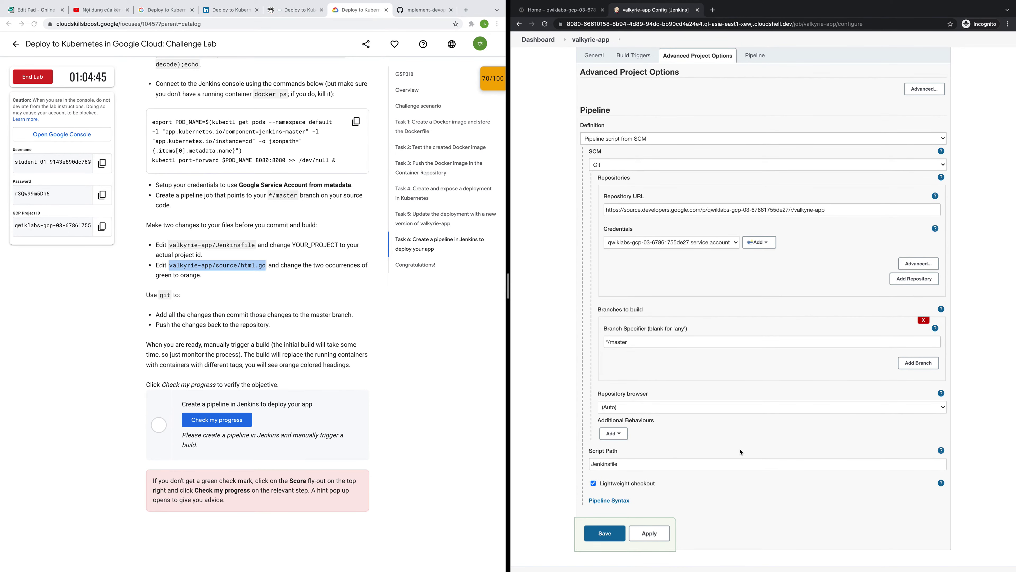
{"action": "left_click", "coordinate": [662, 406]}
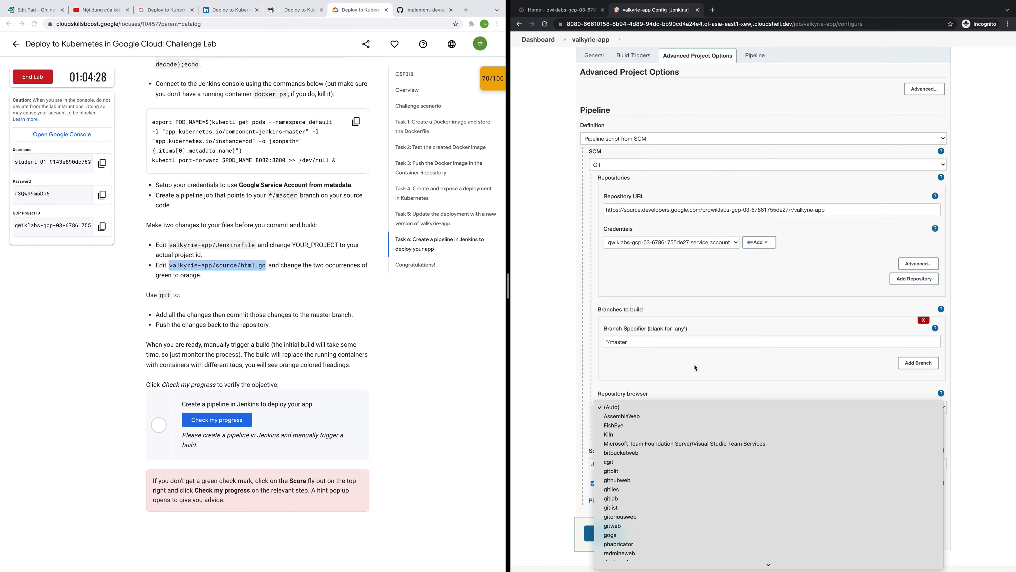
{"action": "left_click", "coordinate": [550, 387]}
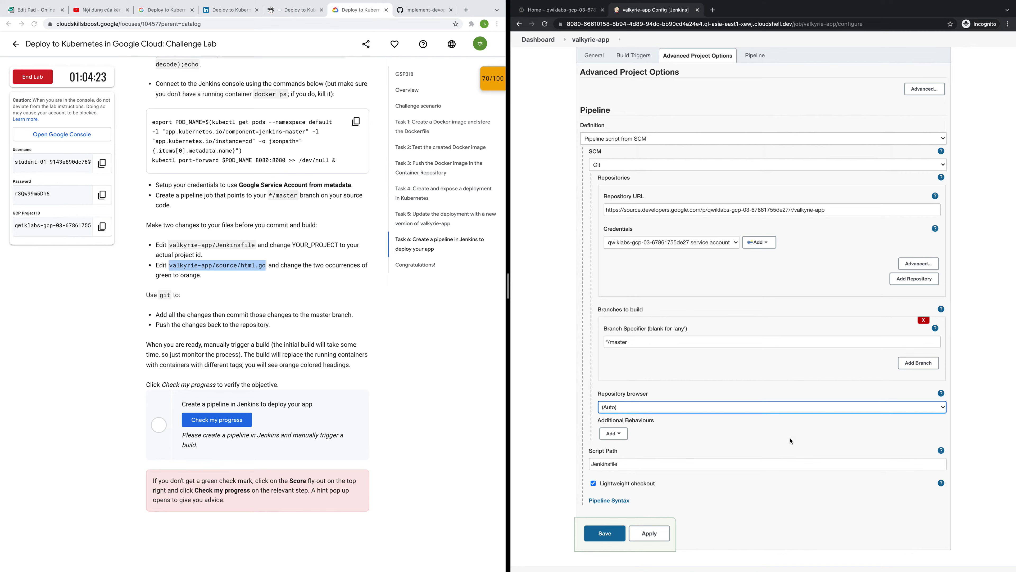
{"action": "scroll", "coordinate": [790, 440], "scroll_direction": "down", "scroll_amount": 1}
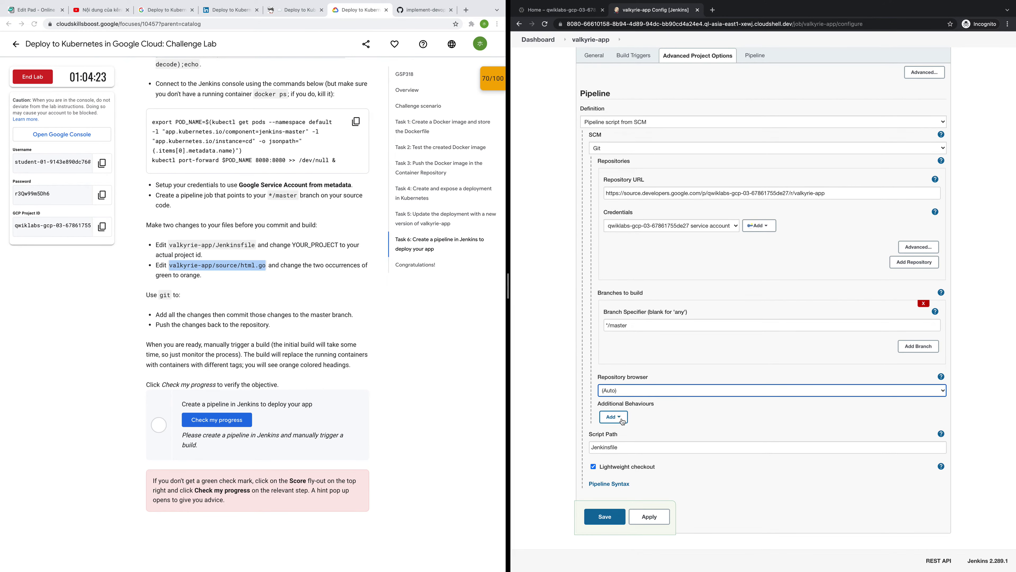
{"action": "left_click", "coordinate": [612, 417]}
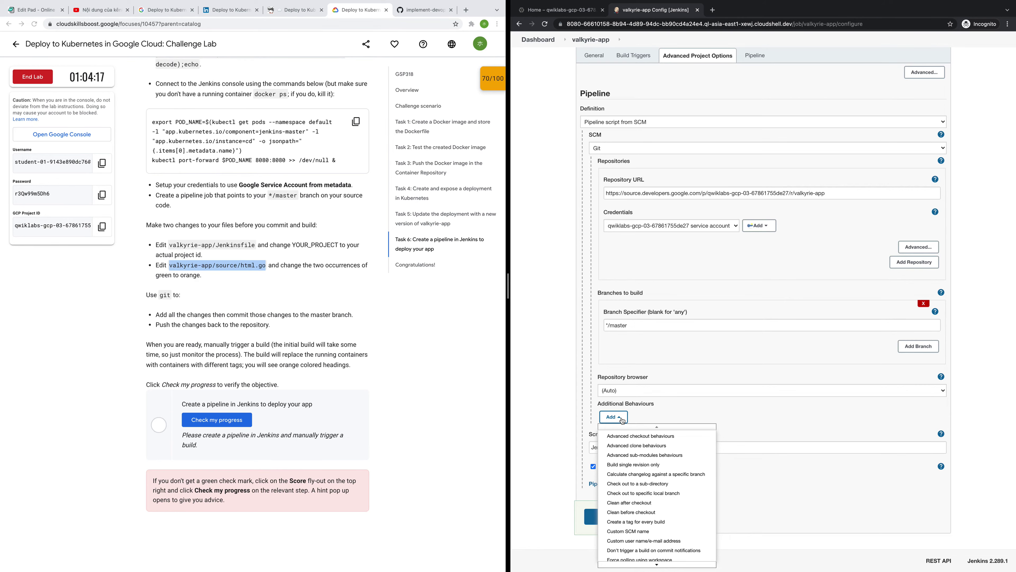
- Read the C's Page walkthrough on creating the Jenkins job, editing Jenkinsfile and source/html.go, and kicking off the deployment
{"action": "left_click", "coordinate": [293, 11]}
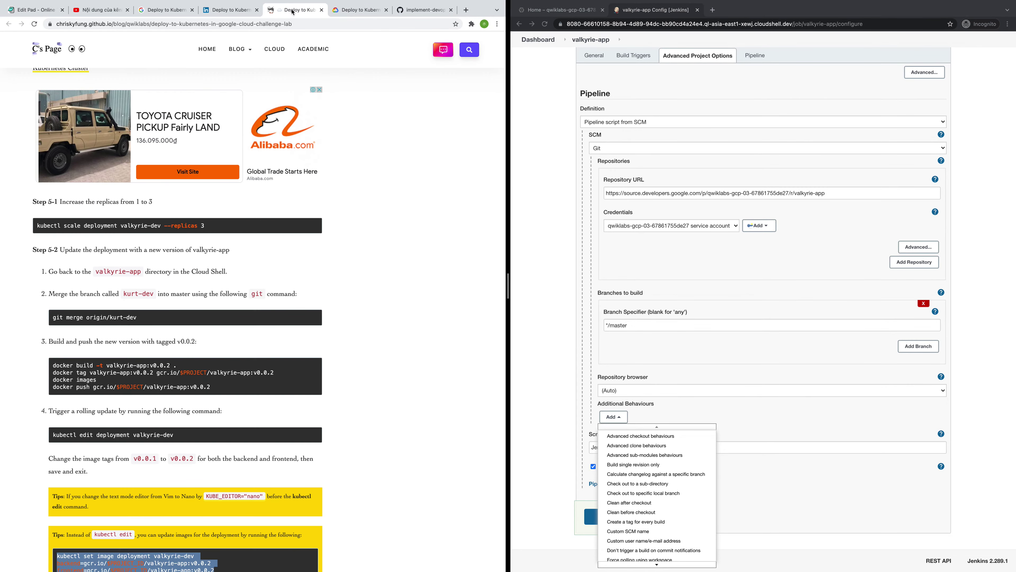
{"action": "scroll", "coordinate": [350, 201], "scroll_direction": "down", "scroll_amount": 20}
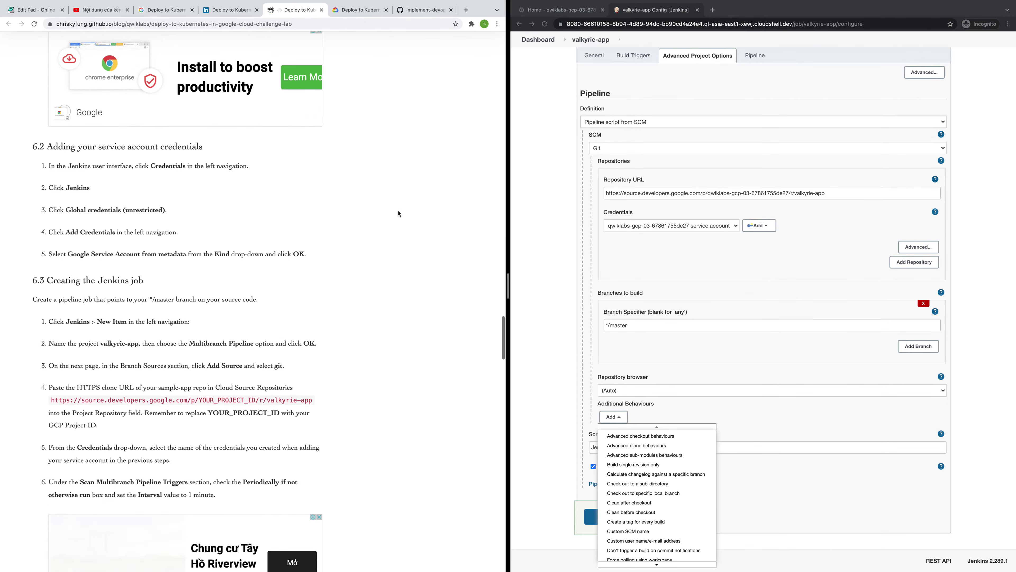
{"action": "scroll", "coordinate": [398, 213], "scroll_direction": "down", "scroll_amount": 12}
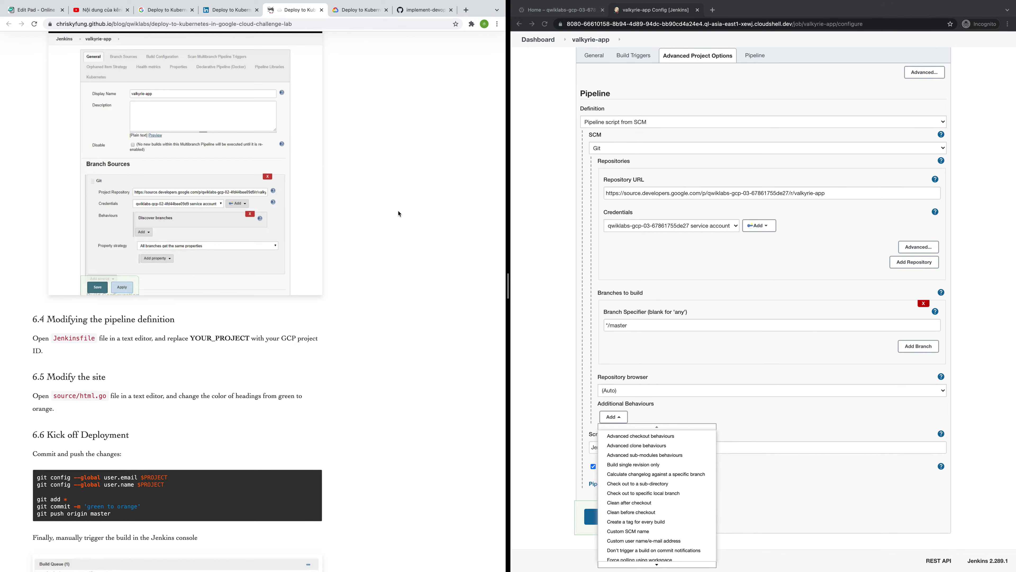
{"action": "scroll", "coordinate": [398, 213], "scroll_direction": "down", "scroll_amount": 3}
{"action": "scroll", "coordinate": [398, 213], "scroll_direction": "down", "scroll_amount": 1}
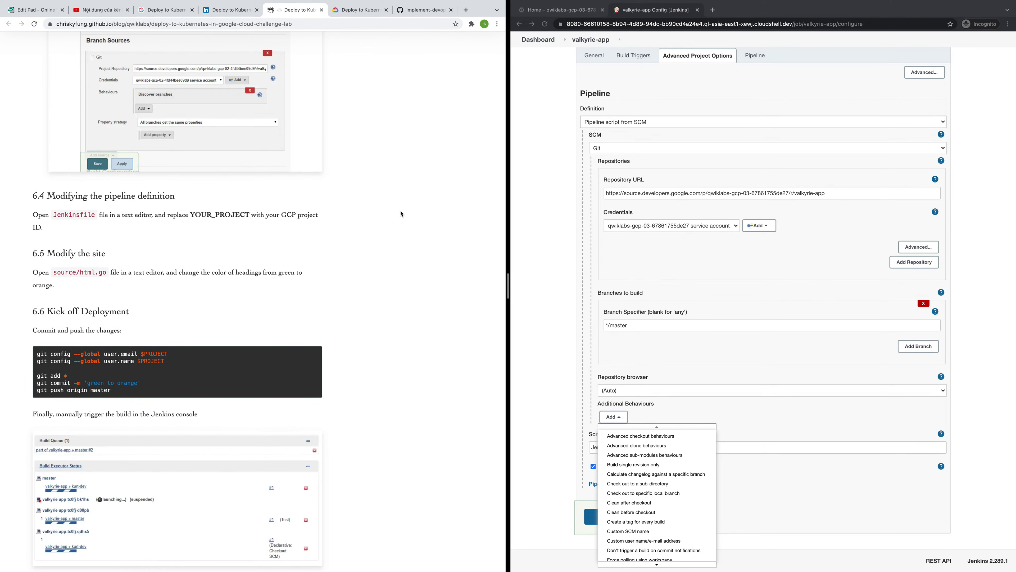
{"action": "scroll", "coordinate": [267, 260], "scroll_direction": "up", "scroll_amount": 1}
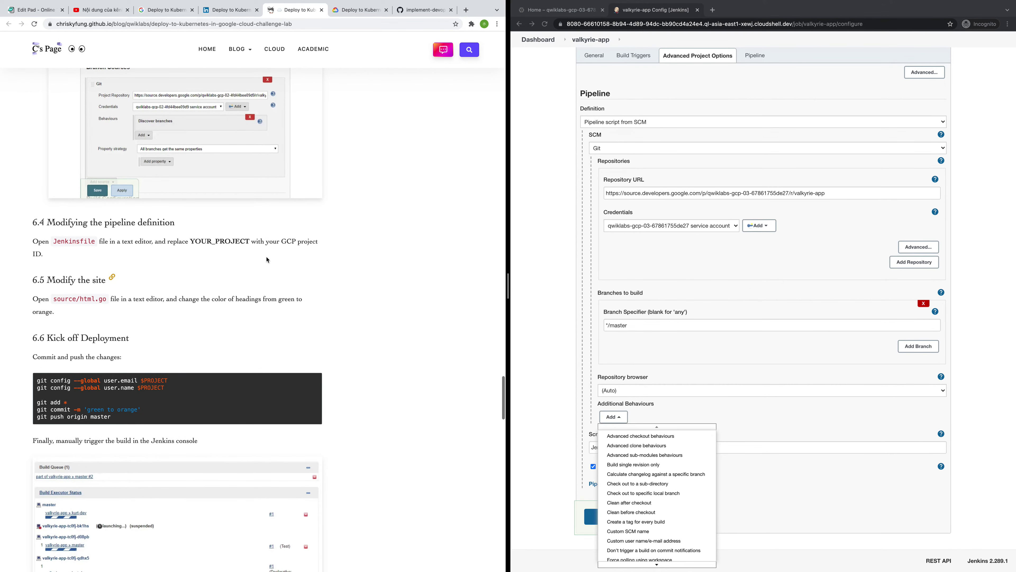
{"action": "scroll", "coordinate": [267, 259], "scroll_direction": "up", "scroll_amount": 7}
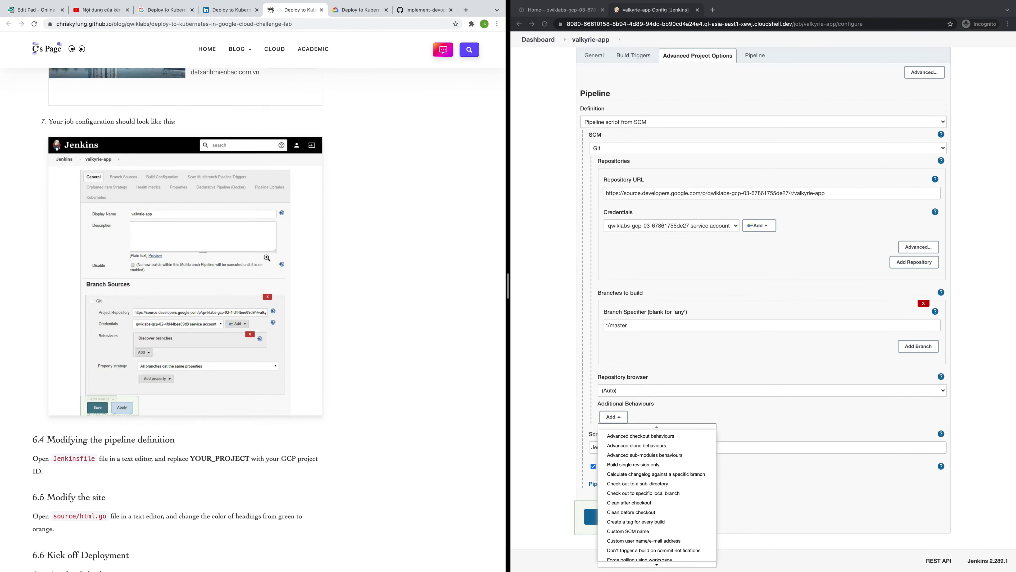
{"action": "scroll", "coordinate": [267, 258], "scroll_direction": "down", "scroll_amount": 2}
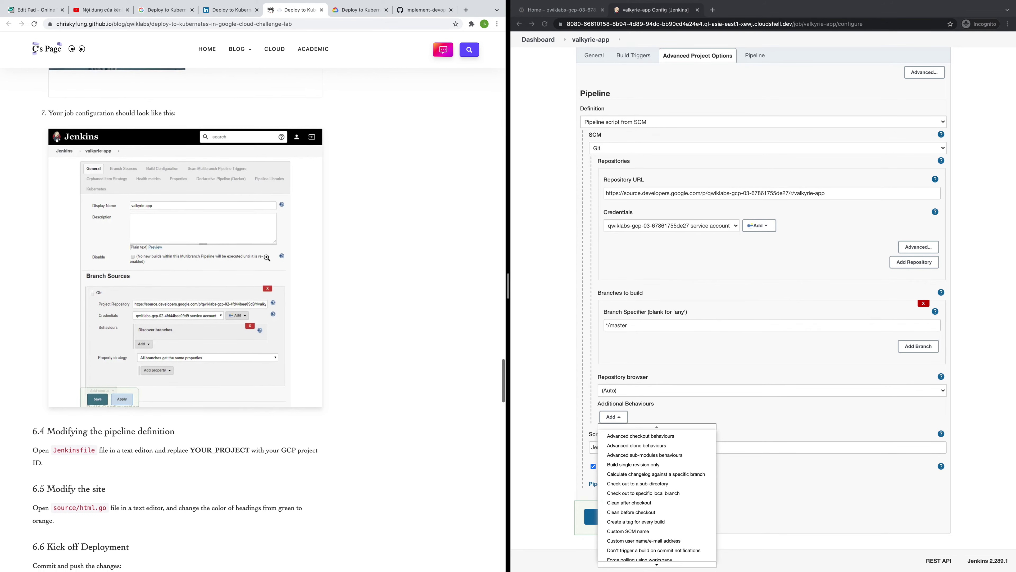
- Examine the walkthrough's git commit and push commands, its manual build trigger instruction and the screenshots of the deployed page
{"action": "scroll", "coordinate": [266, 256], "scroll_direction": "down", "scroll_amount": 1}
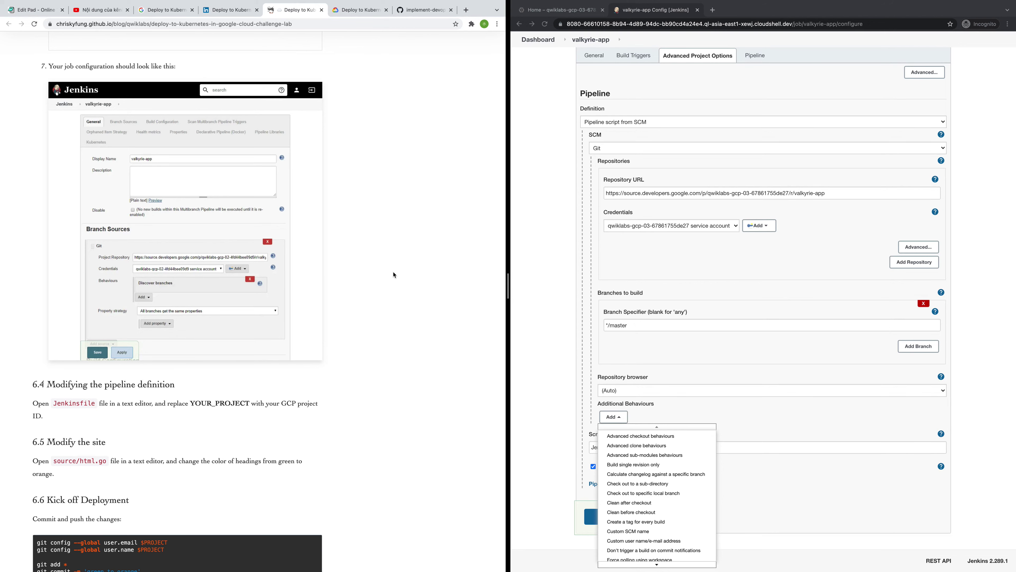
{"action": "scroll", "coordinate": [393, 275], "scroll_direction": "down", "scroll_amount": 6}
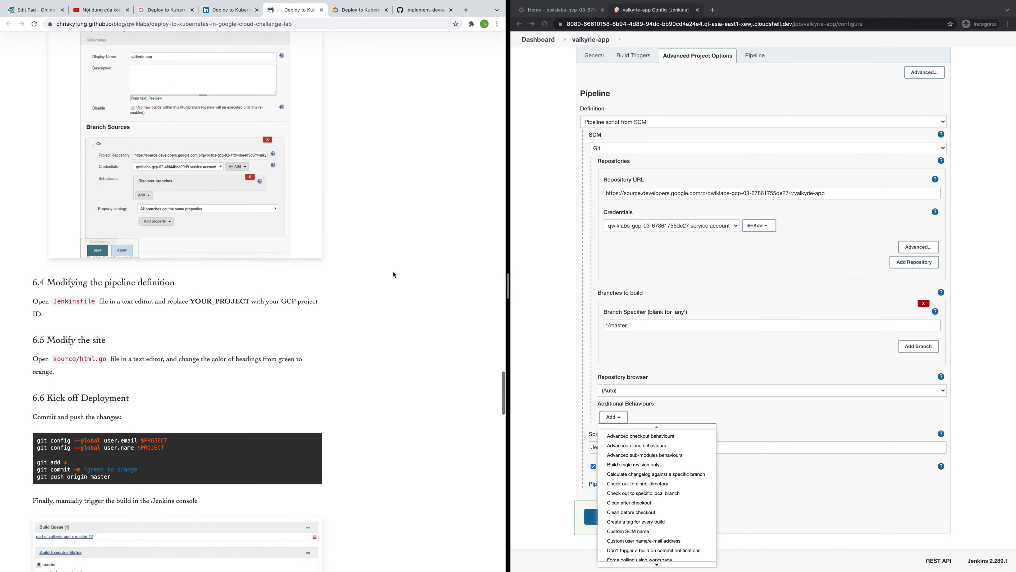
{"action": "scroll", "coordinate": [393, 275], "scroll_direction": "down", "scroll_amount": 1}
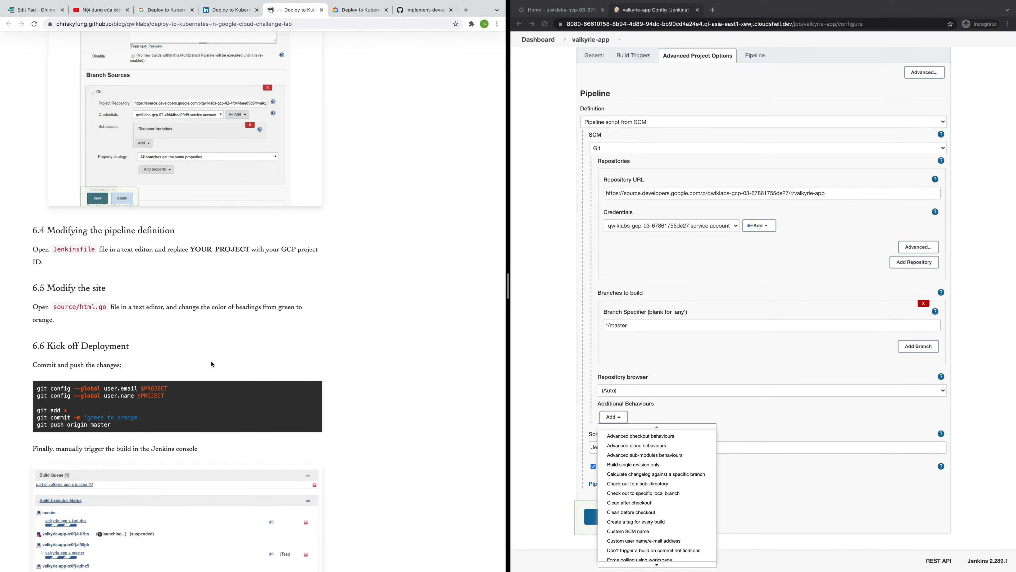
{"action": "scroll", "coordinate": [215, 362], "scroll_direction": "down", "scroll_amount": 2}
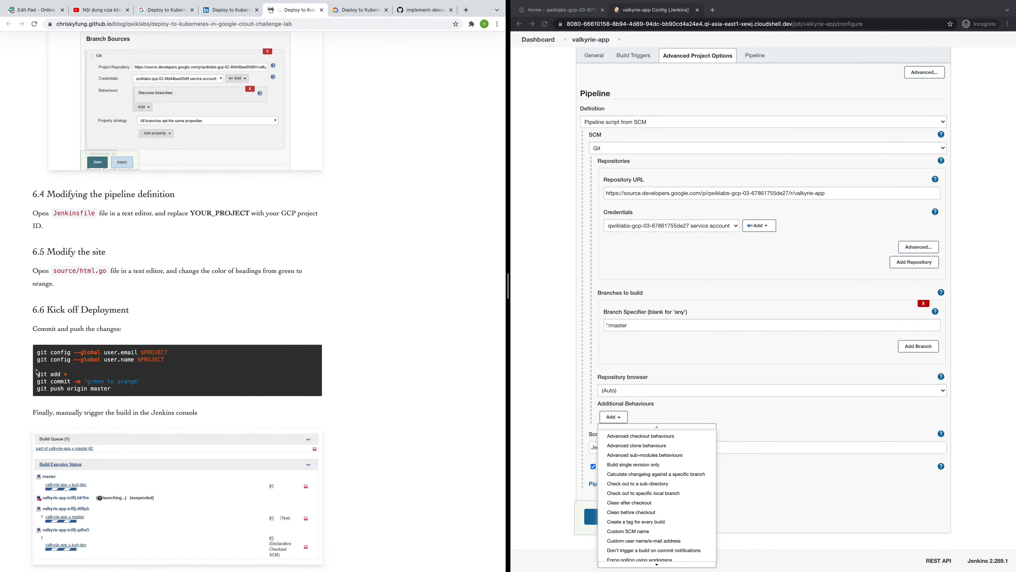
{"action": "scroll", "coordinate": [37, 372], "scroll_direction": "down", "scroll_amount": 3}
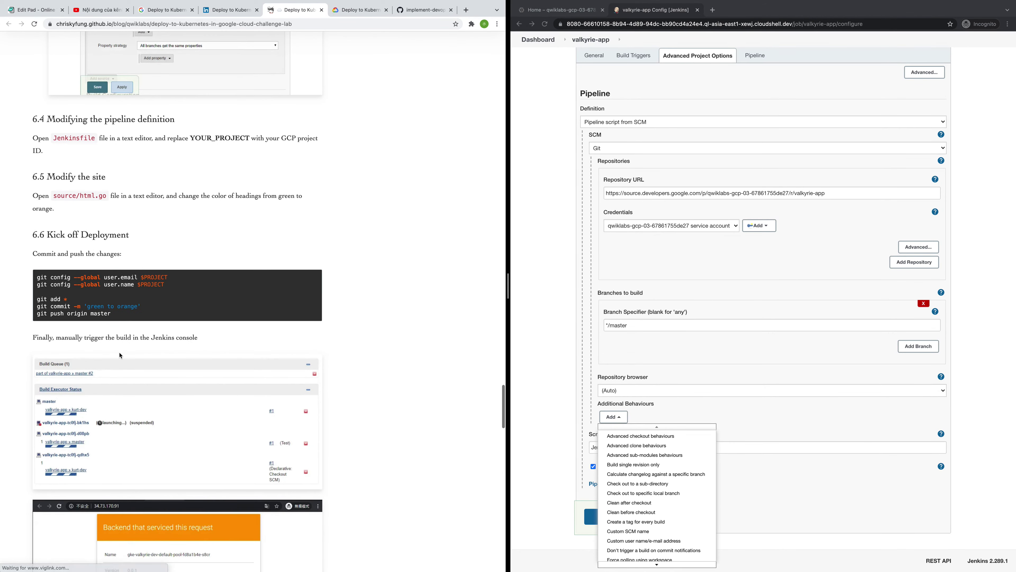
{"action": "scroll", "coordinate": [120, 354], "scroll_direction": "down", "scroll_amount": 3}
{"action": "scroll", "coordinate": [360, 364], "scroll_direction": "down", "scroll_amount": 8}
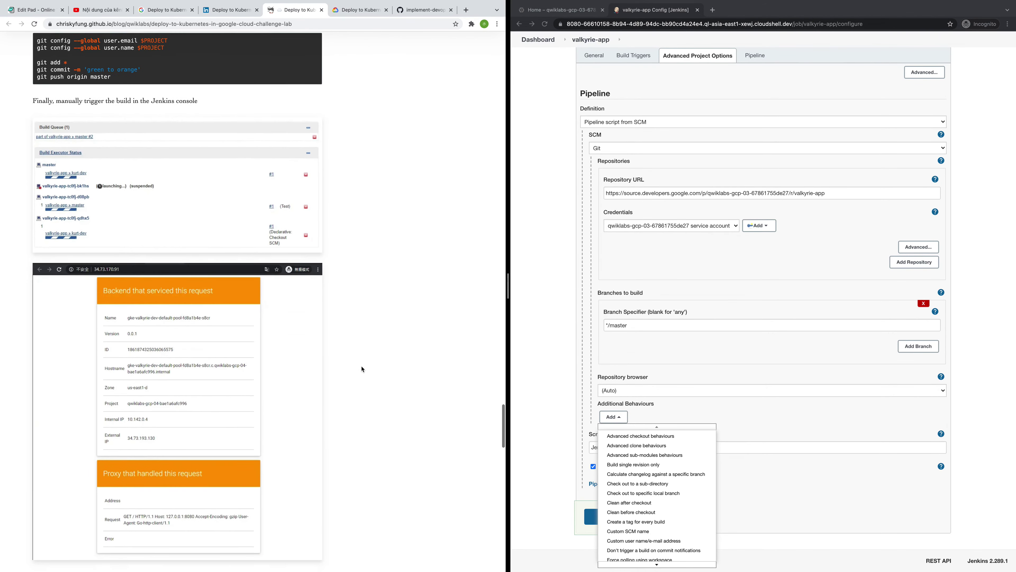
{"action": "scroll", "coordinate": [361, 369], "scroll_direction": "up", "scroll_amount": 3}
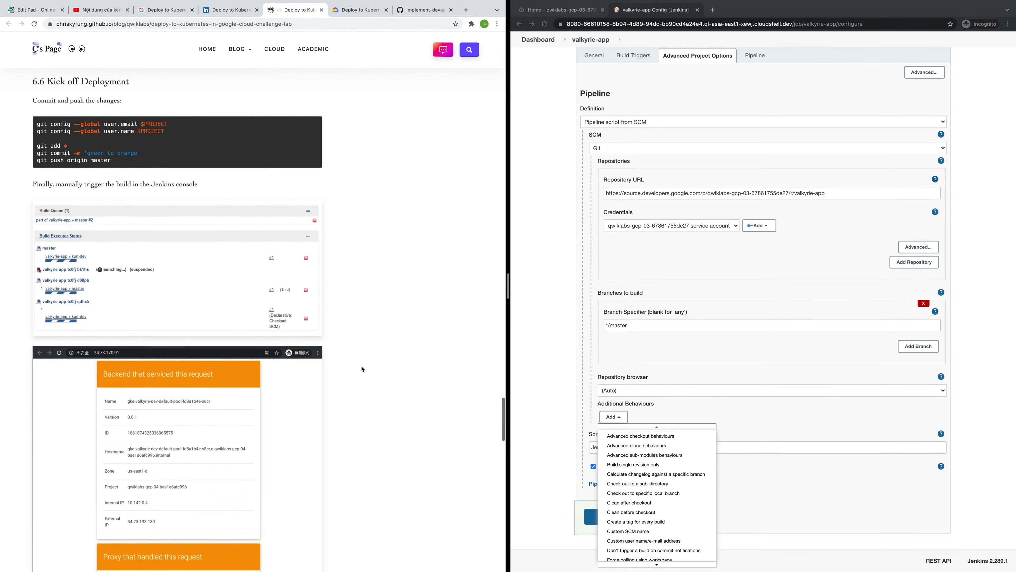
{"action": "scroll", "coordinate": [362, 368], "scroll_direction": "down", "scroll_amount": 3}
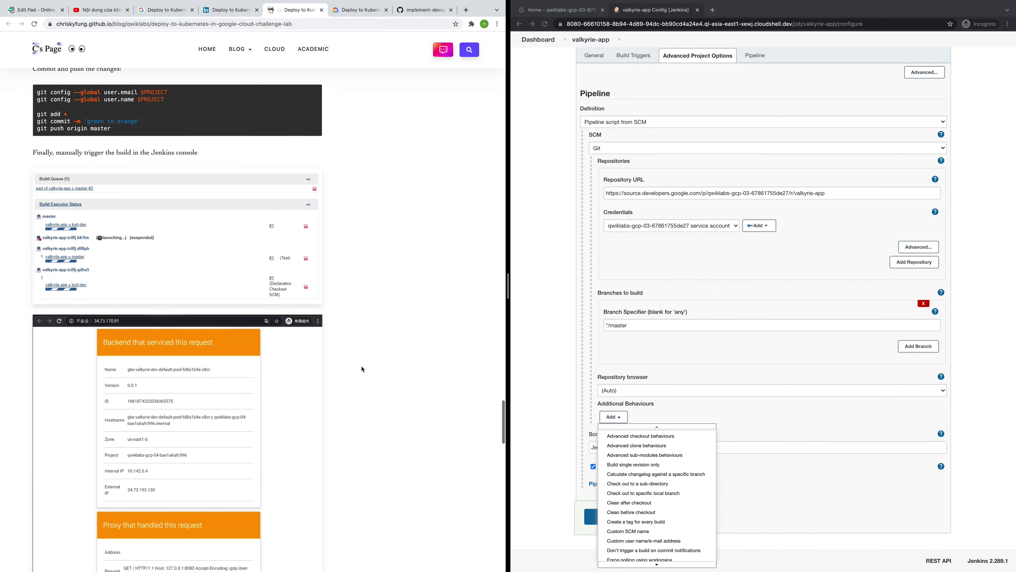
{"action": "scroll", "coordinate": [362, 369], "scroll_direction": "up", "scroll_amount": 4}
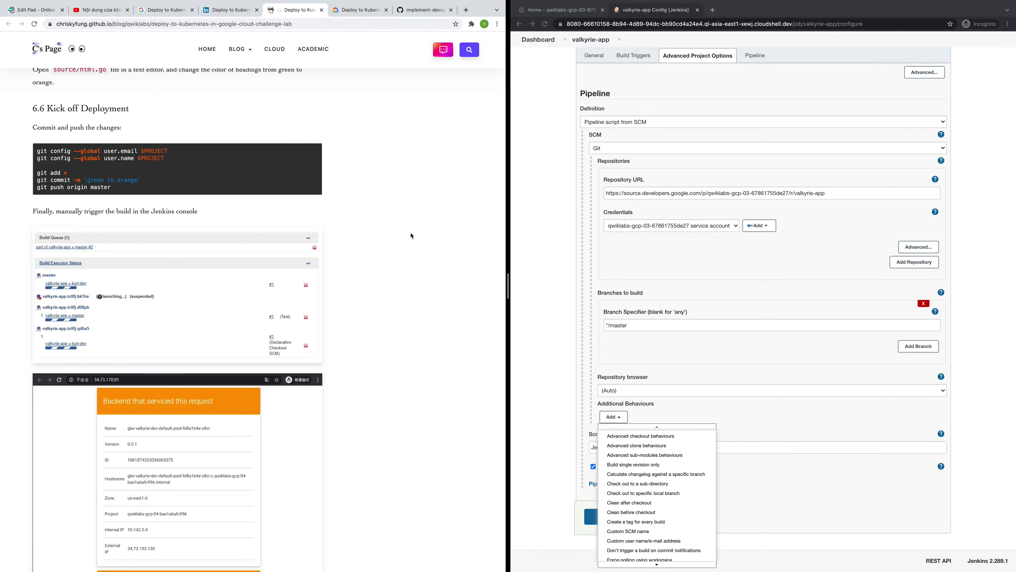
{"action": "scroll", "coordinate": [413, 238], "scroll_direction": "down", "scroll_amount": 10}
{"action": "scroll", "coordinate": [411, 235], "scroll_direction": "down", "scroll_amount": 3}
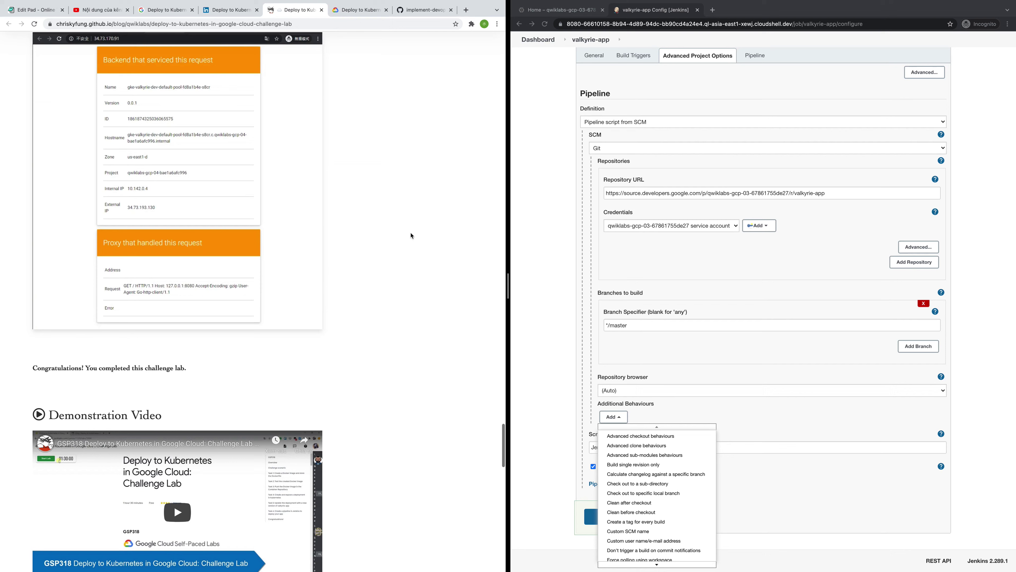
{"action": "scroll", "coordinate": [411, 236], "scroll_direction": "up", "scroll_amount": 15}
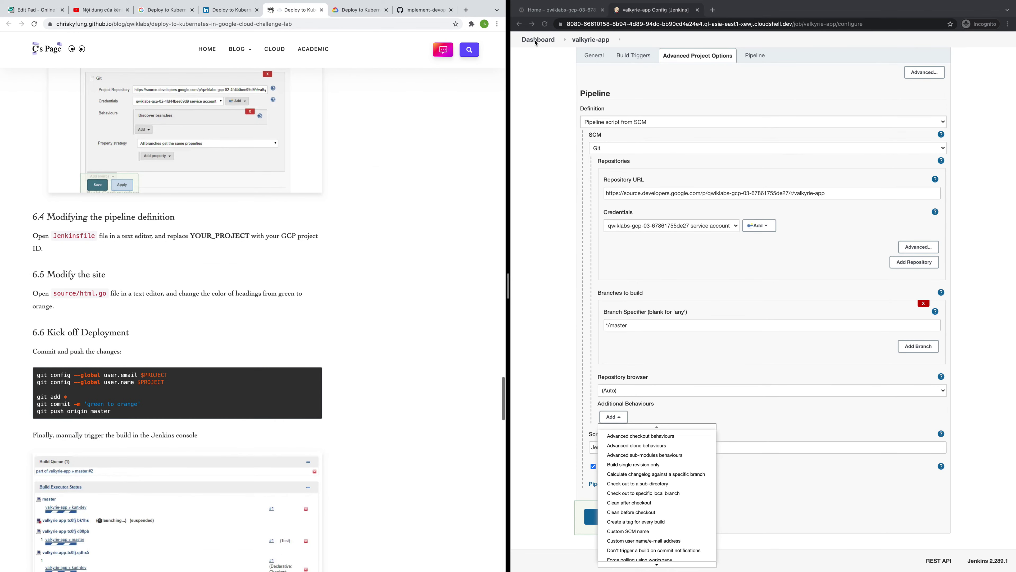
- Try to leave the valkyrie-app configuration for the Jenkins dashboard, discarding unsaved changes
{"action": "left_click", "coordinate": [544, 42]}
{"action": "left_click", "coordinate": [539, 40]}
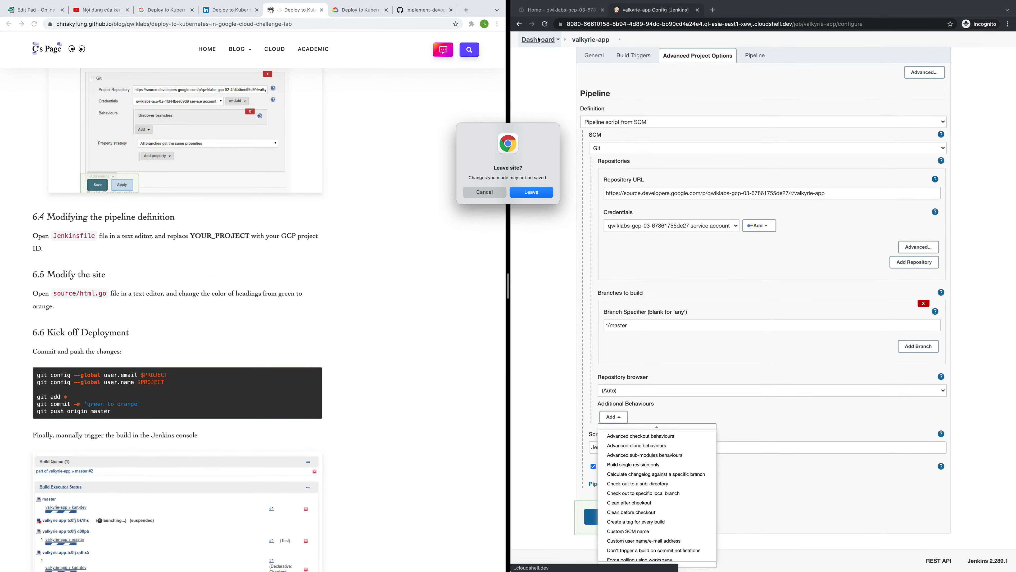
{"action": "left_click", "coordinate": [540, 192]}
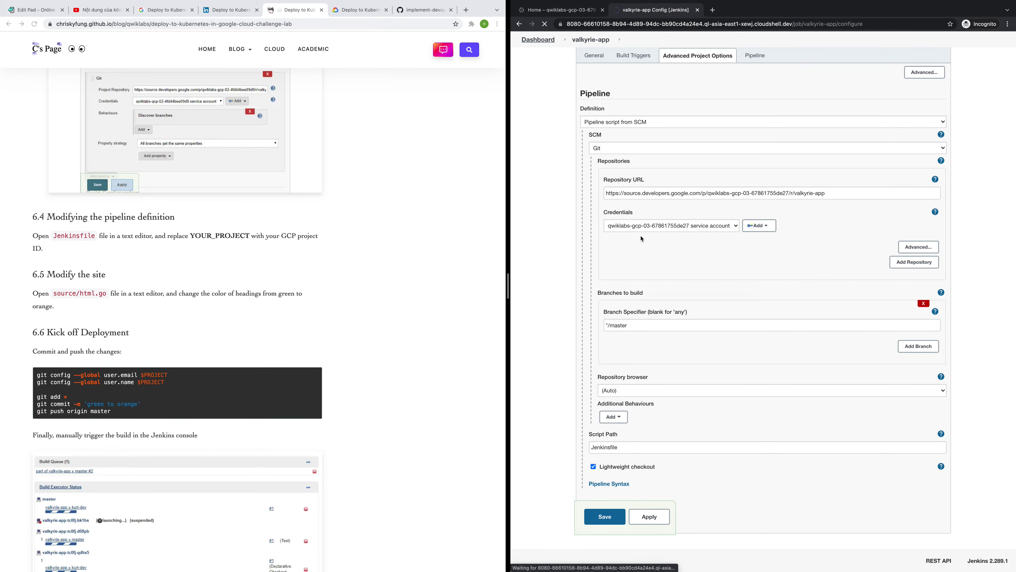
{"action": "scroll", "coordinate": [575, 136], "scroll_direction": "up", "scroll_amount": 8}
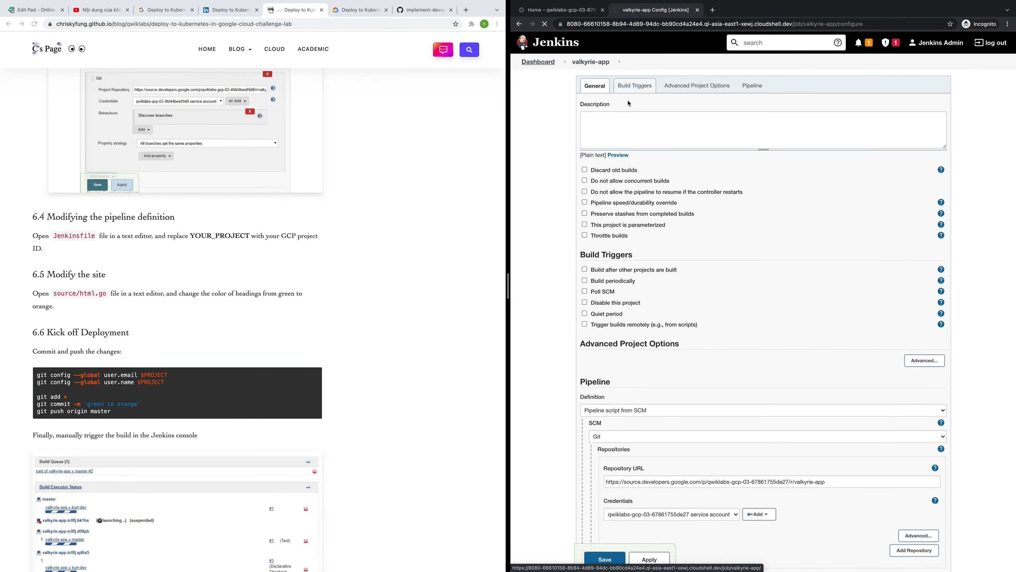
- Reread the walkthrough's sections on service account credentials and the Jenkins job, and skim through to its demonstration video and summary
{"action": "scroll", "coordinate": [500, 363], "scroll_direction": "up", "scroll_amount": 10}
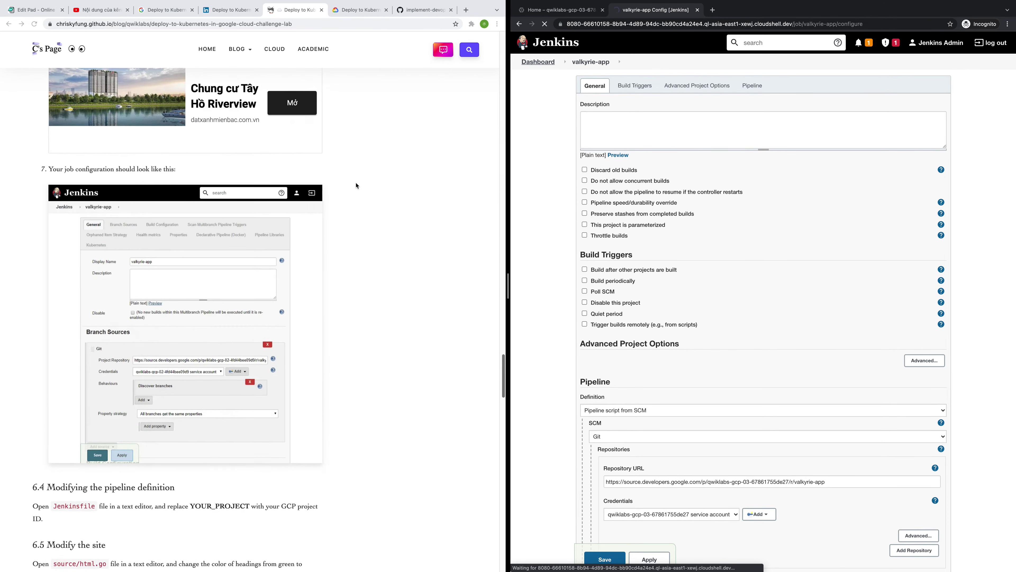
{"action": "scroll", "coordinate": [500, 363], "scroll_direction": "up", "scroll_amount": 3}
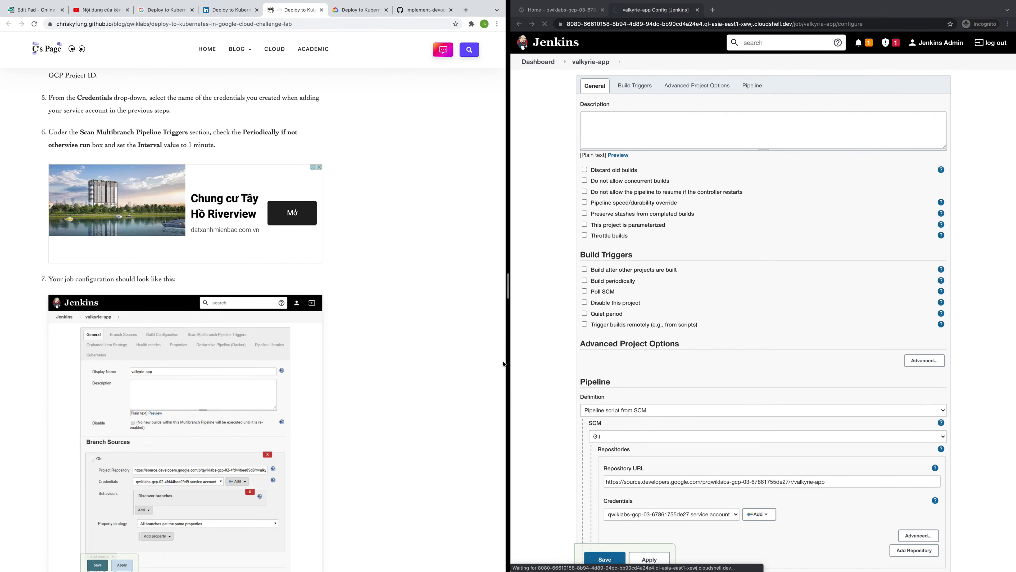
{"action": "scroll", "coordinate": [464, 338], "scroll_direction": "up", "scroll_amount": 7}
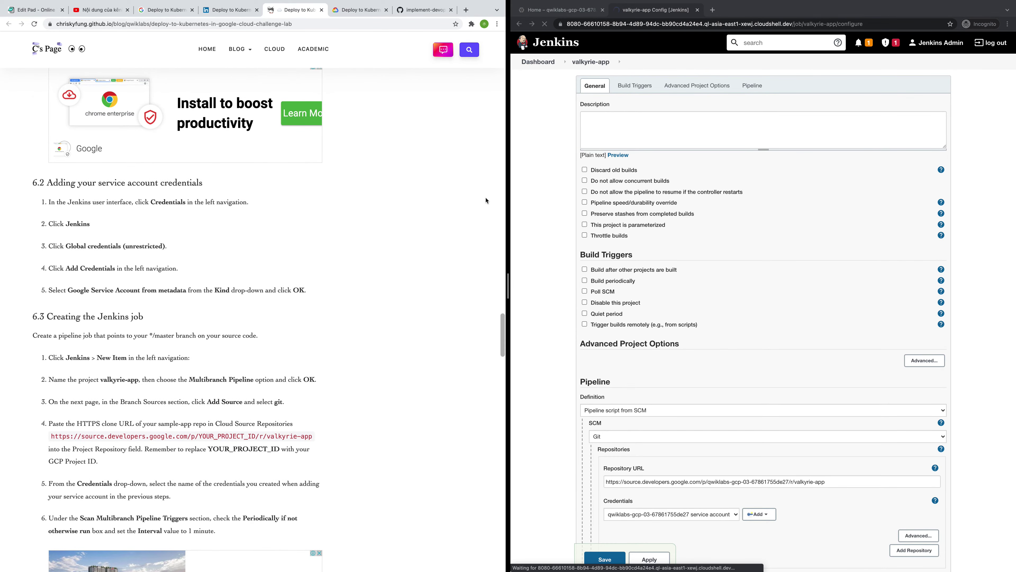
{"action": "scroll", "coordinate": [488, 244], "scroll_direction": "down", "scroll_amount": 20}
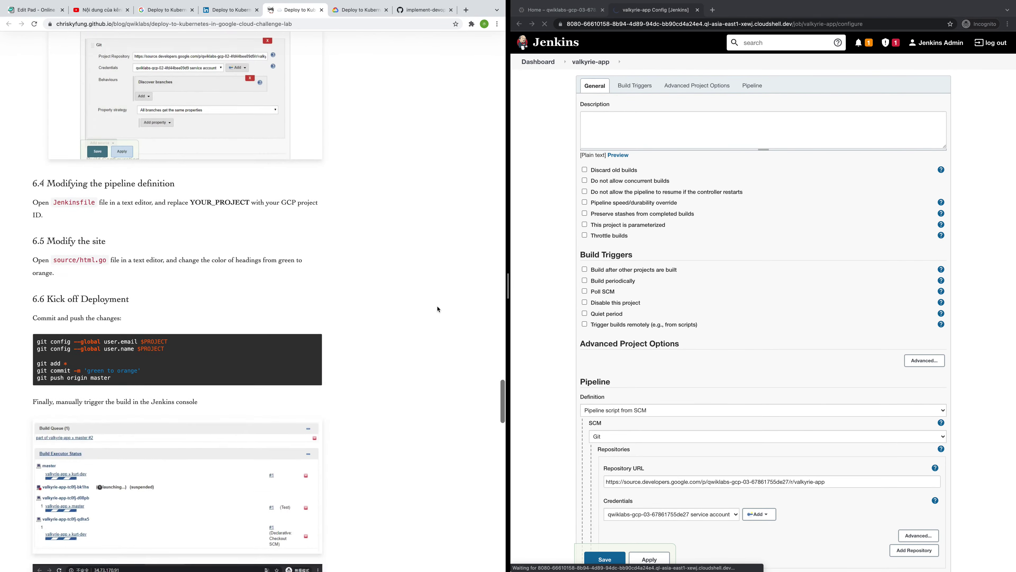
{"action": "scroll", "coordinate": [436, 308], "scroll_direction": "down", "scroll_amount": 15}
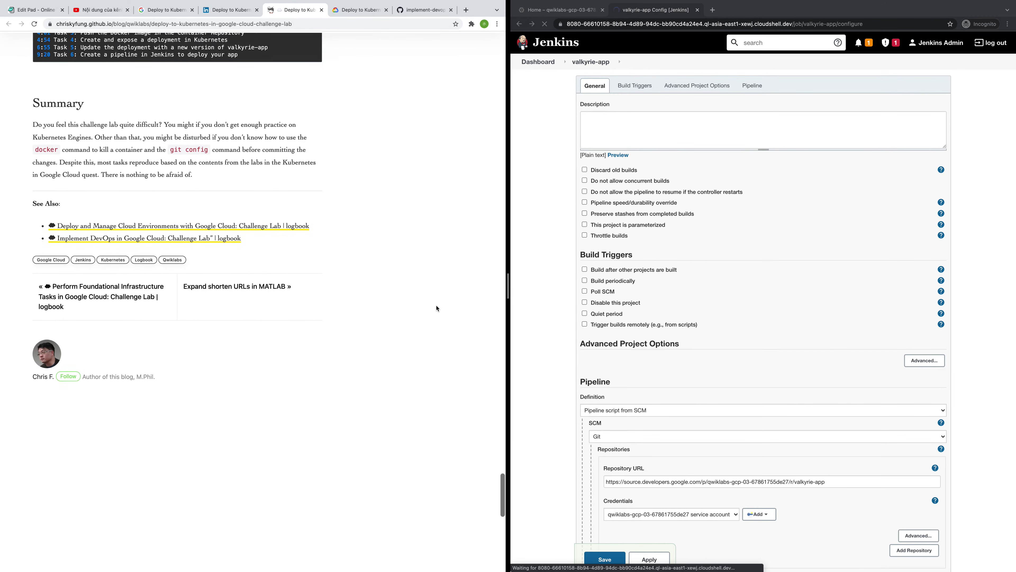
{"action": "scroll", "coordinate": [436, 309], "scroll_direction": "up", "scroll_amount": 5}
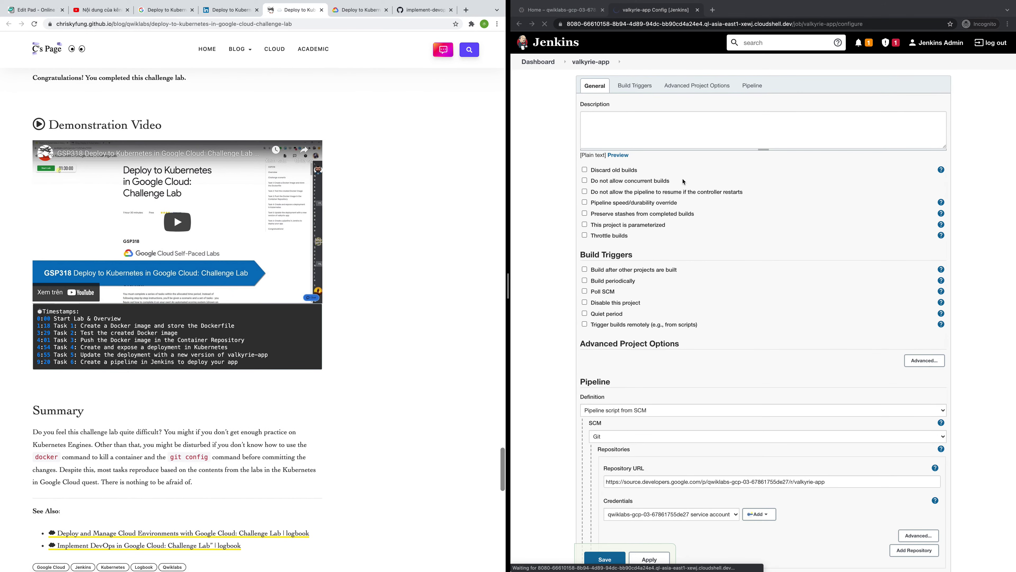
- Reload the valkyrie-app configuration page without keeping unsaved changes and return to the Jenkins dashboard
{"action": "left_click", "coordinate": [604, 23]}
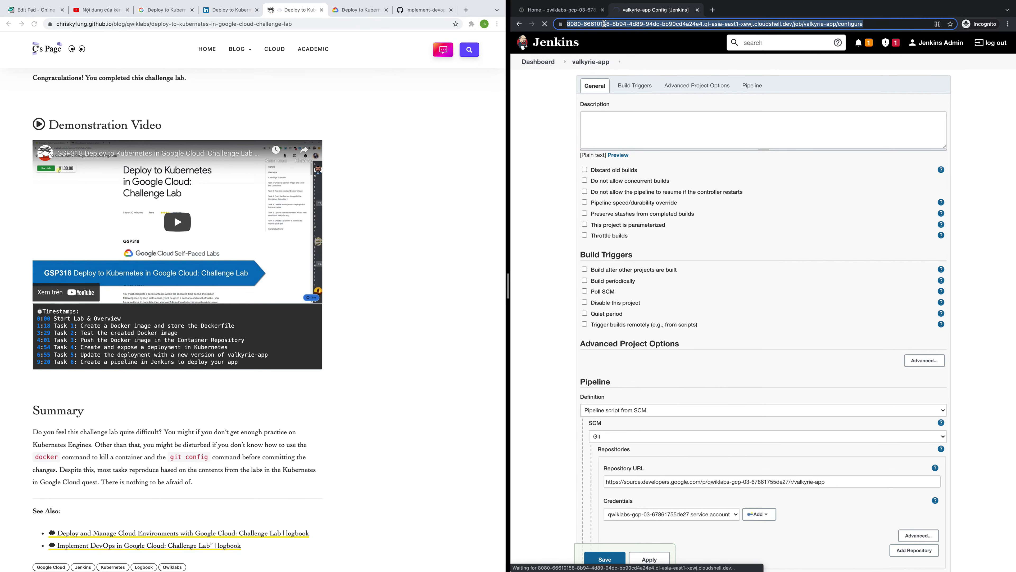
{"action": "key", "text": "Return"}
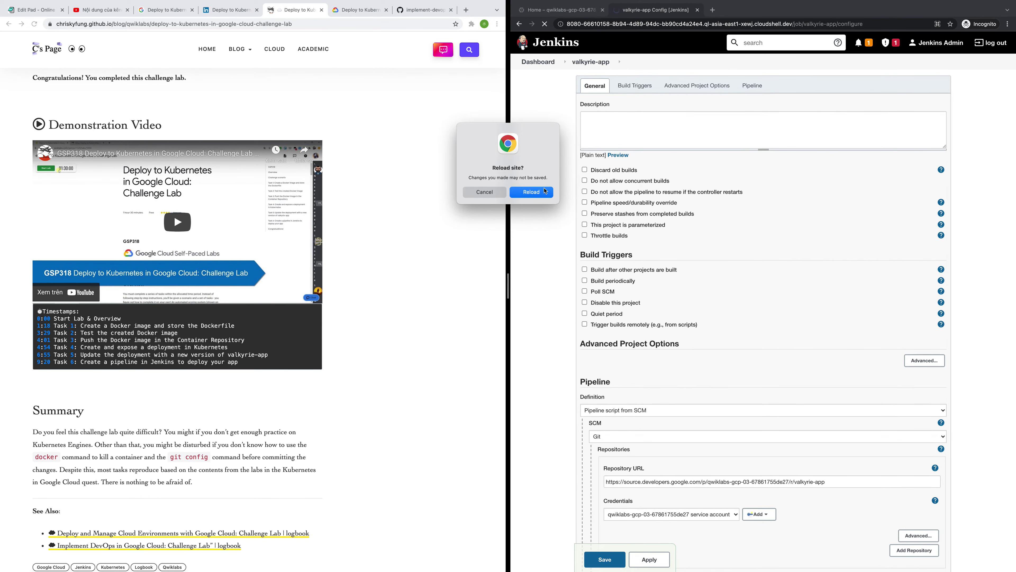
{"action": "left_click", "coordinate": [531, 192]}
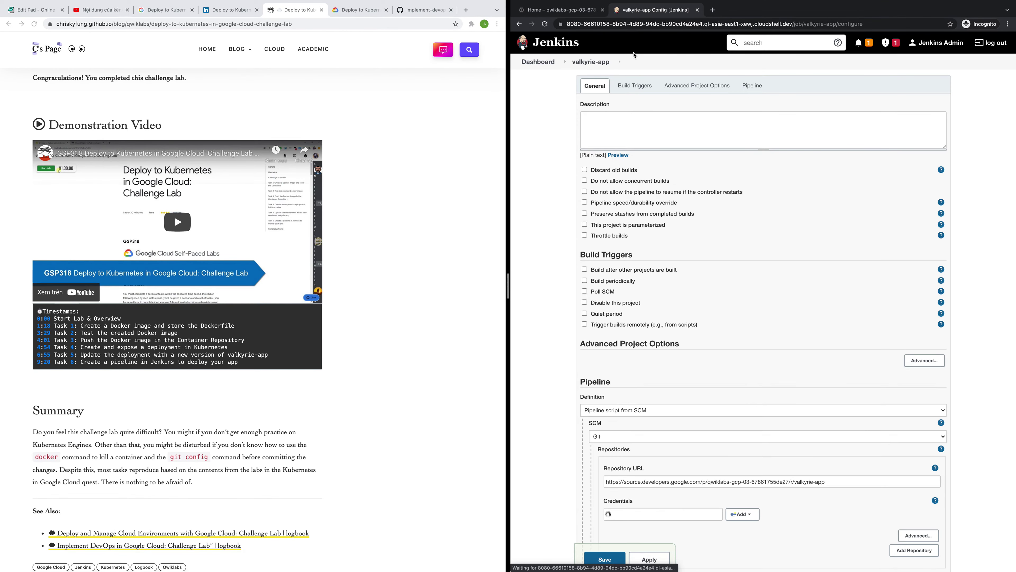
{"action": "left_click", "coordinate": [548, 48]}
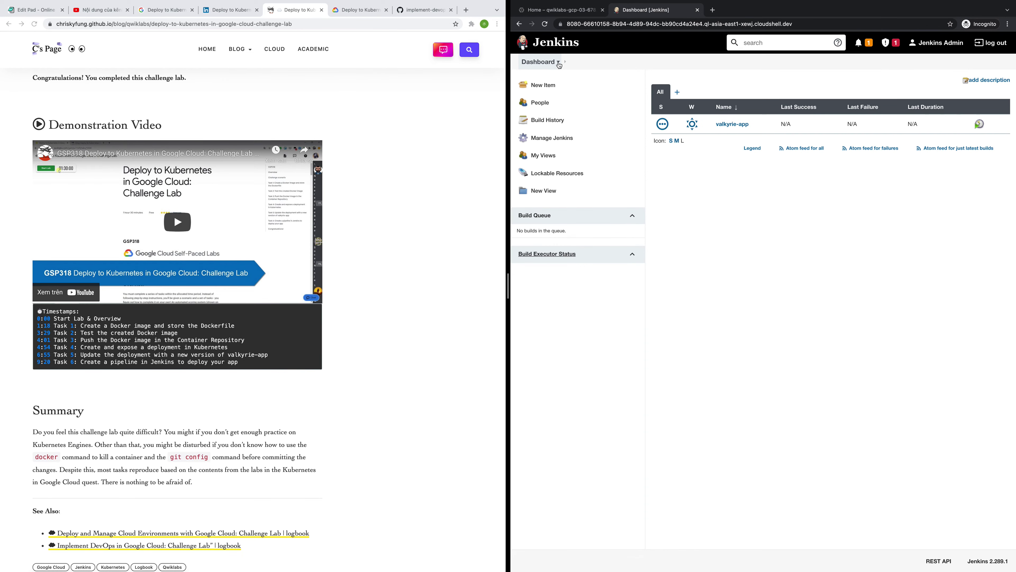
- Open the Jenkins build history and reread the walkthrough from the deployment section back to the Multibranch Pipeline job creation steps
{"action": "left_click", "coordinate": [558, 63]}
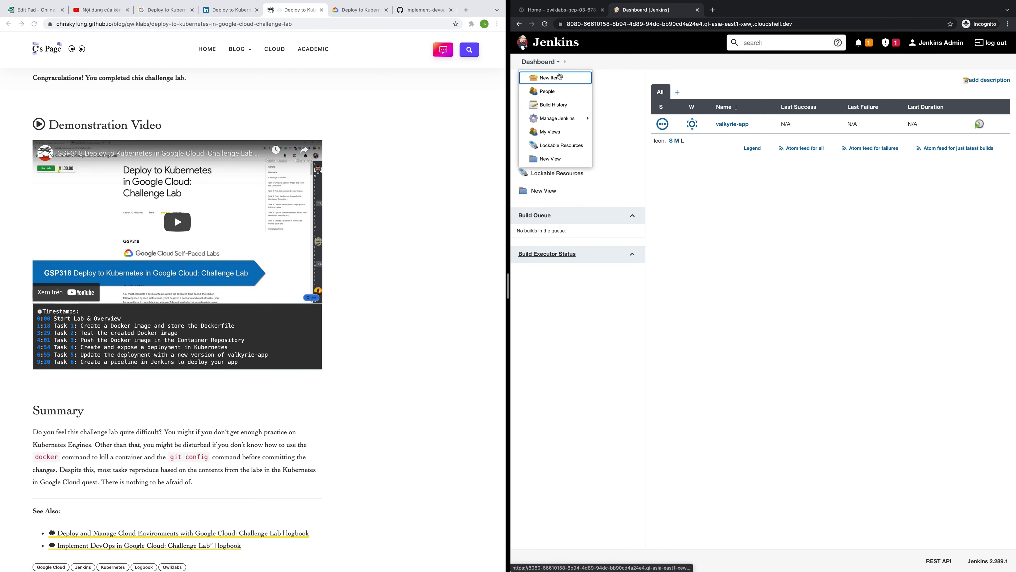
{"action": "left_click", "coordinate": [566, 105]}
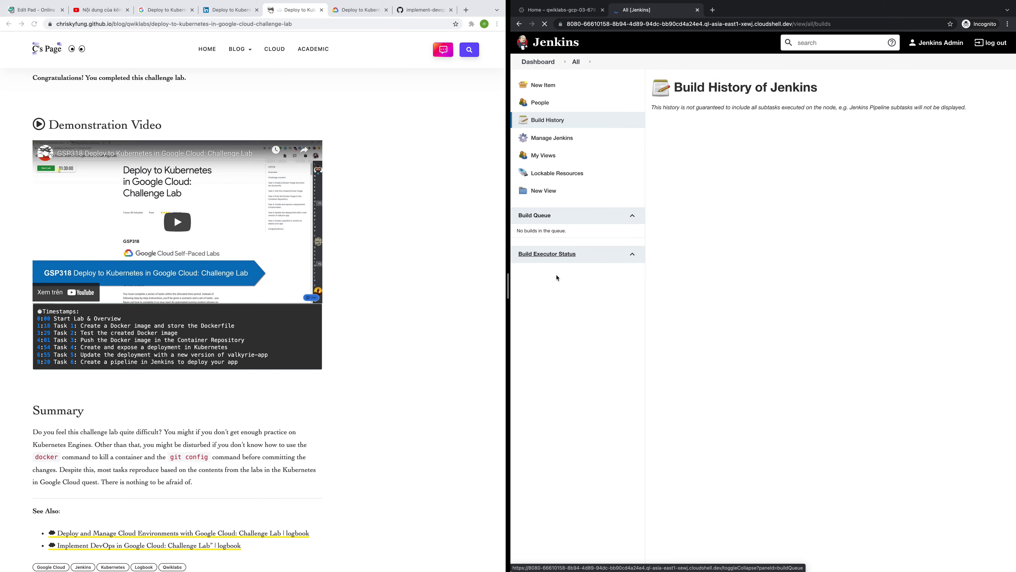
{"action": "scroll", "coordinate": [372, 320], "scroll_direction": "down", "scroll_amount": 6}
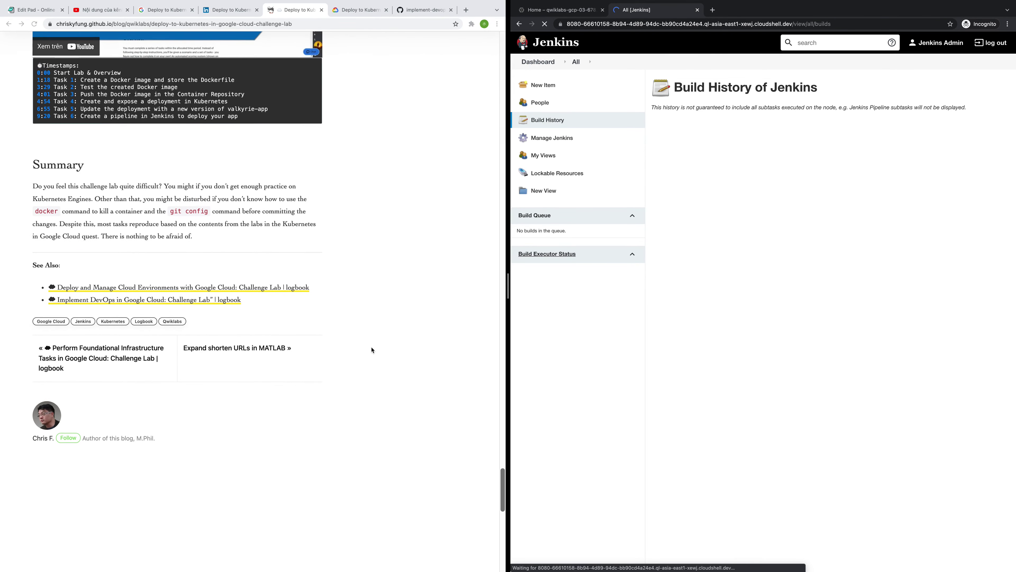
{"action": "scroll", "coordinate": [372, 350], "scroll_direction": "up", "scroll_amount": 10}
{"action": "scroll", "coordinate": [372, 350], "scroll_direction": "up", "scroll_amount": 6}
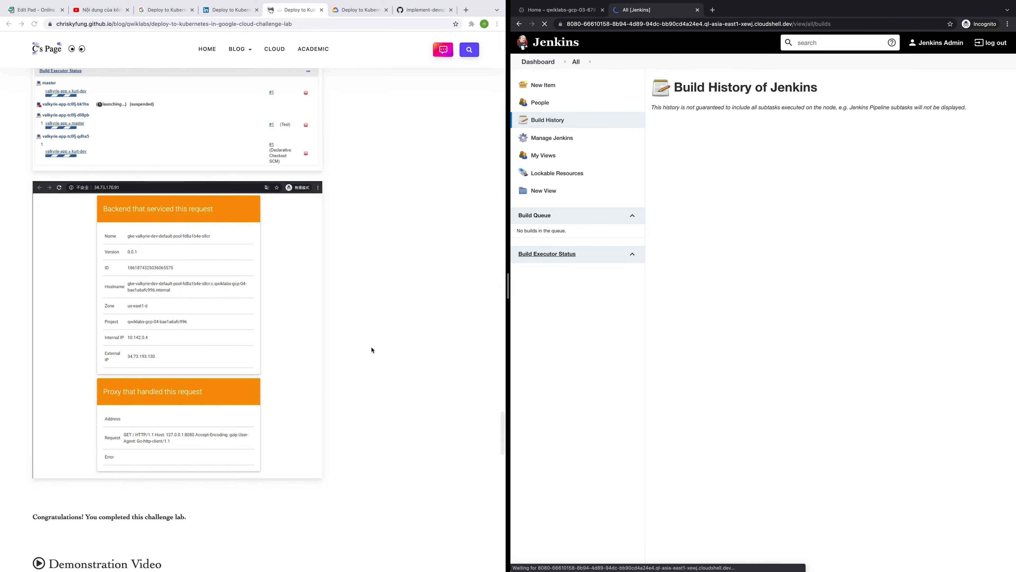
{"action": "scroll", "coordinate": [372, 350], "scroll_direction": "up", "scroll_amount": 3}
{"action": "scroll", "coordinate": [372, 350], "scroll_direction": "up", "scroll_amount": 4}
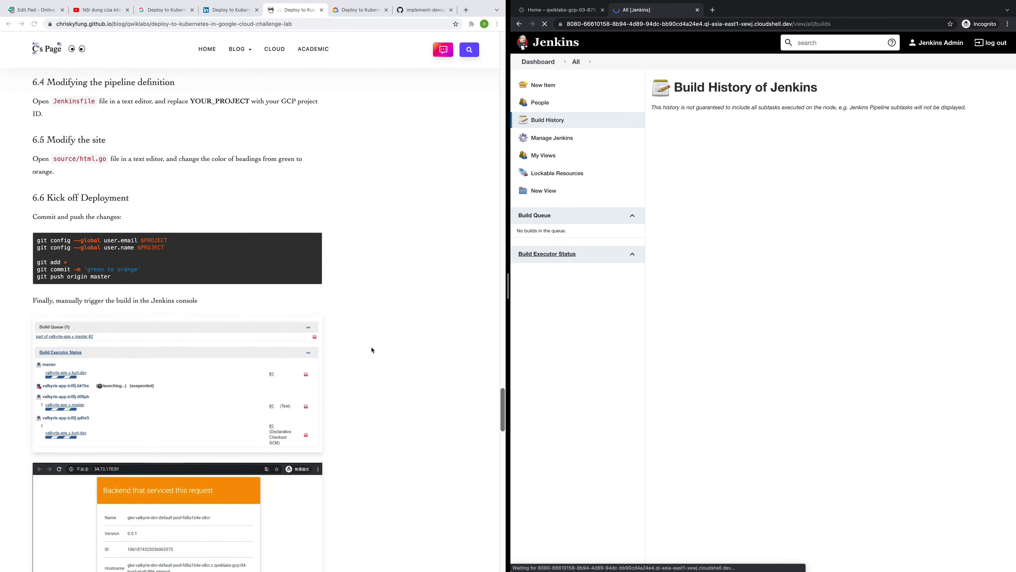
{"action": "scroll", "coordinate": [372, 351], "scroll_direction": "up", "scroll_amount": 1}
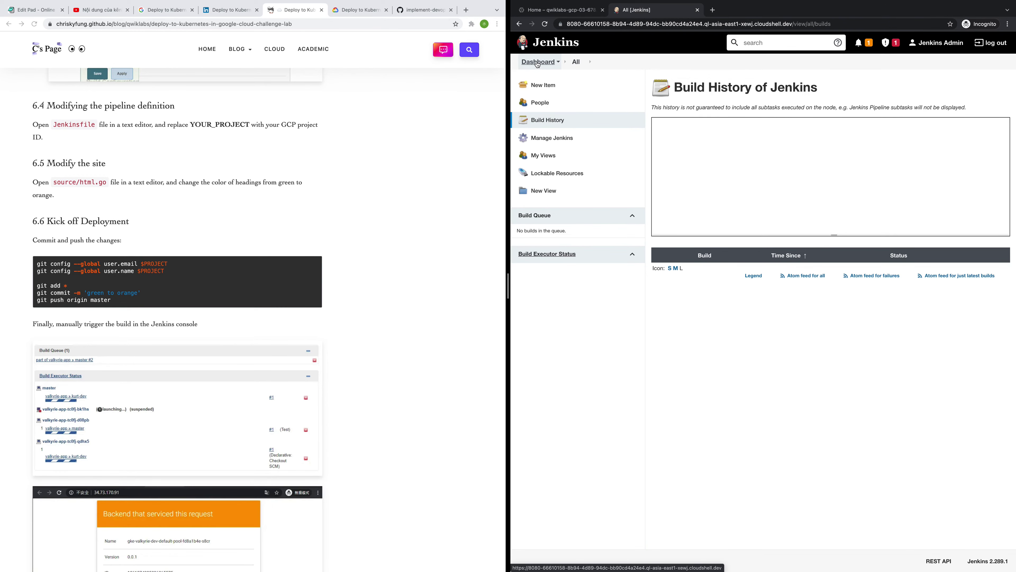
{"action": "scroll", "coordinate": [282, 189], "scroll_direction": "up", "scroll_amount": 5}
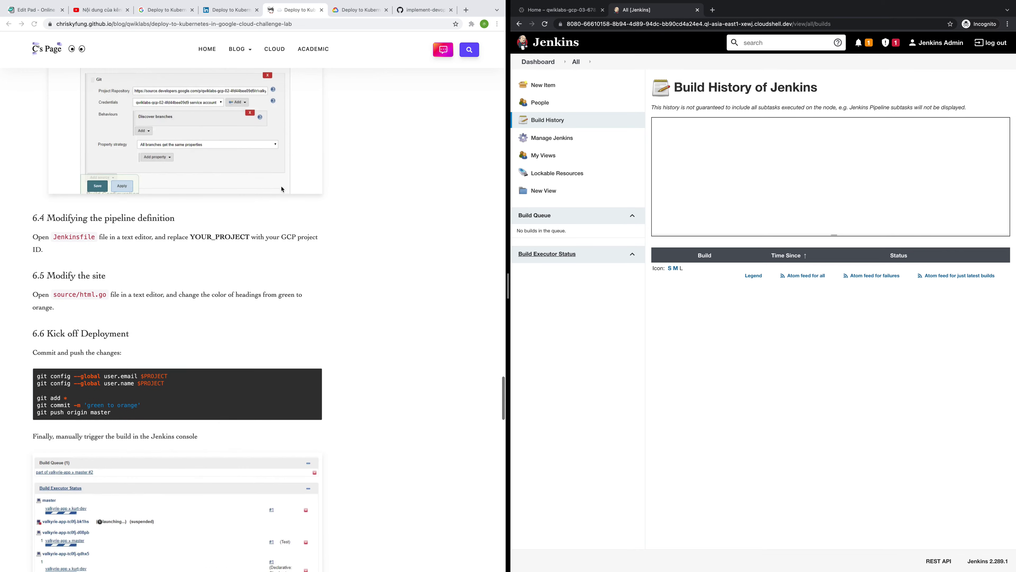
{"action": "scroll", "coordinate": [284, 193], "scroll_direction": "up", "scroll_amount": 1}
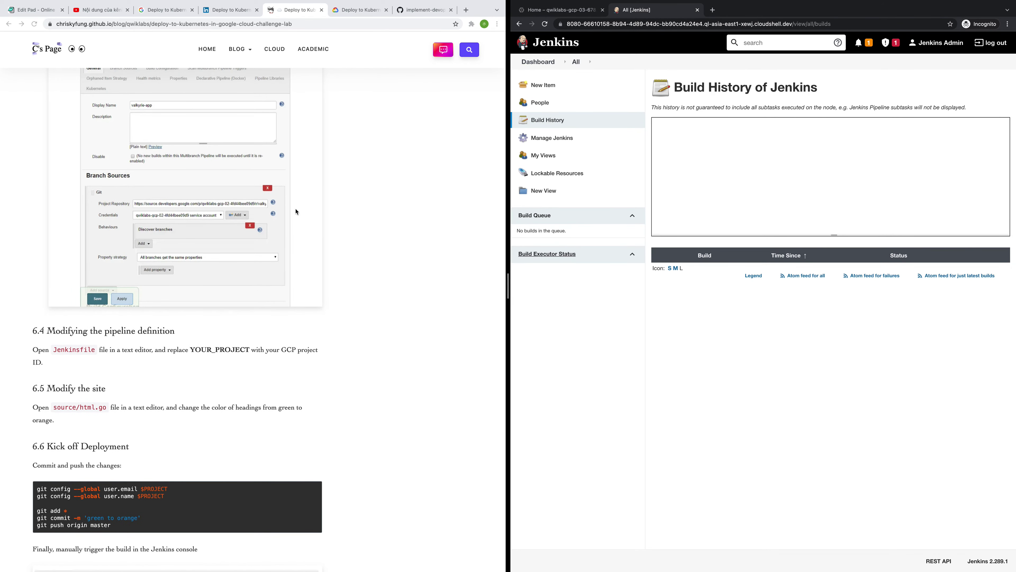
{"action": "scroll", "coordinate": [301, 219], "scroll_direction": "up", "scroll_amount": 1}
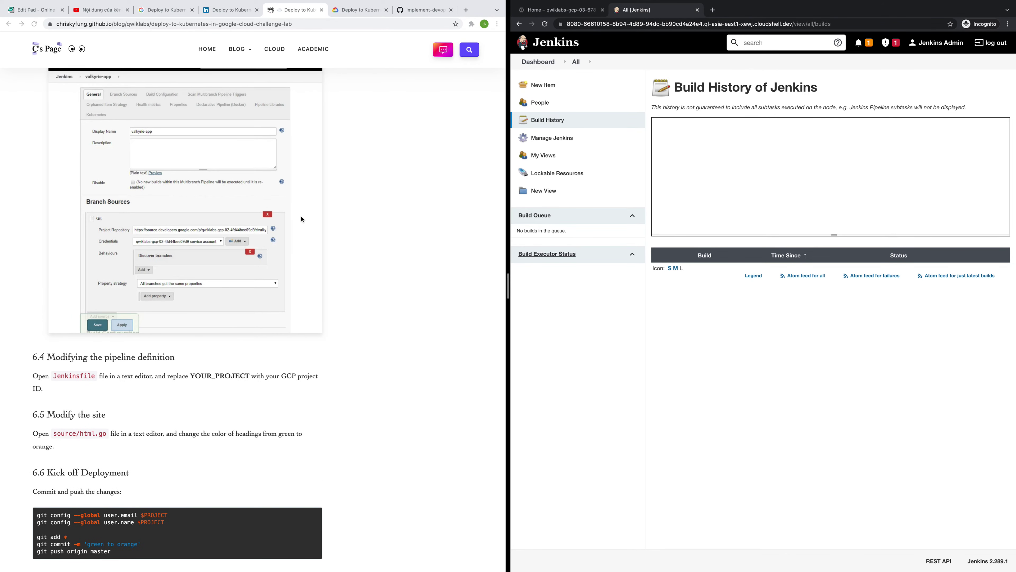
{"action": "scroll", "coordinate": [302, 219], "scroll_direction": "up", "scroll_amount": 10}
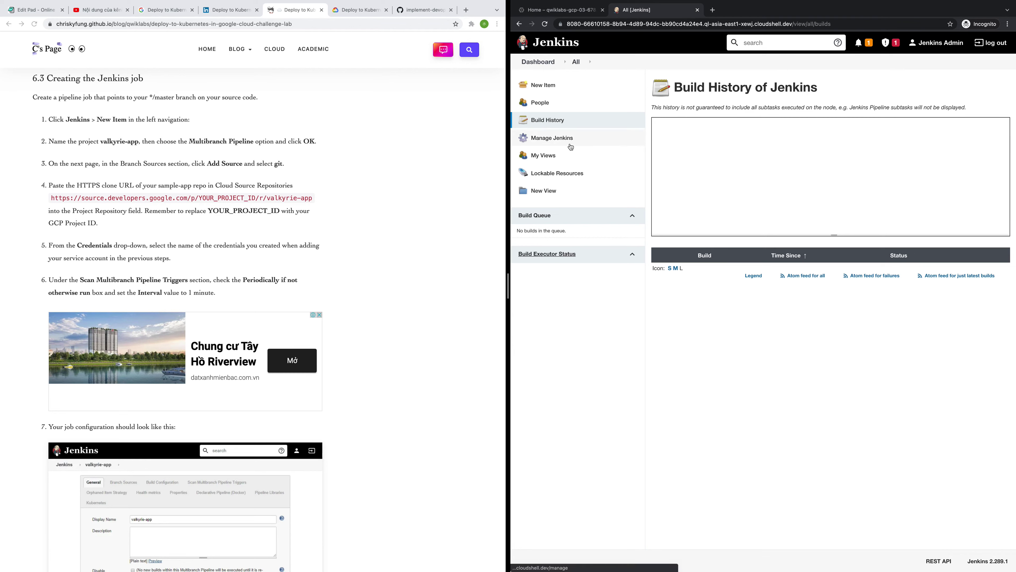
- Try to create a new Jenkins item named valkyrie-app as a Multibranch Pipeline, copying the name from the walkthrough
{"action": "left_click", "coordinate": [550, 91]}
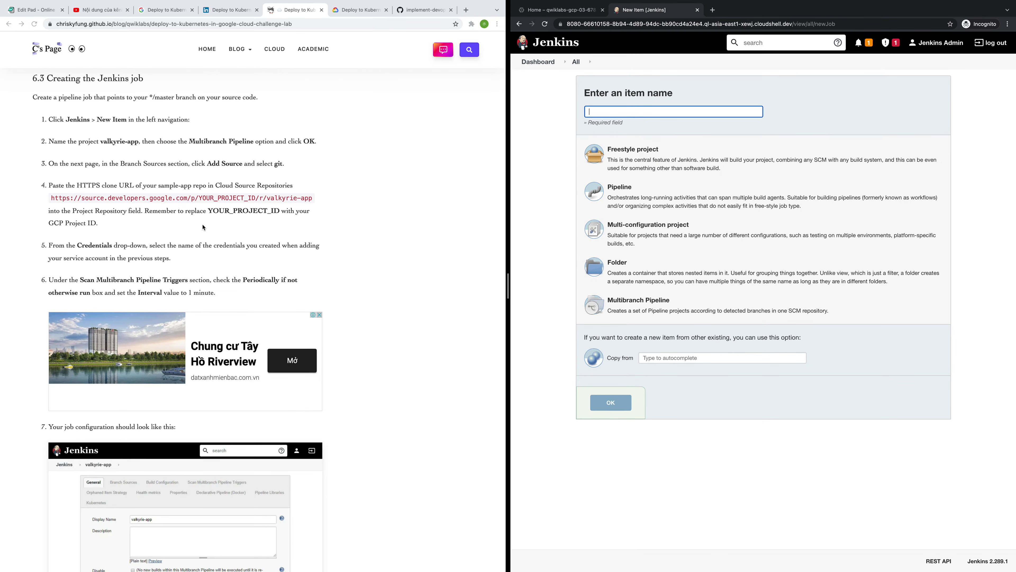
{"action": "left_click", "coordinate": [135, 141]}
{"action": "left_click_drag", "start_coordinate": [137, 141], "coordinate": [102, 141]}
{"action": "key", "text": "ctrl+c"}
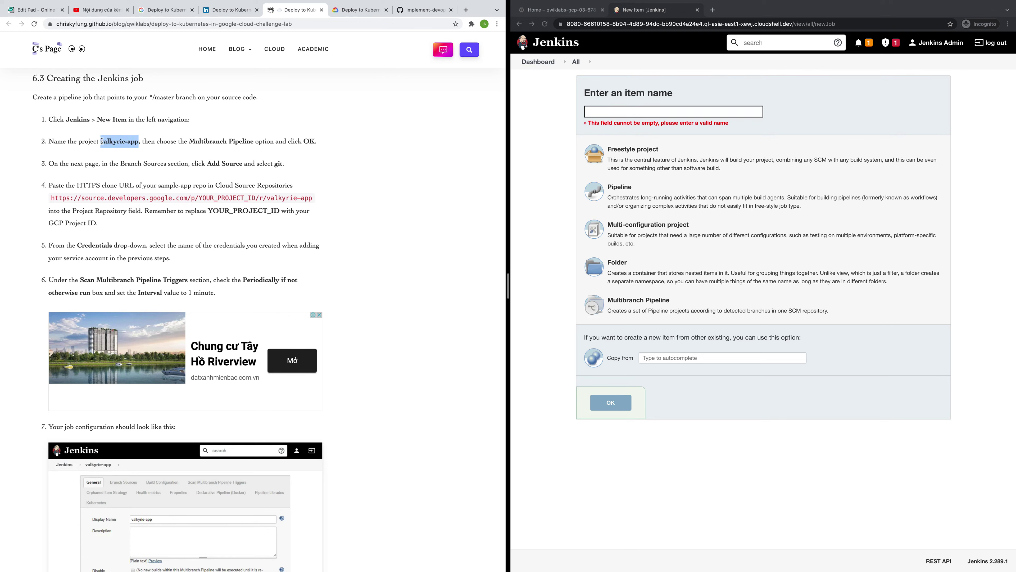
{"action": "left_click", "coordinate": [644, 114]}
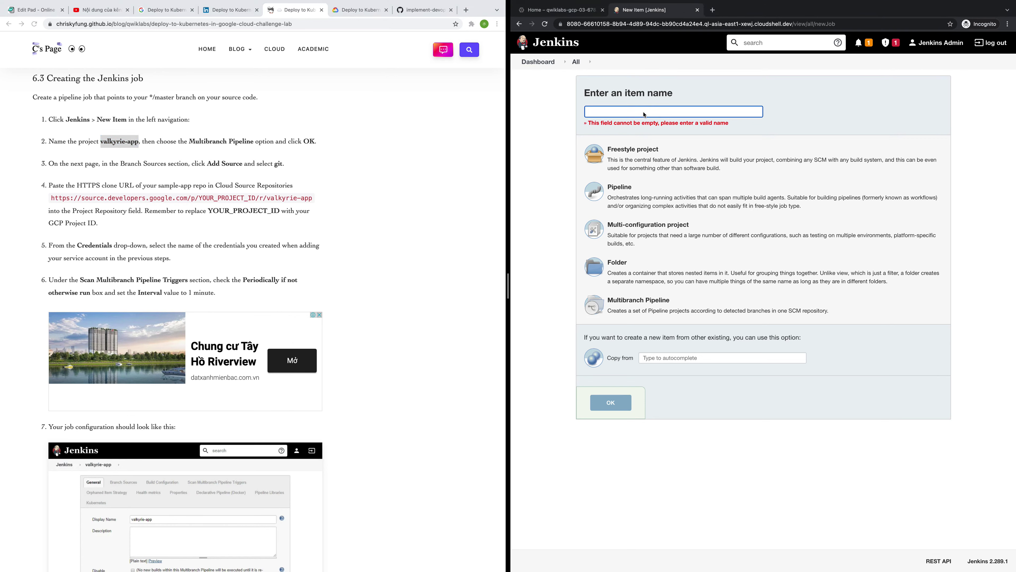
{"action": "key", "text": "ctrl+v"}
{"action": "left_click", "coordinate": [633, 308]}
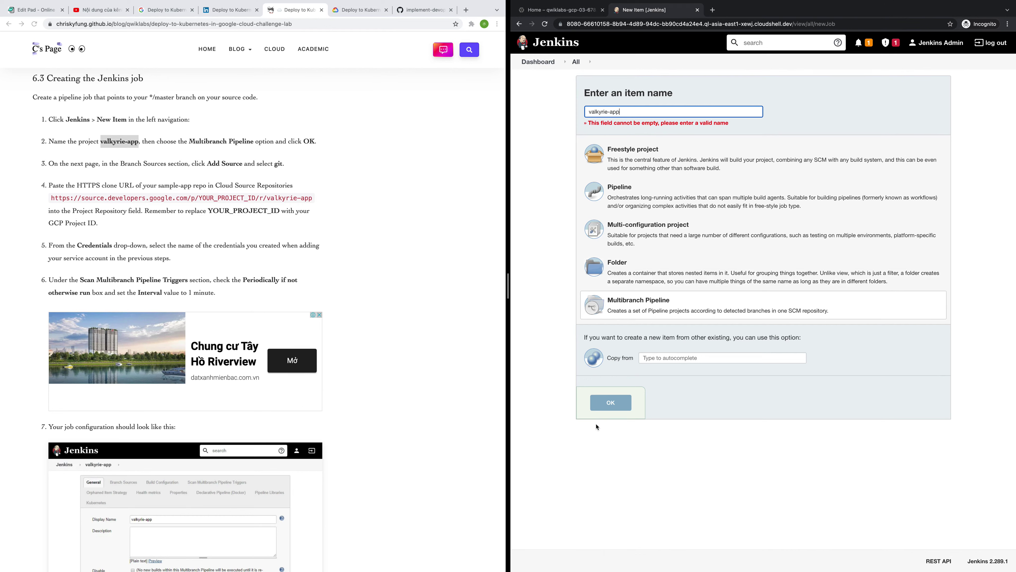
{"action": "left_click", "coordinate": [612, 407]}
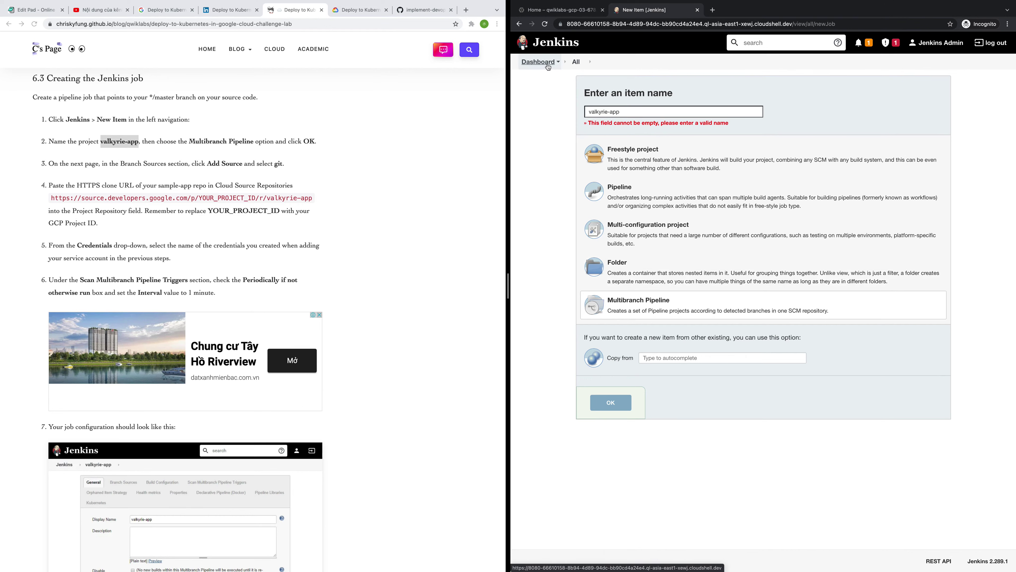
- Change the new item's name to valkyrie-app1 and create it as a Multibranch Pipeline
{"action": "left_click", "coordinate": [630, 112]}
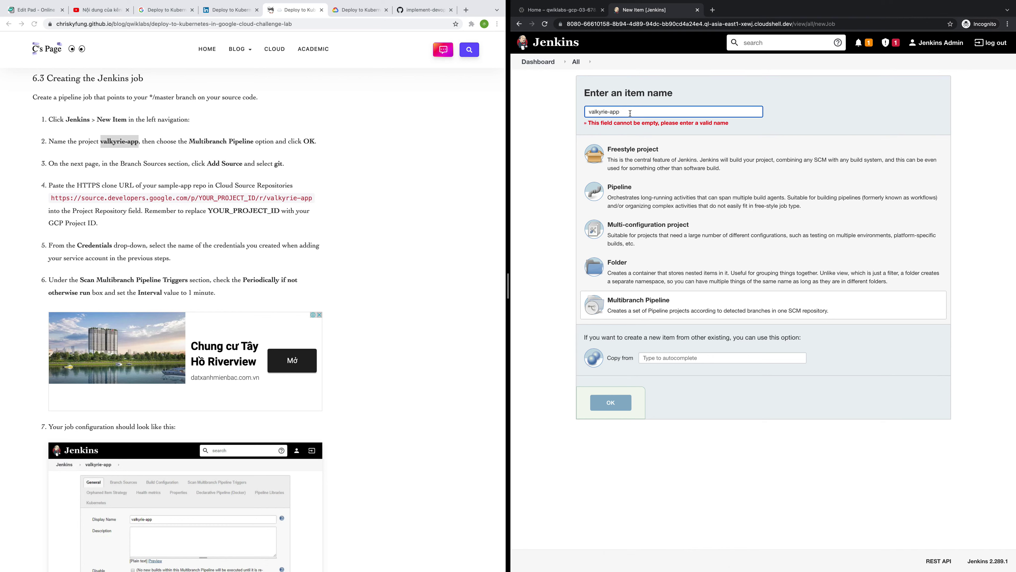
{"action": "type", "text": "1"}
{"action": "left_click", "coordinate": [671, 309]}
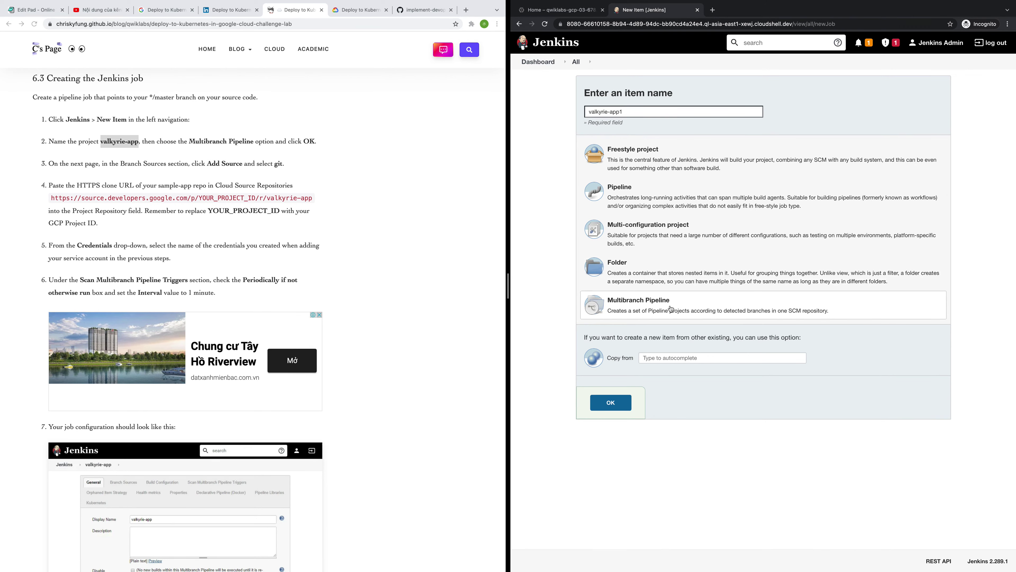
{"action": "left_click", "coordinate": [621, 403]}
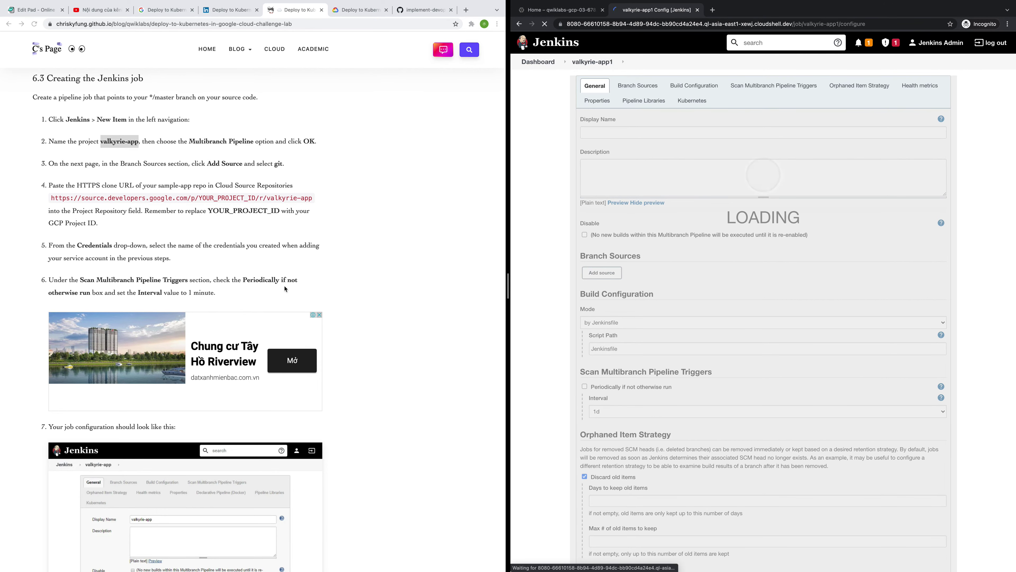
{"action": "scroll", "coordinate": [272, 290], "scroll_direction": "down", "scroll_amount": 2}
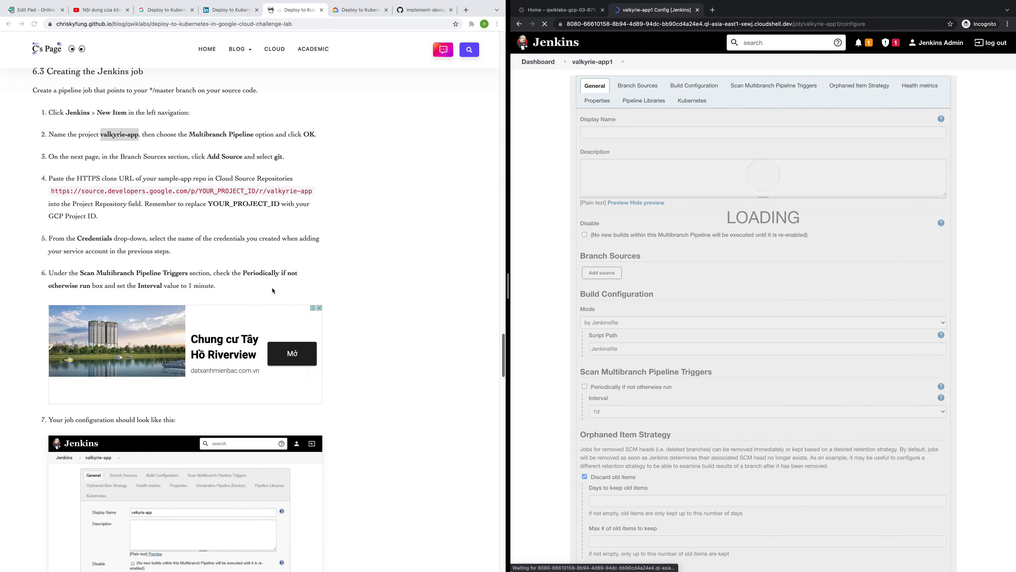
{"action": "scroll", "coordinate": [273, 290], "scroll_direction": "down", "scroll_amount": 1}
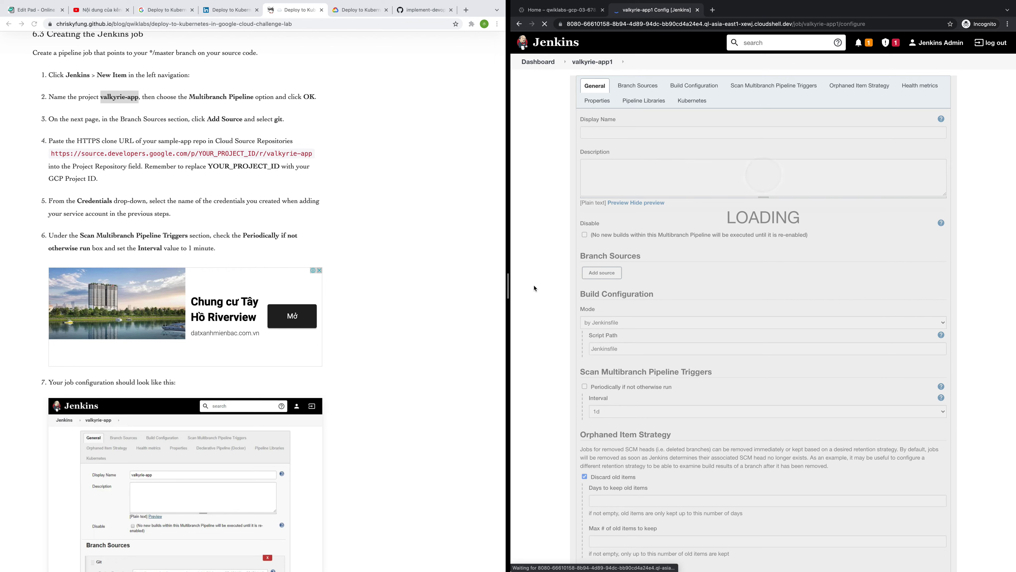
{"action": "scroll", "coordinate": [534, 287], "scroll_direction": "down", "scroll_amount": 2}
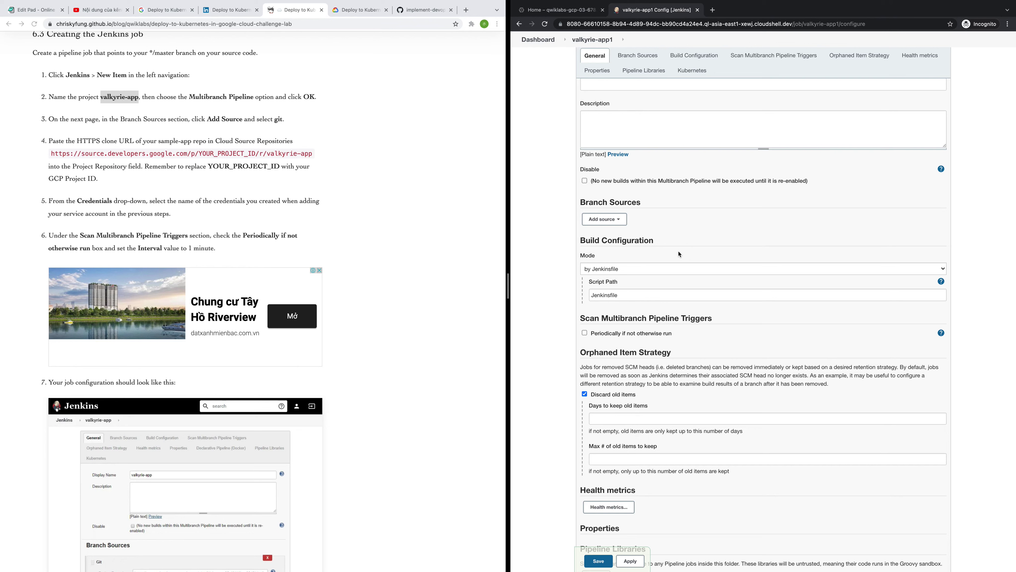
{"action": "scroll", "coordinate": [668, 277], "scroll_direction": "down", "scroll_amount": 5}
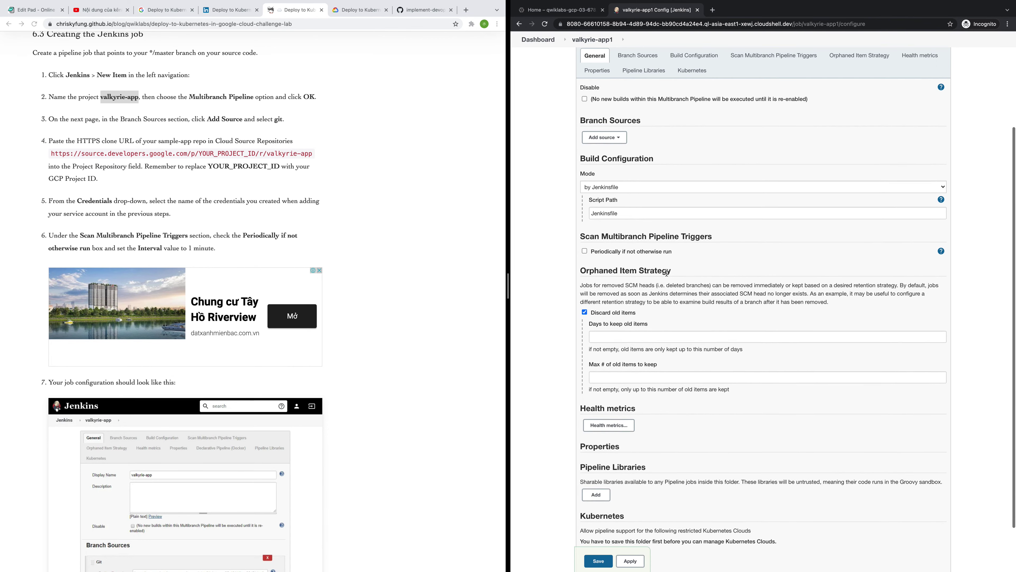
{"action": "scroll", "coordinate": [640, 248], "scroll_direction": "up", "scroll_amount": 4}
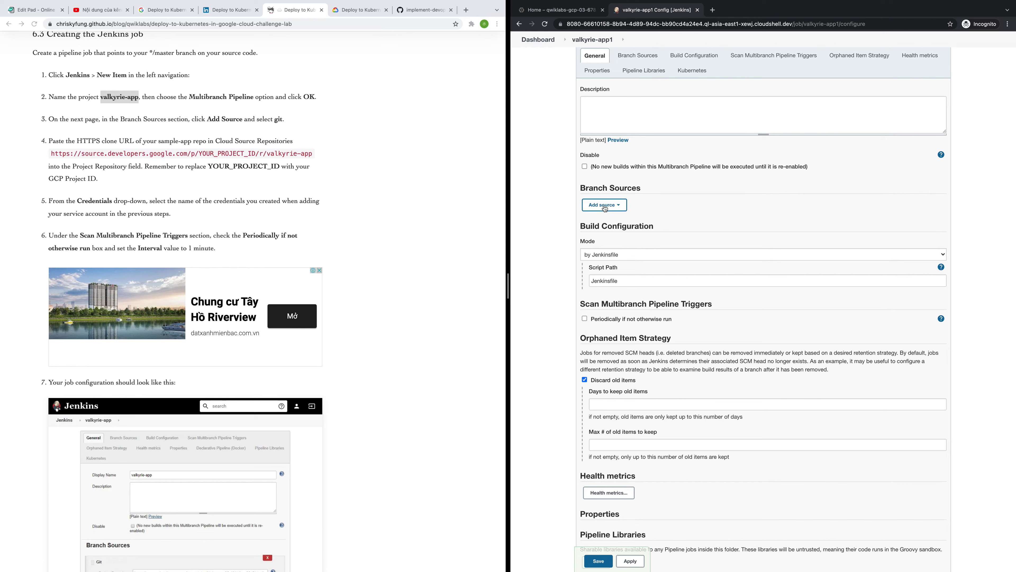
{"action": "left_click", "coordinate": [604, 206]}
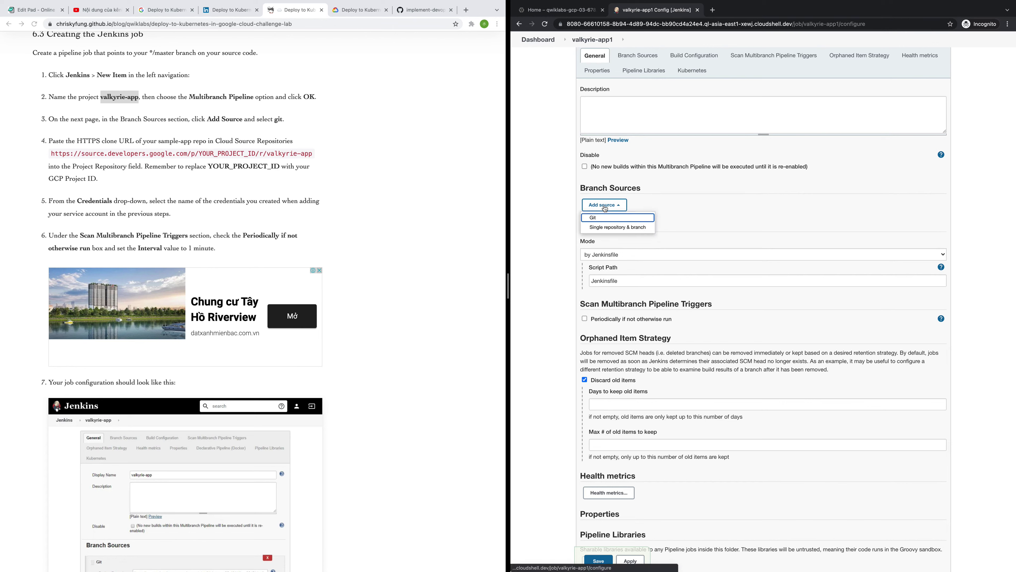
{"action": "left_click", "coordinate": [614, 218]}
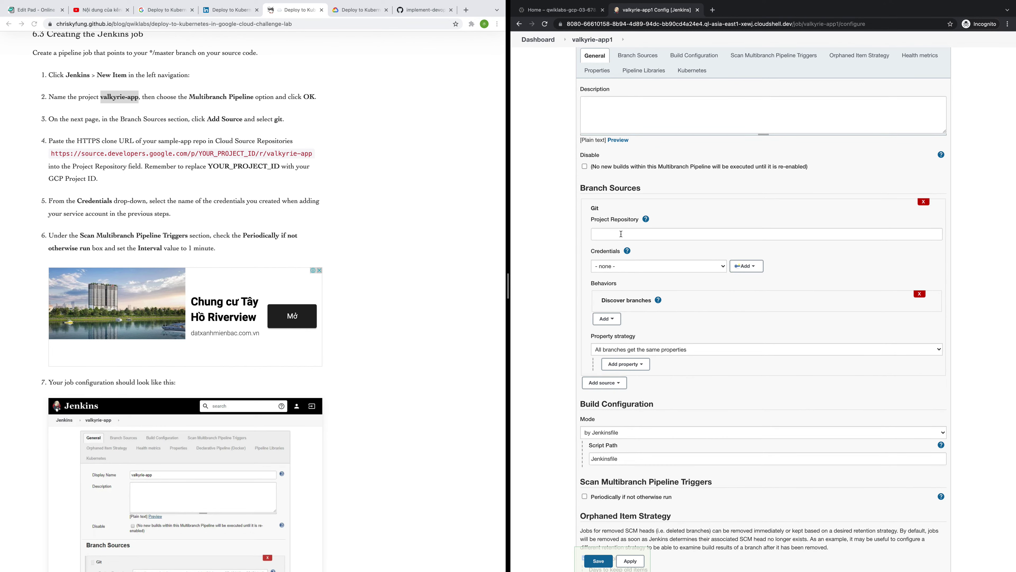
{"action": "left_click", "coordinate": [619, 266]}
{"action": "left_click", "coordinate": [617, 276]}
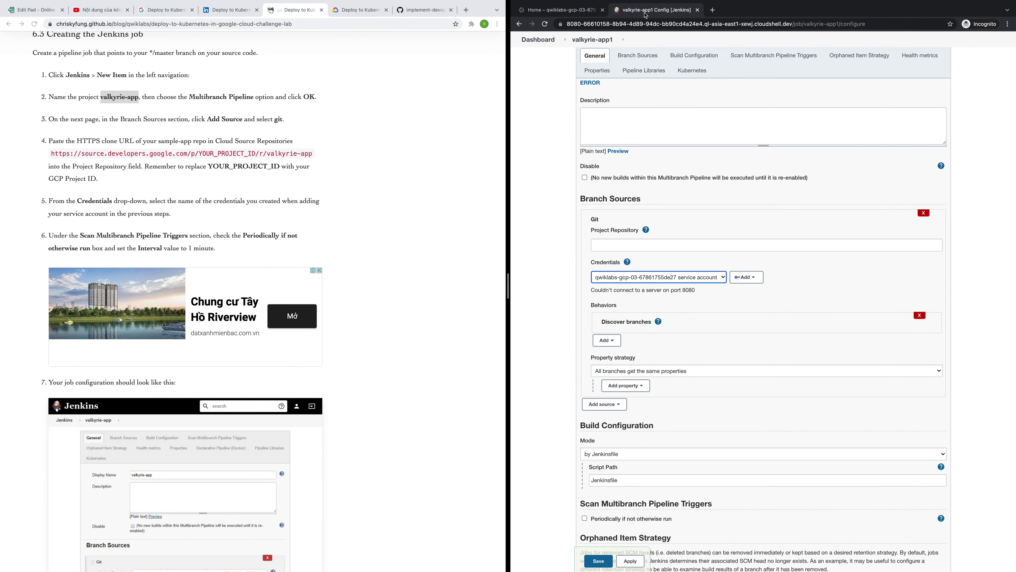
{"action": "left_click", "coordinate": [586, 10]}
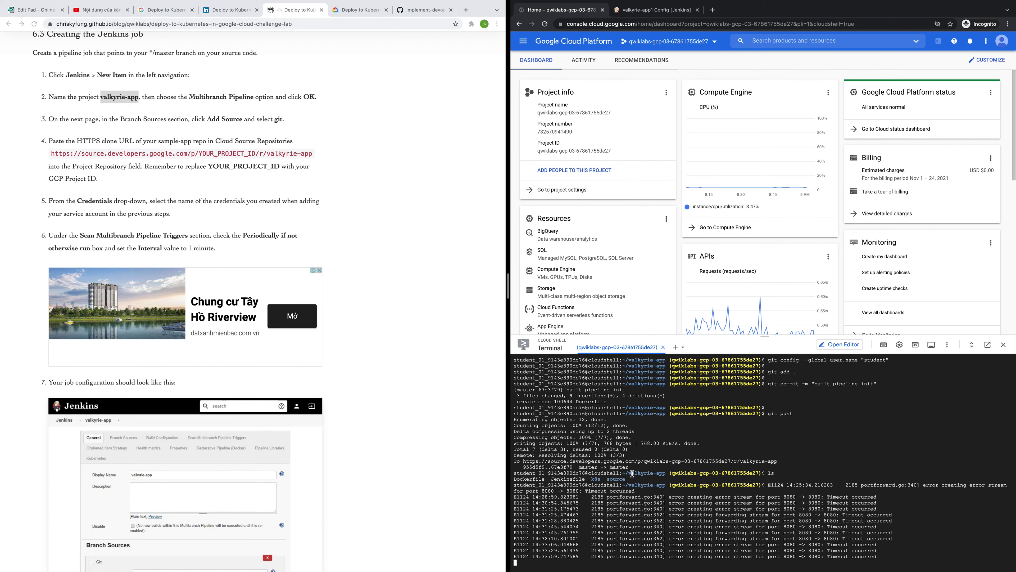
{"action": "left_click_drag", "start_coordinate": [786, 461], "coordinate": [641, 463]}
{"action": "left_click", "coordinate": [528, 461]}
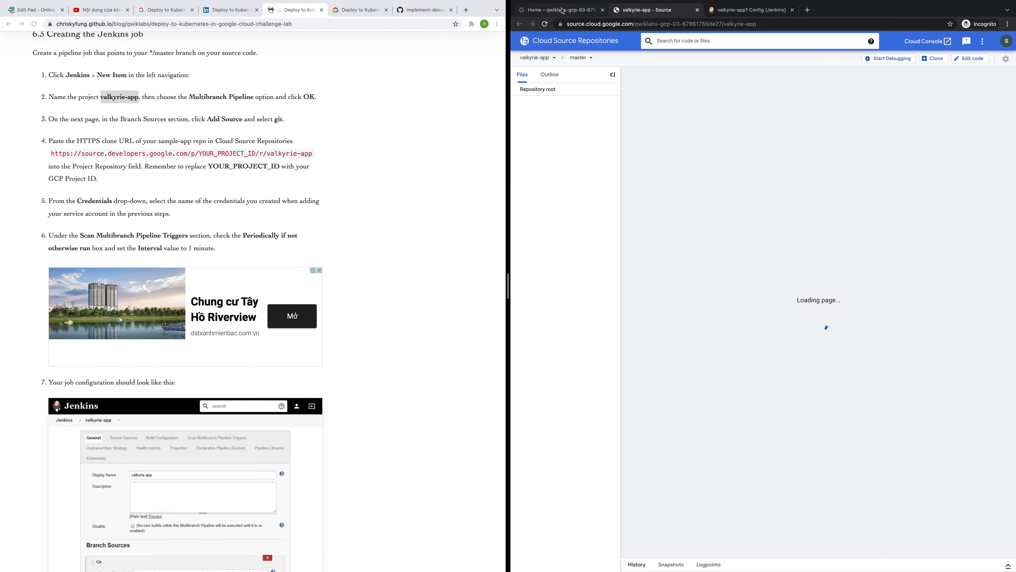
{"action": "left_click", "coordinate": [562, 10]}
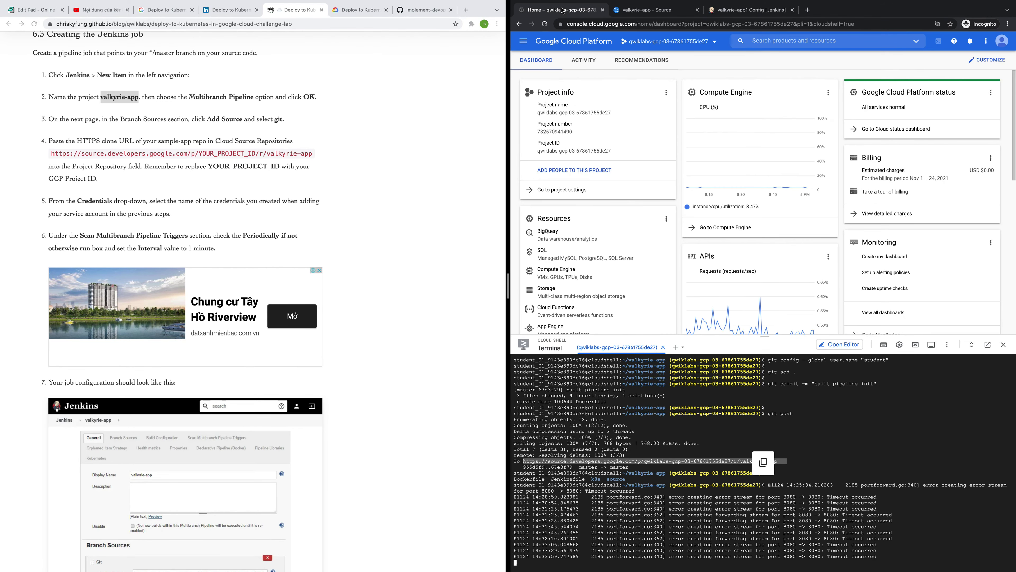
{"action": "right_click", "coordinate": [754, 463]}
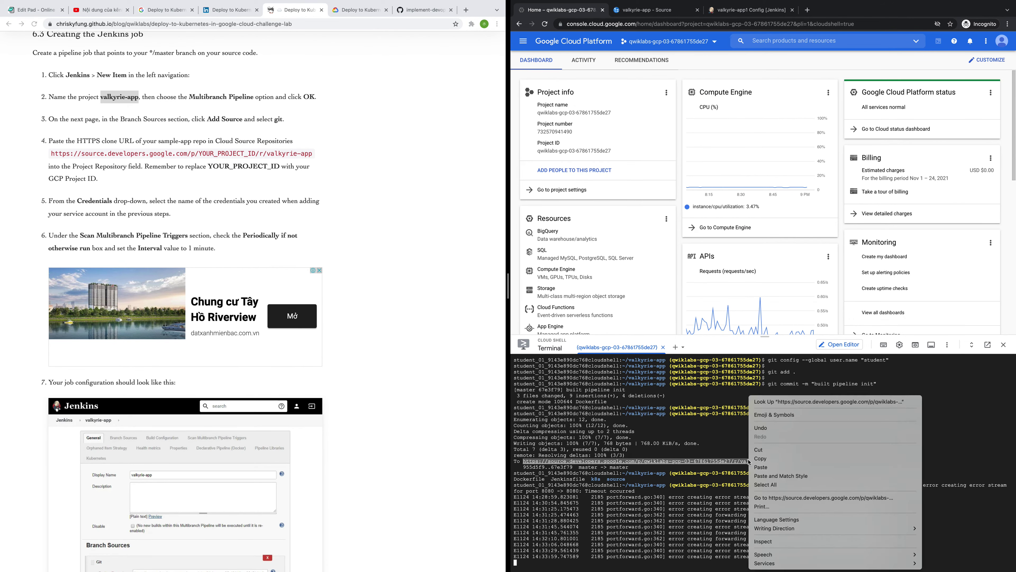
{"action": "left_click", "coordinate": [762, 460]}
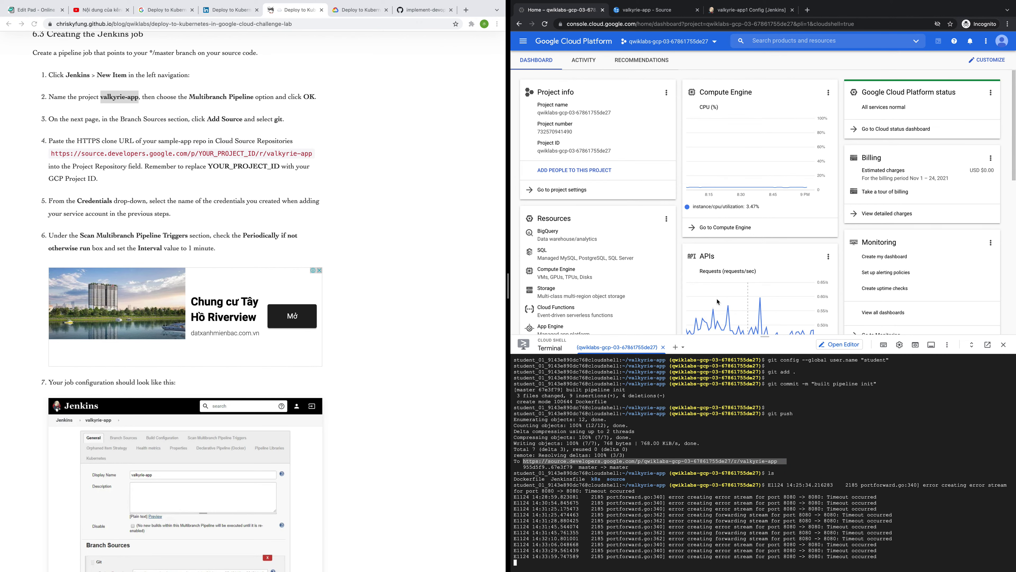
{"action": "left_click", "coordinate": [640, 11]}
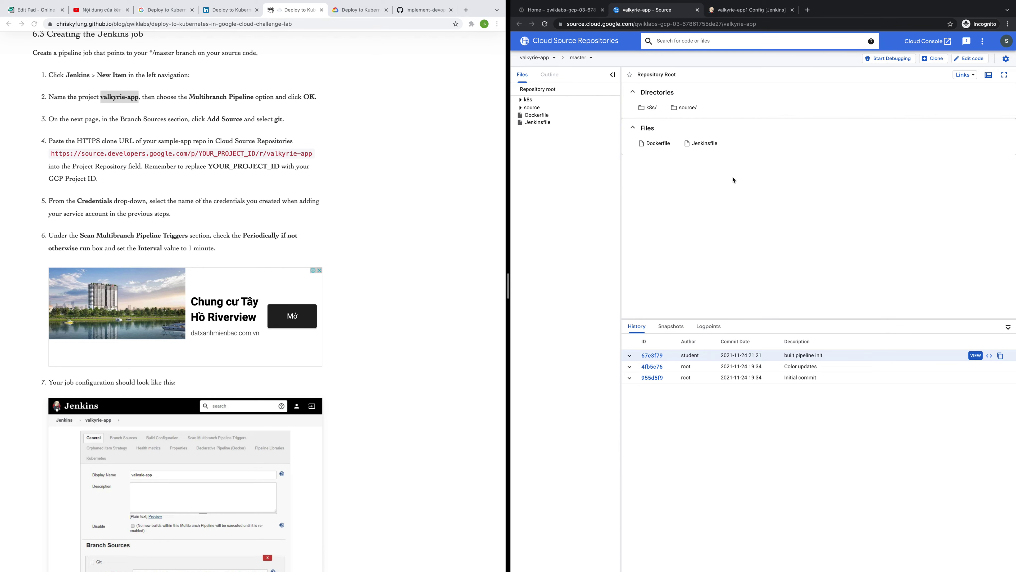
{"action": "left_click", "coordinate": [724, 11]}
{"action": "left_click", "coordinate": [635, 246]}
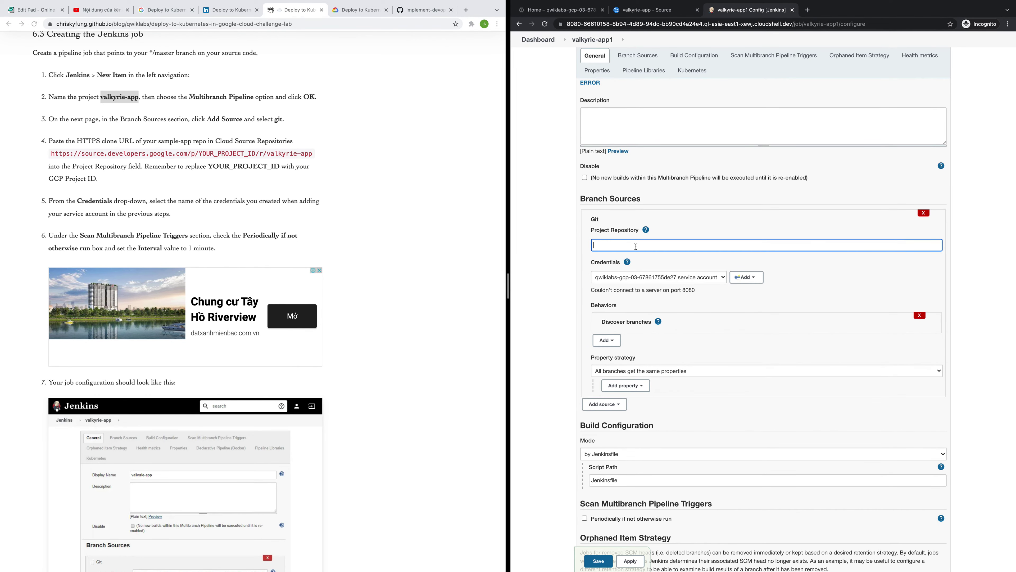
{"action": "key", "text": "ctrl+v"}
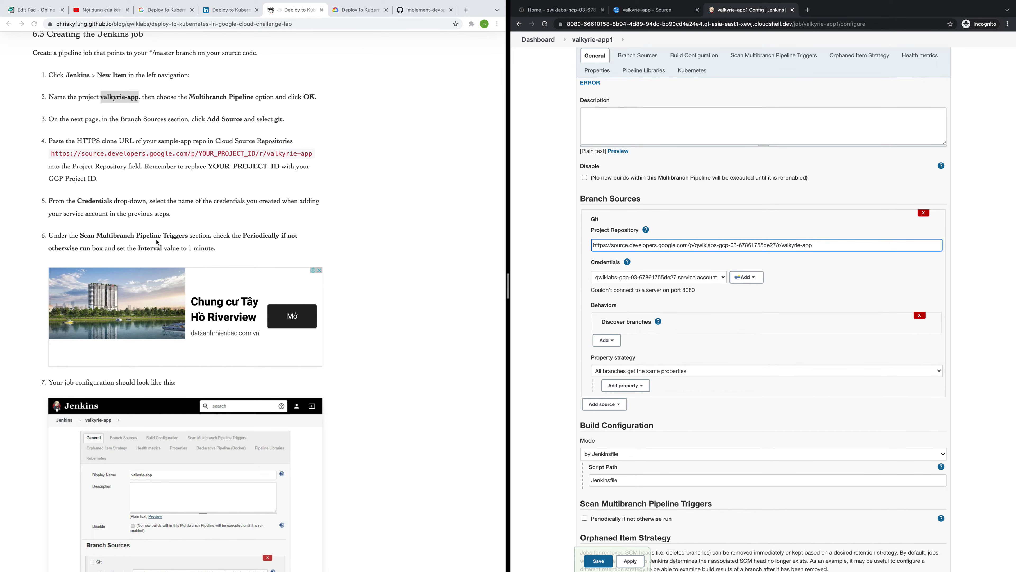
- Enable periodic scanning if not otherwise run with an interval of 1 minute, and apply the valkyrie-app1 configuration
{"action": "scroll", "coordinate": [557, 357], "scroll_direction": "down", "scroll_amount": 1}
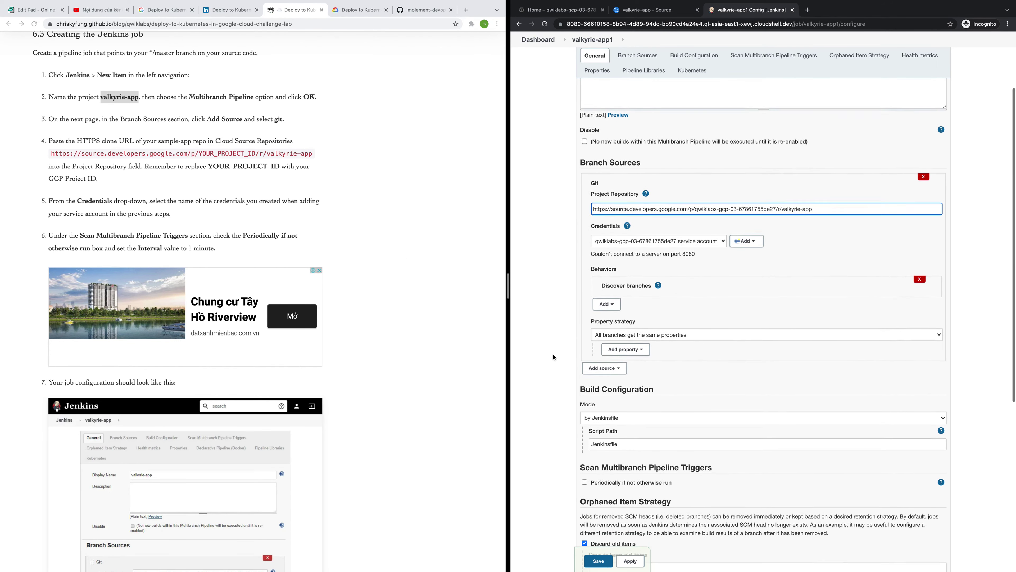
{"action": "scroll", "coordinate": [553, 357], "scroll_direction": "down", "scroll_amount": 1}
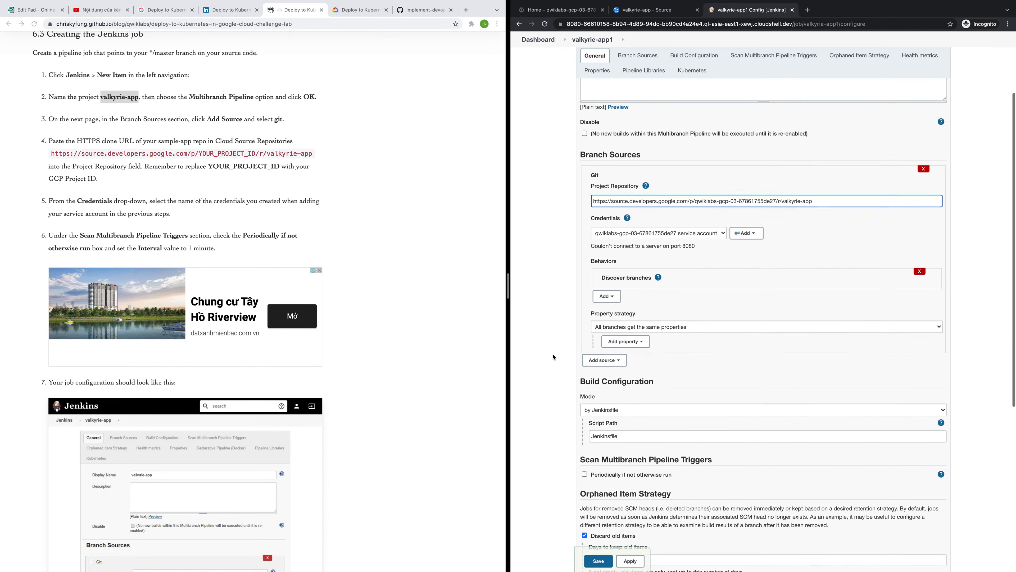
{"action": "scroll", "coordinate": [553, 356], "scroll_direction": "down", "scroll_amount": 1}
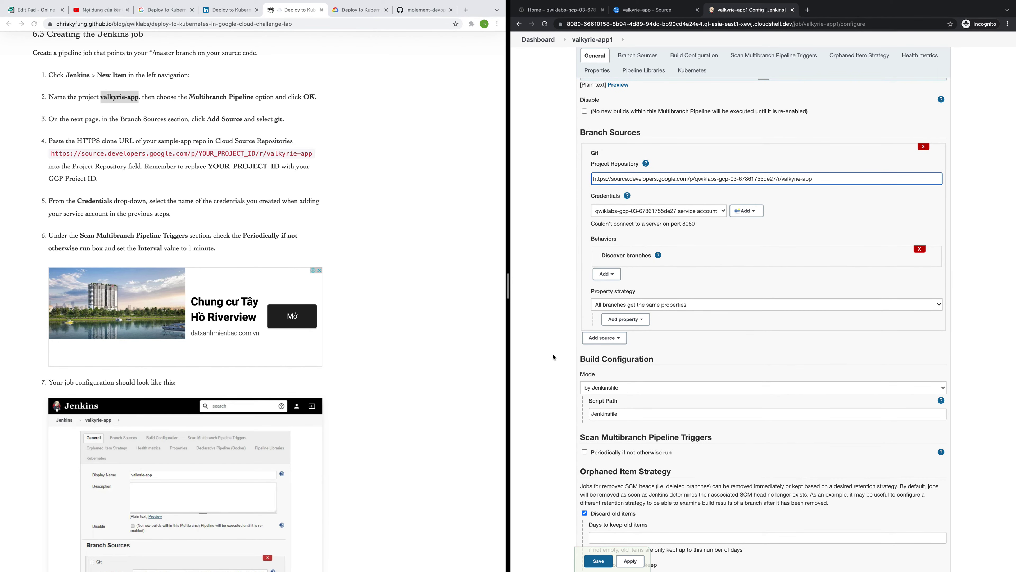
{"action": "scroll", "coordinate": [661, 385], "scroll_direction": "down", "scroll_amount": 4}
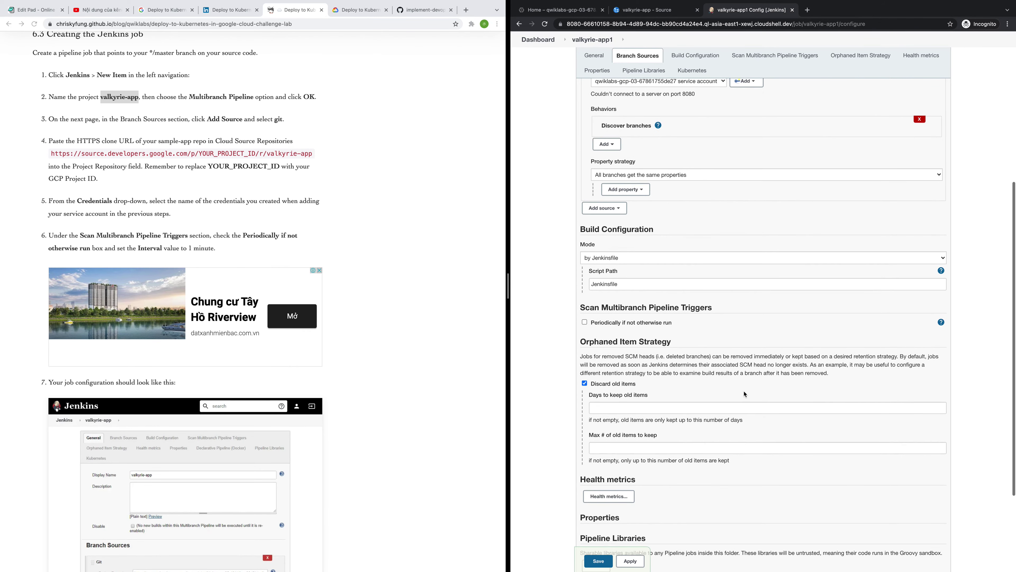
{"action": "scroll", "coordinate": [744, 394], "scroll_direction": "down", "scroll_amount": 1}
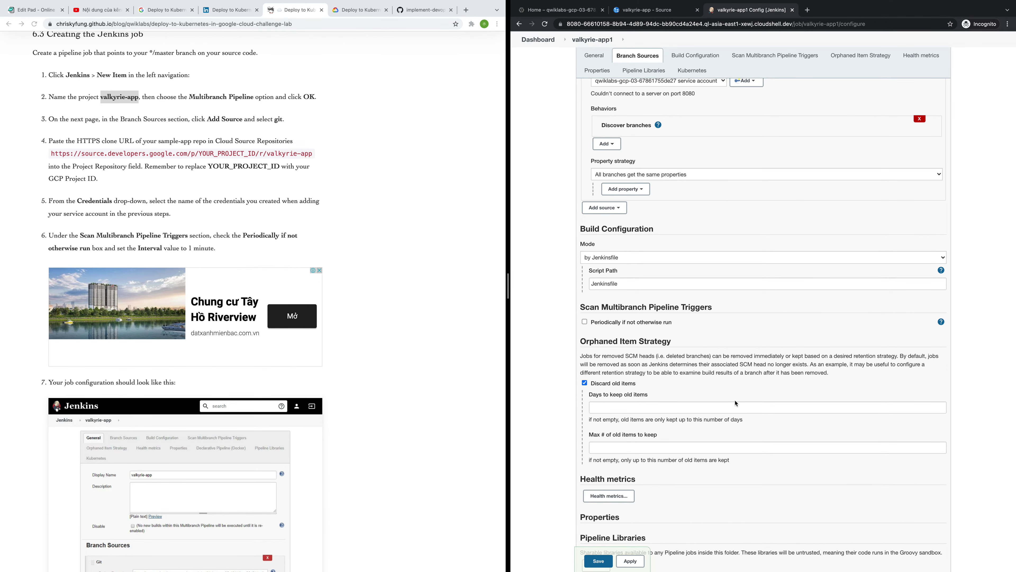
{"action": "scroll", "coordinate": [715, 411], "scroll_direction": "down", "scroll_amount": 2}
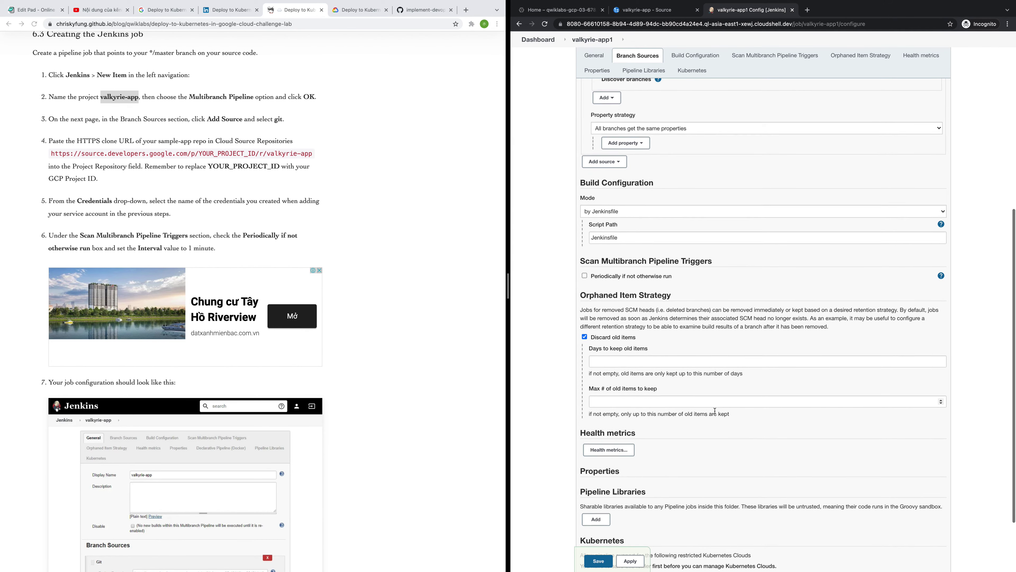
{"action": "left_click", "coordinate": [584, 276]}
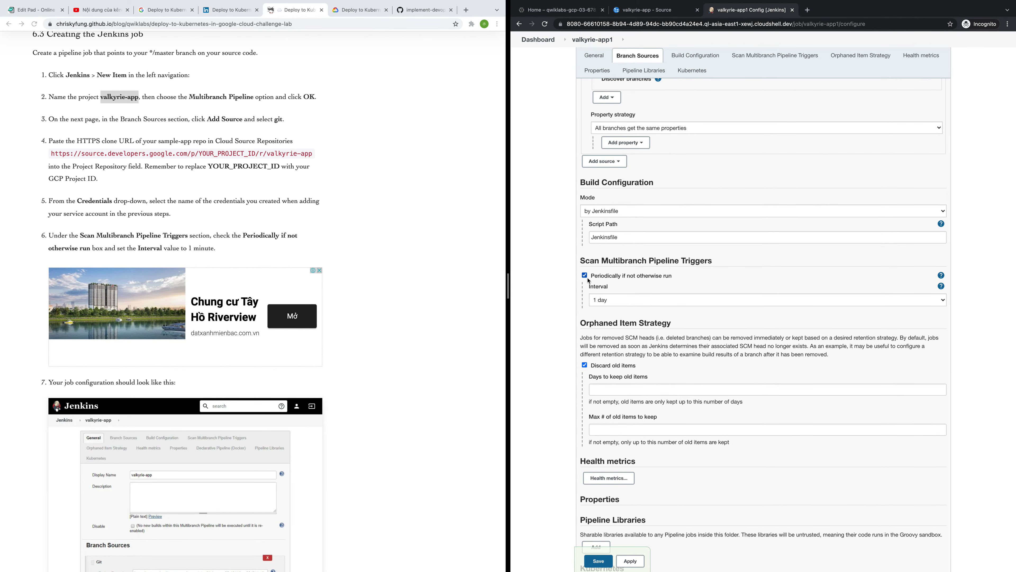
{"action": "left_click", "coordinate": [614, 300]}
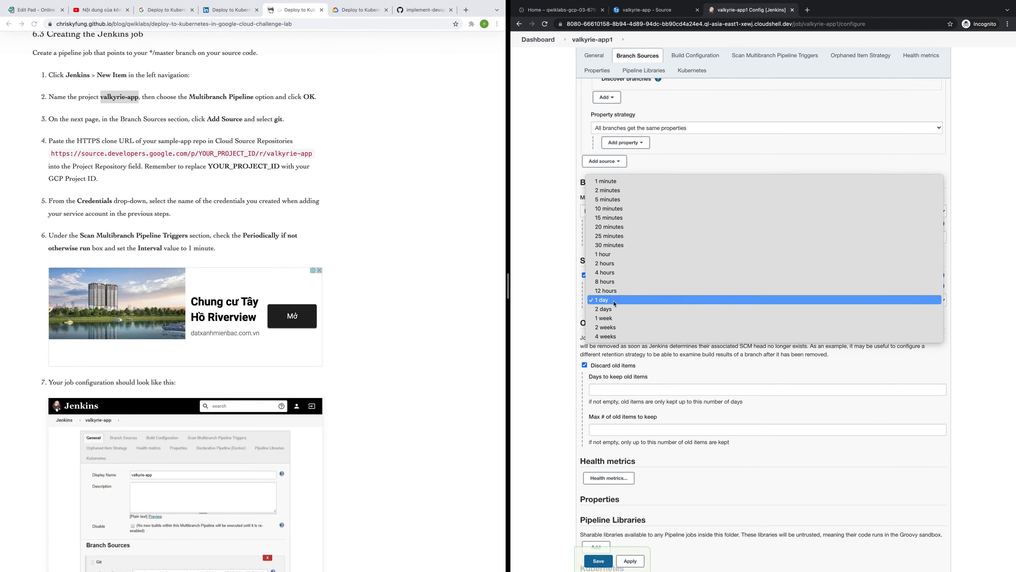
{"action": "left_click", "coordinate": [608, 182]}
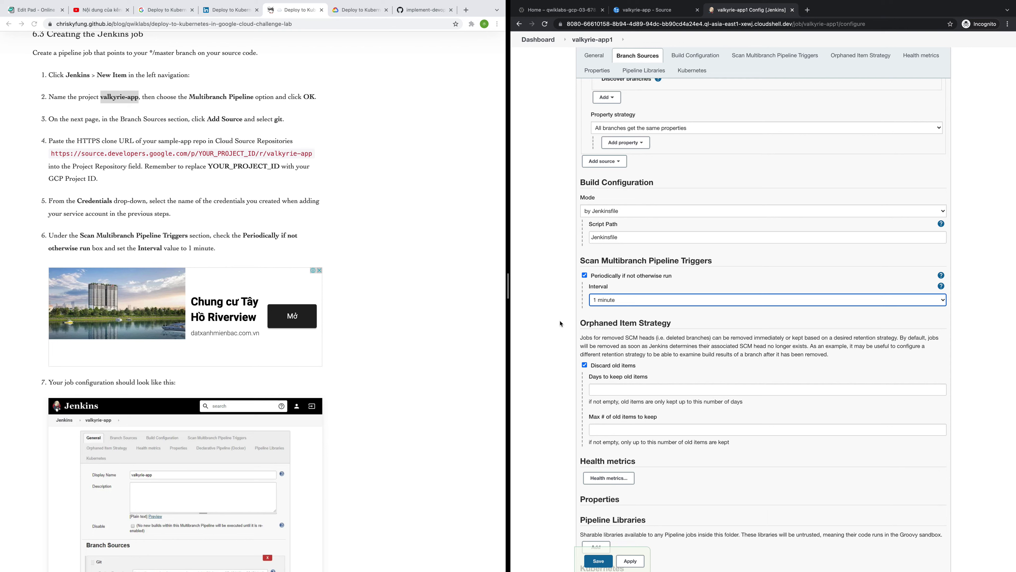
{"action": "scroll", "coordinate": [572, 324], "scroll_direction": "down", "scroll_amount": 5}
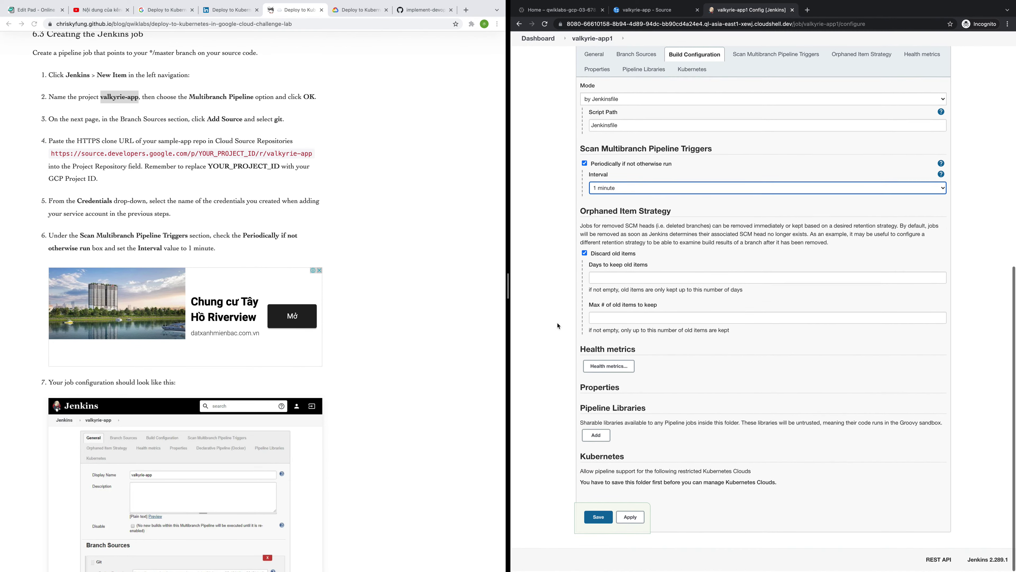
{"action": "left_click", "coordinate": [629, 518]}
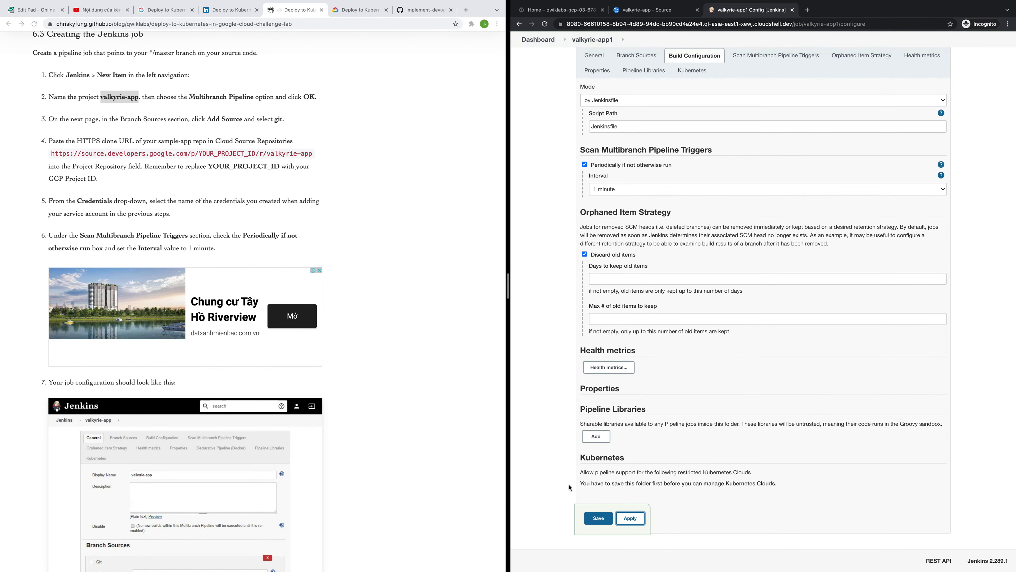
- Save the valkyrie-app1 pipeline configuration and switch to the Google Cloud console to view the Cloud Shell output
{"action": "scroll", "coordinate": [400, 447], "scroll_direction": "down", "scroll_amount": 10}
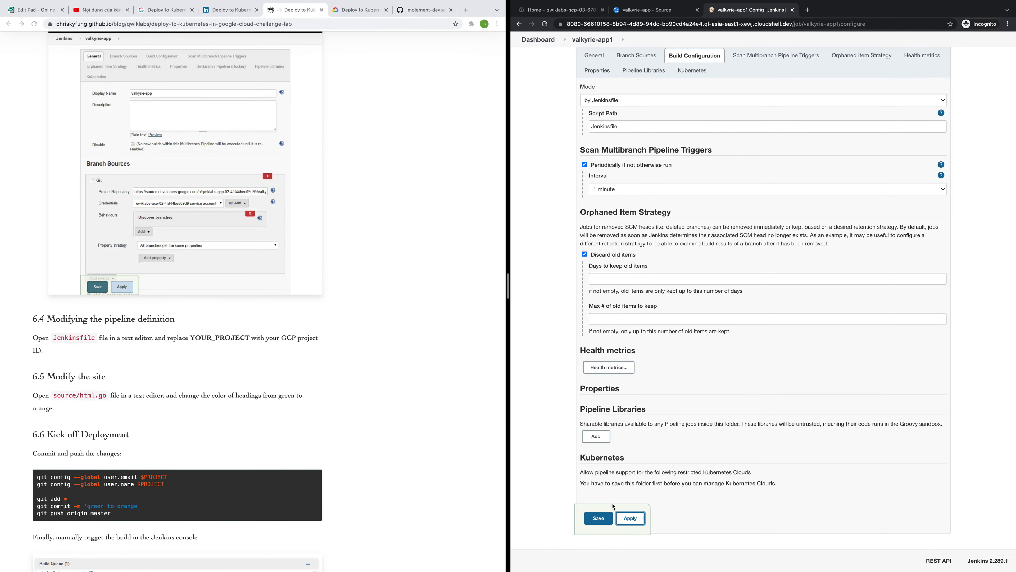
{"action": "left_click", "coordinate": [597, 520]}
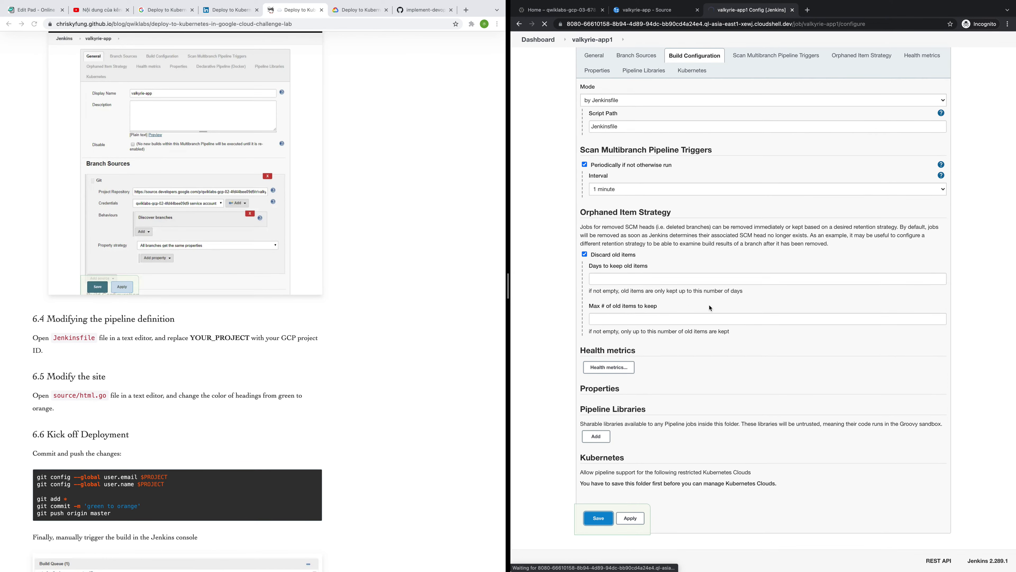
{"action": "mouse_move", "coordinate": [660, 3]}
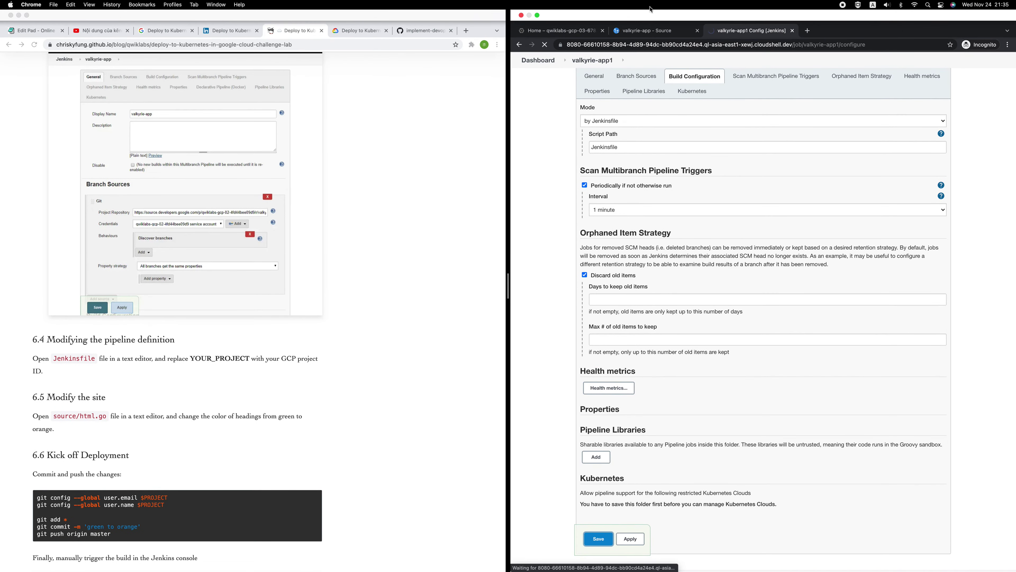
{"action": "left_click", "coordinate": [558, 32]}
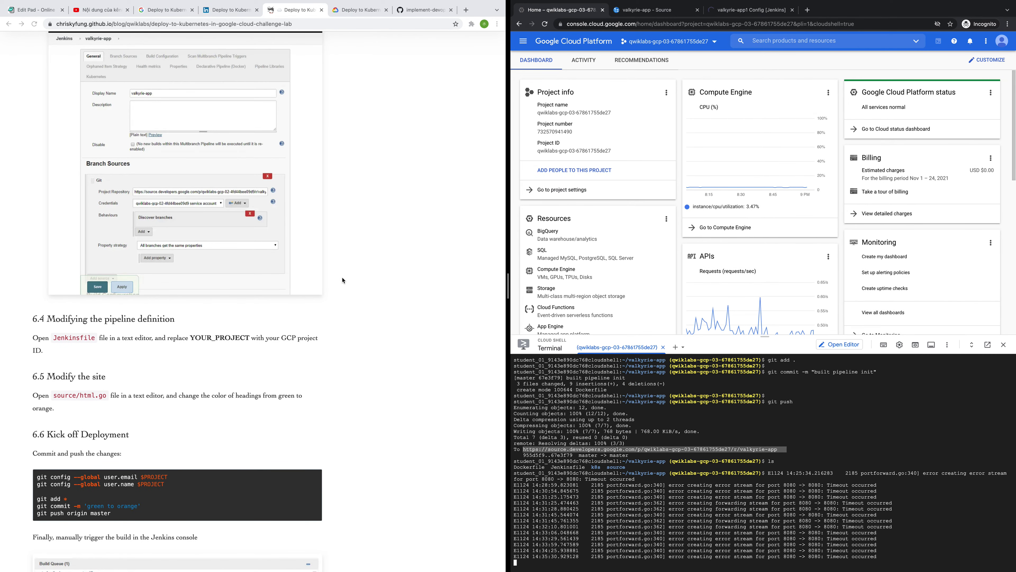
- Check the lab progress for the task Create a pipeline in Jenkins to deploy your app
{"action": "left_click", "coordinate": [346, 9]}
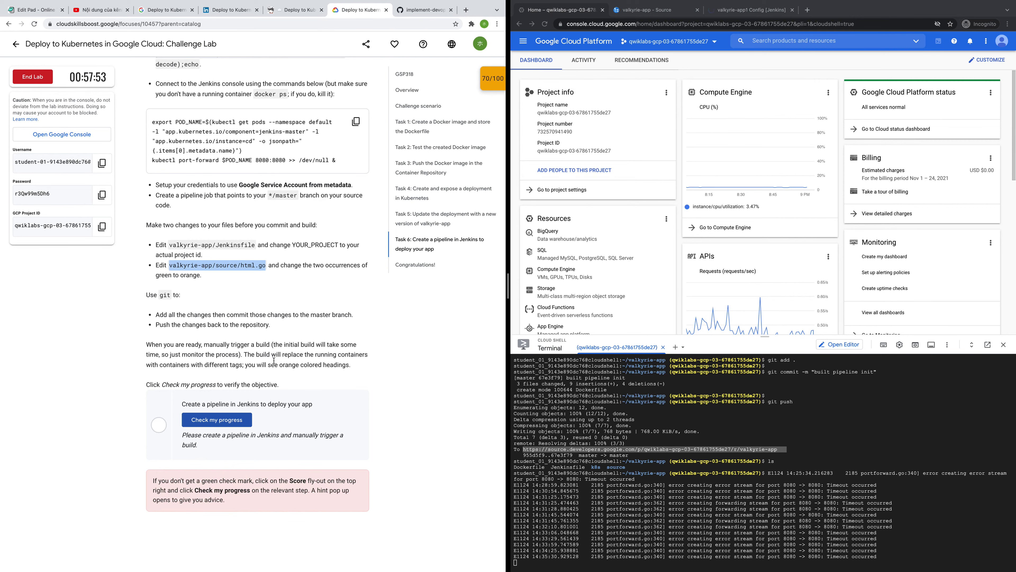
{"action": "left_click", "coordinate": [230, 419]}
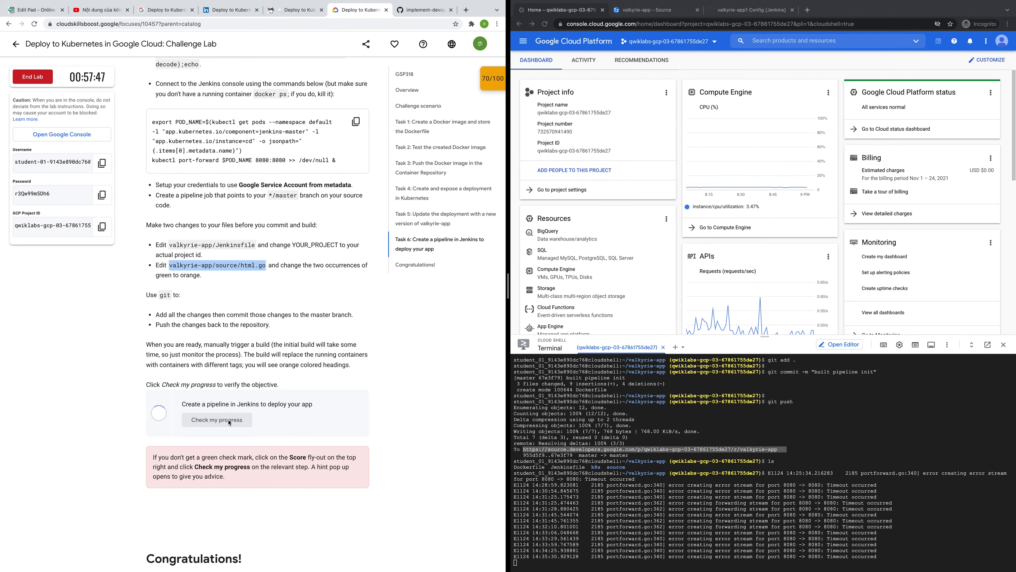
{"action": "scroll", "coordinate": [274, 354], "scroll_direction": "down", "scroll_amount": 5}
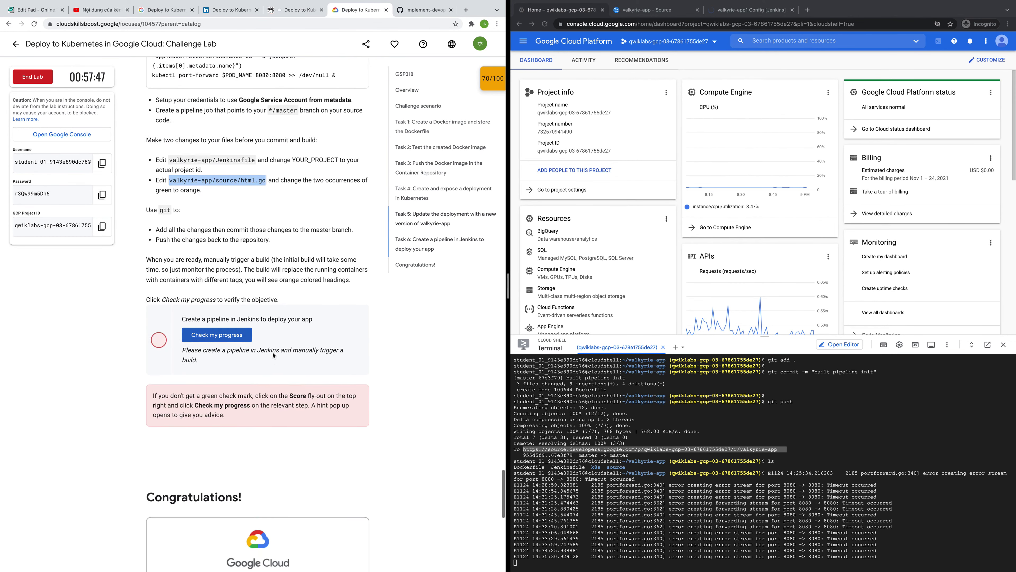
{"action": "left_click", "coordinate": [248, 356]}
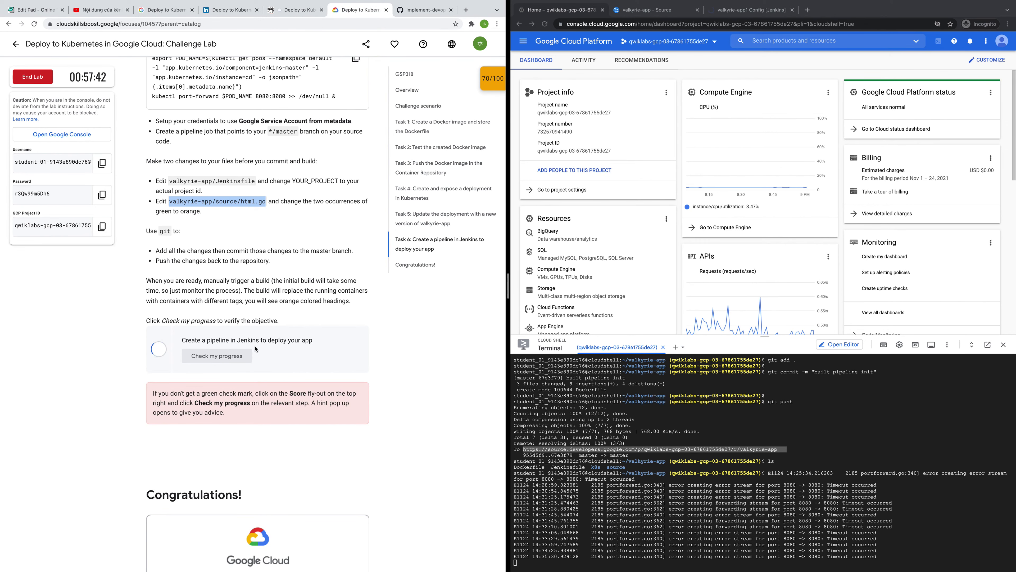
- Review the scores of the lab's checkpoints and check the progress of Create and expose a deployment in Kubernetes
{"action": "scroll", "coordinate": [254, 349], "scroll_direction": "up", "scroll_amount": 10}
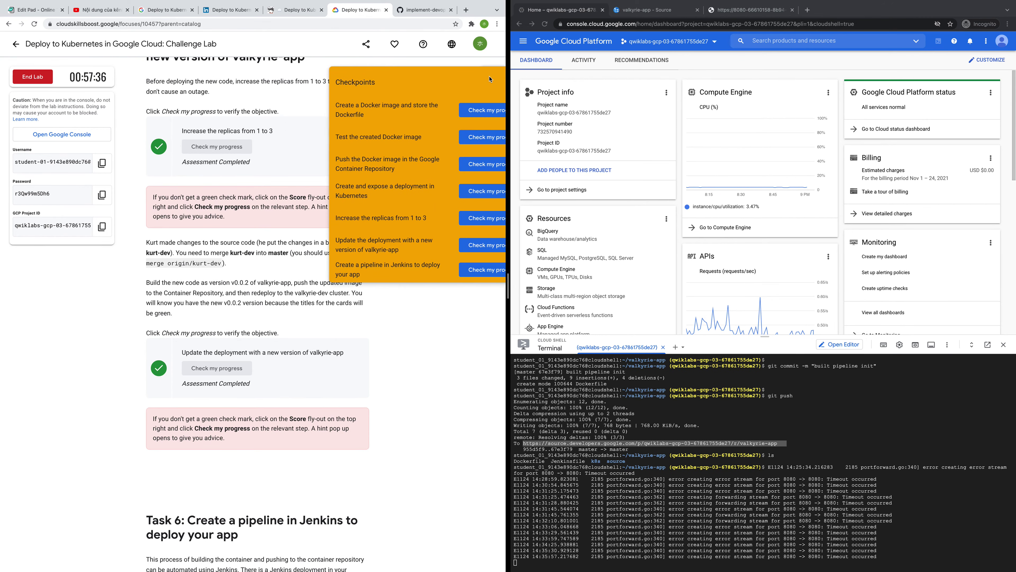
{"action": "left_click", "coordinate": [488, 86]}
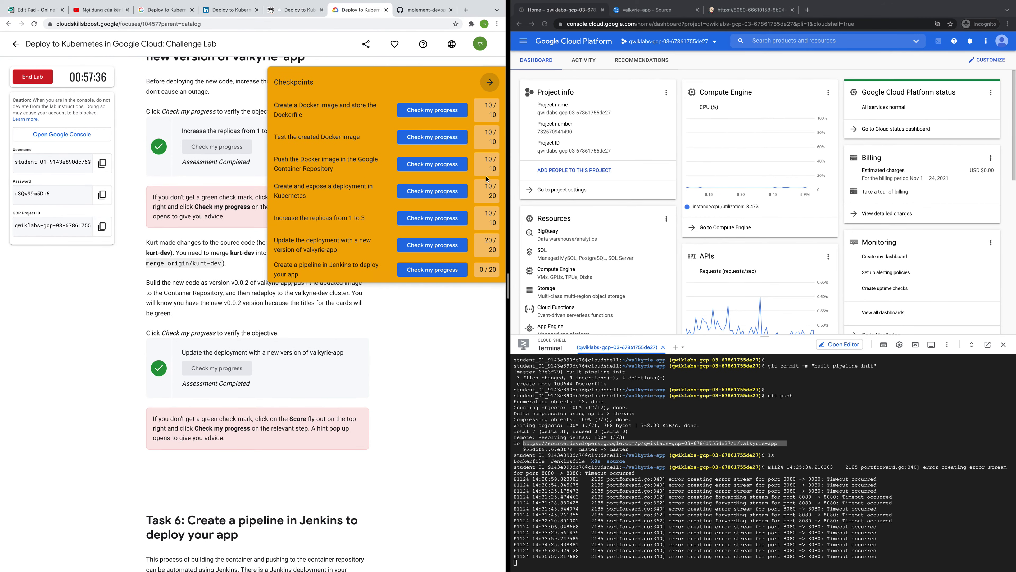
{"action": "scroll", "coordinate": [483, 256], "scroll_direction": "down", "scroll_amount": 1}
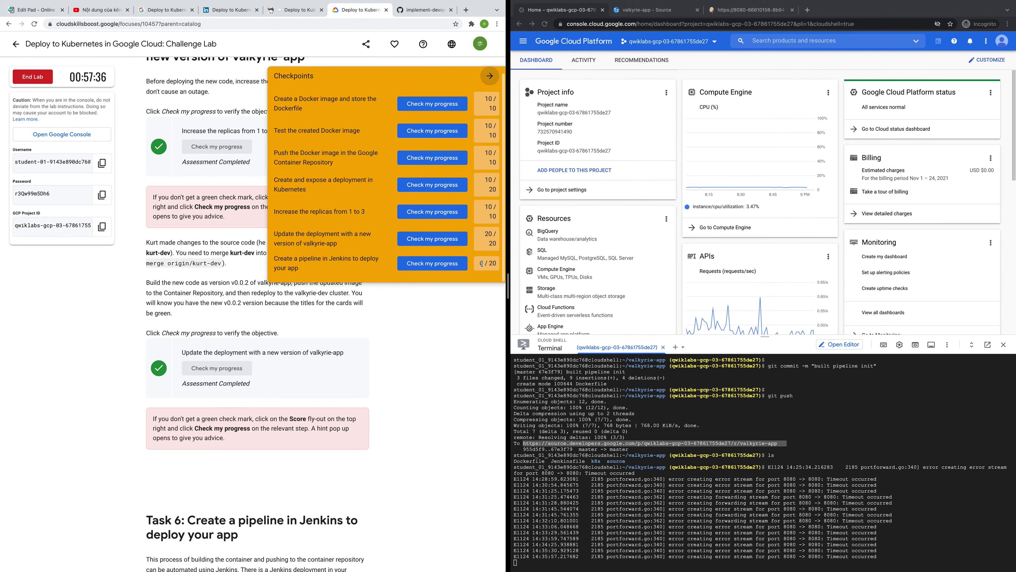
{"action": "scroll", "coordinate": [481, 260], "scroll_direction": "up", "scroll_amount": 1}
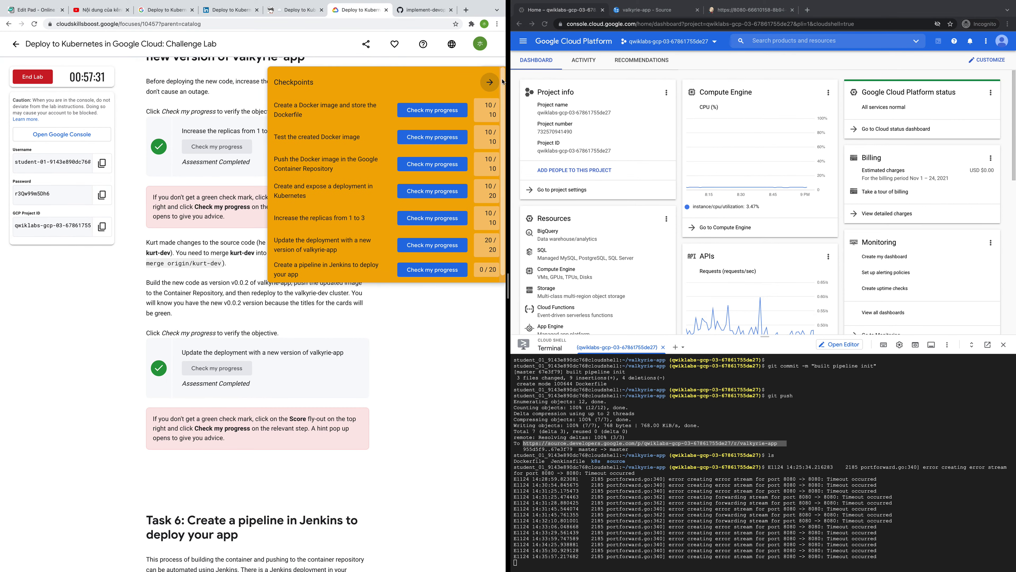
{"action": "left_click", "coordinate": [489, 76]}
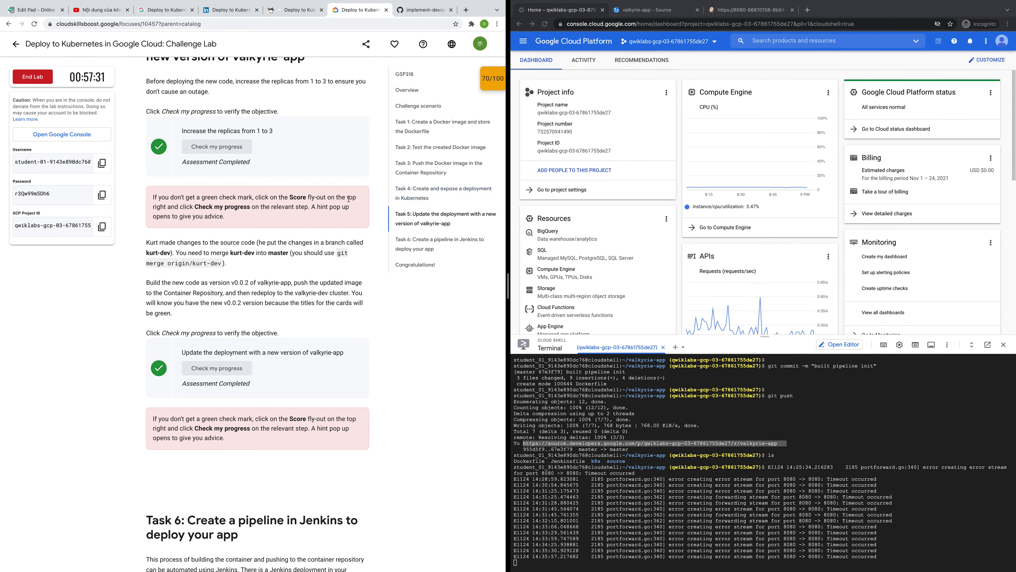
{"action": "left_click", "coordinate": [485, 84]}
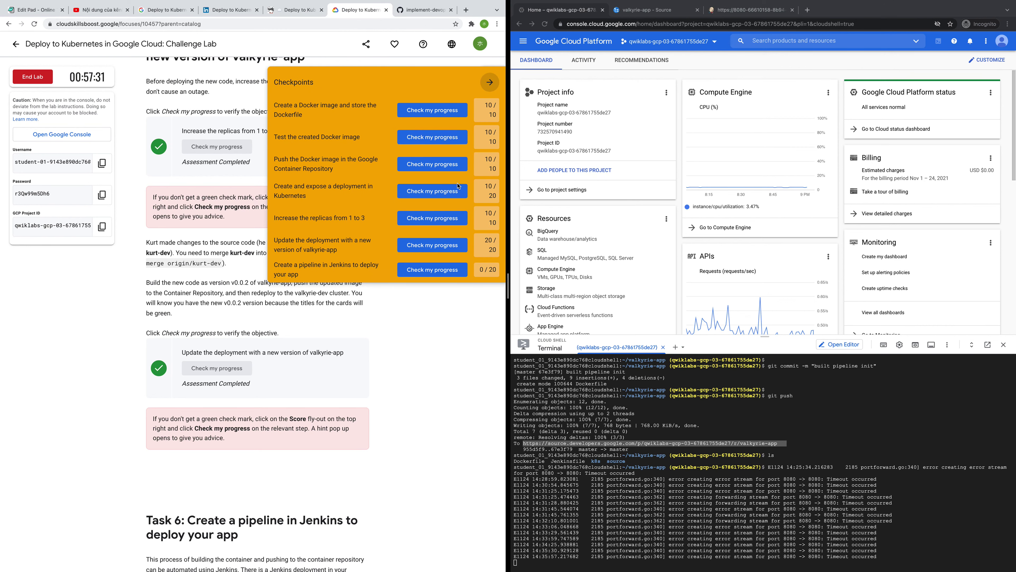
{"action": "left_click", "coordinate": [444, 195]}
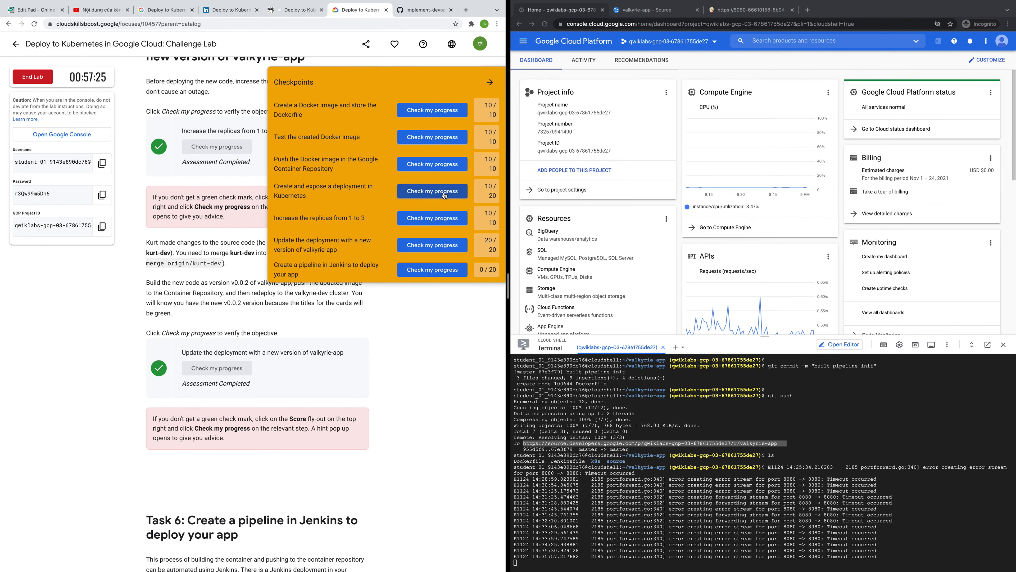